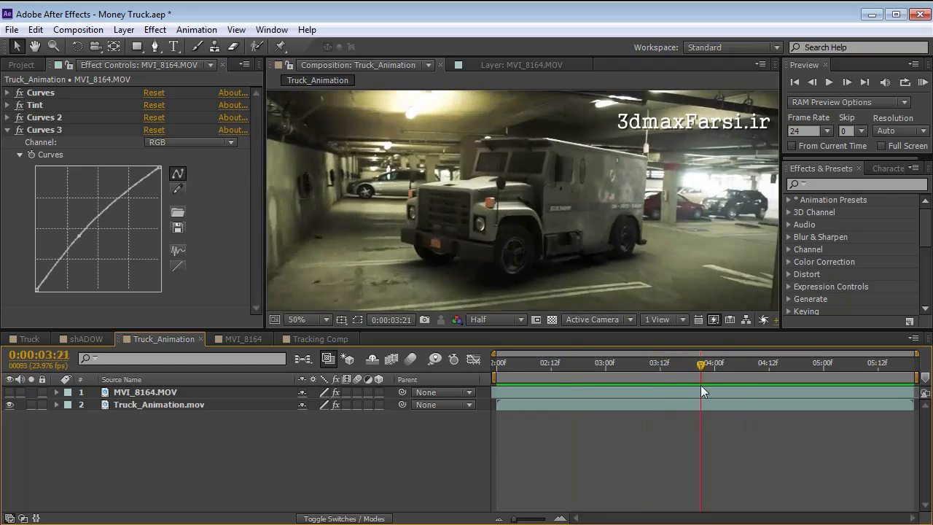
Step: Scrub and play through the Truck_Animation composition, toggling the MVI_8164.MOV layer to compare the plain footage with the truck shot
{"action": "left_click_drag", "start_coordinate": [605, 365], "coordinate": [578, 380]}
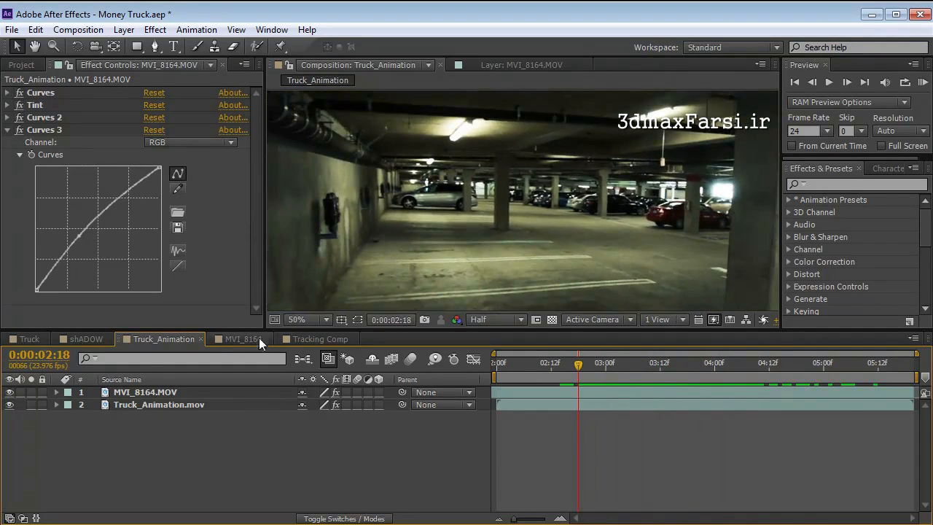
{"action": "left_click", "coordinate": [10, 392]}
{"action": "left_click_drag", "start_coordinate": [581, 376], "coordinate": [832, 376]}
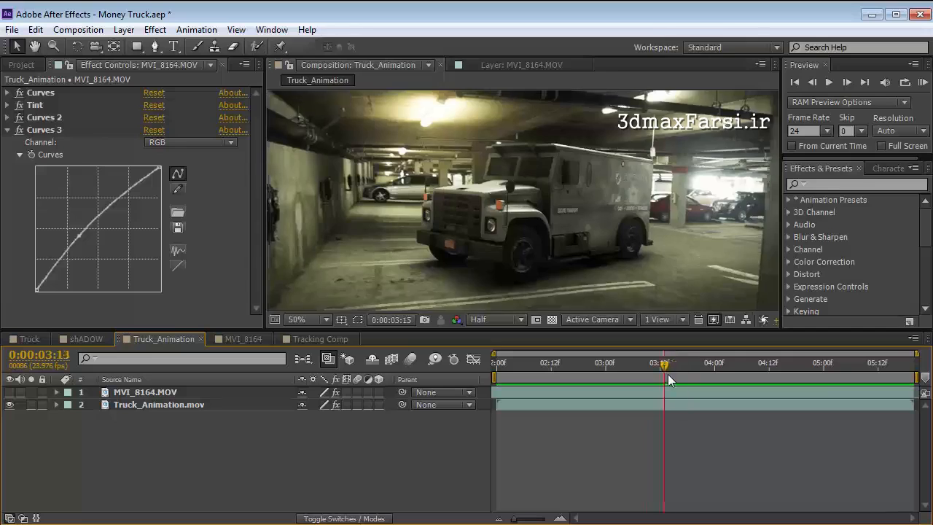
{"action": "left_click_drag", "start_coordinate": [667, 368], "coordinate": [648, 373]}
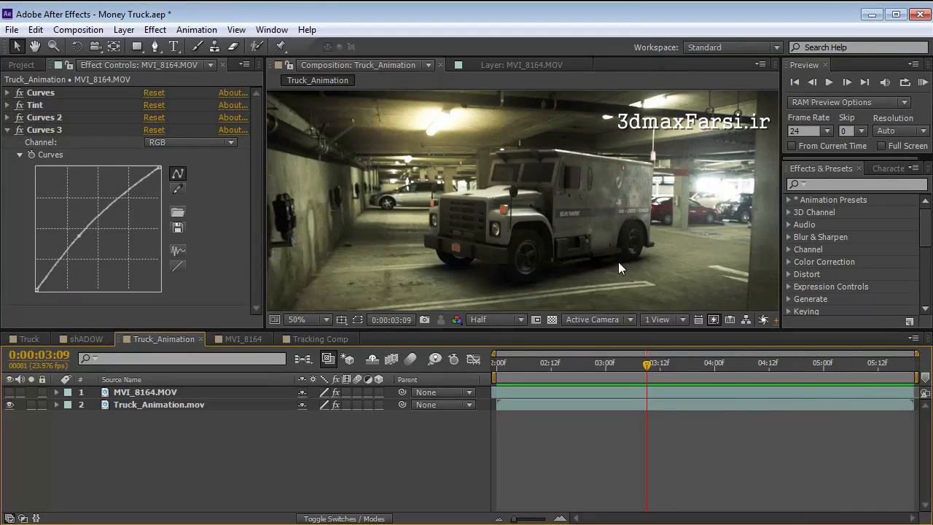
{"action": "left_click_drag", "start_coordinate": [664, 362], "coordinate": [615, 371]}
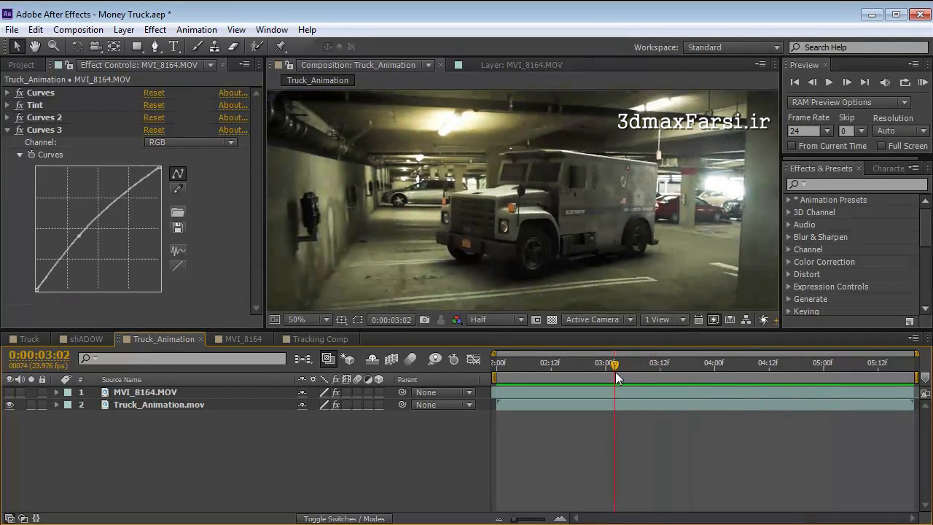
{"action": "key", "text": "space"}
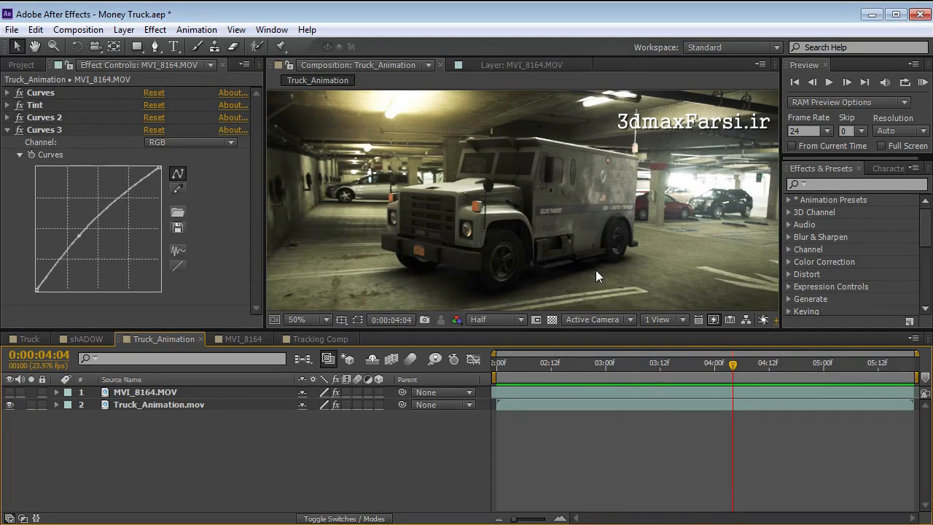
{"action": "left_click_drag", "start_coordinate": [513, 359], "coordinate": [707, 387]}
Step: In the MVI_8164 composition, hide the Title layer, show the Grenade layer and scrub through the shot
{"action": "left_click", "coordinate": [242, 339]}
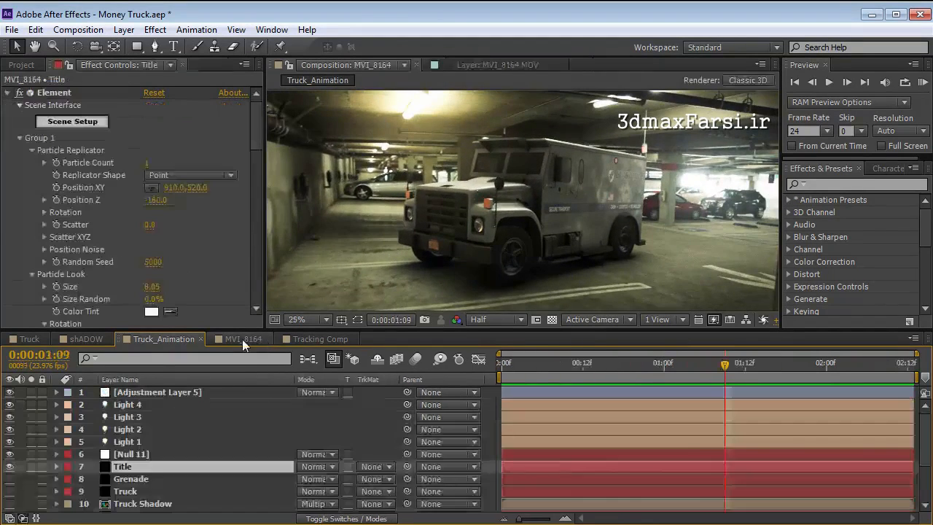
{"action": "left_click_drag", "start_coordinate": [688, 371], "coordinate": [637, 384]}
{"action": "left_click", "coordinate": [9, 467]}
{"action": "left_click", "coordinate": [9, 479]}
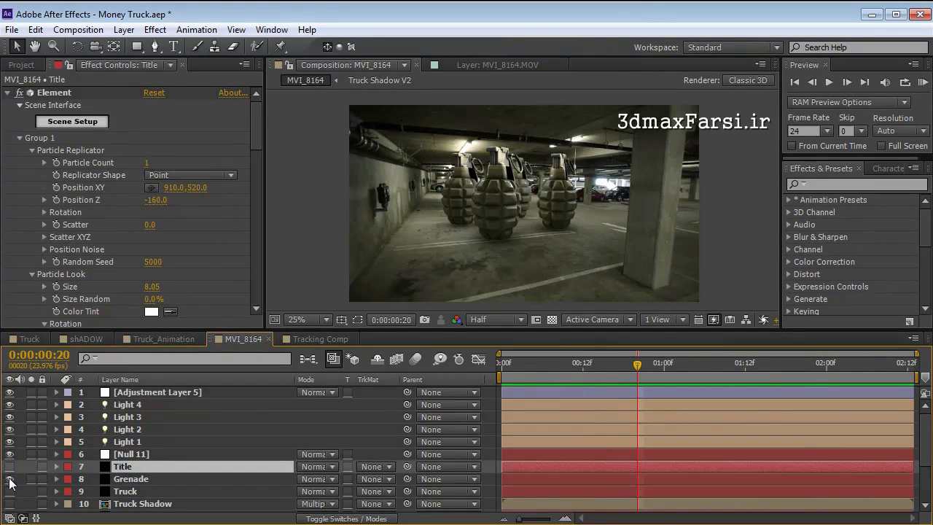
{"action": "left_click", "coordinate": [131, 478]}
{"action": "left_click", "coordinate": [630, 368]}
{"action": "mouse_move", "coordinate": [631, 371]}
{"action": "left_mouse_down"}
{"action": "mouse_move", "coordinate": [803, 369]}
{"action": "mouse_move", "coordinate": [617, 361]}
{"action": "left_mouse_up"}
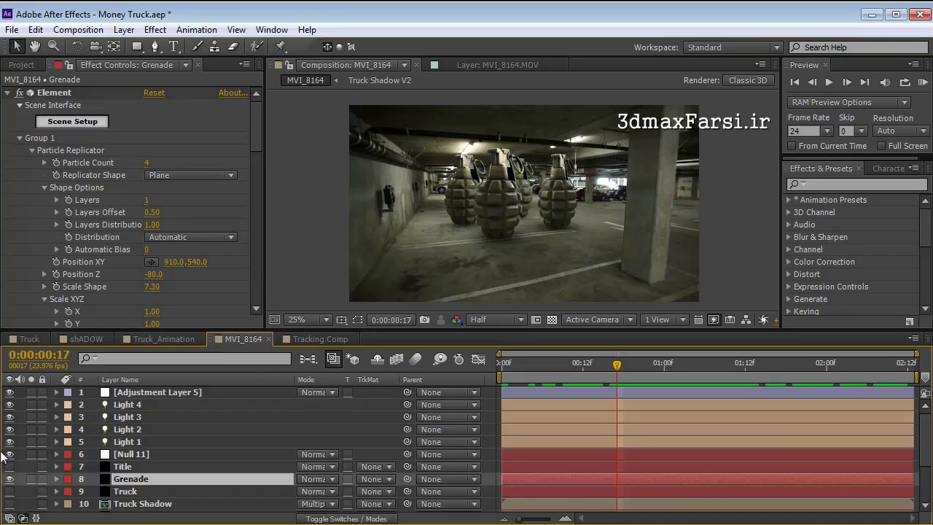
Step: Hide the Grenade layer and show the Truck and Truck Shadow layers in the MVI_8164 composition, scrubbing to check the shot
{"action": "left_click", "coordinate": [9, 479]}
{"action": "left_click", "coordinate": [10, 491]}
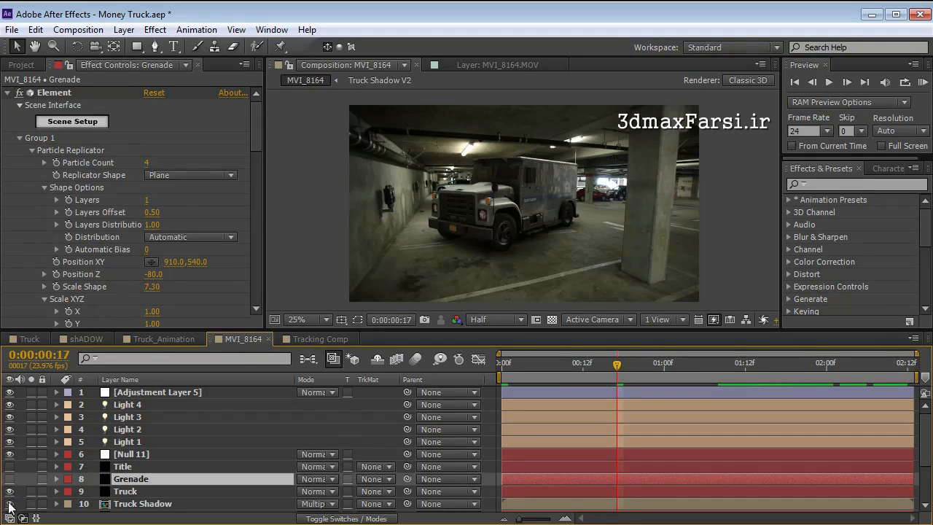
{"action": "left_click_drag", "start_coordinate": [682, 367], "coordinate": [707, 377]}
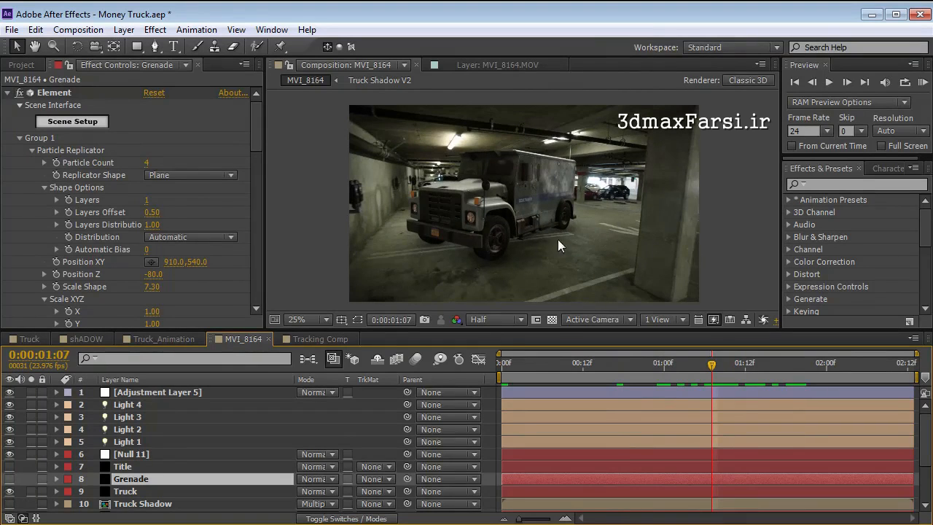
{"action": "left_click_drag", "start_coordinate": [700, 369], "coordinate": [712, 371]}
{"action": "left_click", "coordinate": [125, 504]}
{"action": "scroll", "coordinate": [142, 481], "scroll_direction": "down", "scroll_amount": 3}
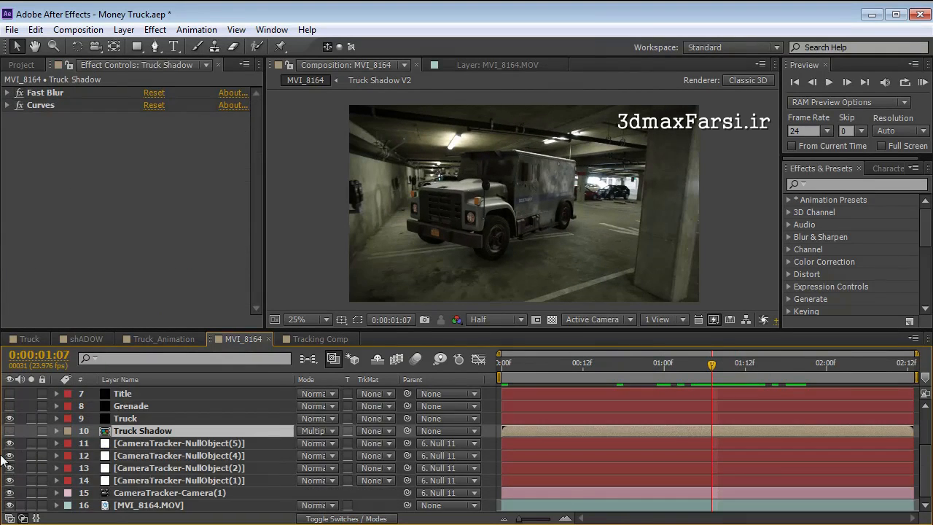
{"action": "left_click_drag", "start_coordinate": [655, 368], "coordinate": [728, 383]}
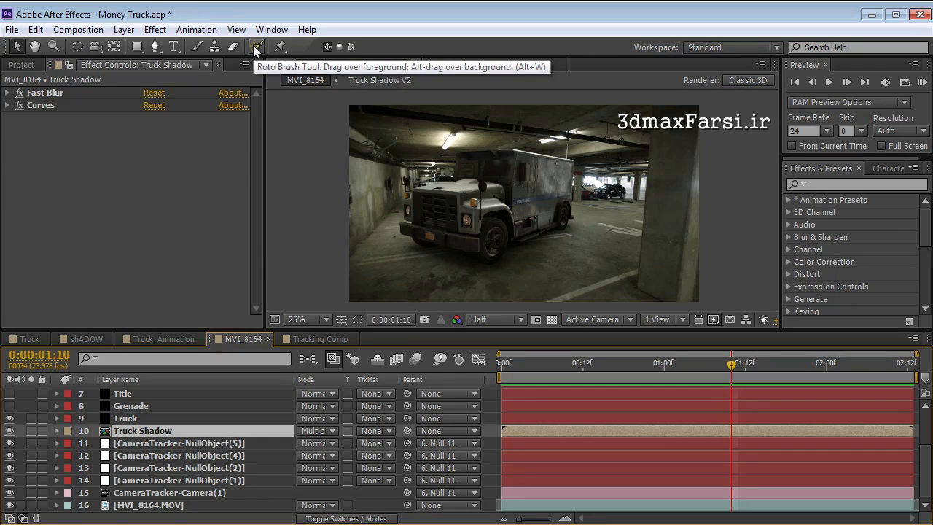
{"action": "left_click", "coordinate": [303, 157]}
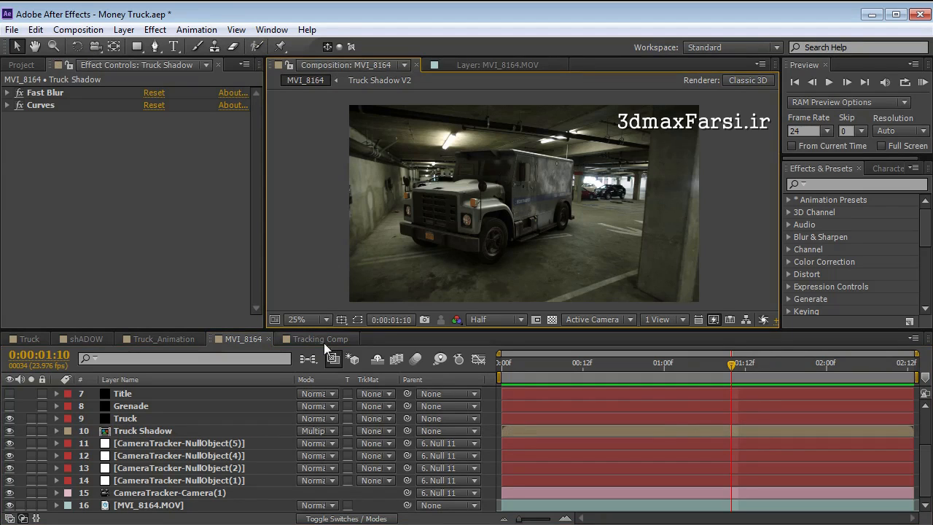
Step: Run Track Camera on the MVI_8164.MOV layer in the Tracking Comp composition
{"action": "left_click", "coordinate": [306, 339]}
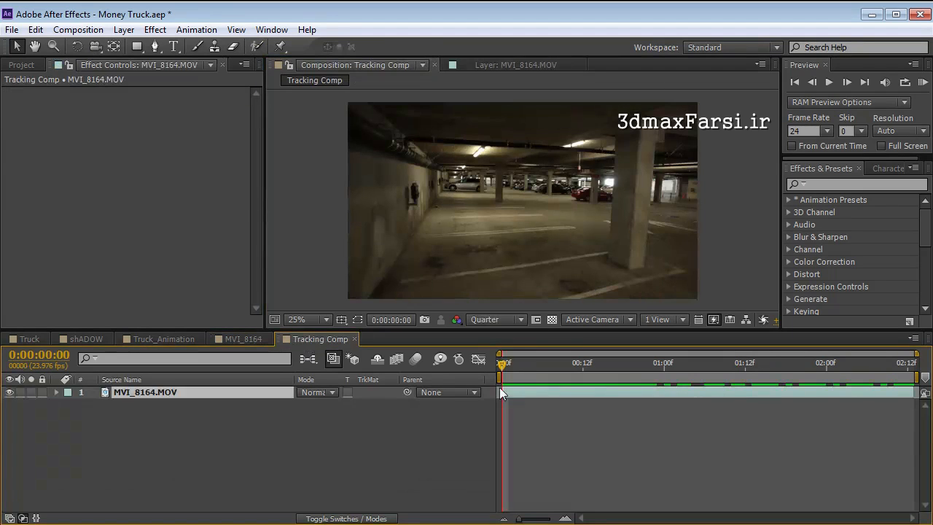
{"action": "left_click", "coordinate": [479, 153]}
{"action": "left_click", "coordinate": [430, 188]}
{"action": "left_click", "coordinate": [271, 29]}
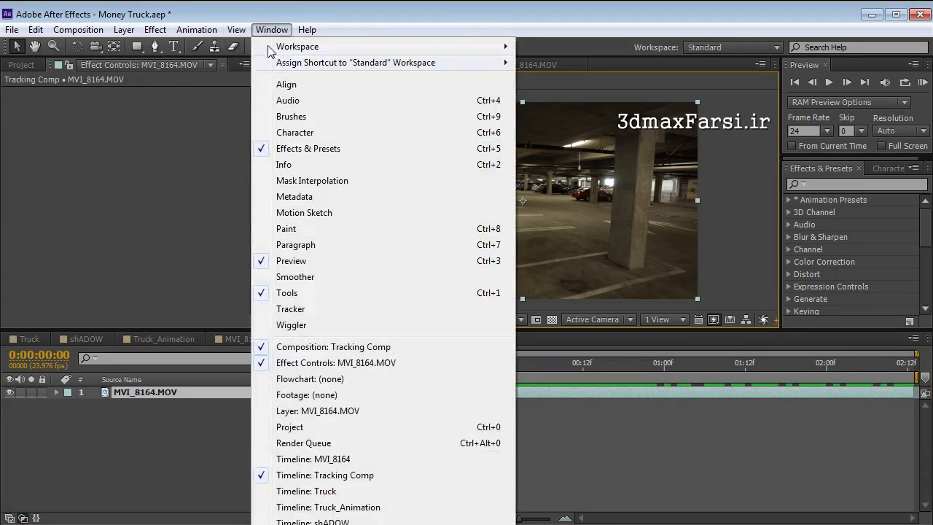
{"action": "left_click", "coordinate": [290, 309]}
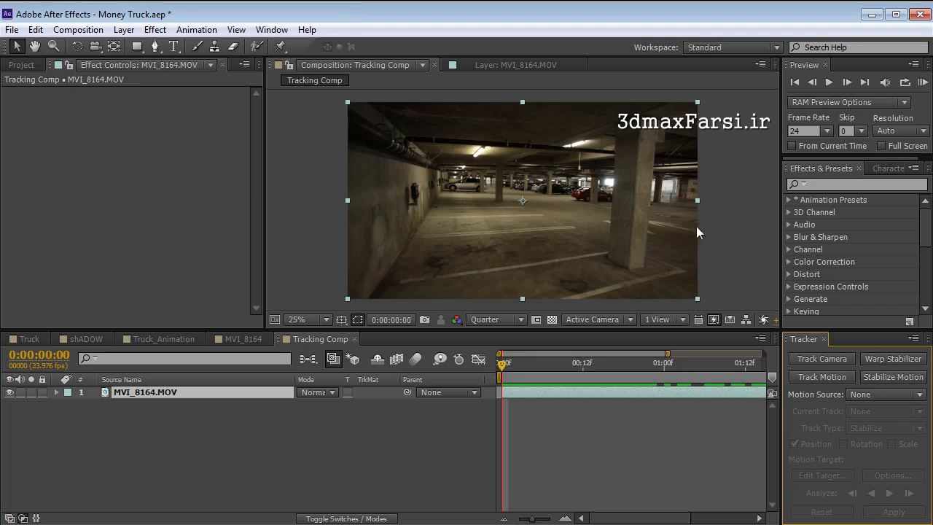
{"action": "left_click", "coordinate": [822, 363]}
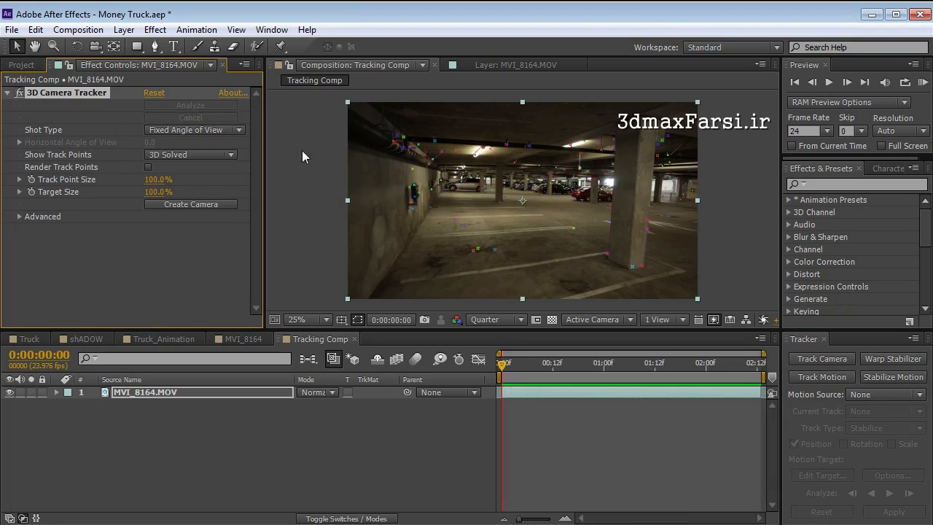
Step: Create a solid and camera from three track points on the garage floor at 0:00:01:16
{"action": "key", "text": "space"}
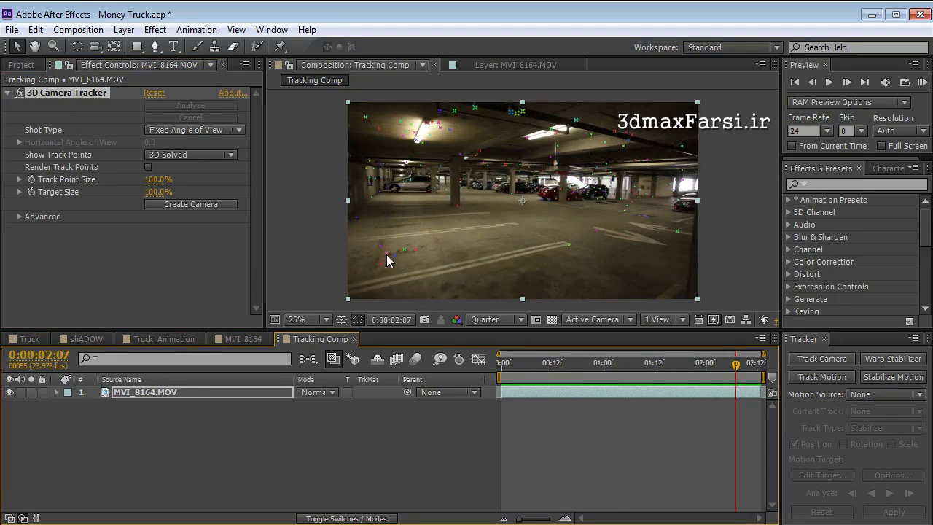
{"action": "key", "text": "Home"}
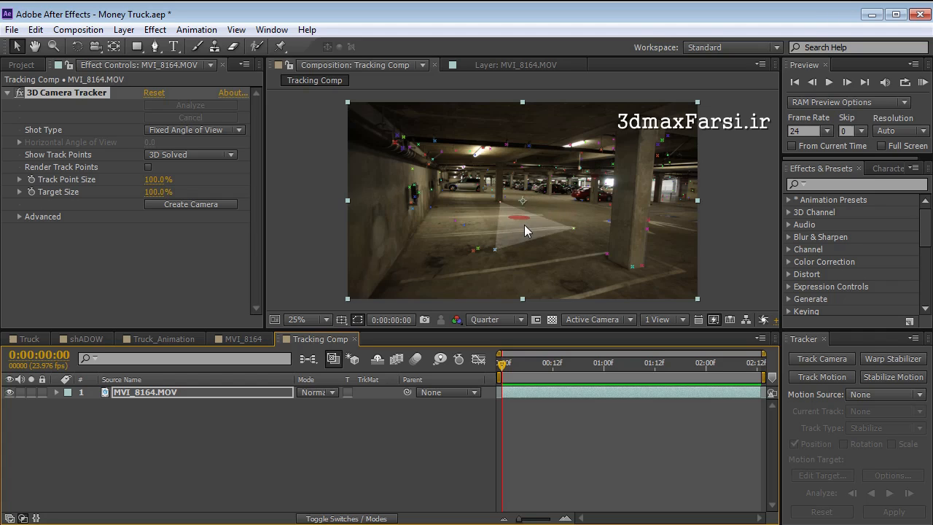
{"action": "left_click_drag", "start_coordinate": [569, 366], "coordinate": [671, 366]}
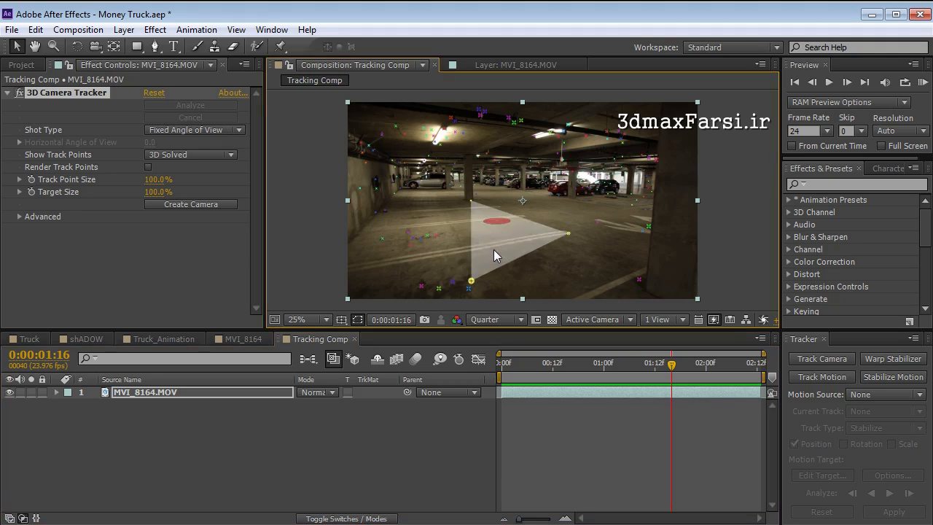
{"action": "right_click", "coordinate": [490, 226]}
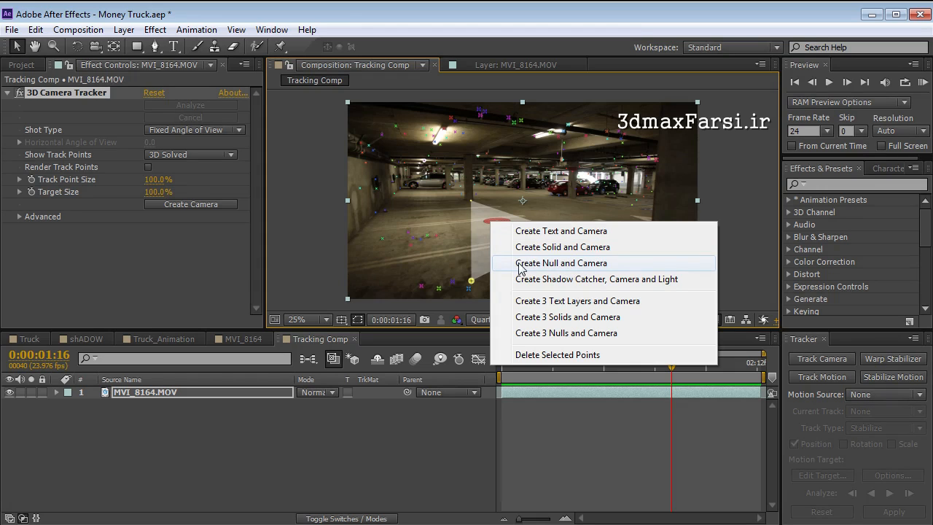
{"action": "left_click", "coordinate": [555, 247]}
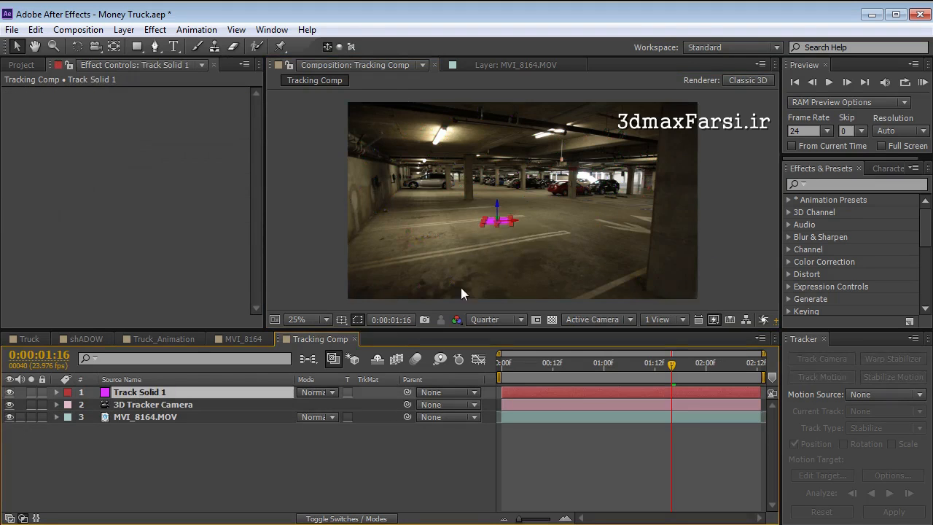
Step: Scale Track Solid 1 to 920% and scrub back to the first frame to check how it follows the floor
{"action": "key", "text": "s"}
{"action": "left_click_drag", "start_coordinate": [346, 405], "coordinate": [398, 396]}
{"action": "left_click", "coordinate": [566, 364]}
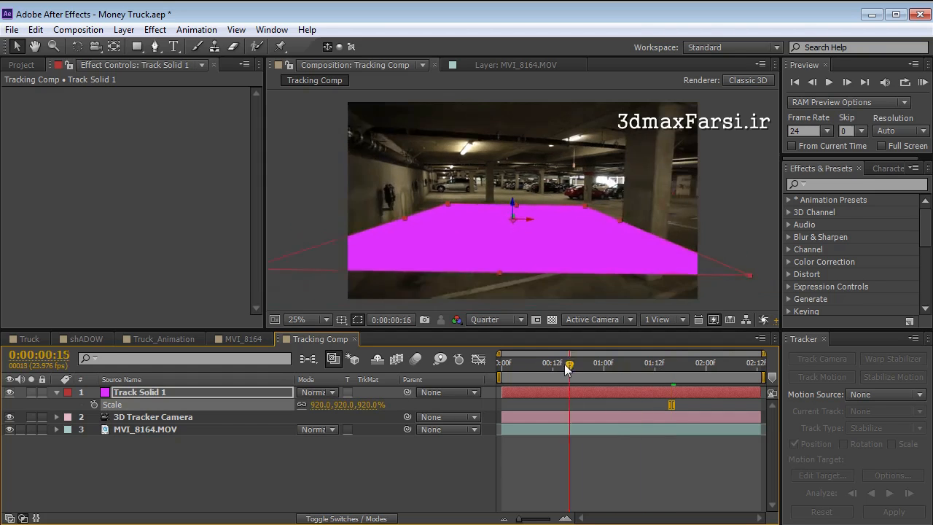
{"action": "left_click_drag", "start_coordinate": [564, 364], "coordinate": [494, 374]}
Step: Apply the Grid effect to Track Solid 1 and scrub through the shot to check the track
{"action": "left_click", "coordinate": [828, 183]}
{"action": "type", "text": "grid"}
{"action": "left_click_drag", "start_coordinate": [828, 274], "coordinate": [648, 394]}
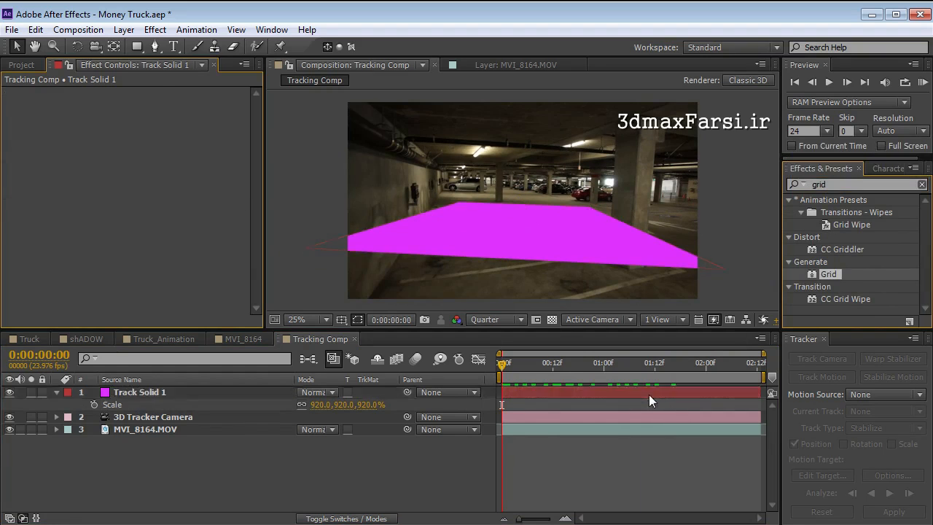
{"action": "left_click_drag", "start_coordinate": [515, 373], "coordinate": [463, 380]}
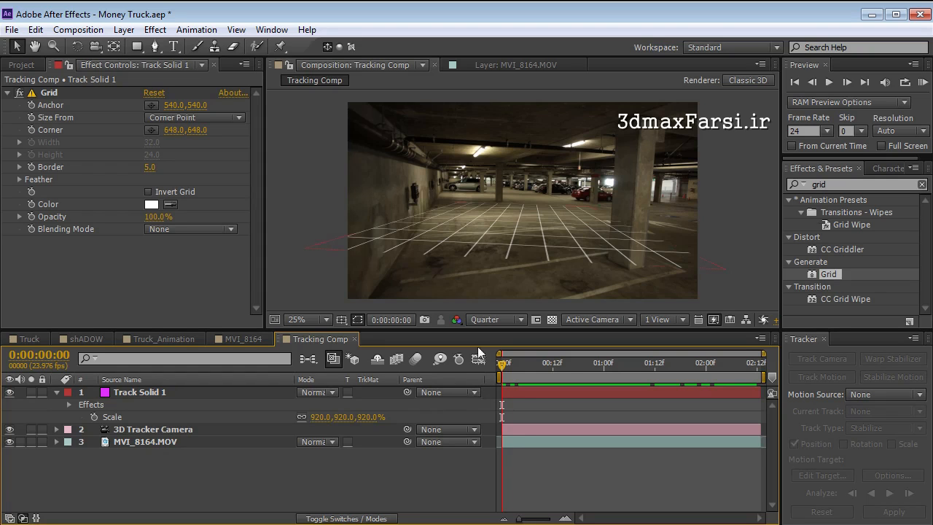
{"action": "left_click_drag", "start_coordinate": [522, 364], "coordinate": [719, 372]}
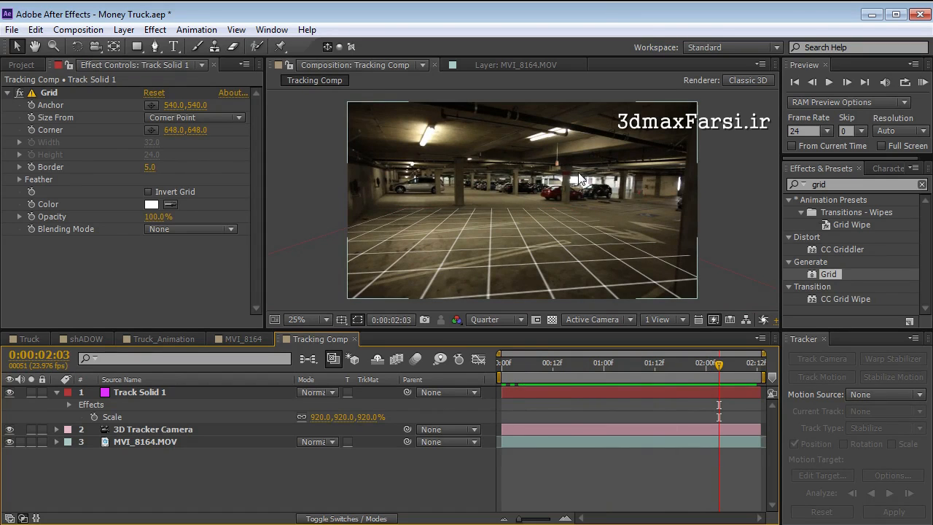
Step: Create a null from the camera track point just above the silver car and inspect its placement
{"action": "left_click", "coordinate": [142, 441]}
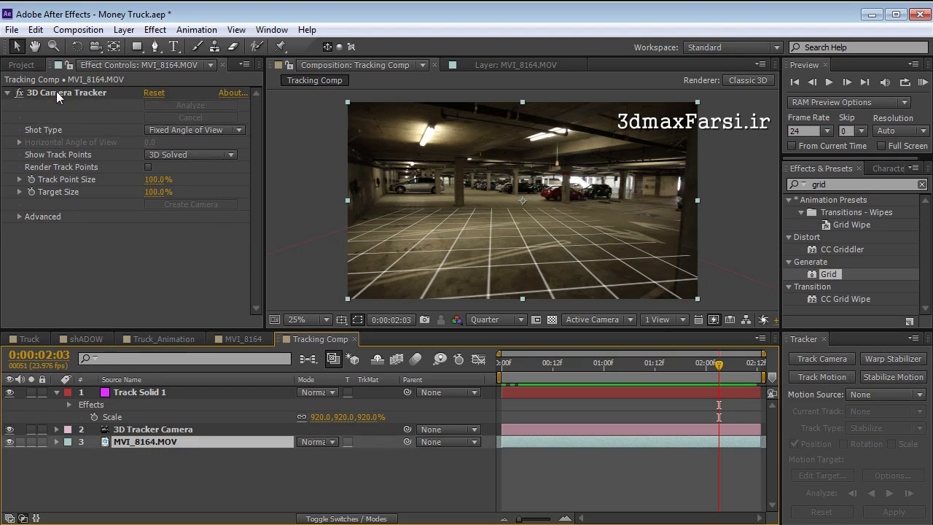
{"action": "left_click", "coordinate": [87, 94]}
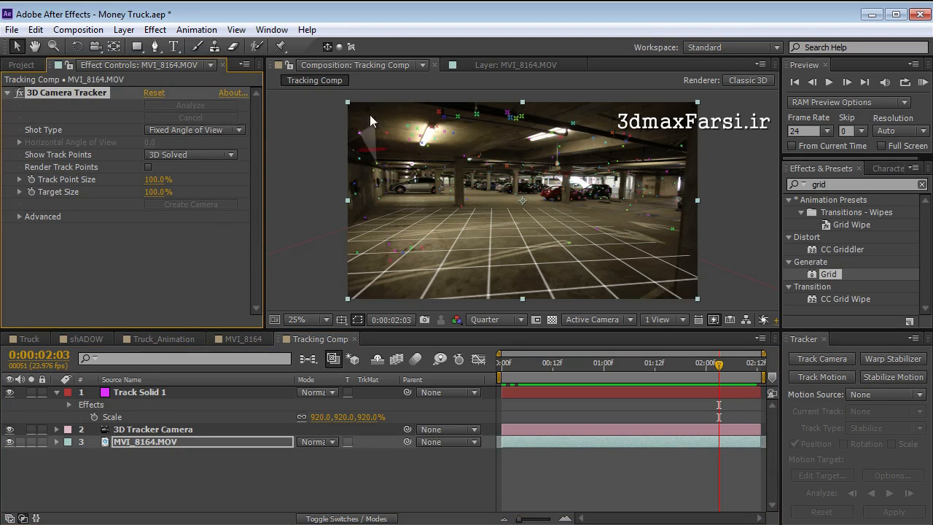
{"action": "left_click", "coordinate": [427, 182]}
{"action": "right_click", "coordinate": [425, 177]}
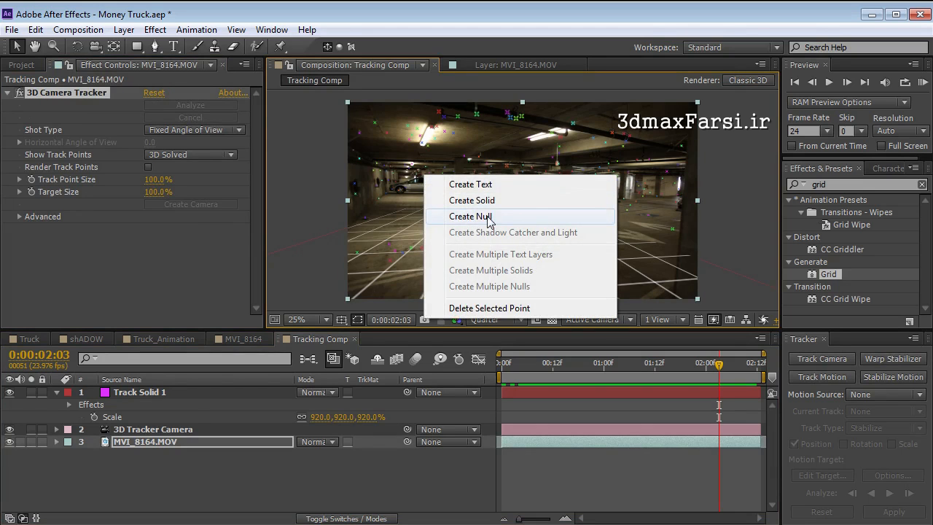
{"action": "left_click", "coordinate": [487, 217]}
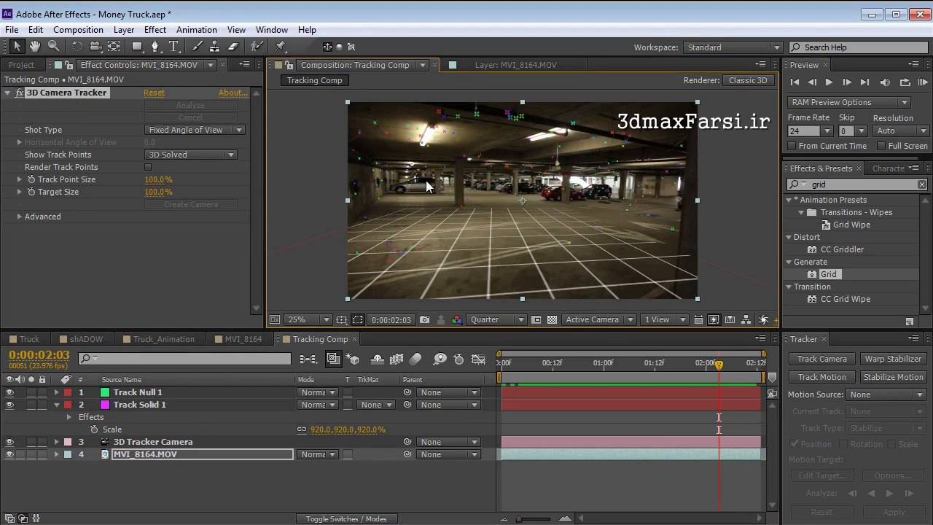
{"action": "key", "text": "period"}
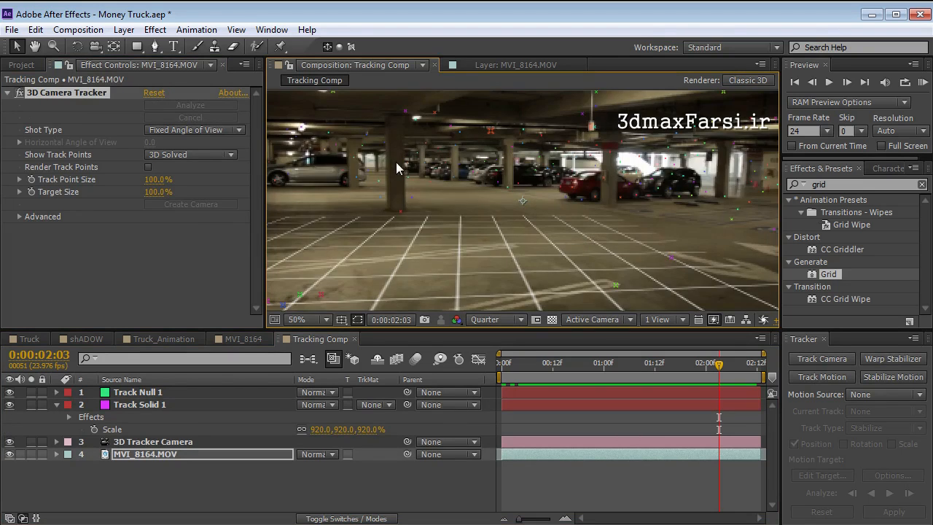
{"action": "left_click", "coordinate": [149, 393]}
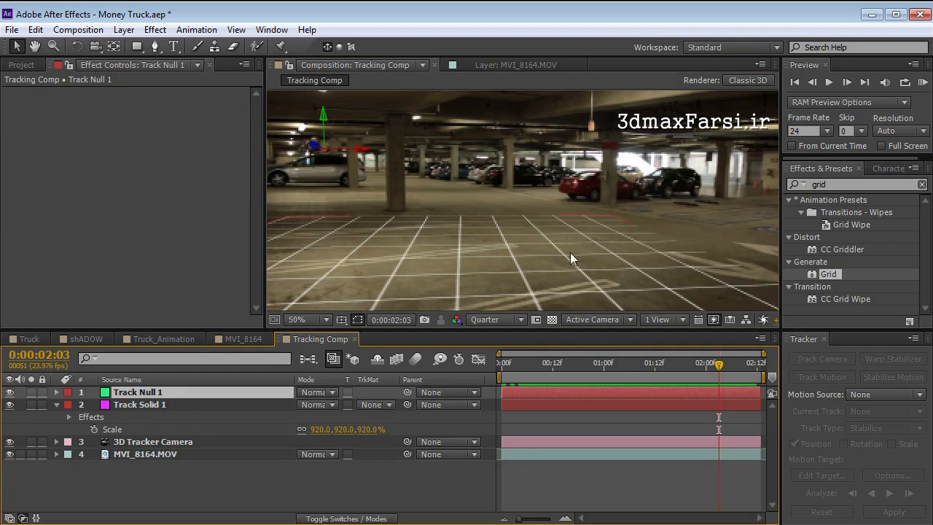
{"action": "key", "text": "comma"}
Step: Display the 3D Camera Tracker points on the MVI_8164.MOV footage and hide the Track Solid 1 layer
{"action": "left_click", "coordinate": [164, 454]}
{"action": "left_click", "coordinate": [95, 93]}
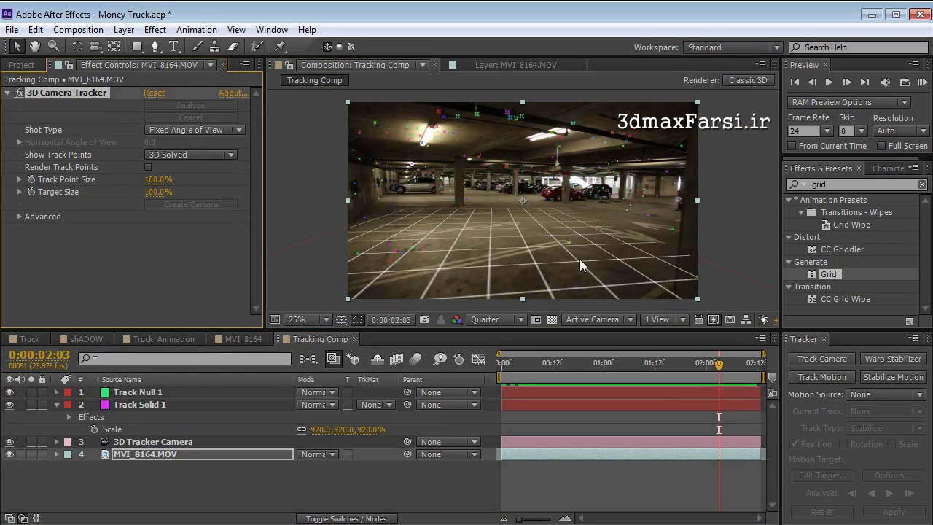
{"action": "left_click", "coordinate": [8, 392]}
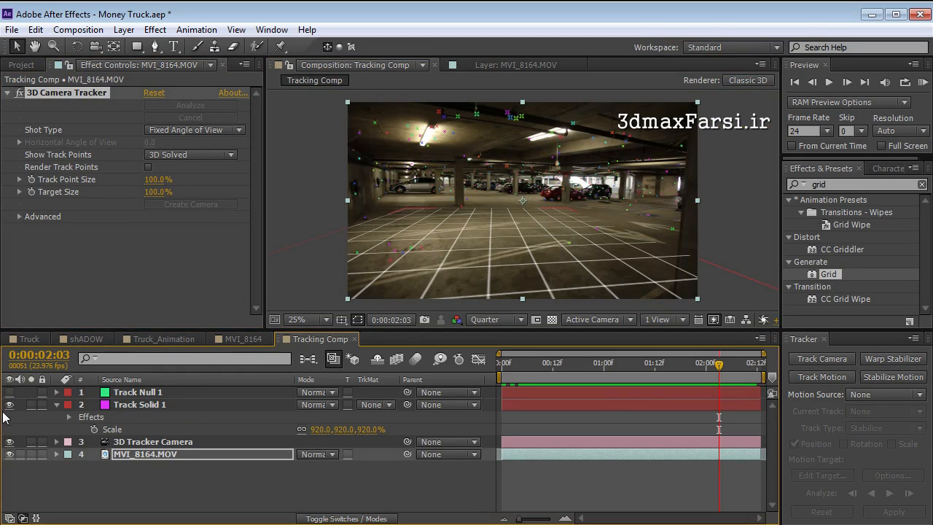
{"action": "left_click", "coordinate": [9, 393]}
{"action": "left_click", "coordinate": [9, 404]}
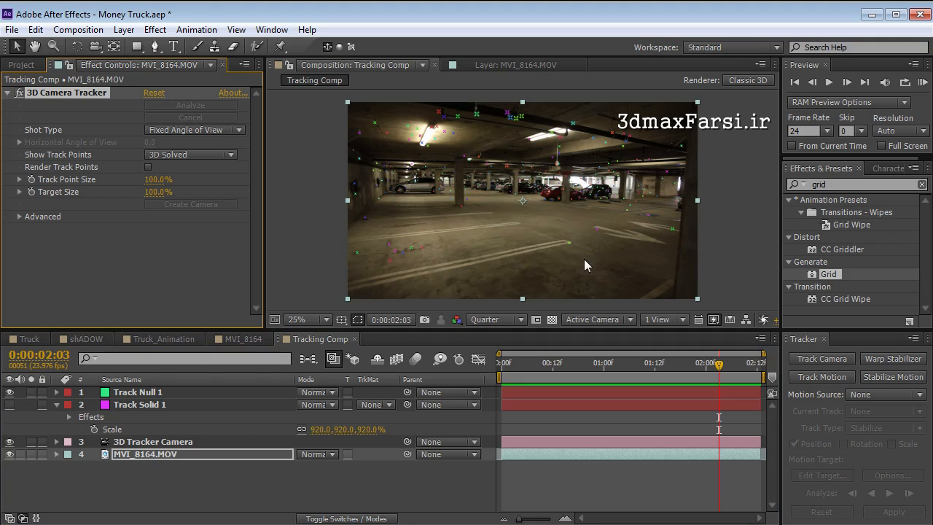
Step: Create nulls from the track points at the right end of the double parking line and beside the left wall
{"action": "right_click", "coordinate": [569, 243]}
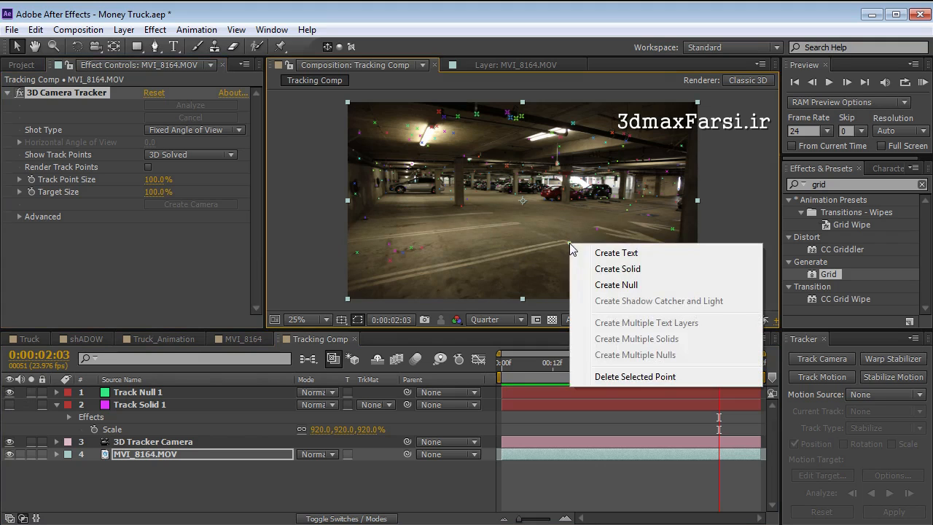
{"action": "left_click", "coordinate": [629, 288]}
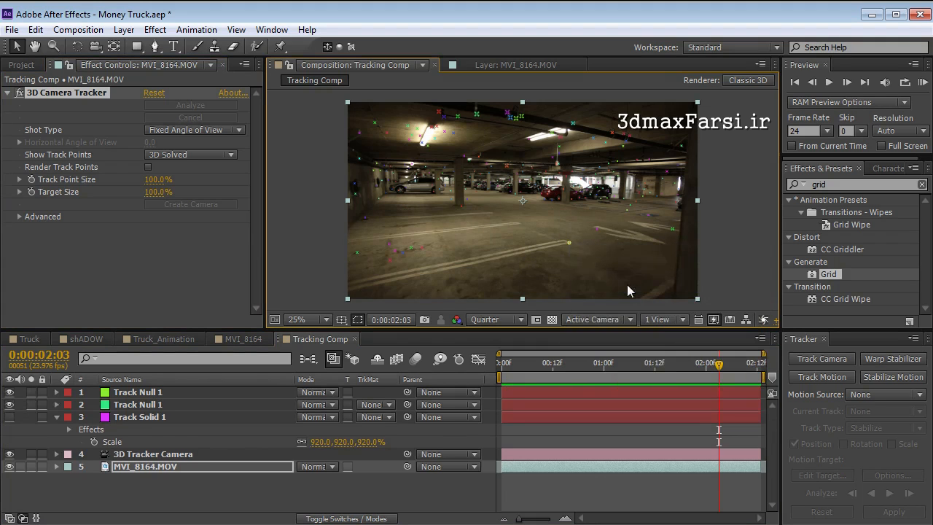
{"action": "right_click", "coordinate": [362, 216]}
{"action": "left_click", "coordinate": [419, 258]}
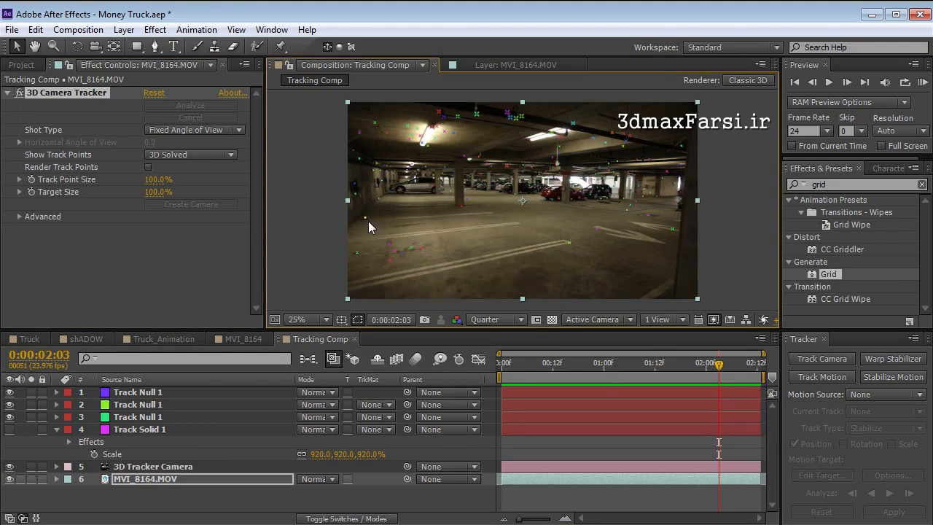
Step: Go back to 0:00:01:02 and create another null from a floor track point near the left wall
{"action": "left_click_drag", "start_coordinate": [703, 364], "coordinate": [612, 364]}
{"action": "right_click", "coordinate": [434, 234]}
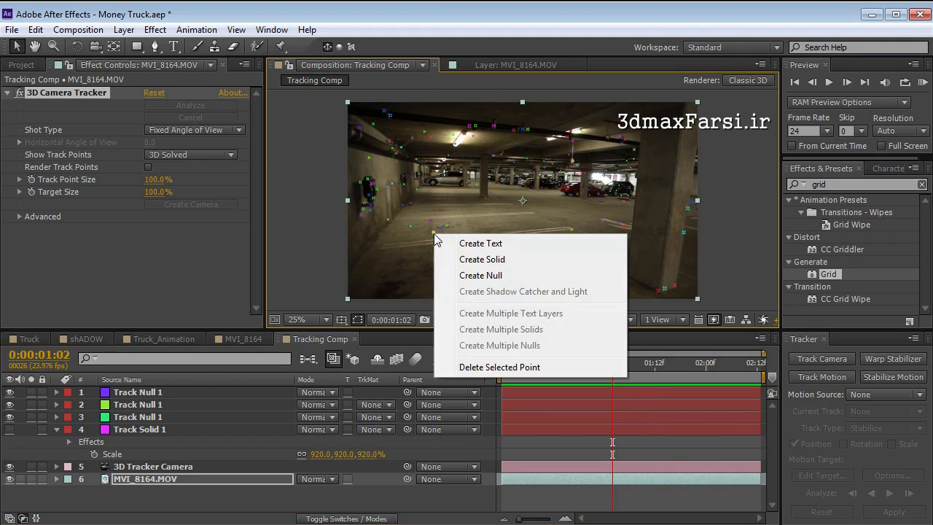
{"action": "left_click", "coordinate": [481, 276]}
Step: Select the four Track Null 1 layers and scrub through the shot to check how they follow the footage
{"action": "left_click_drag", "start_coordinate": [637, 369], "coordinate": [663, 382]}
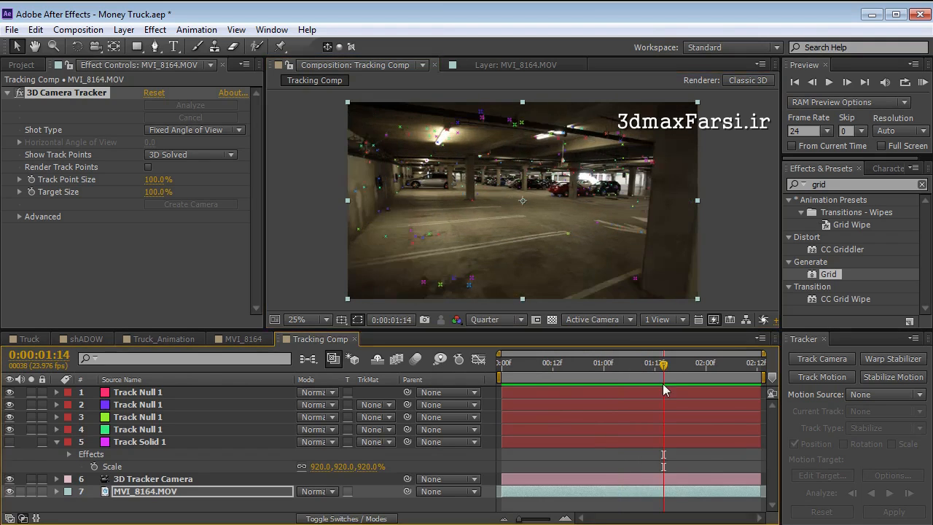
{"action": "left_click", "coordinate": [542, 454]}
{"action": "left_click", "coordinate": [146, 393]}
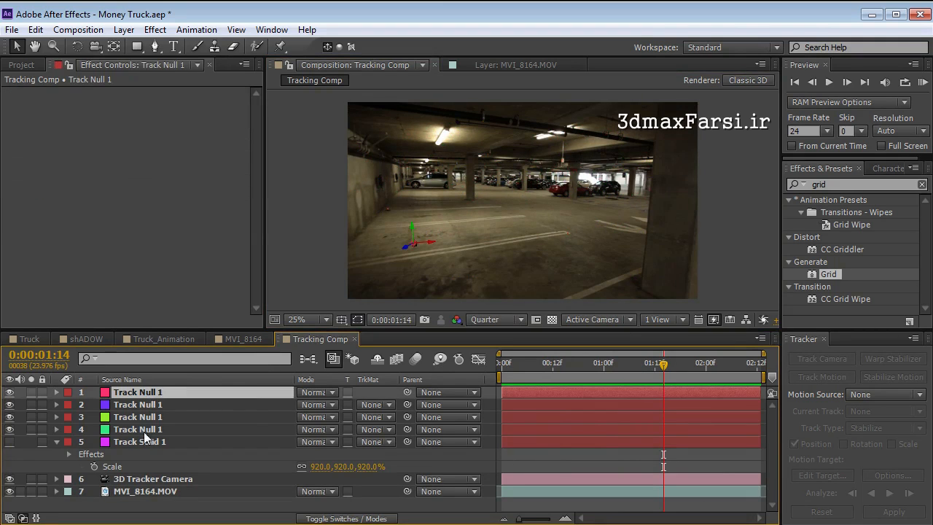
{"action": "left_click", "coordinate": [143, 430], "text": "shift"}
{"action": "left_click_drag", "start_coordinate": [628, 377], "coordinate": [680, 400]}
{"action": "left_click", "coordinate": [659, 449]}
Step: Zoom in on the null at the end of the double parking line and reveal its Position property
{"action": "key", "text": "space"}
{"action": "scroll", "coordinate": [582, 264], "scroll_direction": "up", "scroll_amount": 2}
{"action": "left_click_drag", "start_coordinate": [579, 281], "coordinate": [527, 197]}
{"action": "left_click", "coordinate": [161, 395]}
{"action": "left_click", "coordinate": [172, 417]}
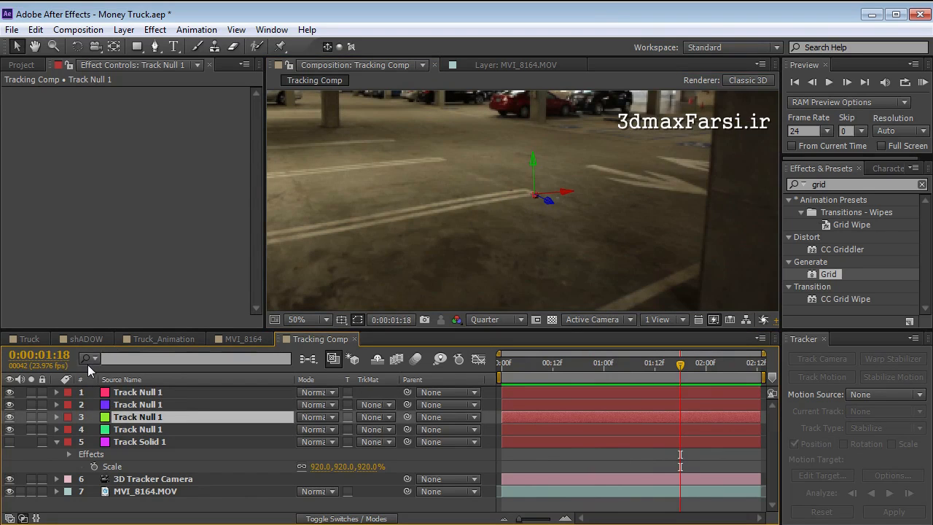
{"action": "key", "text": "p"}
{"action": "left_click", "coordinate": [131, 430]}
{"action": "left_click", "coordinate": [136, 418]}
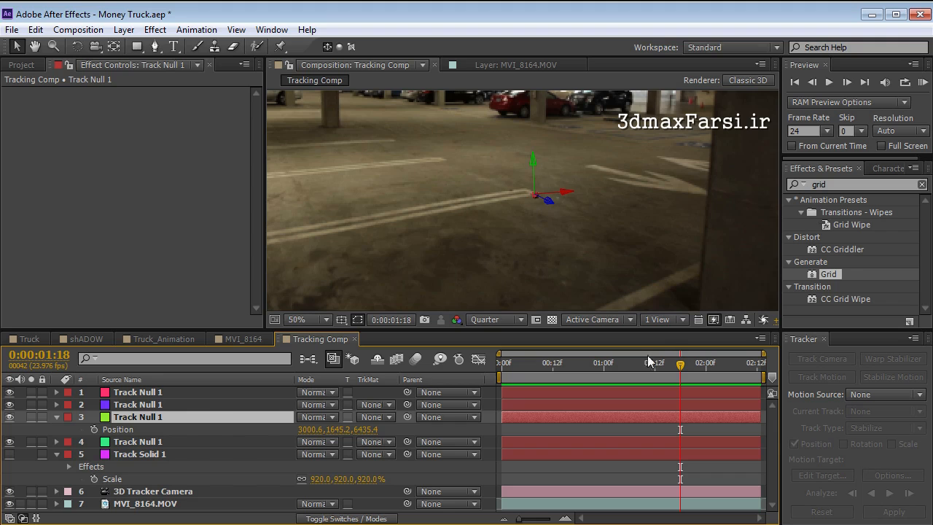
Step: Return to the first frame, add a null object to the comp, and show the layer switches
{"action": "left_click_drag", "start_coordinate": [716, 358], "coordinate": [497, 368]}
{"action": "scroll", "coordinate": [505, 236], "scroll_direction": "down", "scroll_amount": 2}
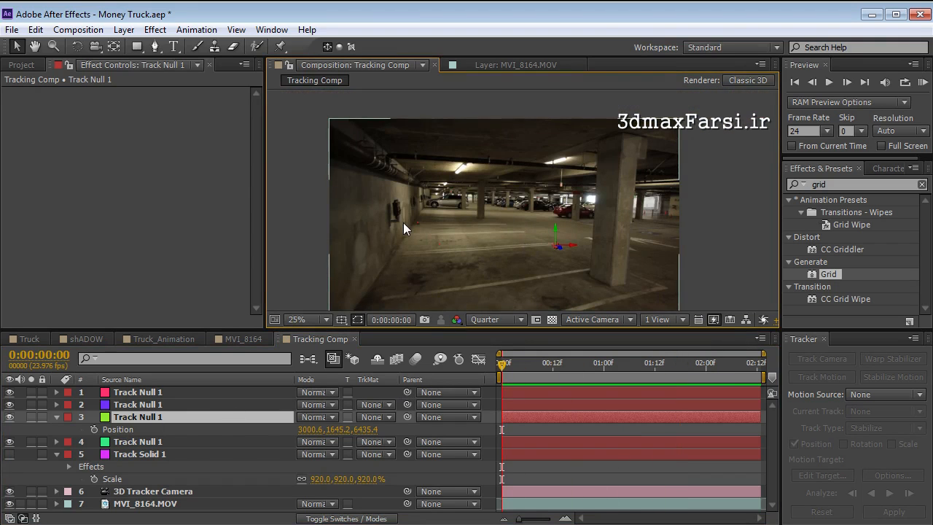
{"action": "left_click", "coordinate": [124, 30]}
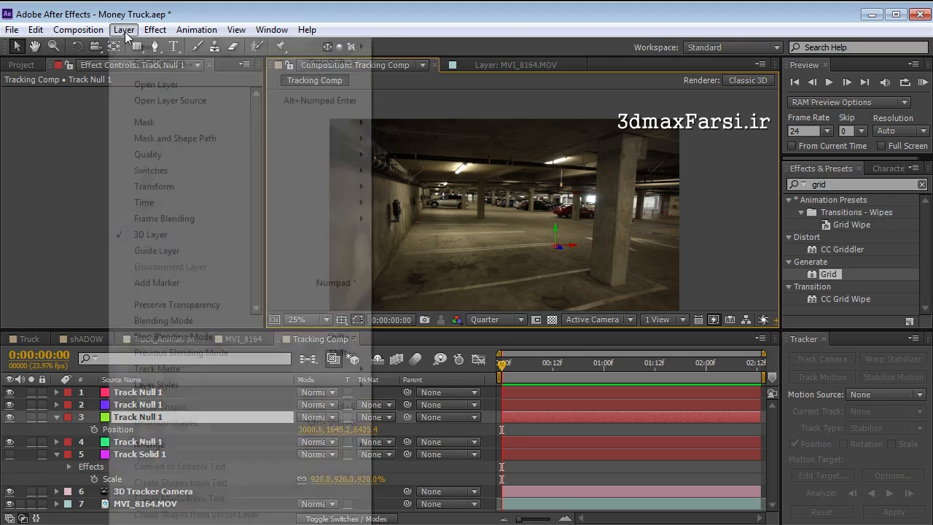
{"action": "mouse_move", "coordinate": [219, 46]}
{"action": "left_click", "coordinate": [414, 110]}
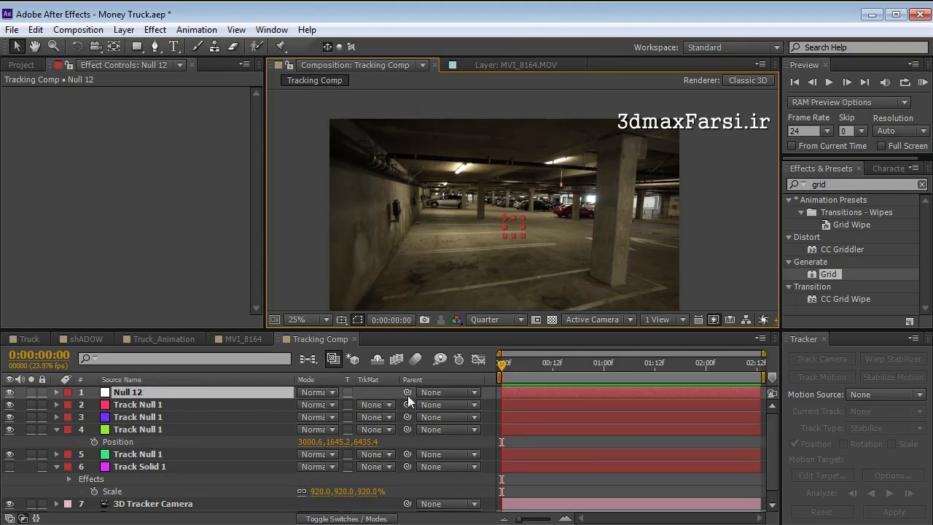
{"action": "key", "text": "F4"}
Step: Scrub through the shot with Null 12 as a 3D layer and delete that null at the first frame
{"action": "left_click", "coordinate": [504, 368]}
{"action": "left_click_drag", "start_coordinate": [504, 368], "coordinate": [447, 386]}
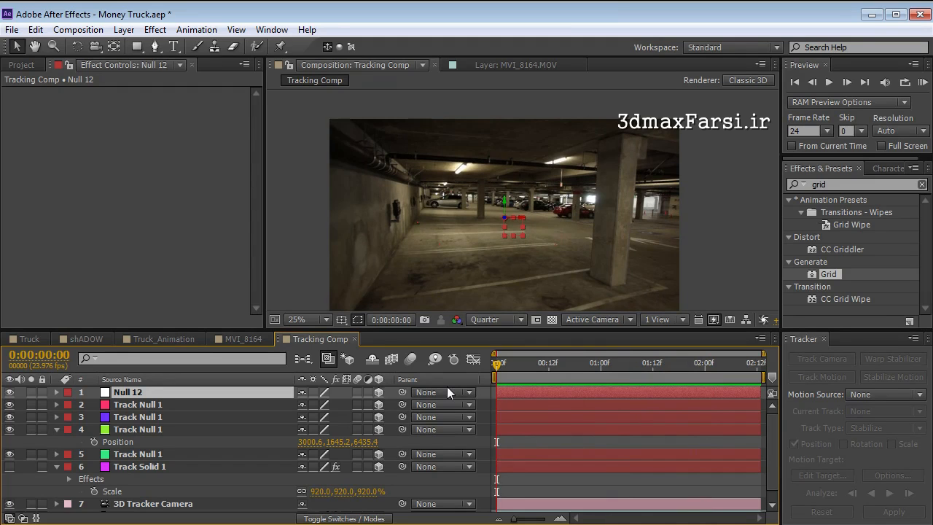
{"action": "left_click_drag", "start_coordinate": [517, 371], "coordinate": [446, 330]}
{"action": "left_click_drag", "start_coordinate": [513, 367], "coordinate": [716, 359]}
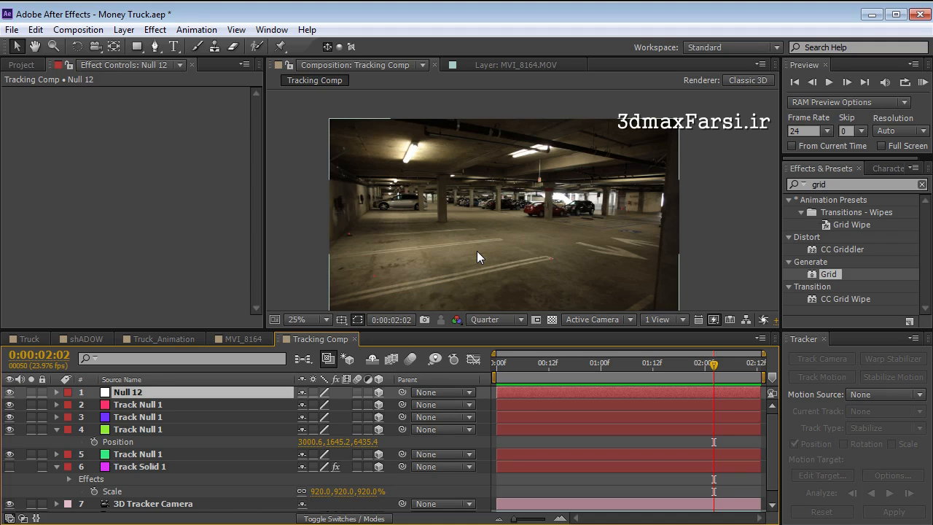
{"action": "left_click", "coordinate": [496, 364]}
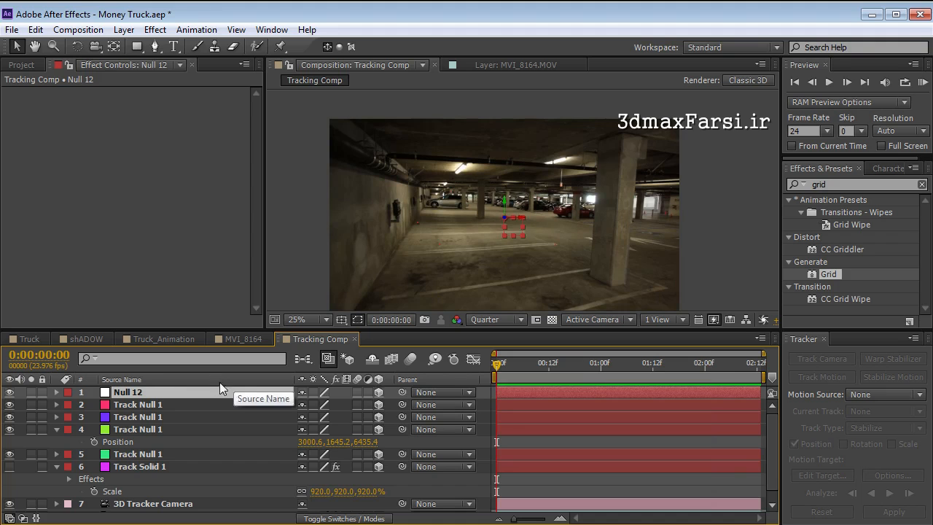
{"action": "key", "text": "Delete"}
Step: Add a null object at the first frame and make it a 3D layer
{"action": "left_click", "coordinate": [124, 29]}
{"action": "mouse_move", "coordinate": [183, 46]}
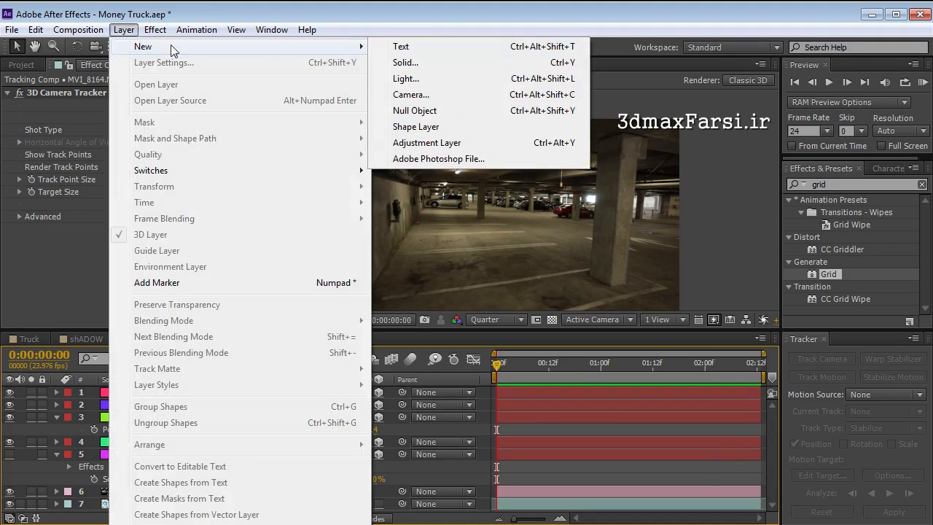
{"action": "left_click", "coordinate": [414, 110]}
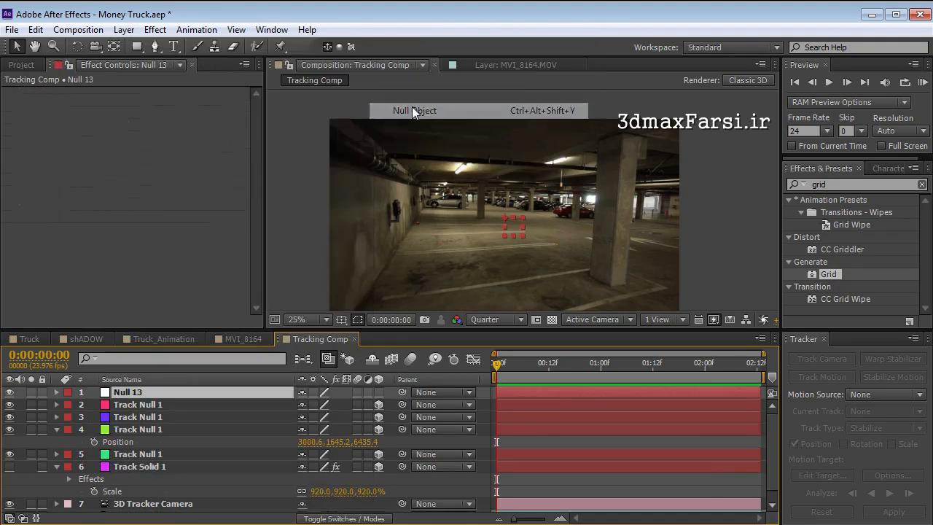
{"action": "left_click", "coordinate": [379, 392]}
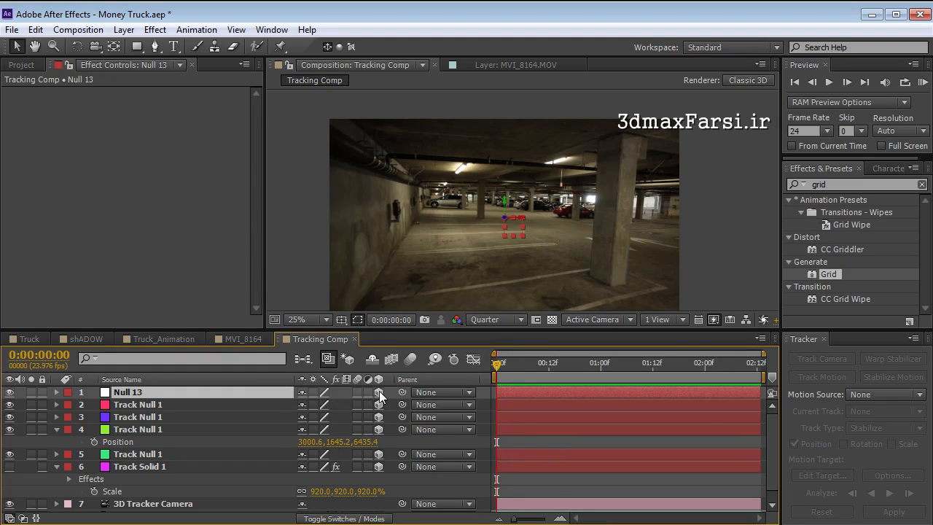
Step: Parent the four Track Null 1 layers, Track Solid 1 and the 3D Tracker Camera to Null 13
{"action": "left_click", "coordinate": [154, 409]}
{"action": "left_click", "coordinate": [56, 430]}
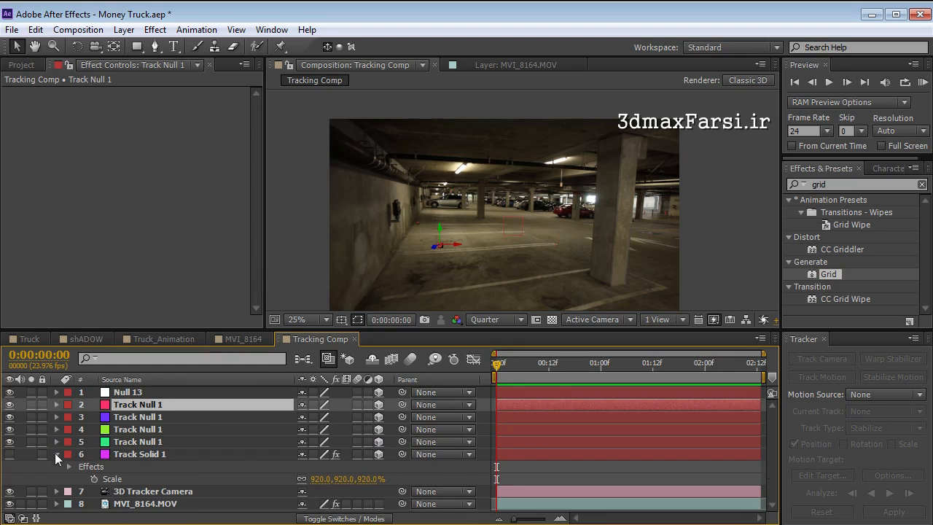
{"action": "left_click", "coordinate": [56, 454]}
{"action": "left_click", "coordinate": [140, 467], "text": "shift"}
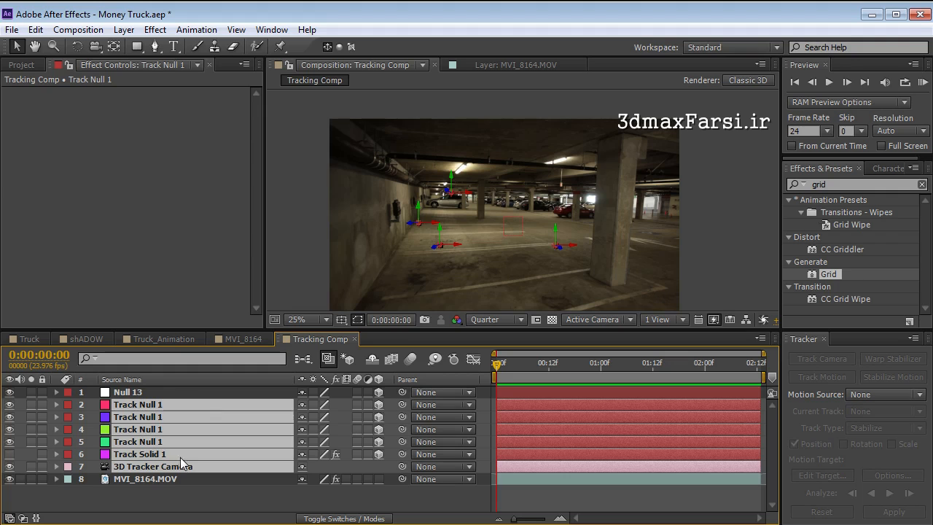
{"action": "left_click_drag", "start_coordinate": [402, 404], "coordinate": [139, 391]}
{"action": "left_click", "coordinate": [139, 391]}
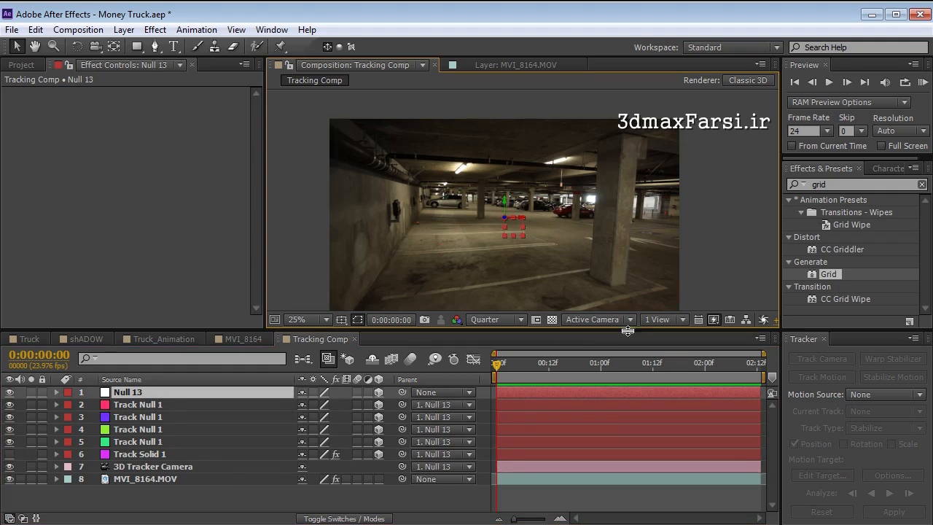
Step: Switch the composition view to Top and turn on the Title/Action Safe guides
{"action": "left_click", "coordinate": [588, 322]}
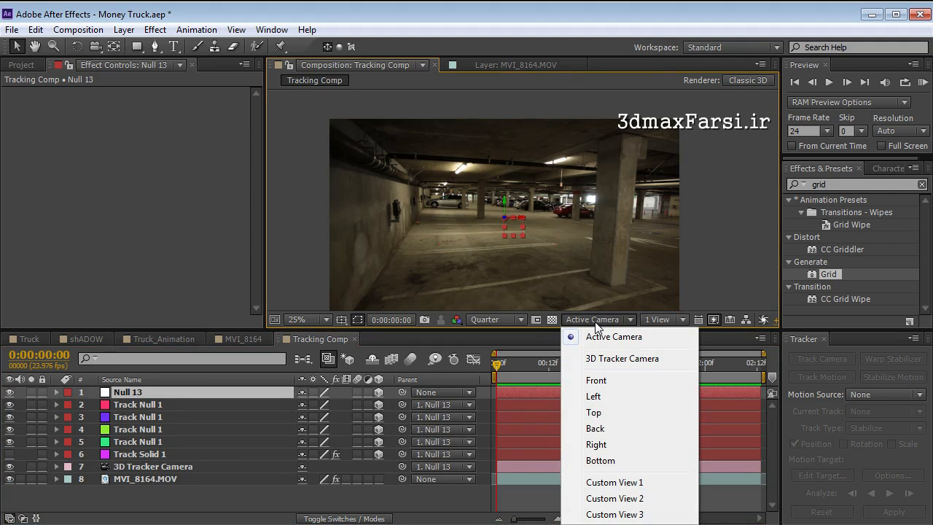
{"action": "left_click", "coordinate": [594, 412]}
{"action": "scroll", "coordinate": [522, 201], "scroll_direction": "down", "scroll_amount": 1}
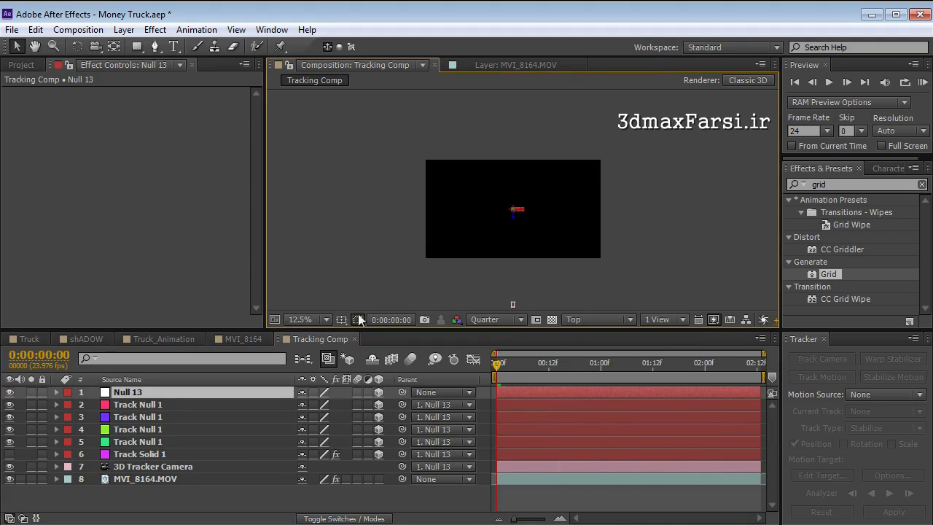
{"action": "left_click", "coordinate": [341, 319]}
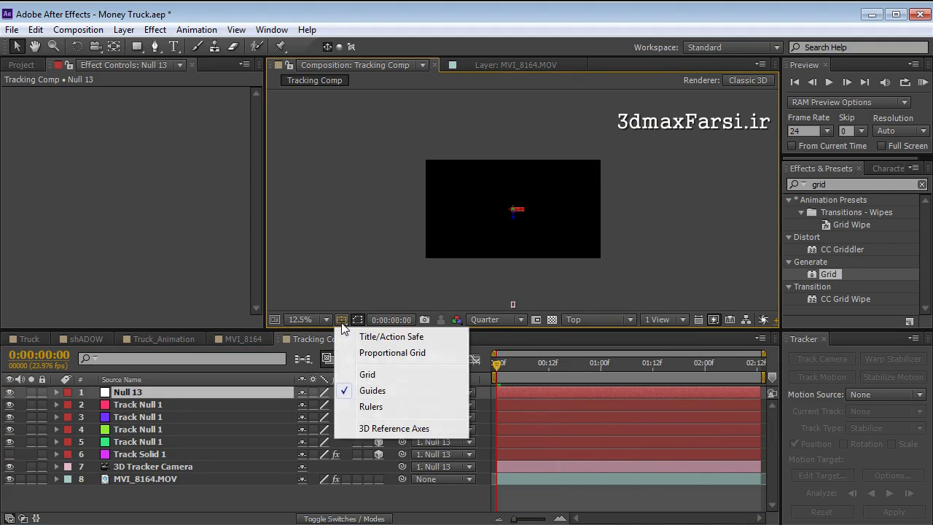
{"action": "left_click", "coordinate": [391, 337]}
{"action": "scroll", "coordinate": [538, 251], "scroll_direction": "up", "scroll_amount": 4}
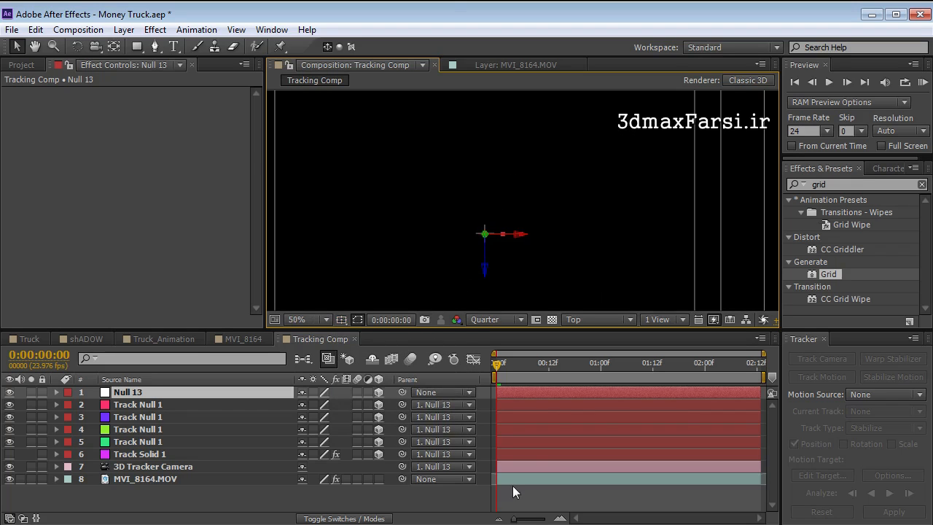
Step: Examine from above, in an enlarged view, how far the track nulls lie from the composition frame and the camera
{"action": "left_click", "coordinate": [532, 492]}
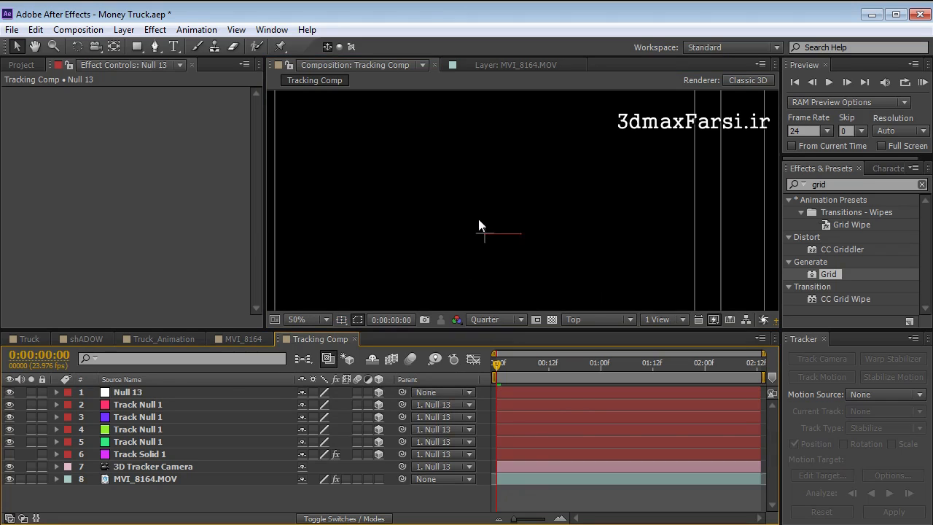
{"action": "scroll", "coordinate": [496, 226], "scroll_direction": "down", "scroll_amount": 4}
{"action": "left_click", "coordinate": [132, 397]}
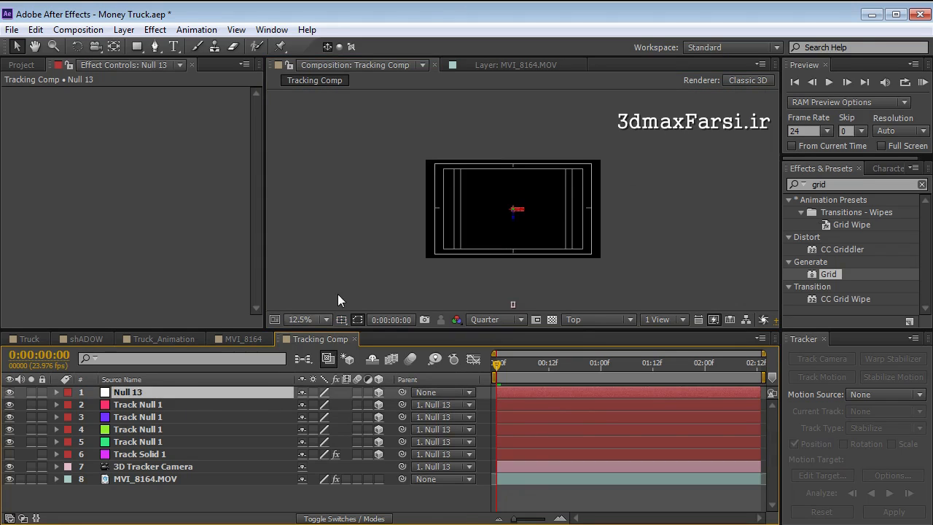
{"action": "scroll", "coordinate": [546, 223], "scroll_direction": "down", "scroll_amount": 2}
{"action": "key", "text": "grave"}
{"action": "key", "text": "space"}
{"action": "left_click_drag", "start_coordinate": [483, 187], "coordinate": [477, 334]}
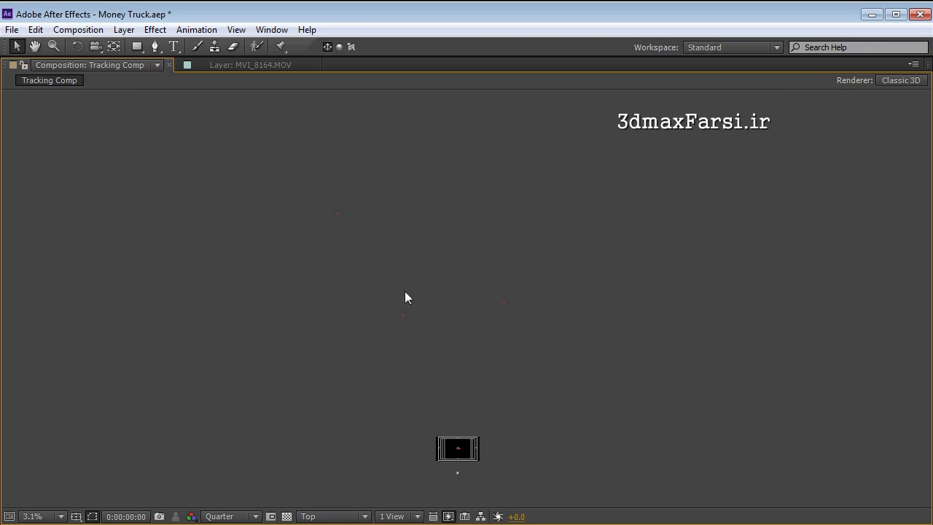
{"action": "key", "text": "space"}
{"action": "left_click_drag", "start_coordinate": [490, 448], "coordinate": [480, 361]}
{"action": "scroll", "coordinate": [470, 370], "scroll_direction": "up", "scroll_amount": 3}
{"action": "left_click_drag", "start_coordinate": [450, 451], "coordinate": [500, 255]}
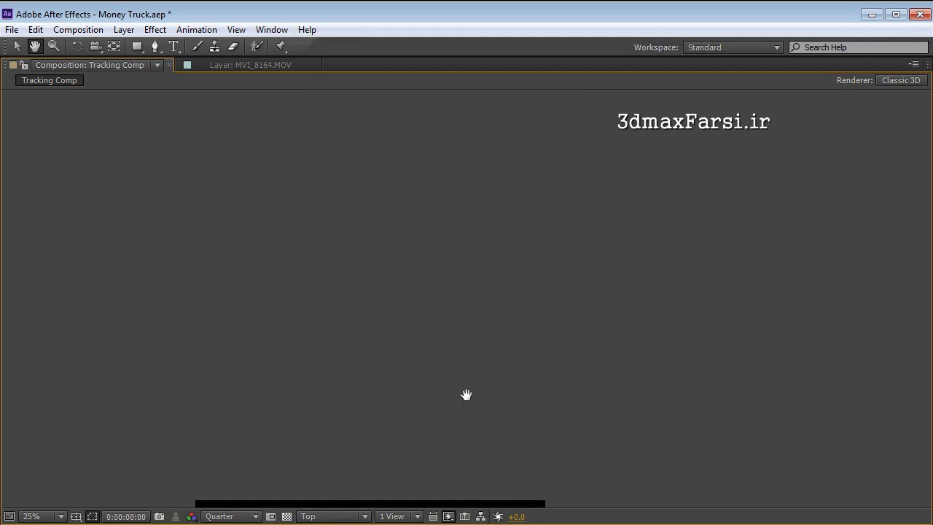
{"action": "left_click_drag", "start_coordinate": [465, 386], "coordinate": [480, 198]}
{"action": "left_click_drag", "start_coordinate": [457, 336], "coordinate": [479, 248]}
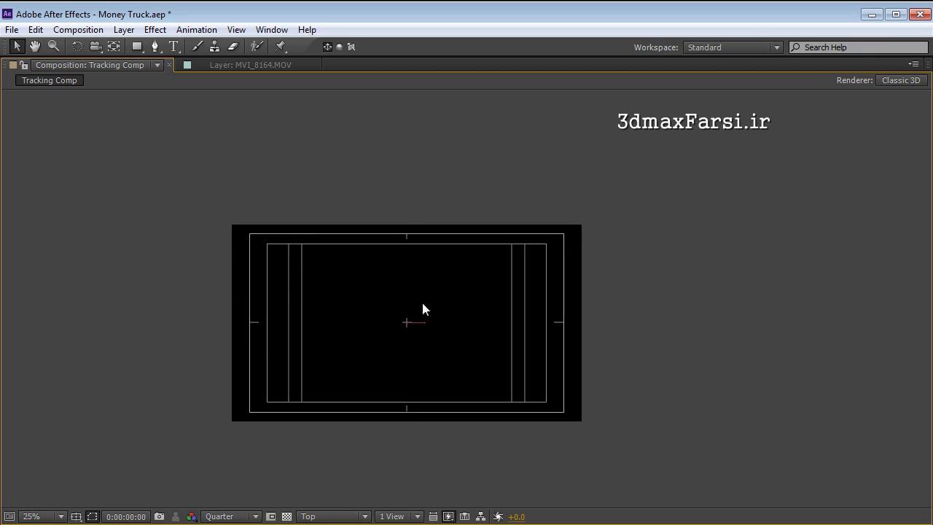
{"action": "scroll", "coordinate": [435, 297], "scroll_direction": "down", "scroll_amount": 3}
{"action": "key", "text": "space"}
{"action": "left_click_drag", "start_coordinate": [461, 301], "coordinate": [446, 445]}
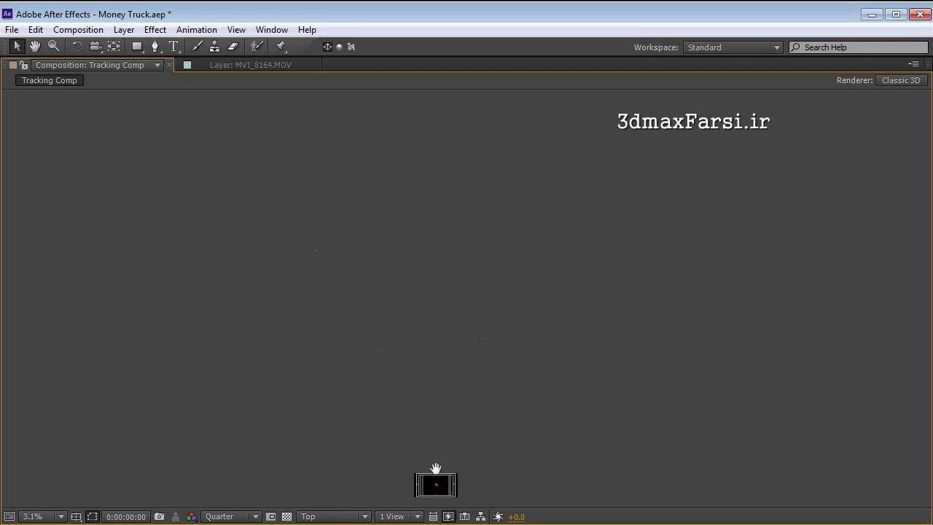
{"action": "key", "text": "space"}
{"action": "left_click_drag", "start_coordinate": [452, 484], "coordinate": [460, 374]}
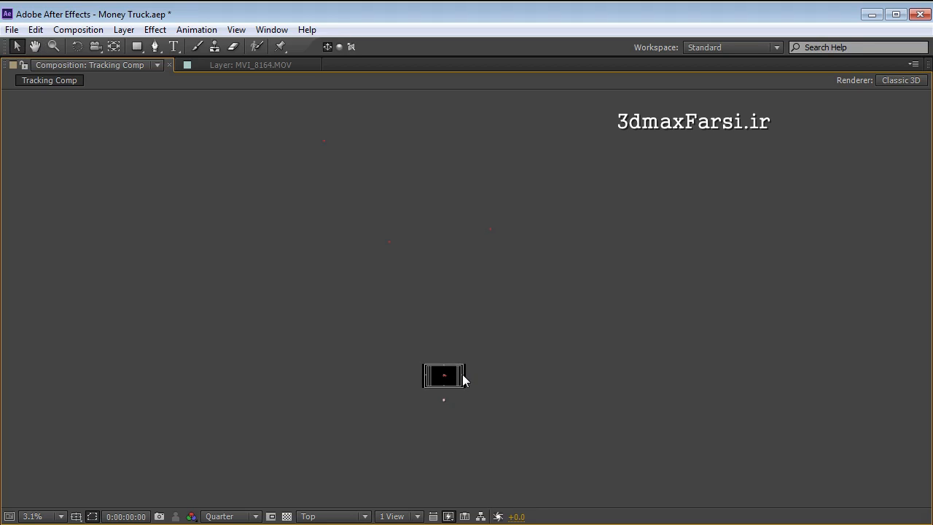
{"action": "scroll", "coordinate": [463, 377], "scroll_direction": "up", "scroll_amount": 1}
{"action": "key", "text": "space"}
{"action": "left_click_drag", "start_coordinate": [441, 460], "coordinate": [449, 251]}
{"action": "scroll", "coordinate": [437, 317], "scroll_direction": "up", "scroll_amount": 1}
{"action": "left_click_drag", "start_coordinate": [425, 184], "coordinate": [448, 259]}
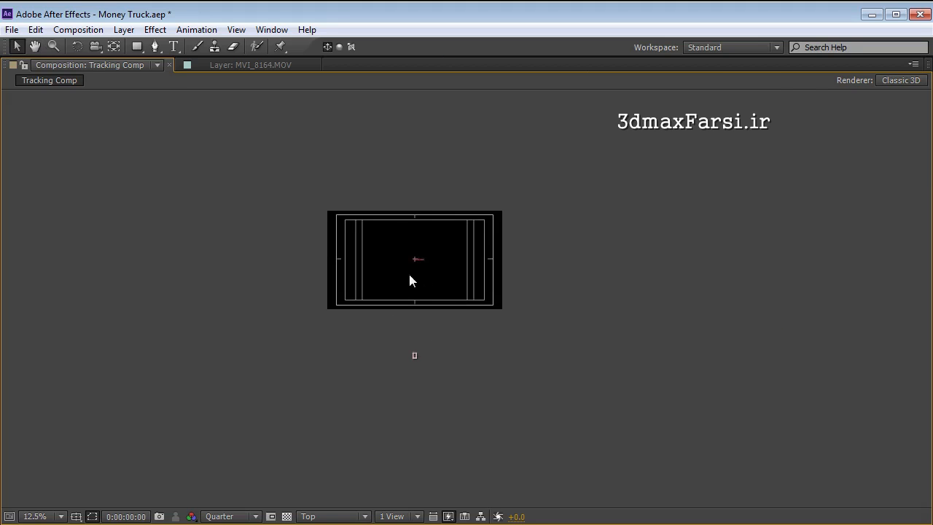
{"action": "key", "text": "grave"}
Step: Scale Null 13 down to 5% to shrink the whole tracked scene toward the composition centre
{"action": "left_click", "coordinate": [133, 398]}
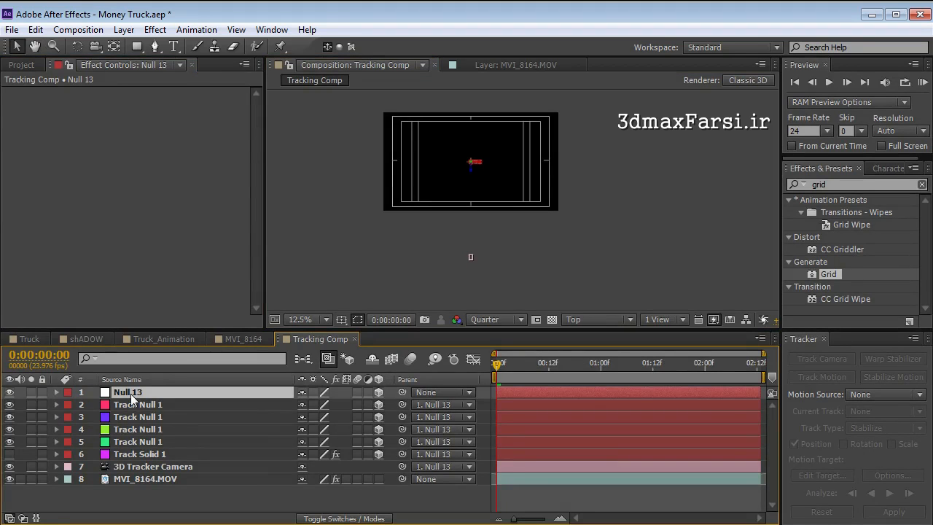
{"action": "key", "text": "s"}
{"action": "left_click_drag", "start_coordinate": [348, 406], "coordinate": [332, 405]}
{"action": "key", "text": "space"}
{"action": "scroll", "coordinate": [530, 156], "scroll_direction": "down", "scroll_amount": 1}
{"action": "left_click_drag", "start_coordinate": [487, 175], "coordinate": [478, 256]}
{"action": "mouse_move", "coordinate": [336, 404]}
{"action": "left_mouse_down"}
{"action": "mouse_move", "coordinate": [277, 397]}
{"action": "mouse_move", "coordinate": [291, 394]}
{"action": "left_mouse_up"}
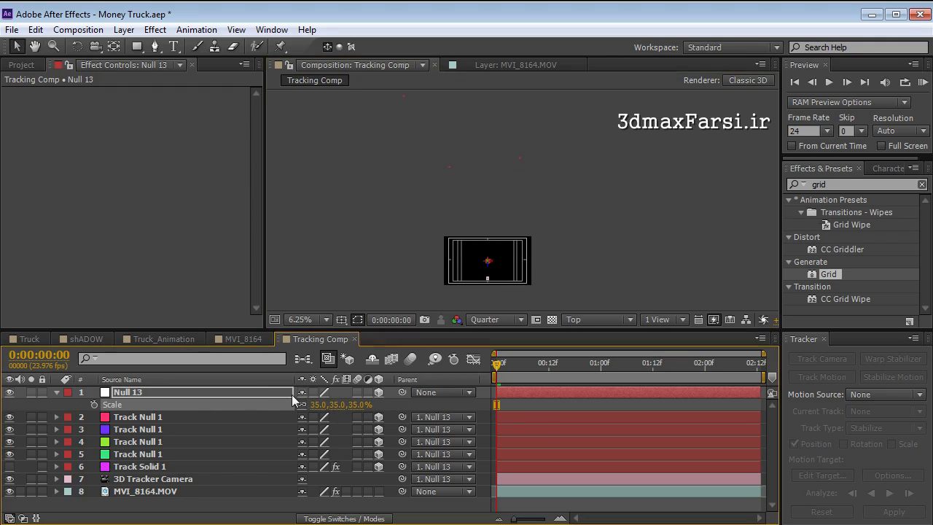
{"action": "left_click_drag", "start_coordinate": [336, 405], "coordinate": [314, 404]}
{"action": "left_click_drag", "start_coordinate": [333, 412], "coordinate": [329, 412]}
{"action": "key", "text": "h"}
{"action": "scroll", "coordinate": [503, 262], "scroll_direction": "up", "scroll_amount": 4}
{"action": "key", "text": "v"}
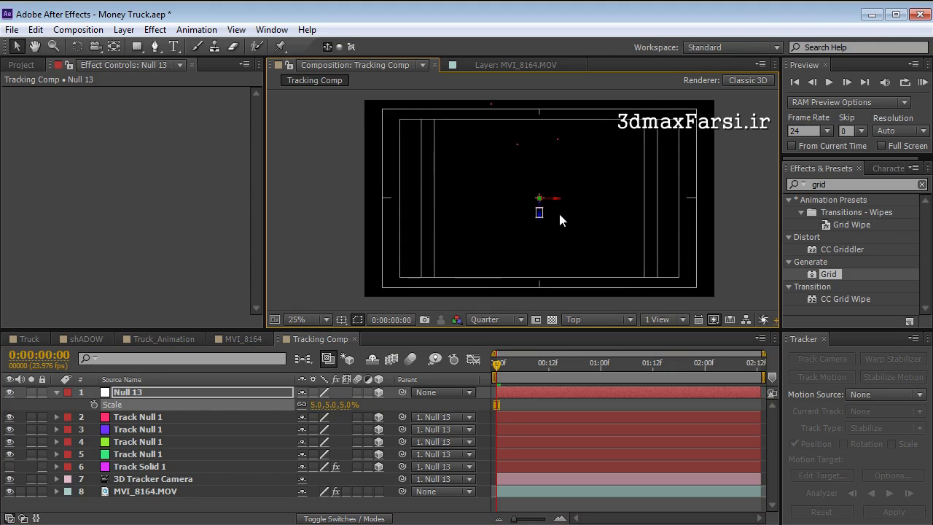
Step: Move Null 13 along its depth axis toward the near side of the frame, bringing the track nulls around the composition centre
{"action": "key", "text": "s"}
{"action": "key", "text": "apostrophe"}
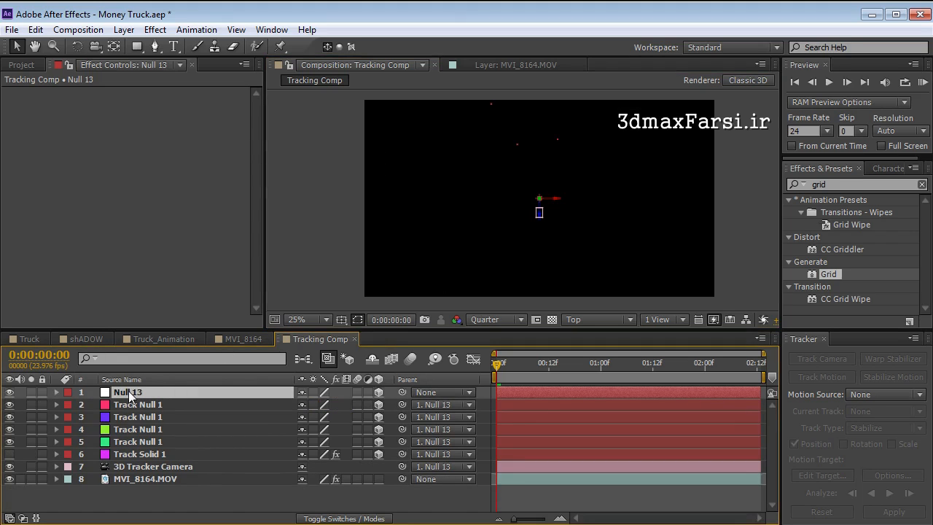
{"action": "left_click_drag", "start_coordinate": [539, 211], "coordinate": [535, 292]}
{"action": "key", "text": "apostrophe"}
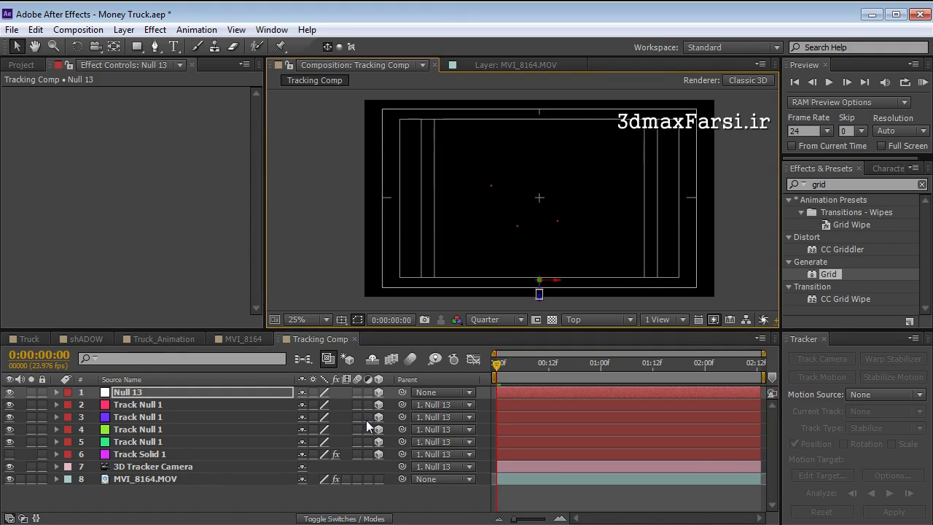
Step: Inspect the track nulls against Null 13 in an enlarged Front view and return to the Active Camera view
{"action": "left_click", "coordinate": [613, 320]}
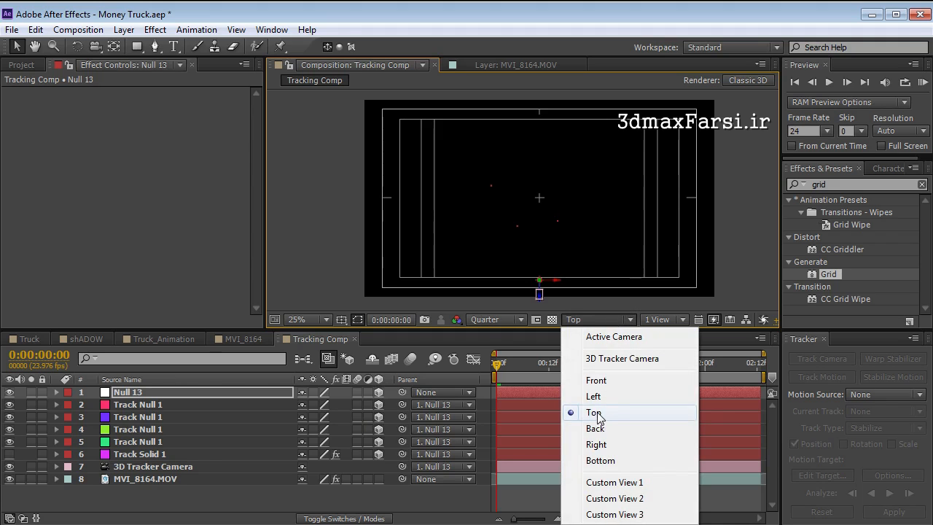
{"action": "left_click", "coordinate": [598, 382]}
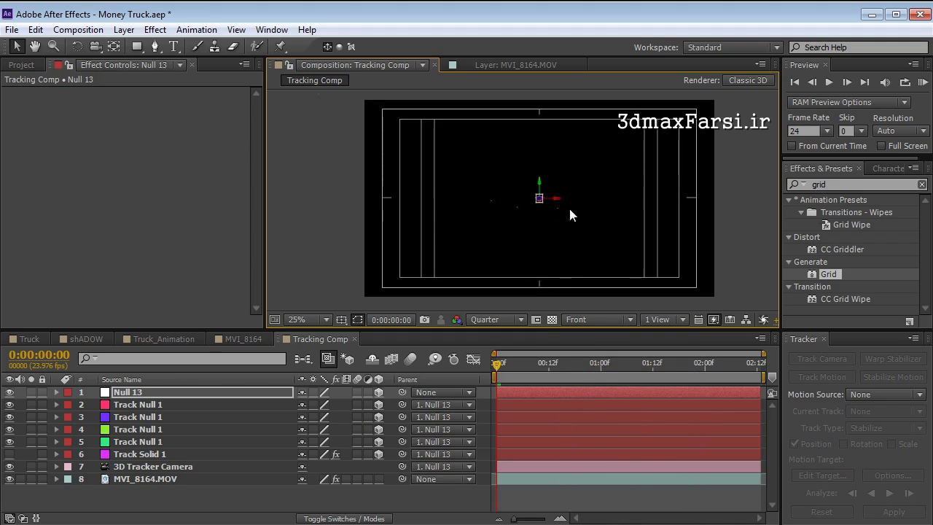
{"action": "scroll", "coordinate": [554, 210], "scroll_direction": "up", "scroll_amount": 4}
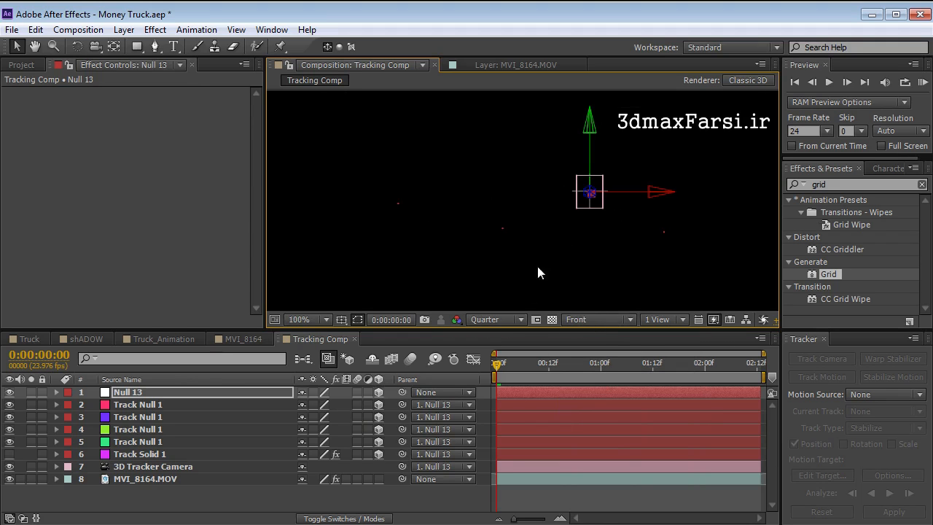
{"action": "left_click", "coordinate": [605, 319]}
{"action": "left_click", "coordinate": [592, 335]}
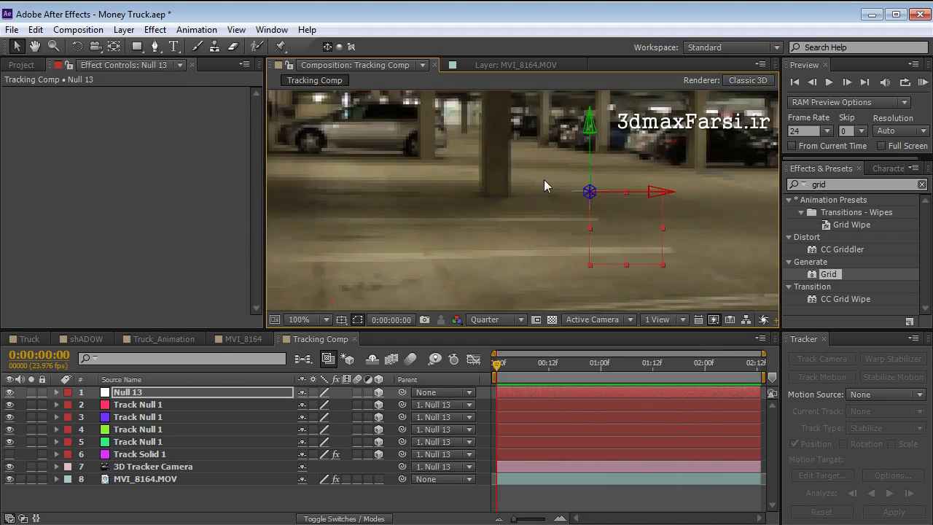
{"action": "scroll", "coordinate": [541, 210], "scroll_direction": "down", "scroll_amount": 2}
{"action": "scroll", "coordinate": [535, 248], "scroll_direction": "up", "scroll_amount": 2}
Step: Enlarge the four Track Null 1 layers to a scale of 922%
{"action": "left_click", "coordinate": [346, 199]}
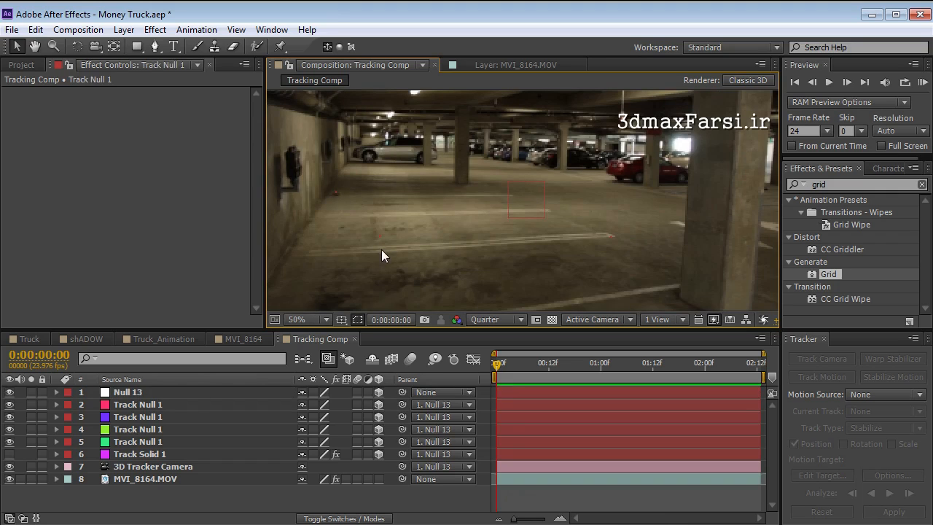
{"action": "left_click", "coordinate": [139, 405]}
{"action": "left_click", "coordinate": [135, 442], "text": "shift"}
{"action": "key", "text": "s"}
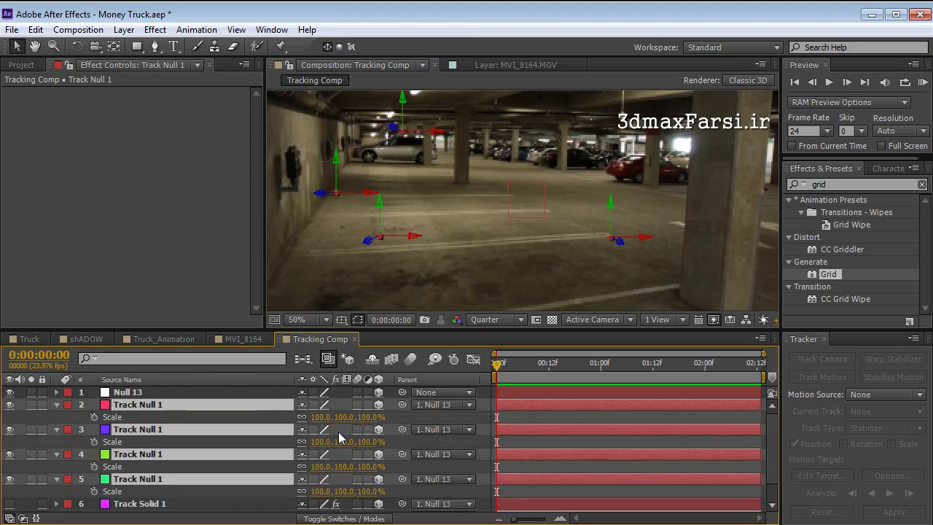
{"action": "left_click_drag", "start_coordinate": [342, 423], "coordinate": [470, 402]}
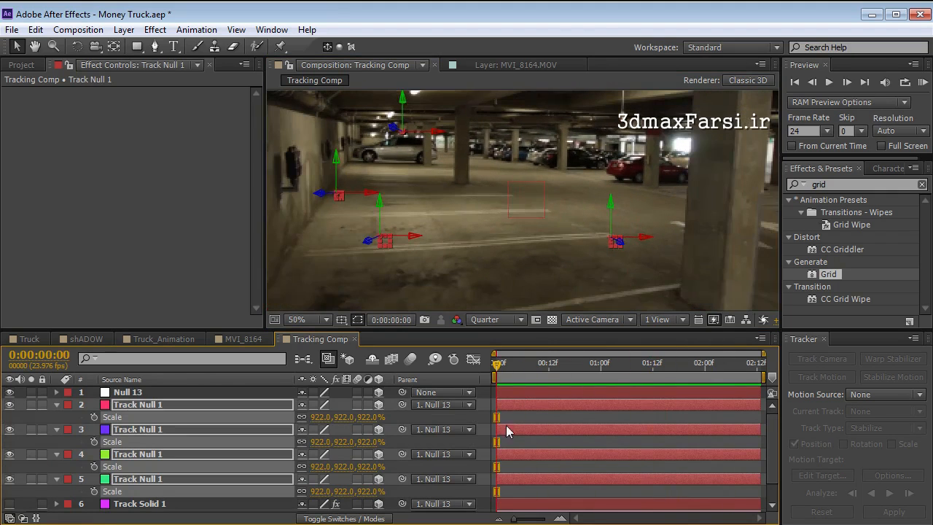
{"action": "left_click", "coordinate": [532, 414]}
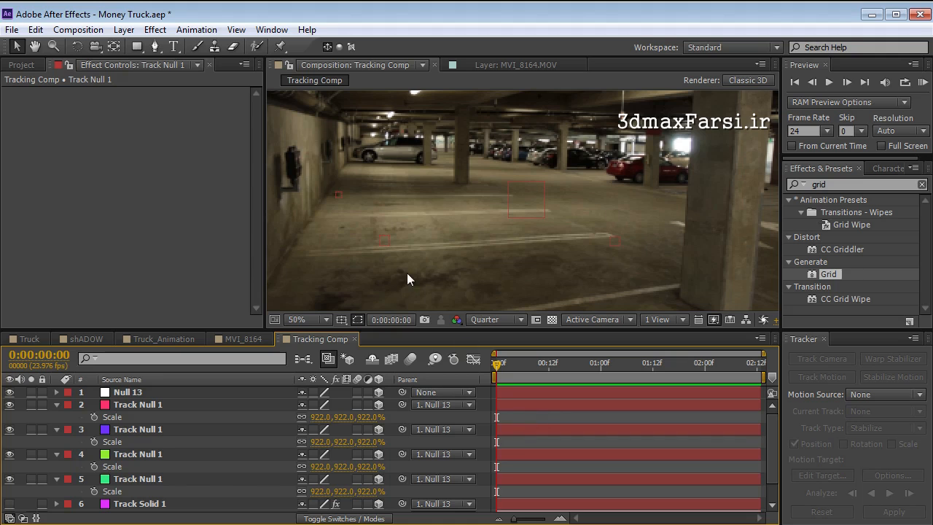
Step: Select the three Track Null 1 layers lying on the garage floor and switch the composition to the Front view
{"action": "left_click", "coordinate": [338, 196]}
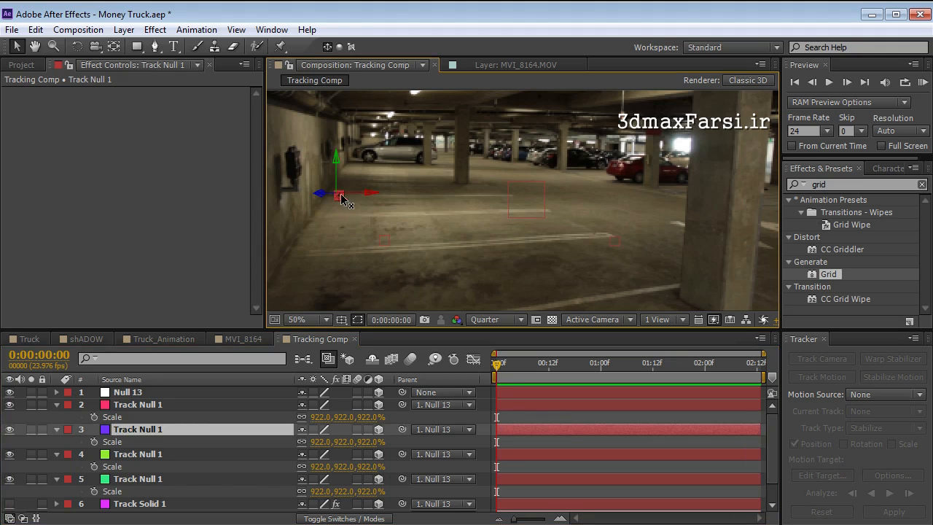
{"action": "left_click", "coordinate": [384, 242], "text": "shift"}
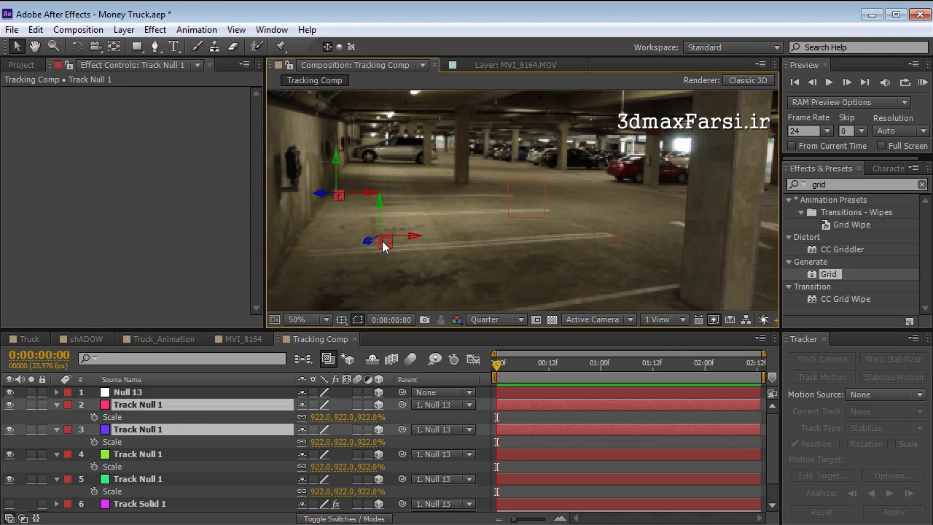
{"action": "left_click", "coordinate": [614, 243], "text": "shift"}
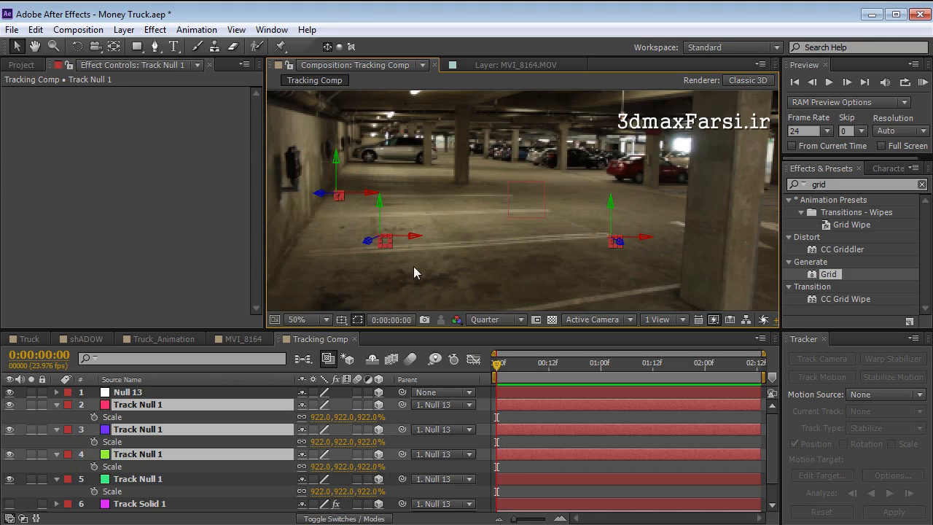
{"action": "left_click", "coordinate": [596, 320]}
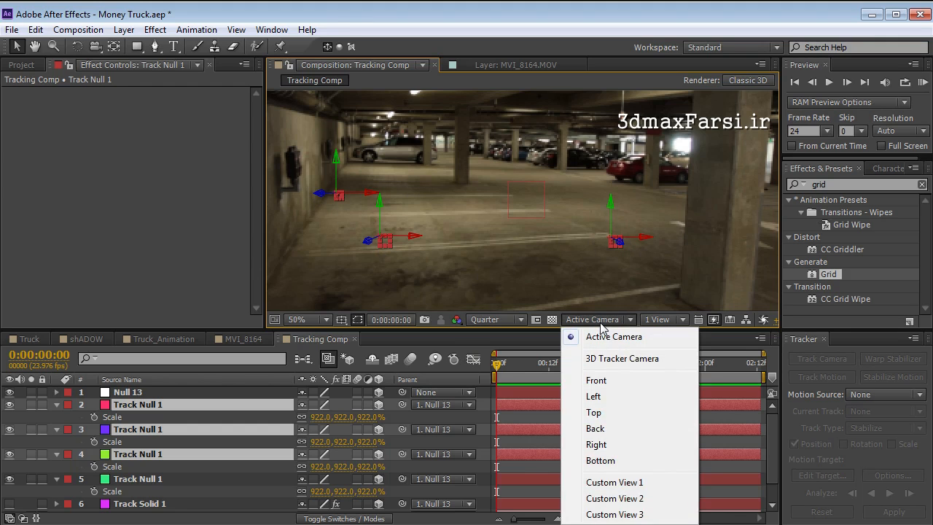
{"action": "left_click", "coordinate": [599, 380]}
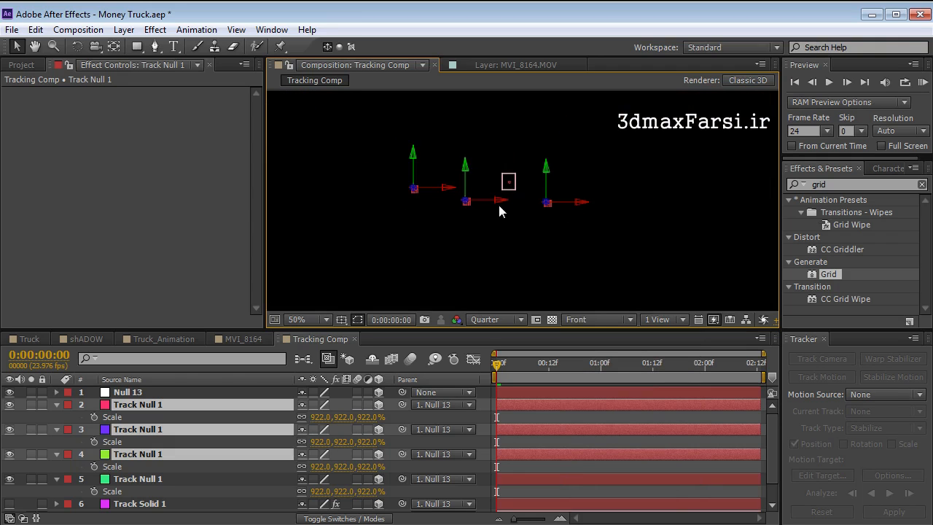
Step: Turn on the Title/Action Safe guides and the rulers in the composition view
{"action": "left_click", "coordinate": [357, 320]}
{"action": "left_click", "coordinate": [377, 336]}
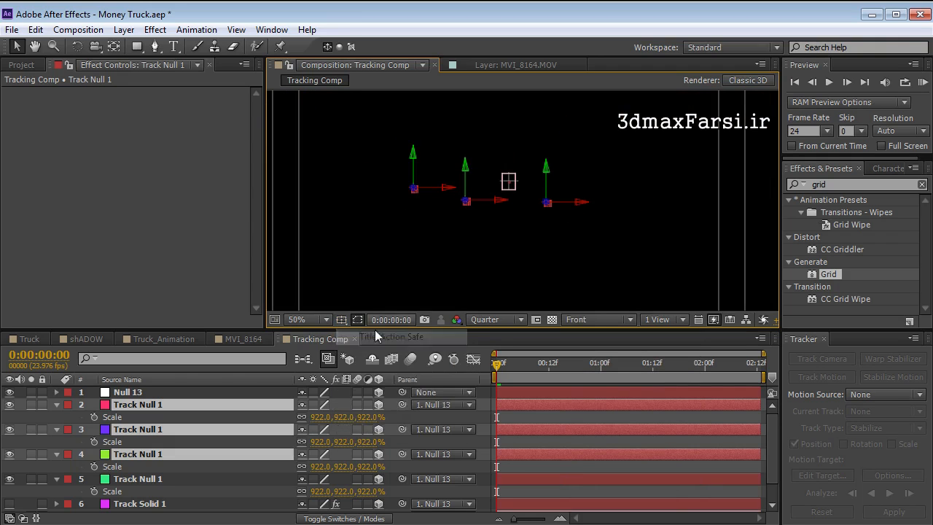
{"action": "key", "text": "ctrl+r"}
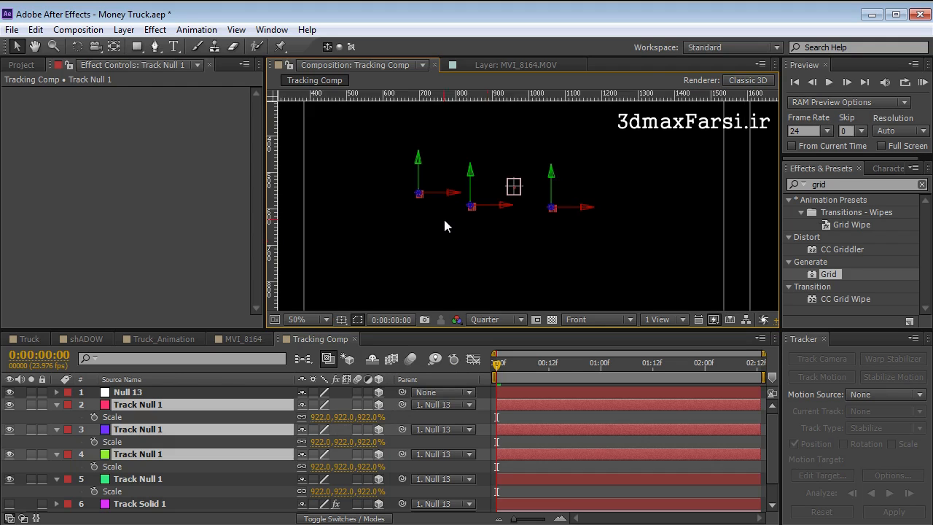
Step: Add a horizontal ruler guide and align it precisely with the composition's centre mark
{"action": "left_click_drag", "start_coordinate": [430, 95], "coordinate": [419, 186]}
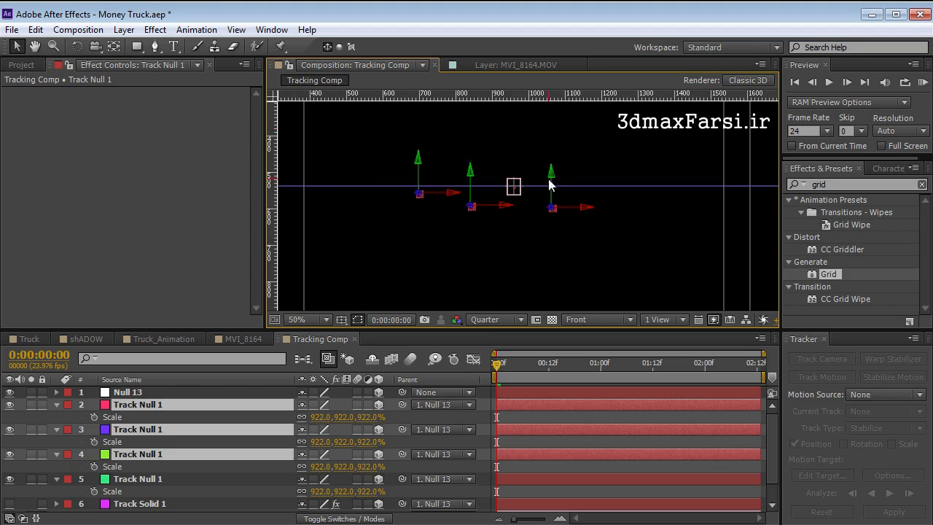
{"action": "scroll", "coordinate": [549, 188], "scroll_direction": "up", "scroll_amount": 3}
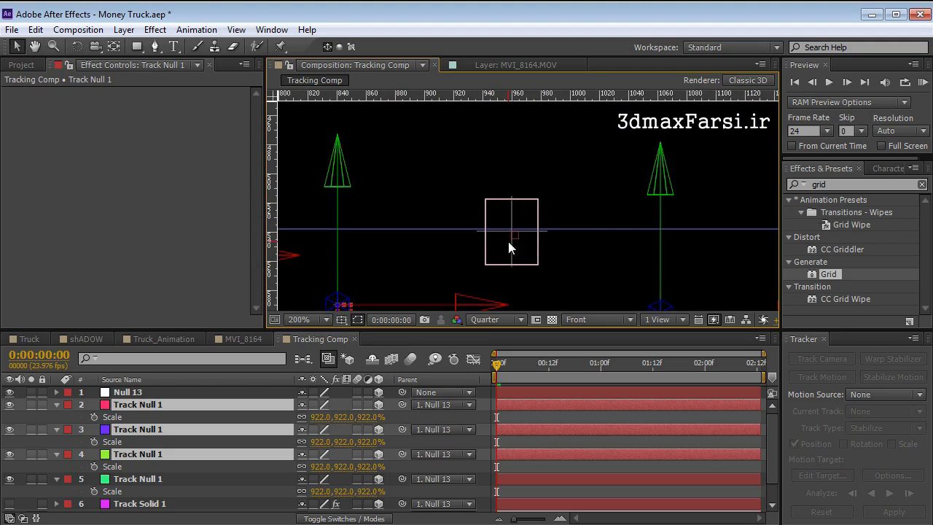
{"action": "left_click_drag", "start_coordinate": [573, 230], "coordinate": [572, 231]}
{"action": "left_click", "coordinate": [340, 320]}
{"action": "left_click", "coordinate": [386, 334]}
{"action": "left_click", "coordinate": [340, 319]}
{"action": "left_click", "coordinate": [387, 334]}
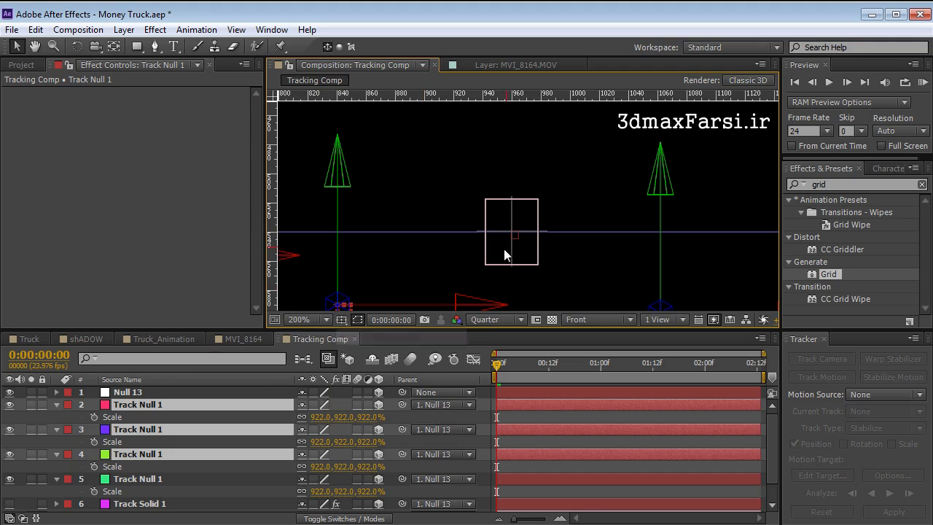
{"action": "left_click_drag", "start_coordinate": [577, 232], "coordinate": [572, 231]}
{"action": "key", "text": "comma"}
{"action": "key", "text": "comma"}
{"action": "key", "text": "comma"}
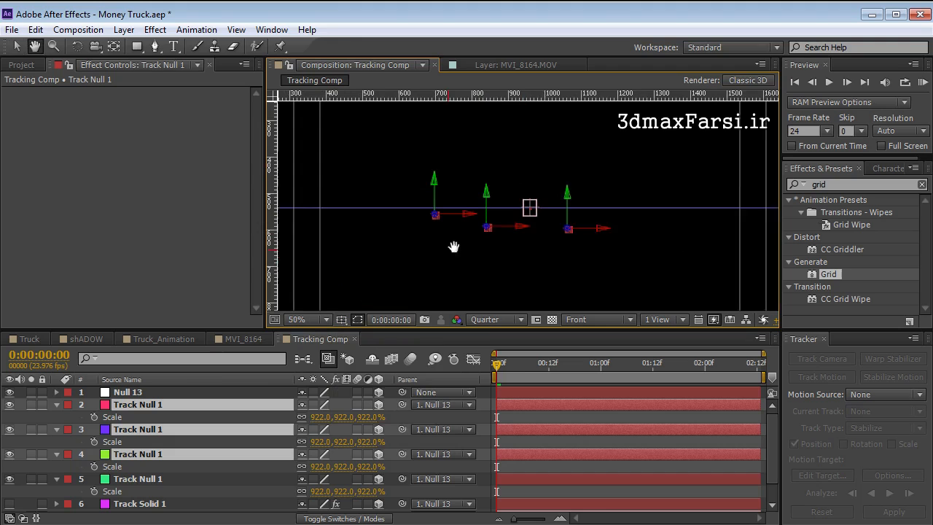
Step: Raise Null 13 in the Front view to bring the floor track nulls close to the horizontal guide
{"action": "left_click", "coordinate": [129, 395]}
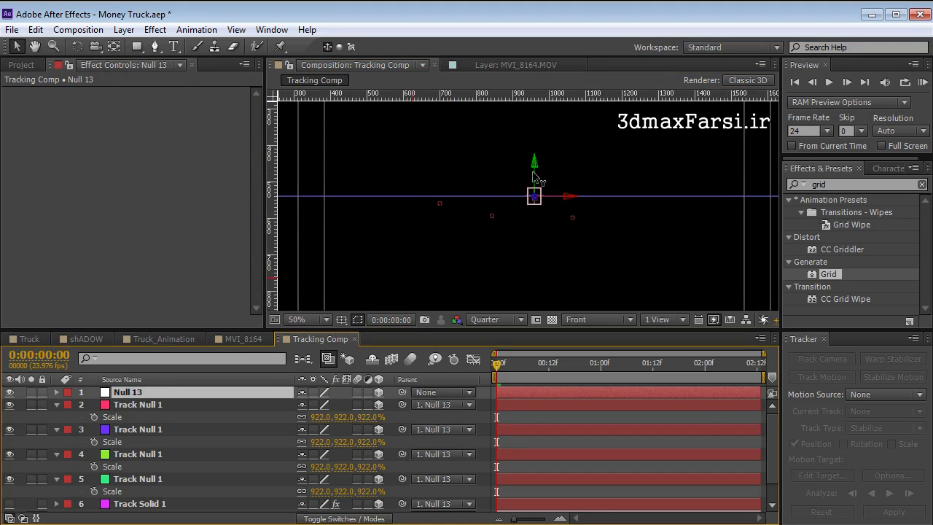
{"action": "left_click_drag", "start_coordinate": [538, 178], "coordinate": [538, 157]}
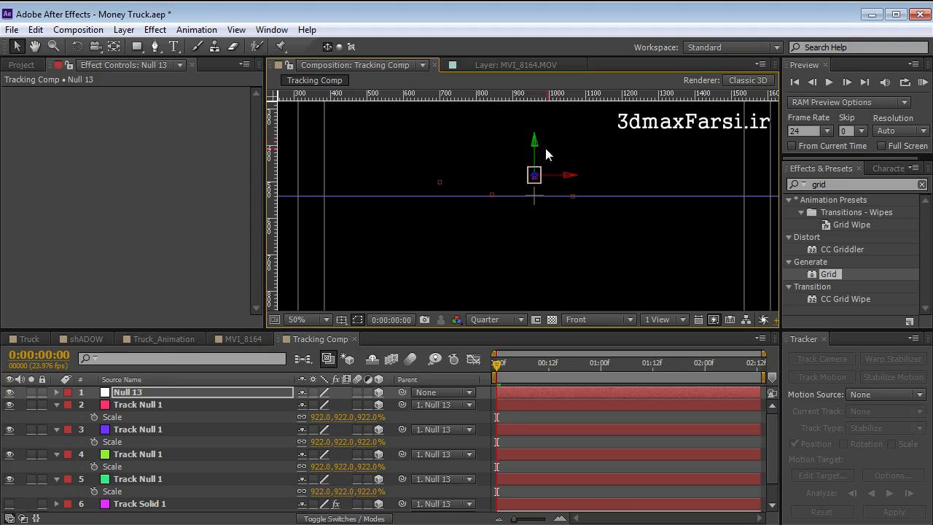
{"action": "left_click_drag", "start_coordinate": [533, 150], "coordinate": [532, 151]}
Step: Tilt Null 13 to an X Rotation of -10.7° and raise it to bring the floor nulls onto the guide
{"action": "left_click", "coordinate": [148, 394]}
{"action": "key", "text": "r"}
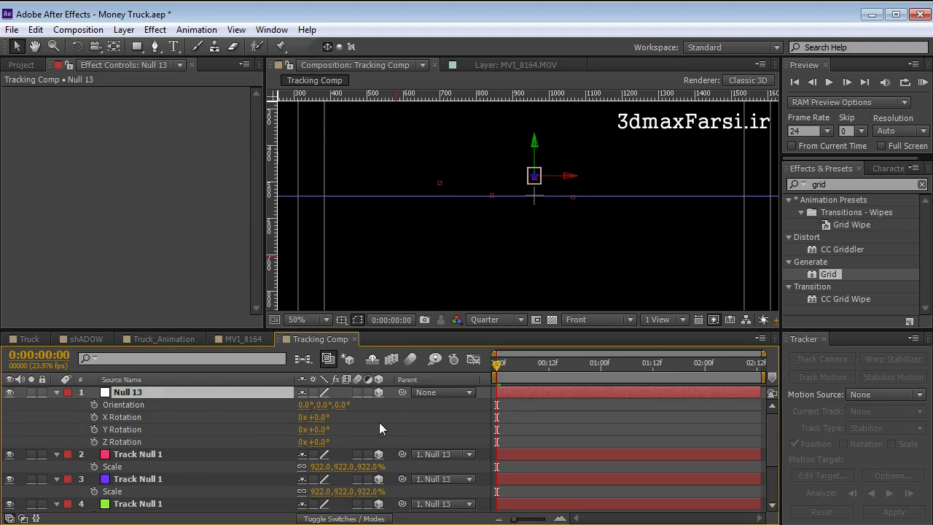
{"action": "left_click", "coordinate": [268, 418]}
{"action": "left_click_drag", "start_coordinate": [318, 421], "coordinate": [267, 424]}
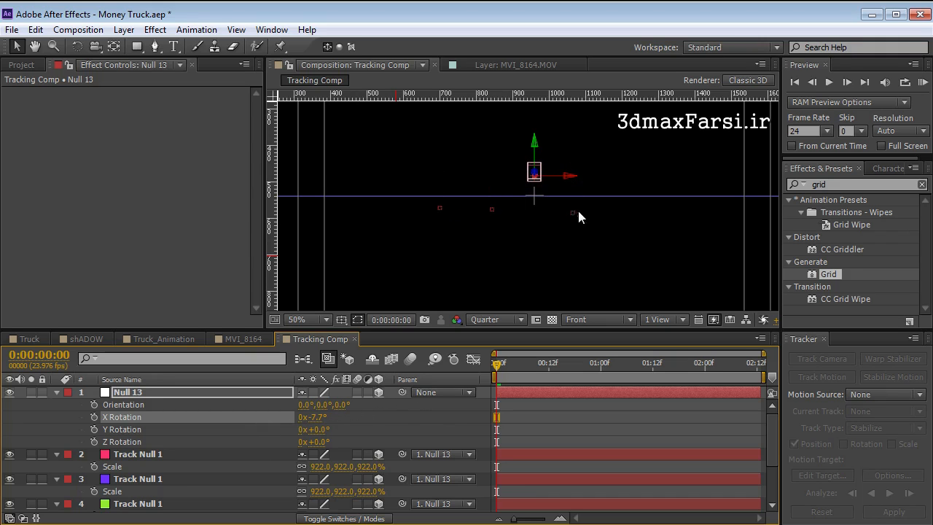
{"action": "mouse_move", "coordinate": [535, 151]}
{"action": "left_mouse_down"}
{"action": "mouse_move", "coordinate": [530, 136]}
{"action": "mouse_move", "coordinate": [533, 151]}
{"action": "left_mouse_up"}
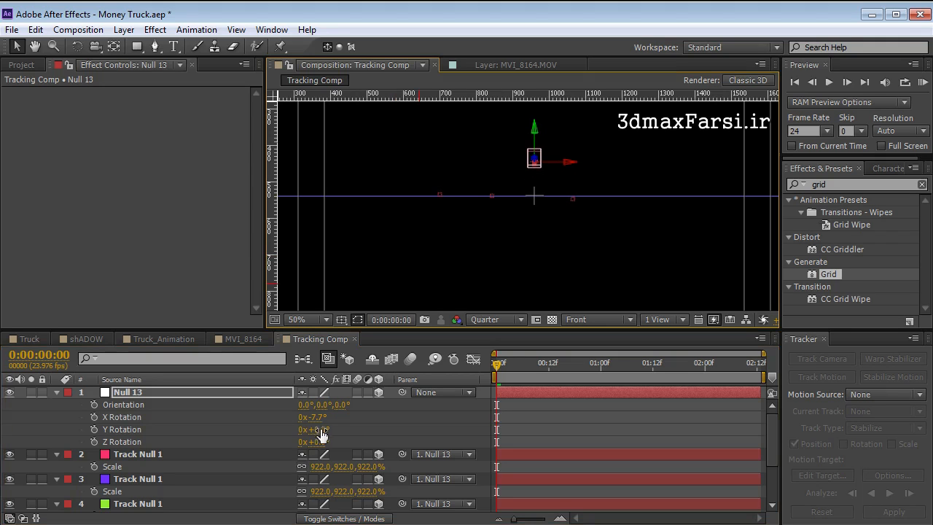
{"action": "left_click_drag", "start_coordinate": [319, 420], "coordinate": [297, 416]}
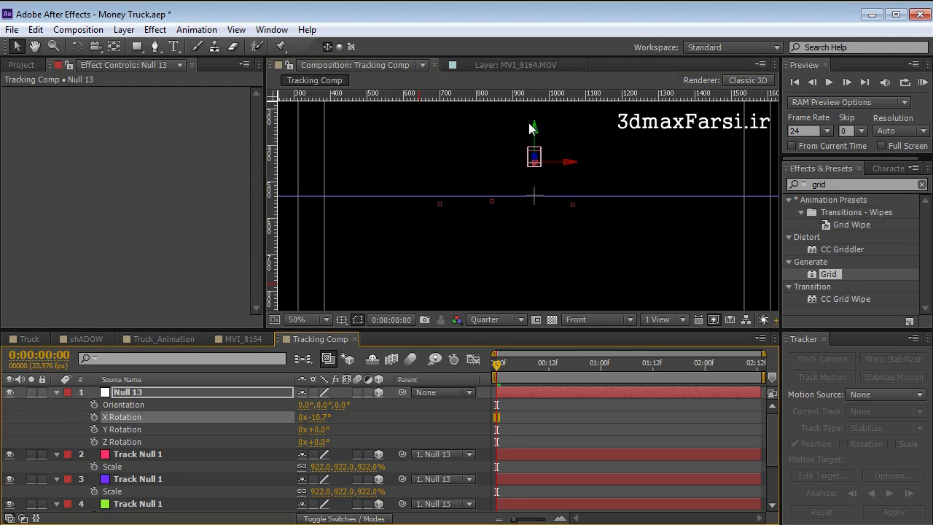
{"action": "left_click_drag", "start_coordinate": [534, 136], "coordinate": [533, 129]}
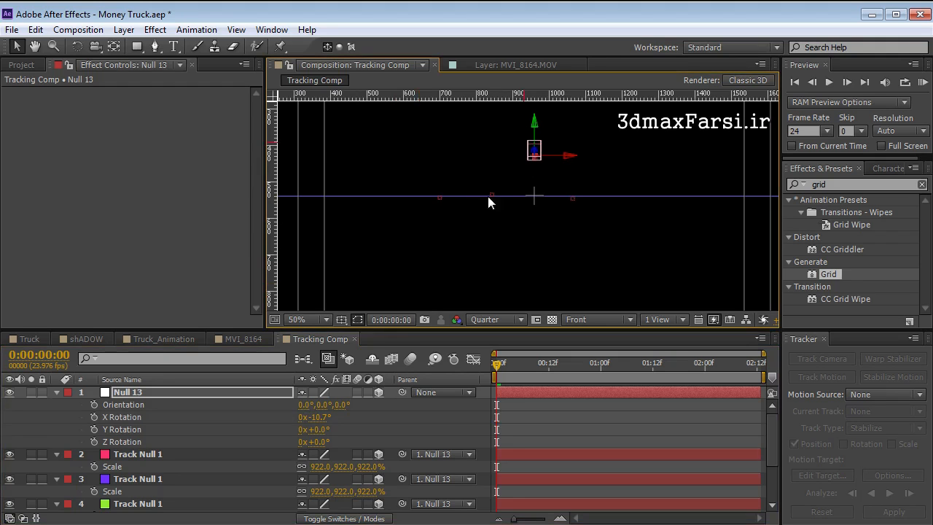
Step: Refine Null 13 to X Rotation -6.8°, Y Rotation 1.2° and Z Rotation -2.5°, adjusting its height to level the floor nulls on the guide
{"action": "left_click_drag", "start_coordinate": [322, 443], "coordinate": [344, 414]}
{"action": "left_click_drag", "start_coordinate": [534, 122], "coordinate": [532, 133]}
{"action": "left_click", "coordinate": [533, 136]}
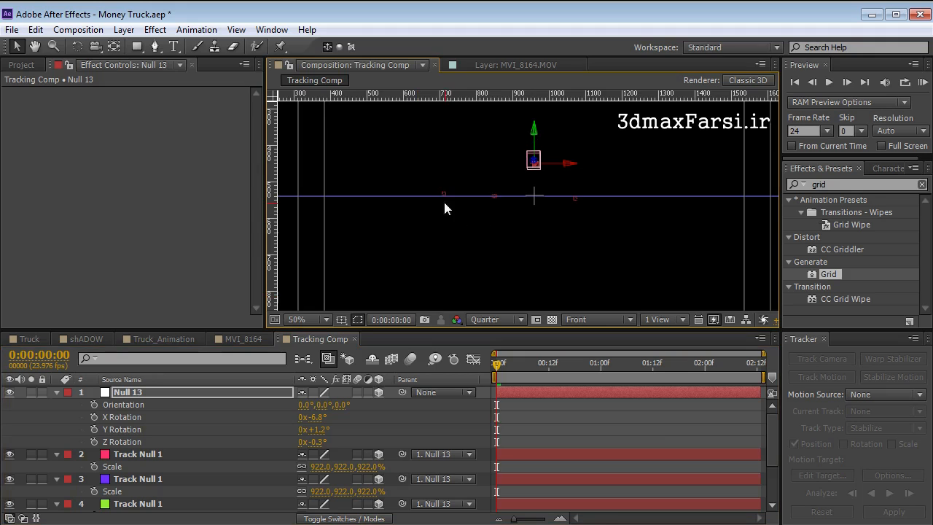
{"action": "left_click_drag", "start_coordinate": [307, 442], "coordinate": [303, 442]}
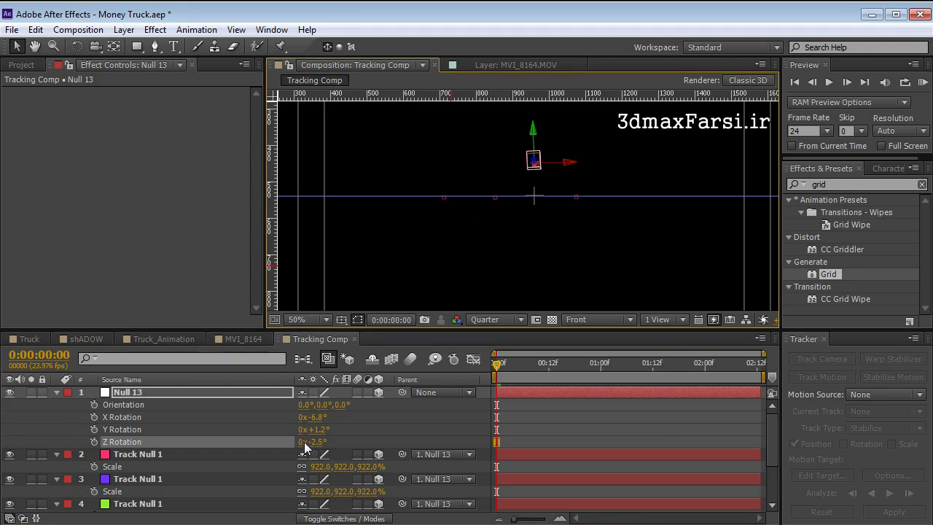
{"action": "key", "text": "period"}
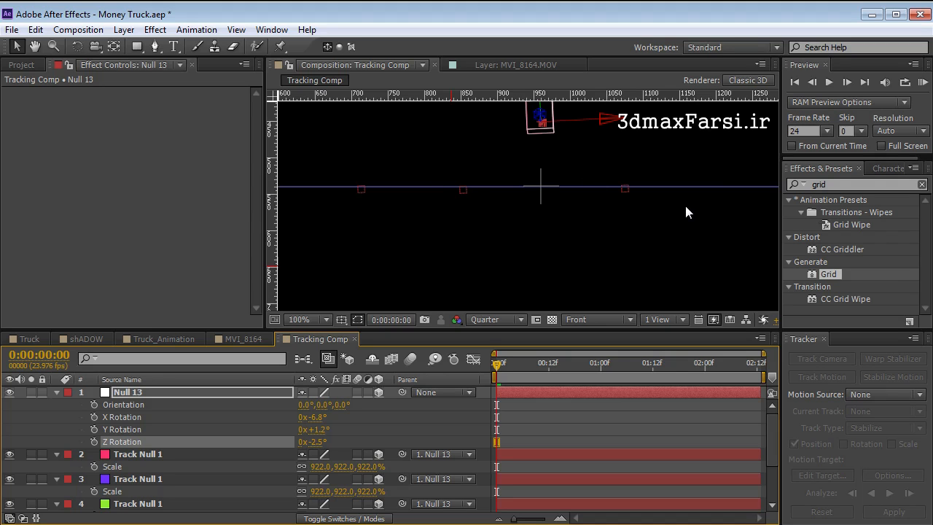
{"action": "scroll", "coordinate": [568, 207], "scroll_direction": "down", "scroll_amount": 1}
{"action": "left_click_drag", "start_coordinate": [562, 169], "coordinate": [559, 193]}
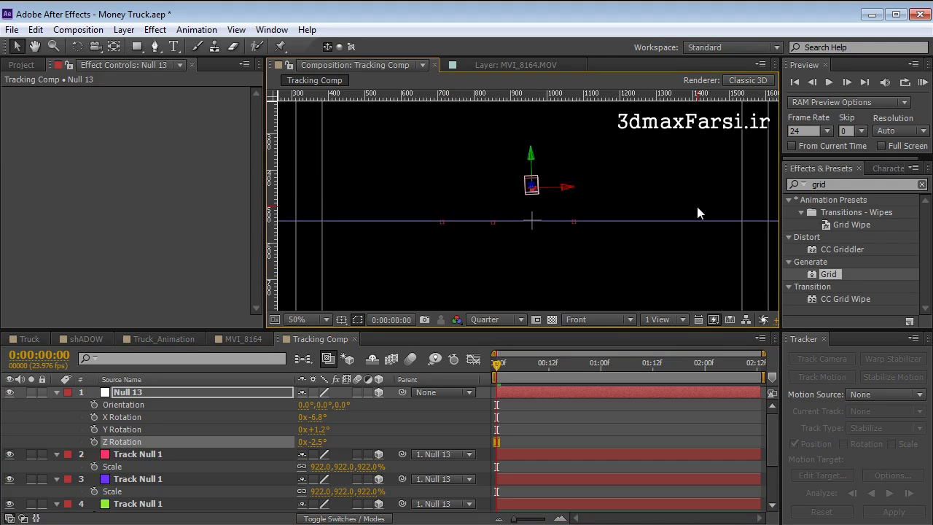
Step: Return the composition to the Active Camera view, deselect Null 13 and hide the rulers
{"action": "left_click", "coordinate": [601, 321]}
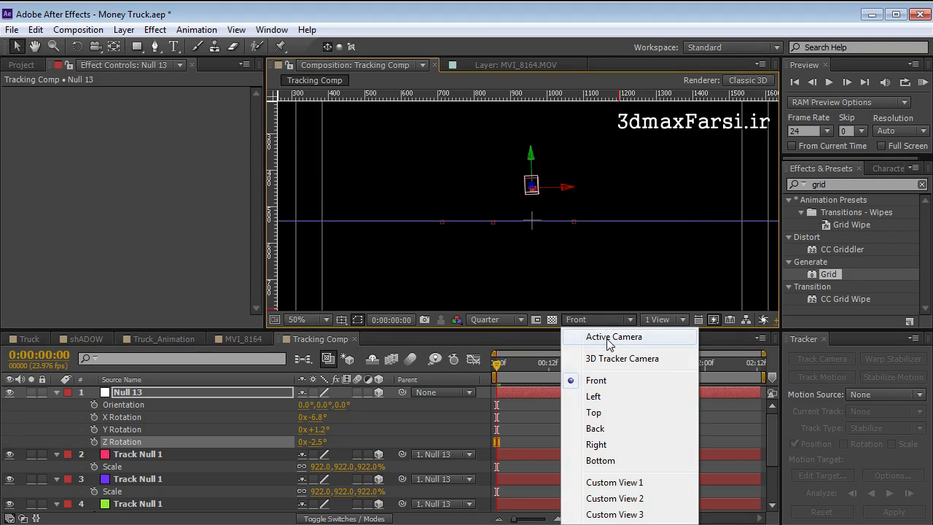
{"action": "left_click", "coordinate": [610, 337]}
{"action": "left_click", "coordinate": [532, 419]}
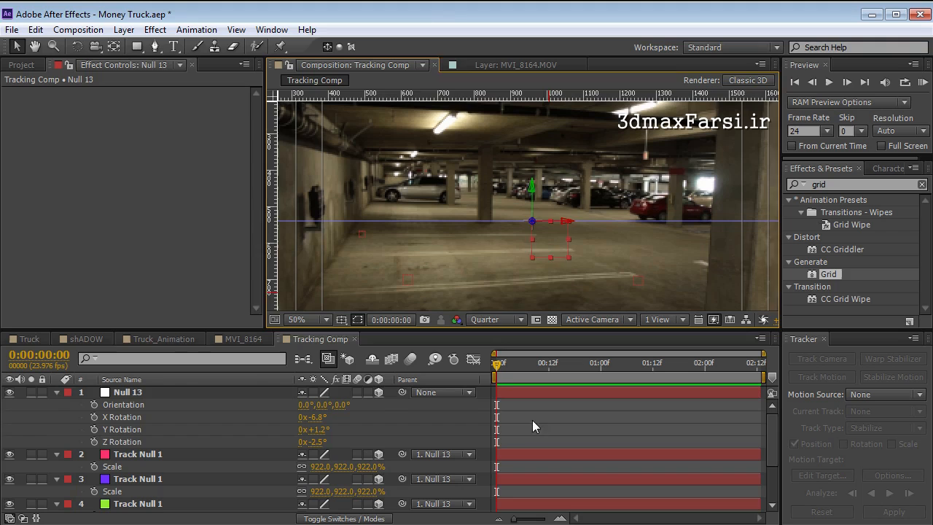
{"action": "key", "text": "ctrl+r"}
{"action": "scroll", "coordinate": [490, 258], "scroll_direction": "down", "scroll_amount": 2}
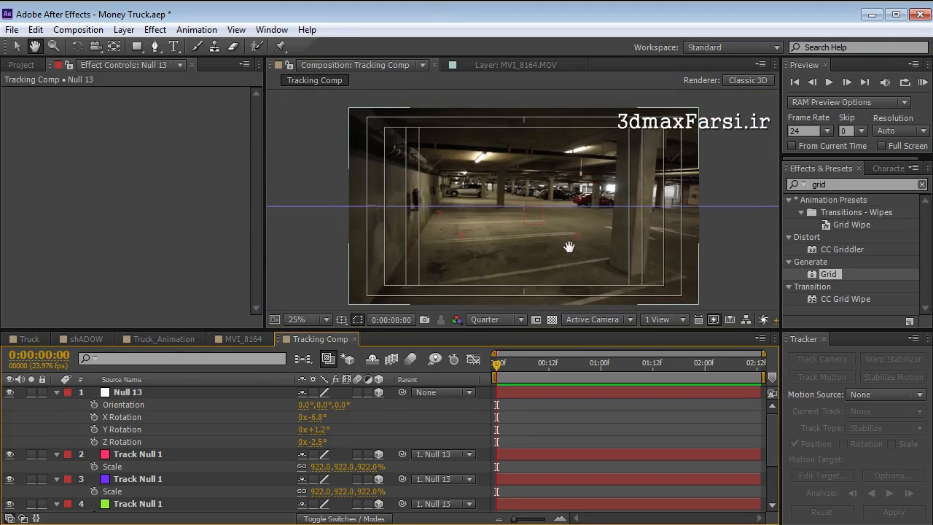
Step: Delete Null 13, turn off the title/action-safe overlay and remove the horizontal guide from the composition view
{"action": "left_click", "coordinate": [448, 222]}
{"action": "key", "text": "Delete"}
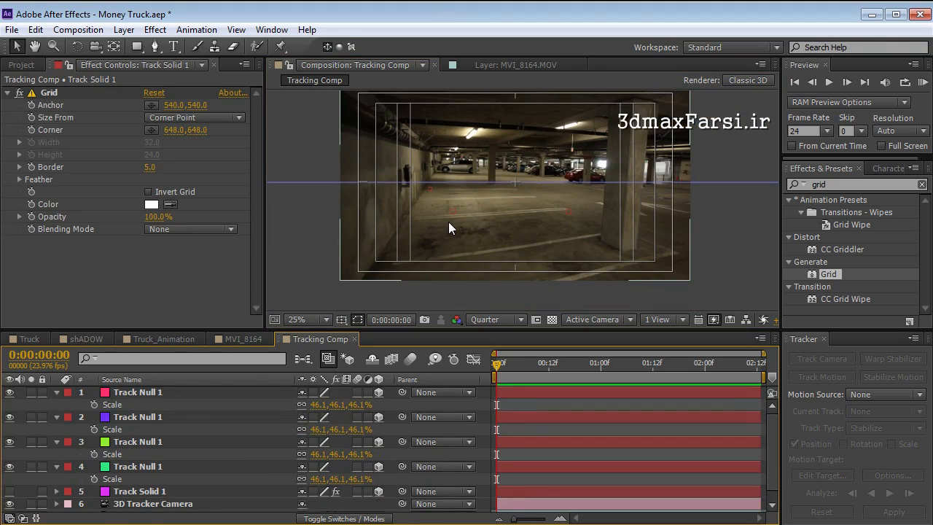
{"action": "key", "text": "apostrophe"}
{"action": "left_click_drag", "start_coordinate": [720, 182], "coordinate": [641, 6]}
{"action": "left_click_drag", "start_coordinate": [504, 179], "coordinate": [493, 201]}
{"action": "left_click_drag", "start_coordinate": [497, 365], "coordinate": [364, 357]}
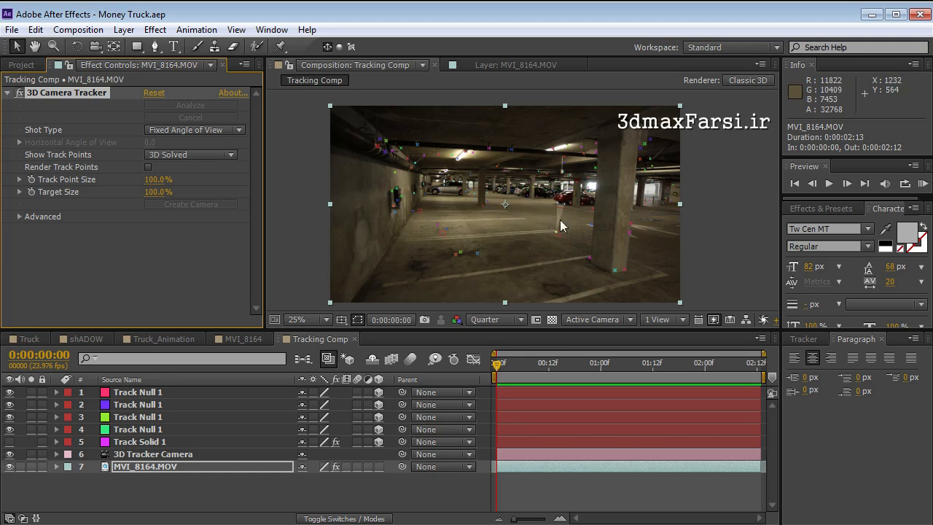
Step: Search the effects for "camera" and remove the 3D Camera Tracker effect from the MVI_8164.MOV layer
{"action": "left_click", "coordinate": [820, 209]}
{"action": "left_click", "coordinate": [847, 224]}
{"action": "type", "text": "camera"}
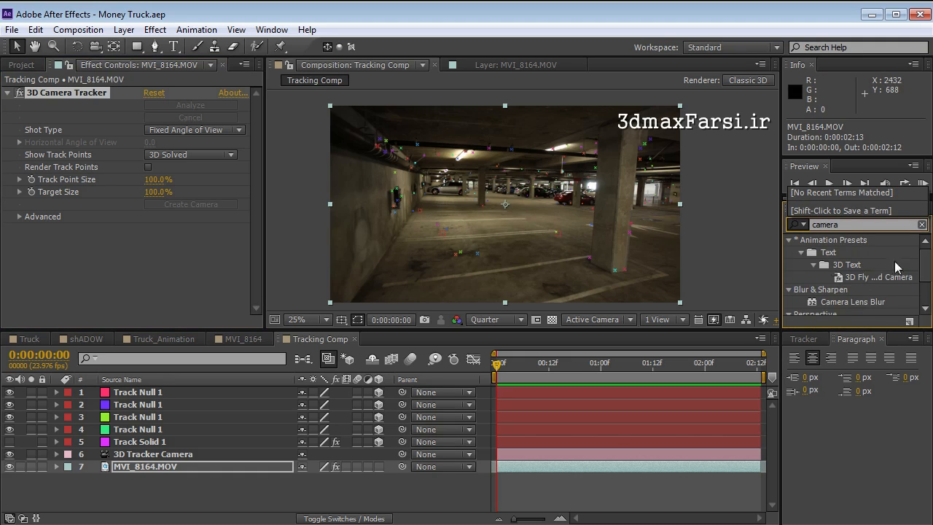
{"action": "scroll", "coordinate": [848, 310], "scroll_direction": "down", "scroll_amount": 3}
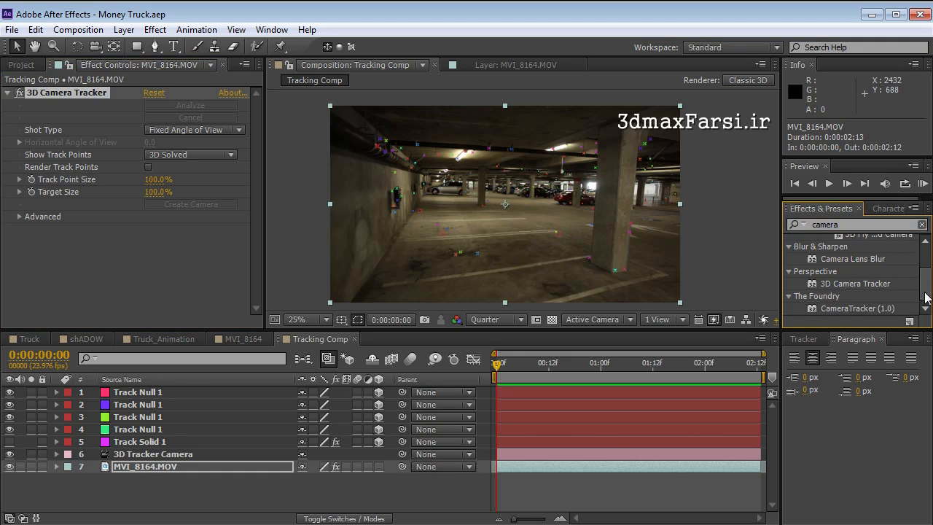
{"action": "left_click", "coordinate": [847, 309]}
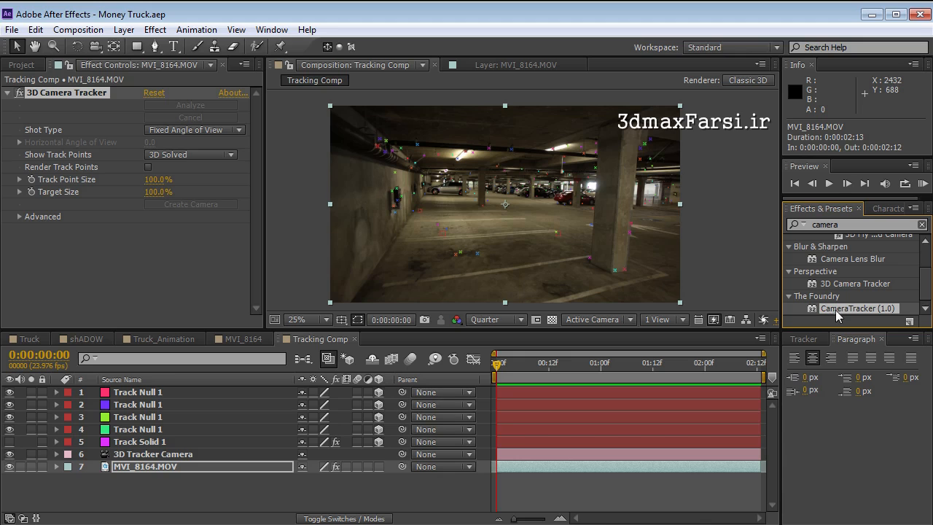
{"action": "key", "text": "Delete"}
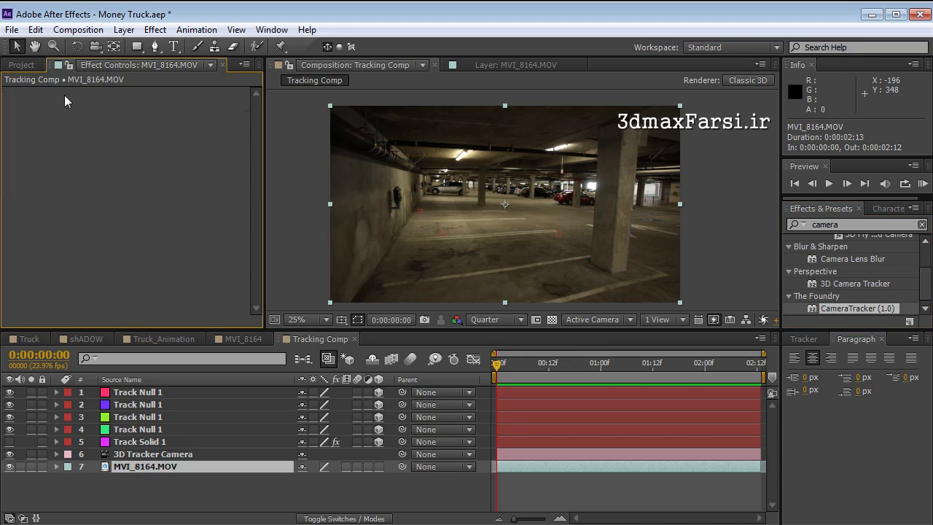
Step: Try The Foundry's CameraTracker (1.0) on MVI_8164.MOV, examining its Matte Source and Solve settings before removing the effect
{"action": "left_click_drag", "start_coordinate": [838, 309], "coordinate": [372, 243]}
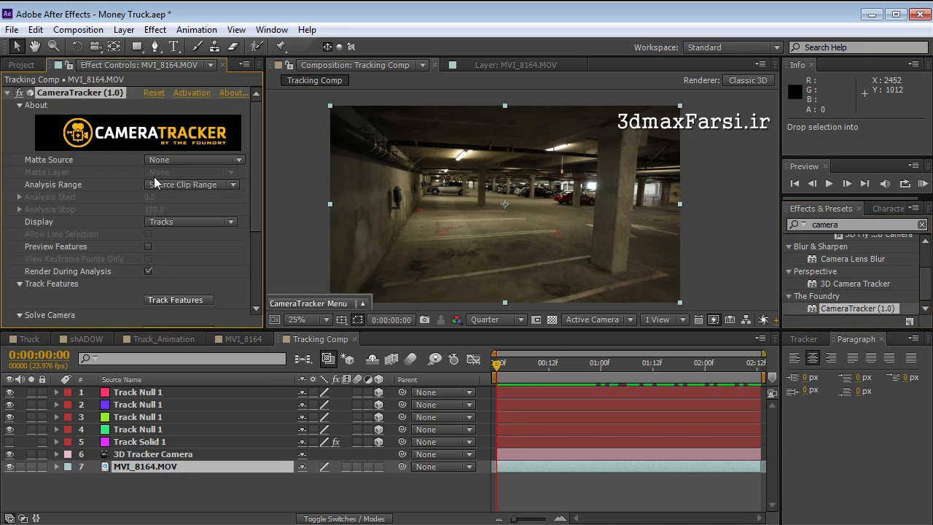
{"action": "mouse_move", "coordinate": [255, 162]}
{"action": "left_mouse_down"}
{"action": "mouse_move", "coordinate": [255, 193]}
{"action": "mouse_move", "coordinate": [254, 168]}
{"action": "left_mouse_up"}
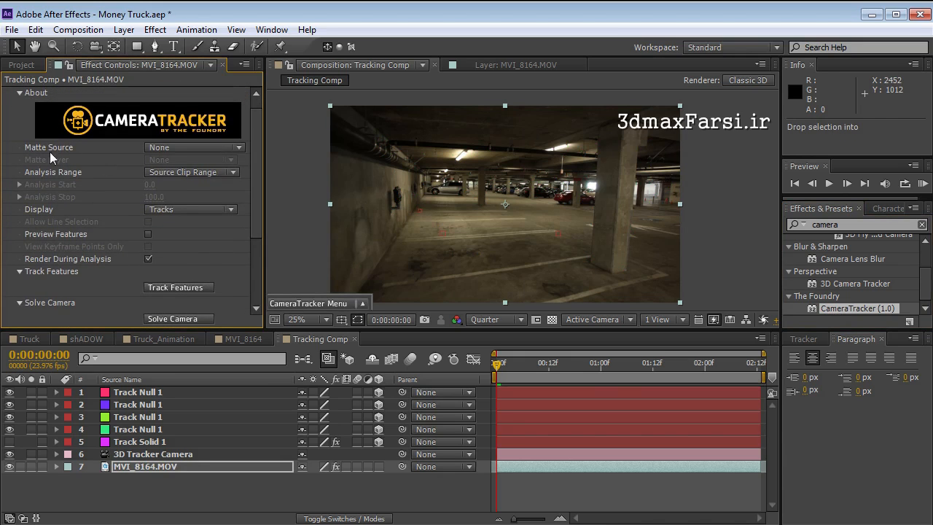
{"action": "left_click", "coordinate": [181, 148]}
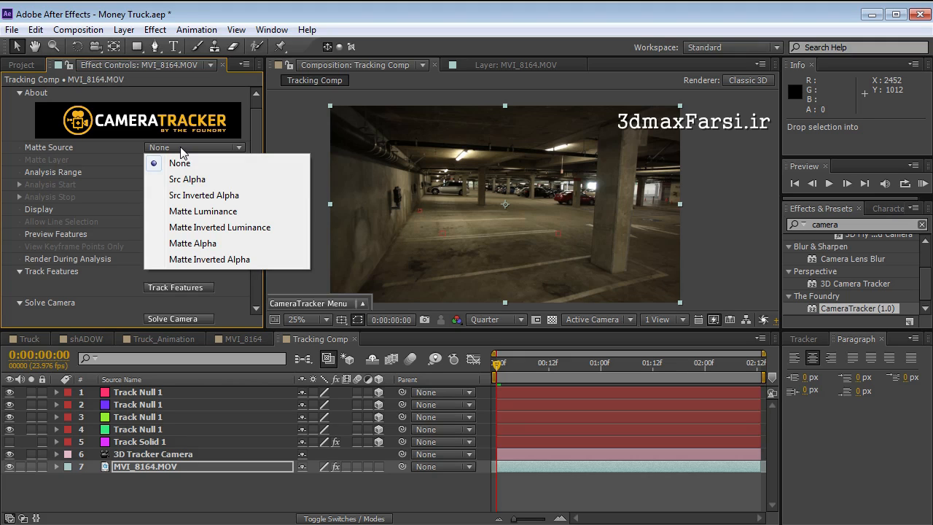
{"action": "left_click", "coordinate": [118, 149]}
{"action": "left_click_drag", "start_coordinate": [253, 166], "coordinate": [252, 237]}
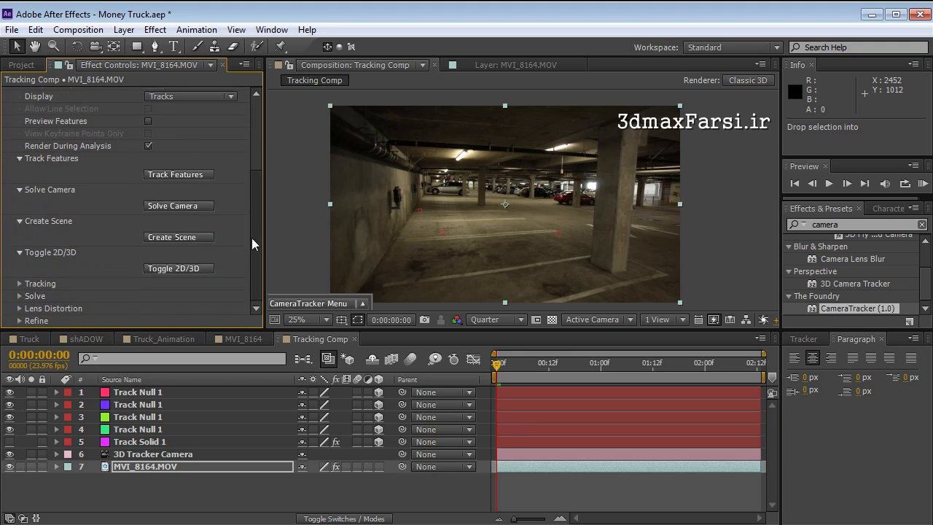
{"action": "left_click", "coordinate": [20, 296]}
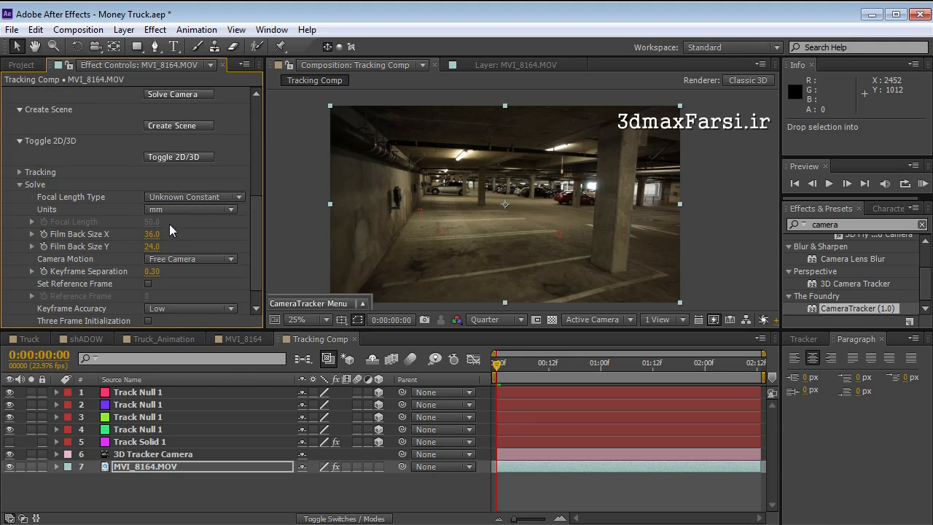
{"action": "left_click", "coordinate": [20, 185]}
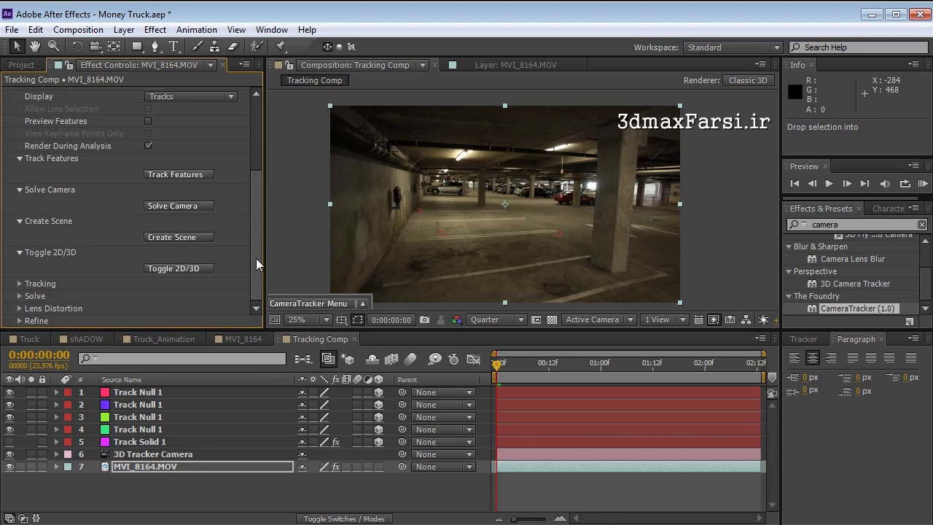
{"action": "scroll", "coordinate": [256, 258], "scroll_direction": "up", "scroll_amount": 3}
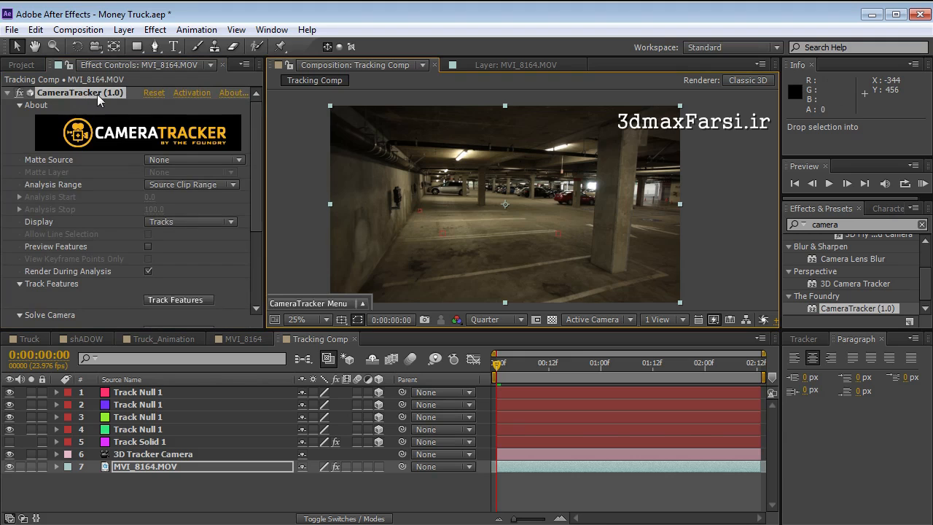
{"action": "key", "text": "Delete"}
{"action": "mouse_move", "coordinate": [496, 362]}
{"action": "left_mouse_down"}
{"action": "mouse_move", "coordinate": [707, 362]}
{"action": "mouse_move", "coordinate": [496, 362]}
{"action": "left_mouse_up"}
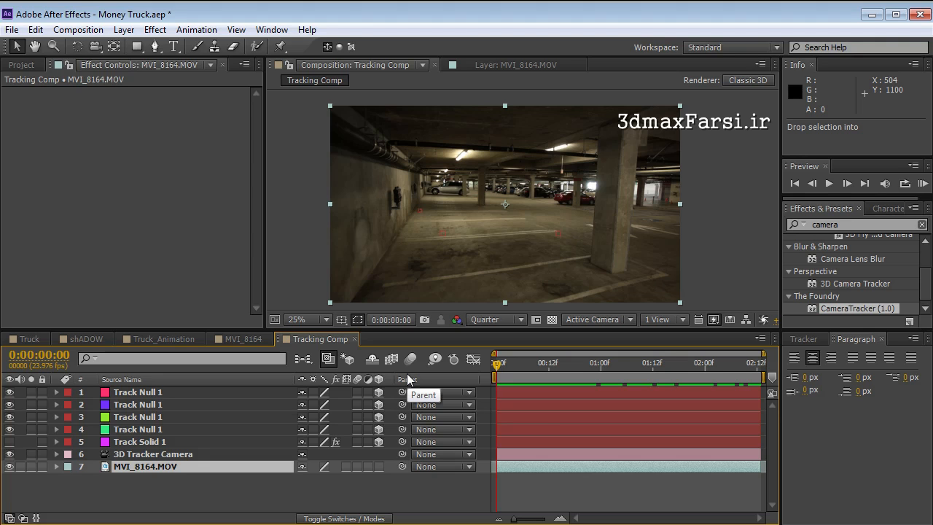
Step: Create a comp-size white solid of 1920 x 1080 px in the Tracking Comp
{"action": "left_click", "coordinate": [124, 30]}
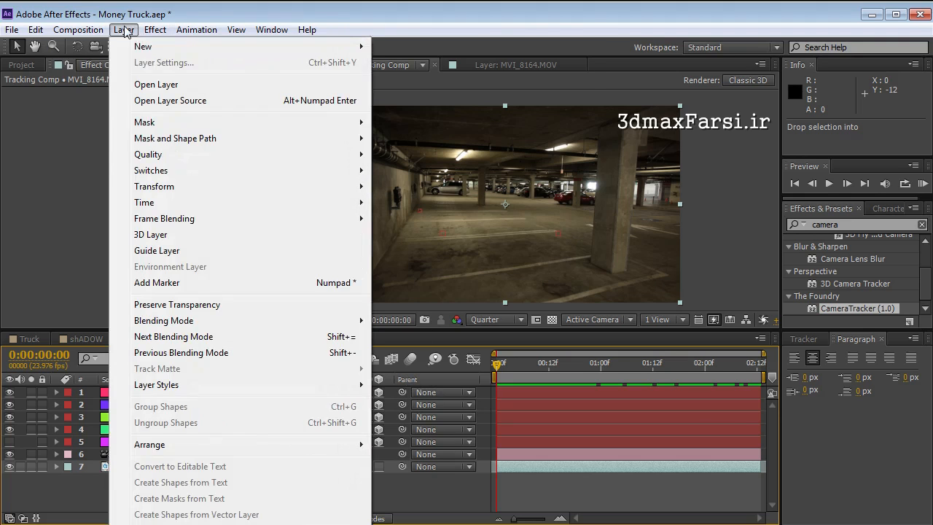
{"action": "mouse_move", "coordinate": [145, 46]}
{"action": "left_click", "coordinate": [413, 64]}
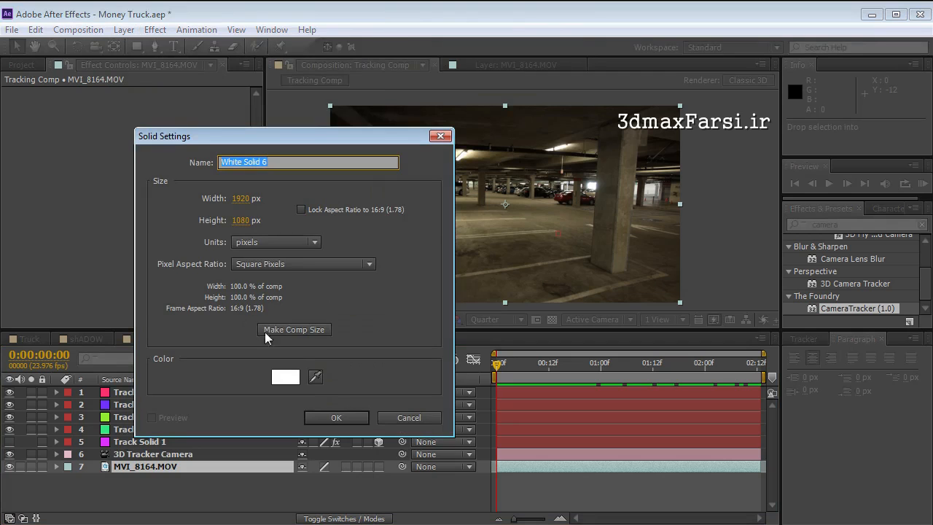
{"action": "left_click", "coordinate": [295, 330]}
{"action": "left_click", "coordinate": [341, 419]}
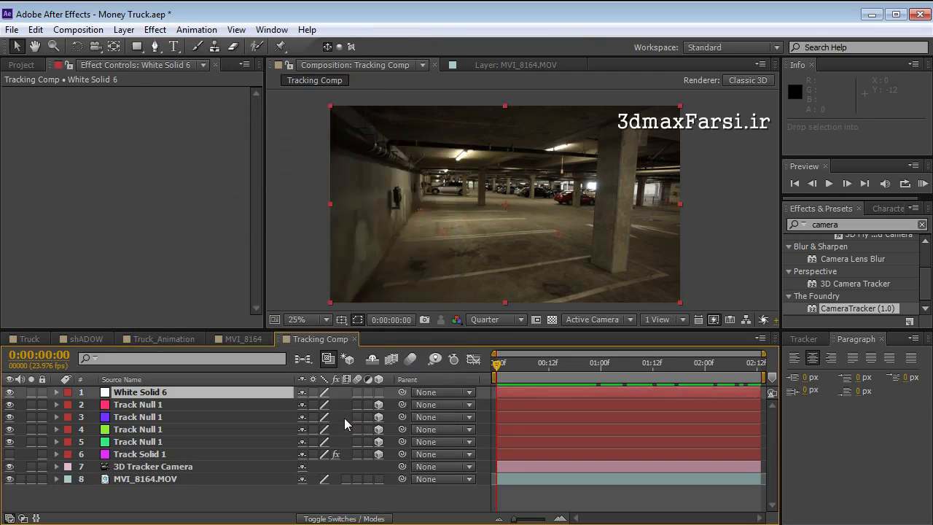
Step: Apply the Video Copilot Element effect to the white solid and open its Scene Setup
{"action": "left_click", "coordinate": [155, 30]}
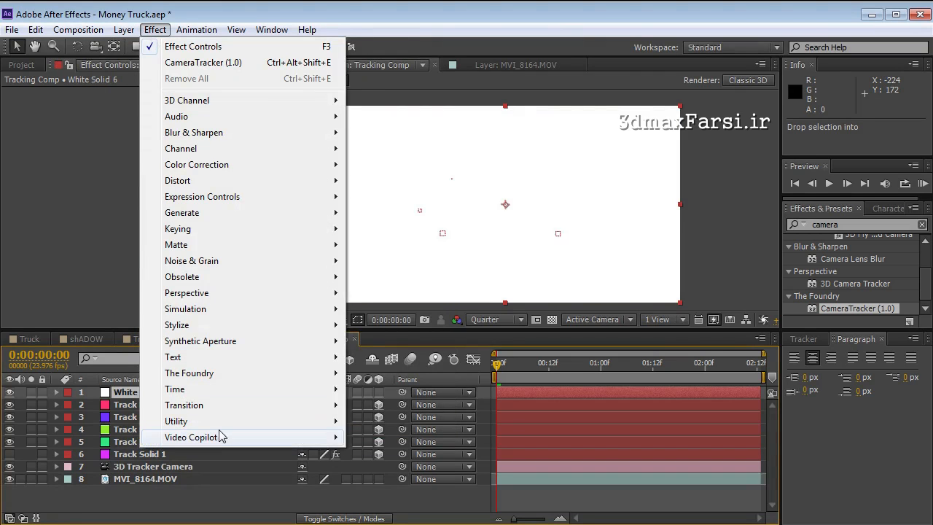
{"action": "mouse_move", "coordinate": [221, 436]}
{"action": "left_click", "coordinate": [389, 439]}
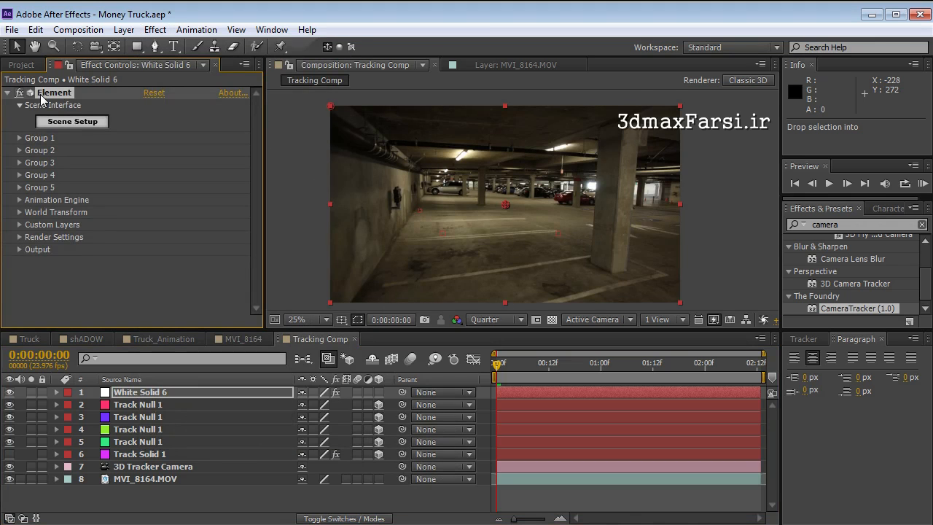
{"action": "left_click", "coordinate": [73, 124]}
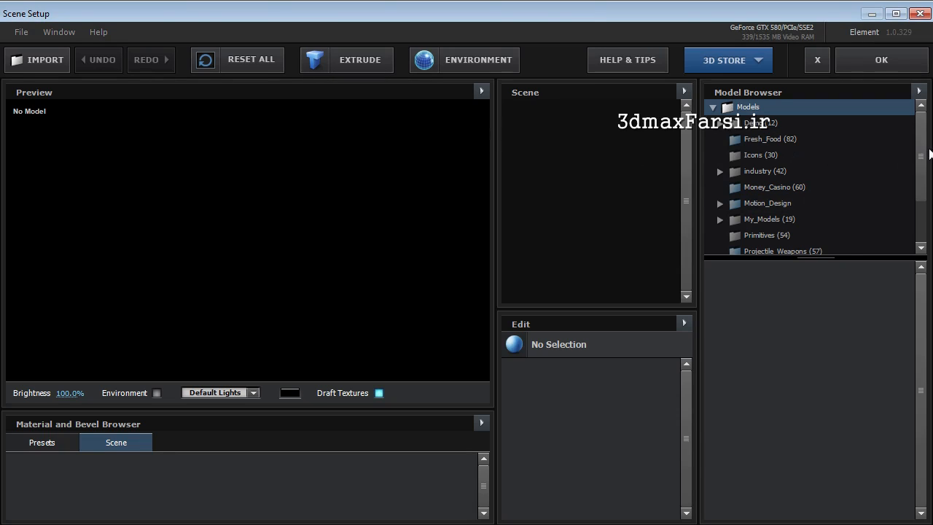
Step: Add the textured Truck model from the My_Models/Truck folder to the scene and inspect it from a front three-quarter angle
{"action": "left_click", "coordinate": [773, 223]}
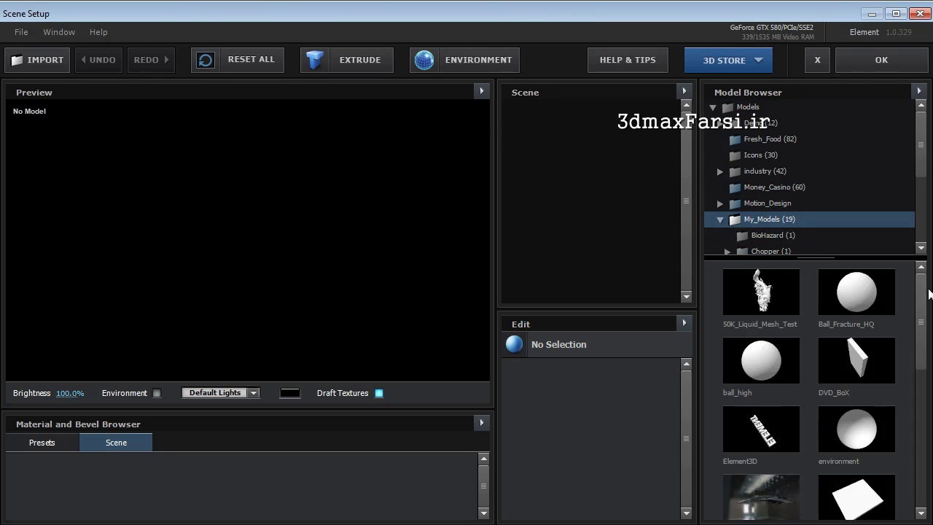
{"action": "left_click_drag", "start_coordinate": [920, 156], "coordinate": [894, 201]}
{"action": "left_click", "coordinate": [758, 176]}
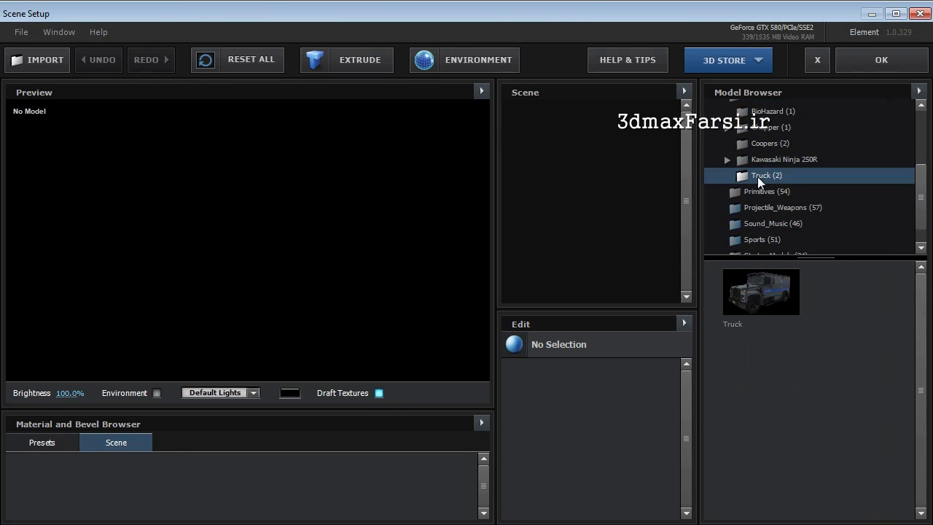
{"action": "left_click", "coordinate": [759, 296]}
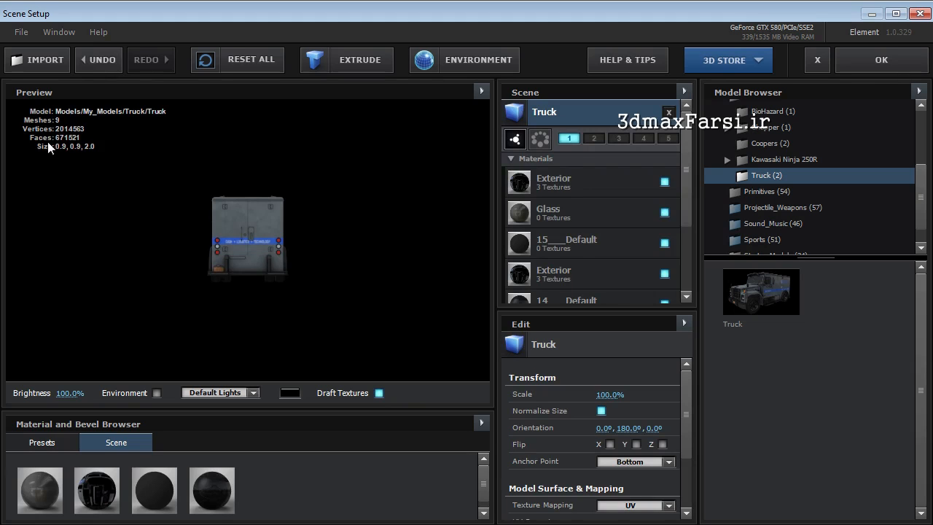
{"action": "left_click_drag", "start_coordinate": [216, 245], "coordinate": [321, 249]}
{"action": "left_click_drag", "start_coordinate": [166, 239], "coordinate": [211, 255]}
{"action": "scroll", "coordinate": [240, 265], "scroll_direction": "up", "scroll_amount": 5}
{"action": "left_click_drag", "start_coordinate": [250, 216], "coordinate": [255, 223]}
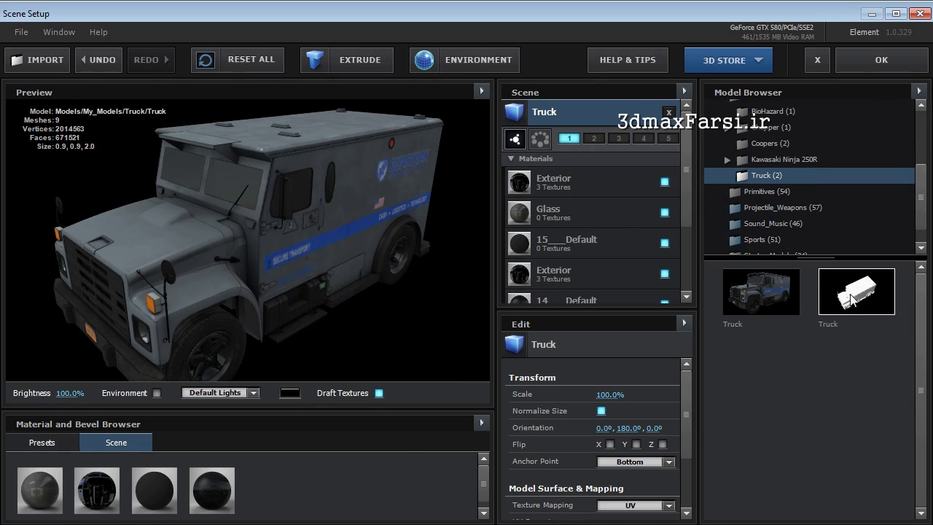
Step: Add the untextured Truck model to the scene and switch its 17___Default and wire_000000000 materials off and back on
{"action": "double_click", "coordinate": [755, 290]}
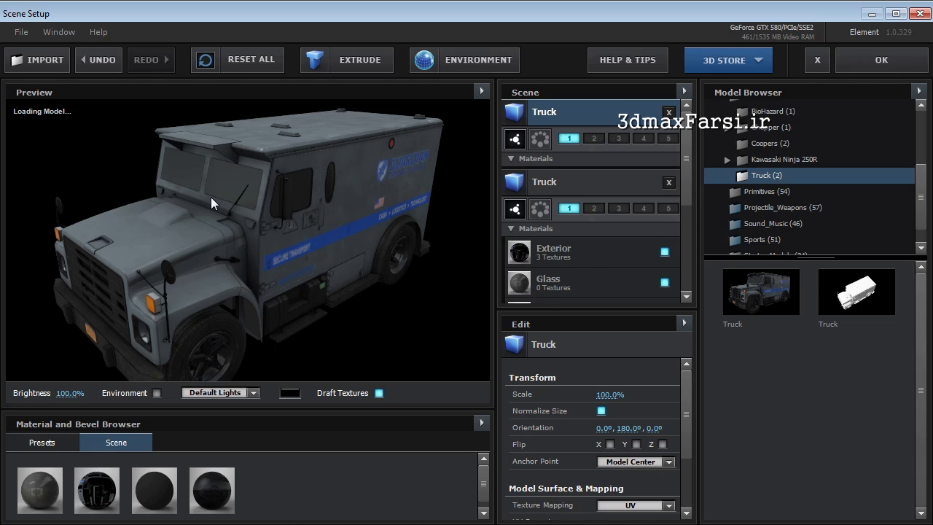
{"action": "left_click_drag", "start_coordinate": [211, 196], "coordinate": [263, 178]}
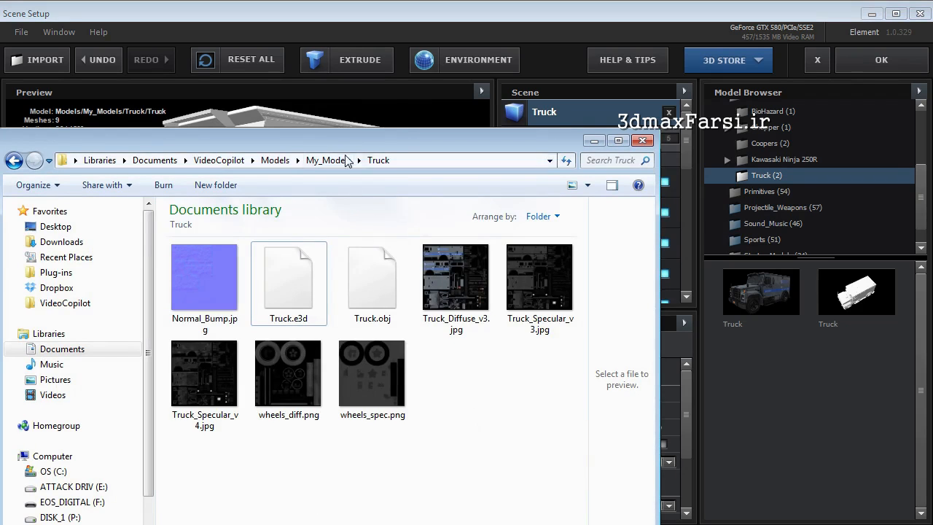
{"action": "left_click", "coordinate": [643, 140]}
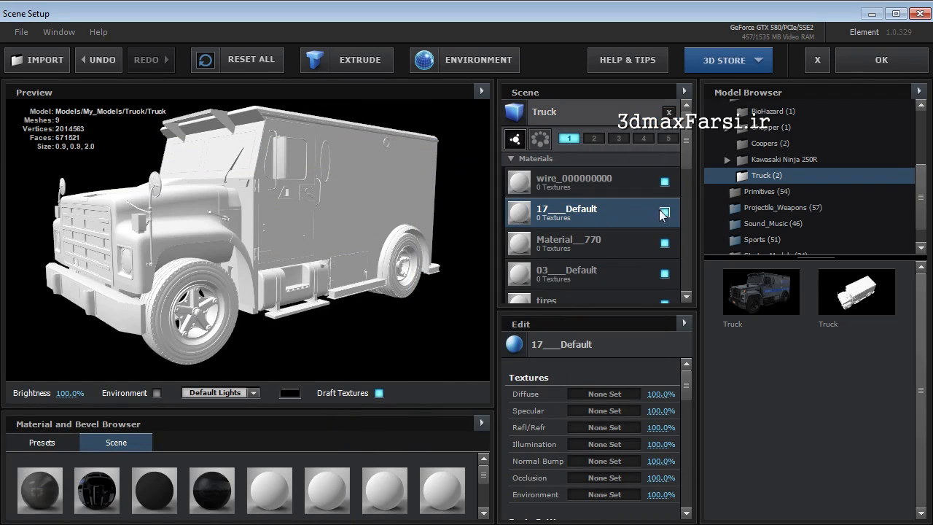
{"action": "left_click", "coordinate": [664, 212]}
{"action": "left_click", "coordinate": [664, 212]}
{"action": "left_click", "coordinate": [664, 181]}
{"action": "left_click", "coordinate": [664, 182]}
Step: Assign Truck_Diffuse_v3.jpg from the Truck folder as the Diffuse texture of the wire_000000000 material and check the truck
{"action": "left_click", "coordinate": [612, 188]}
{"action": "key", "text": "alt+Tab"}
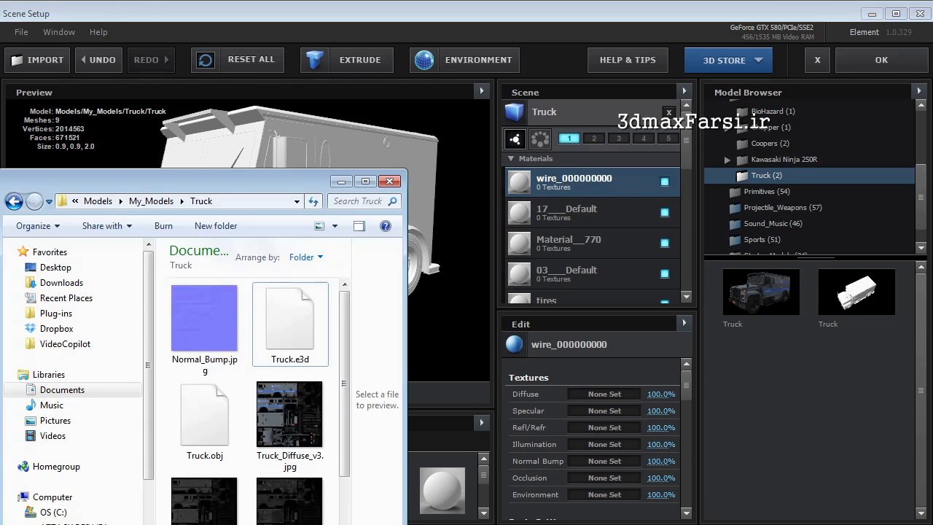
{"action": "left_click_drag", "start_coordinate": [346, 356], "coordinate": [346, 390]}
{"action": "left_click_drag", "start_coordinate": [292, 365], "coordinate": [589, 394]}
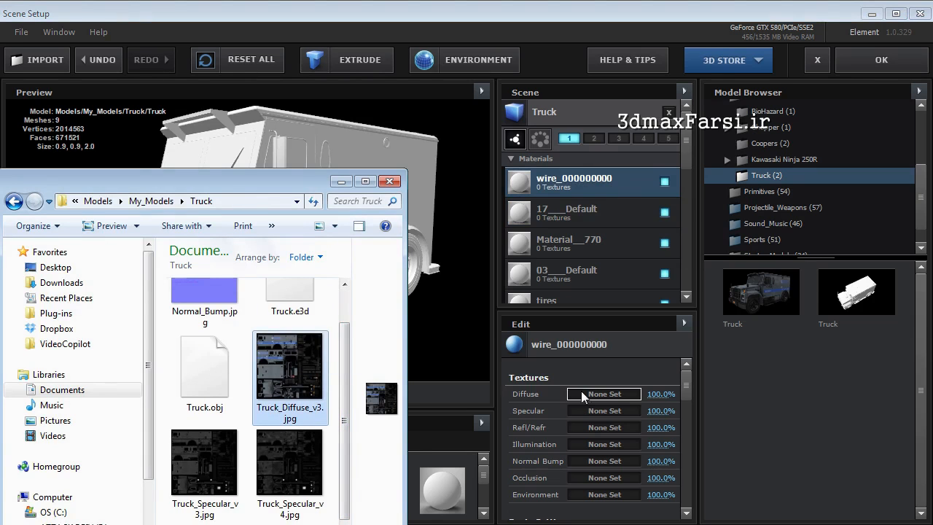
{"action": "left_click", "coordinate": [459, 231]}
{"action": "left_click_drag", "start_coordinate": [325, 206], "coordinate": [290, 202]}
{"action": "left_click", "coordinate": [250, 188]}
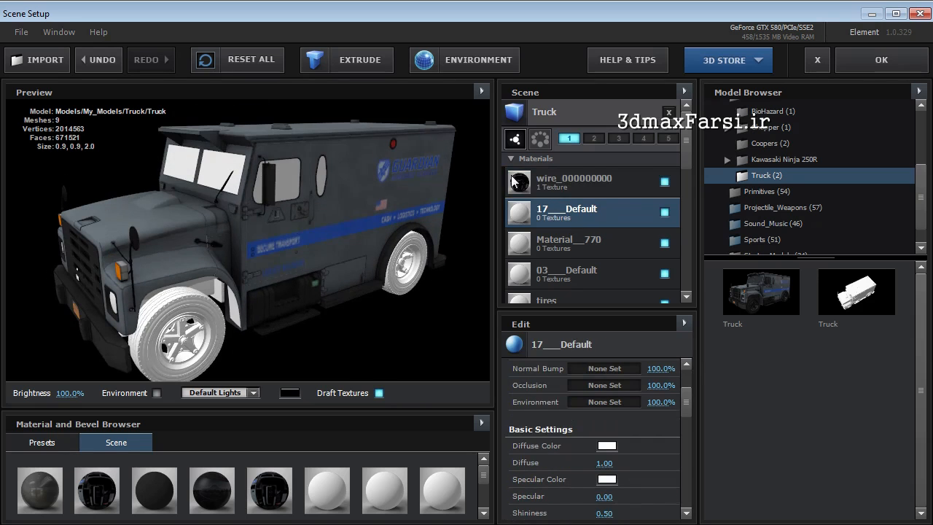
Step: Remove the partly textured truck from the scene and select the fully textured Truck in group 1
{"action": "left_click", "coordinate": [567, 112]}
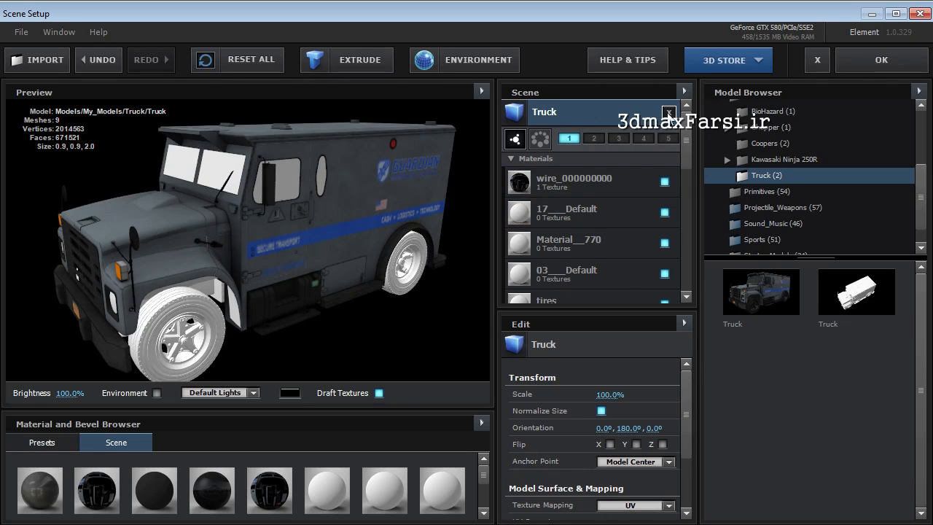
{"action": "right_click", "coordinate": [567, 117]}
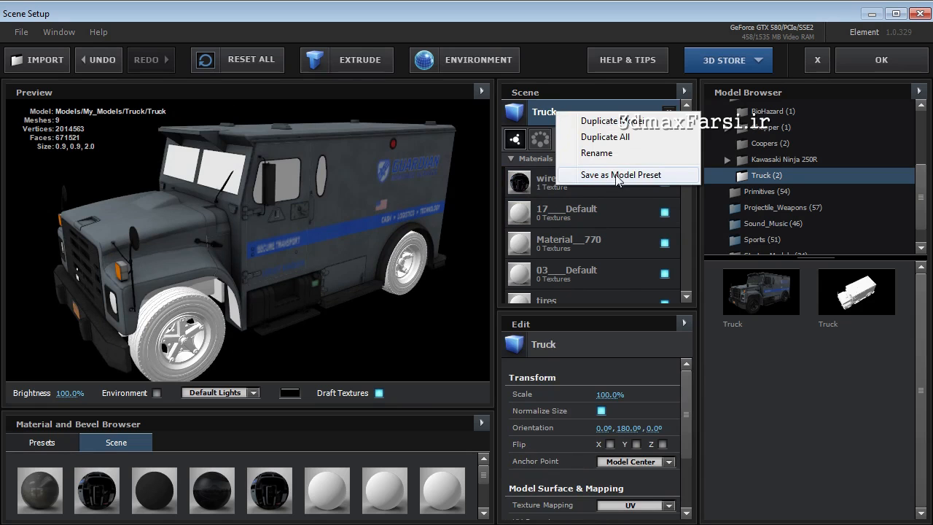
{"action": "left_click", "coordinate": [641, 105]}
{"action": "left_click", "coordinate": [669, 112]}
{"action": "left_click", "coordinate": [585, 117]}
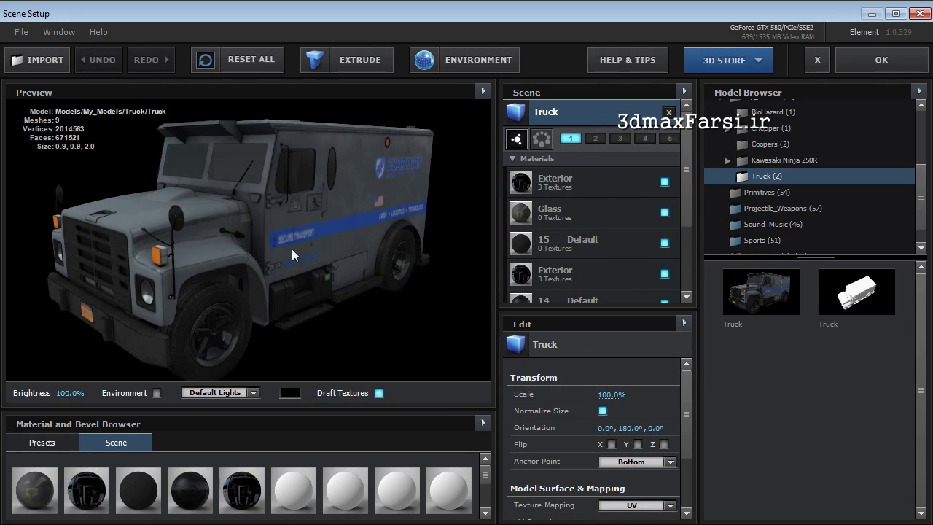
{"action": "left_click_drag", "start_coordinate": [226, 258], "coordinate": [422, 180]}
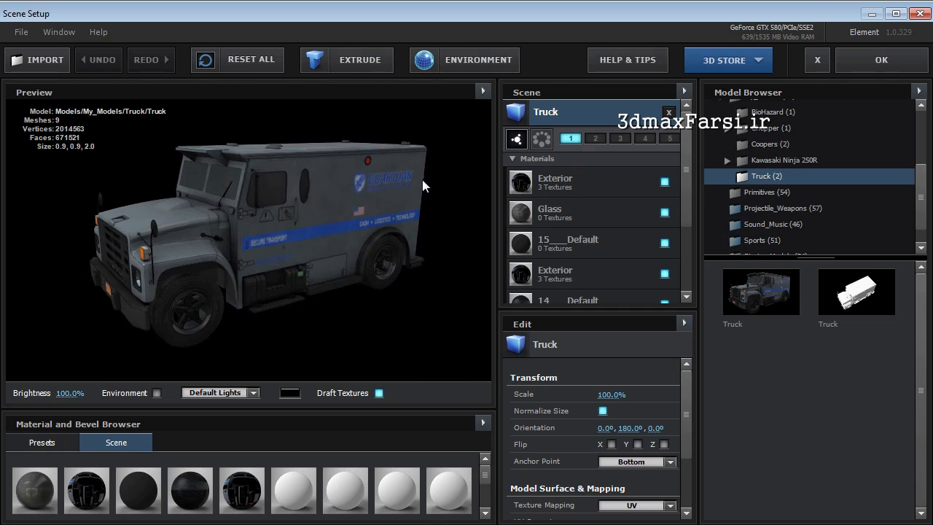
{"action": "left_click", "coordinate": [571, 140]}
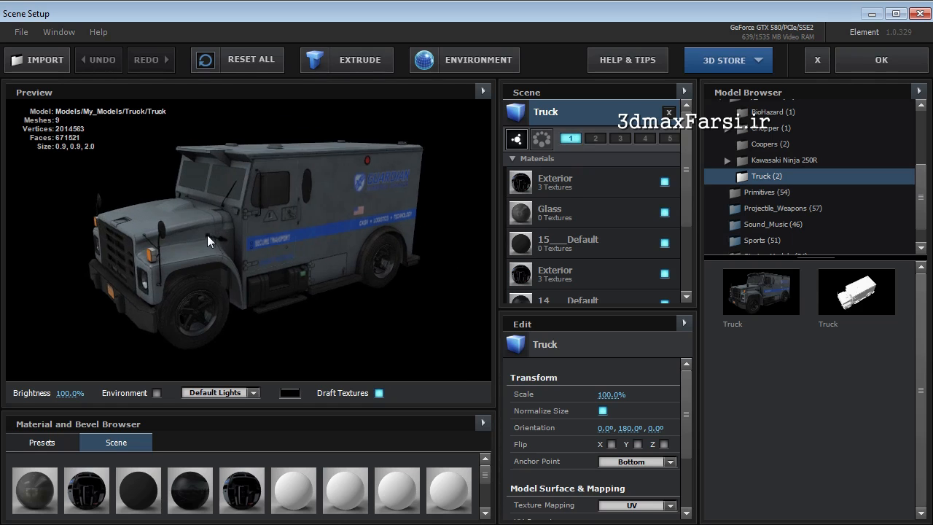
Step: Set the scene environment map to the Studio_warm preset and accept the scene setup
{"action": "left_click_drag", "start_coordinate": [388, 213], "coordinate": [330, 228]}
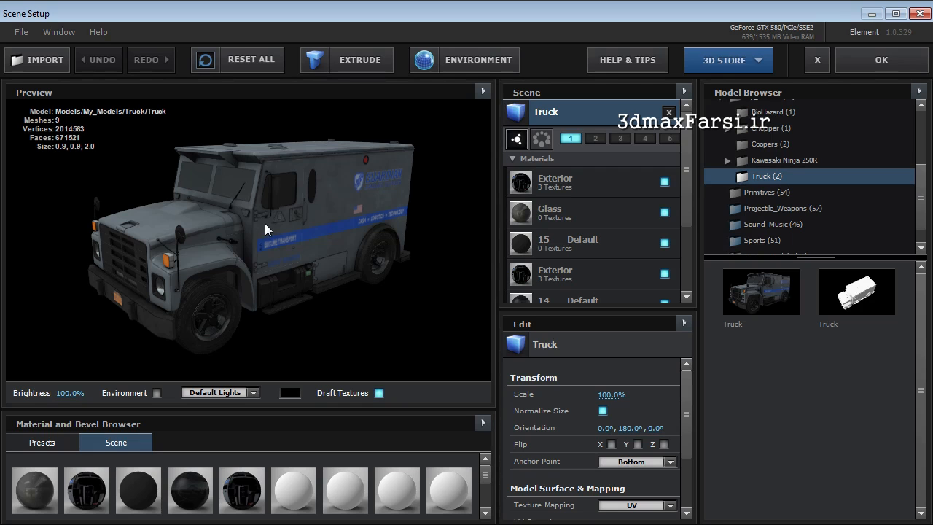
{"action": "left_click", "coordinate": [458, 64]}
{"action": "left_click", "coordinate": [457, 207]}
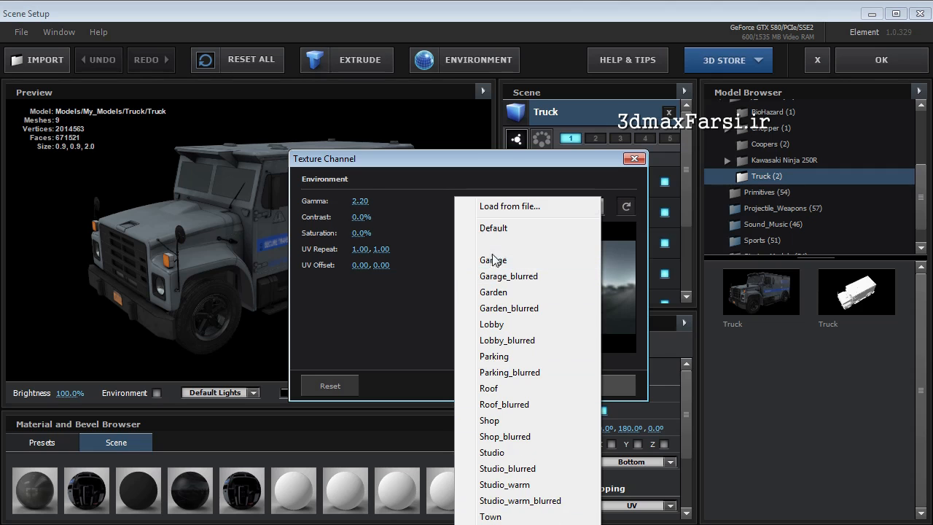
{"action": "left_click", "coordinate": [480, 164]}
{"action": "left_click_drag", "start_coordinate": [498, 164], "coordinate": [520, 25]}
{"action": "left_click", "coordinate": [487, 63]}
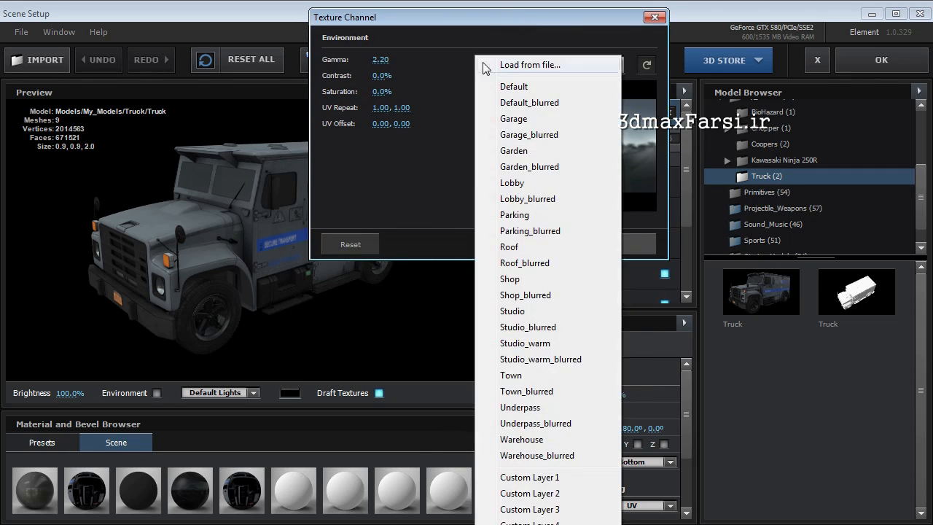
{"action": "left_click", "coordinate": [524, 343]}
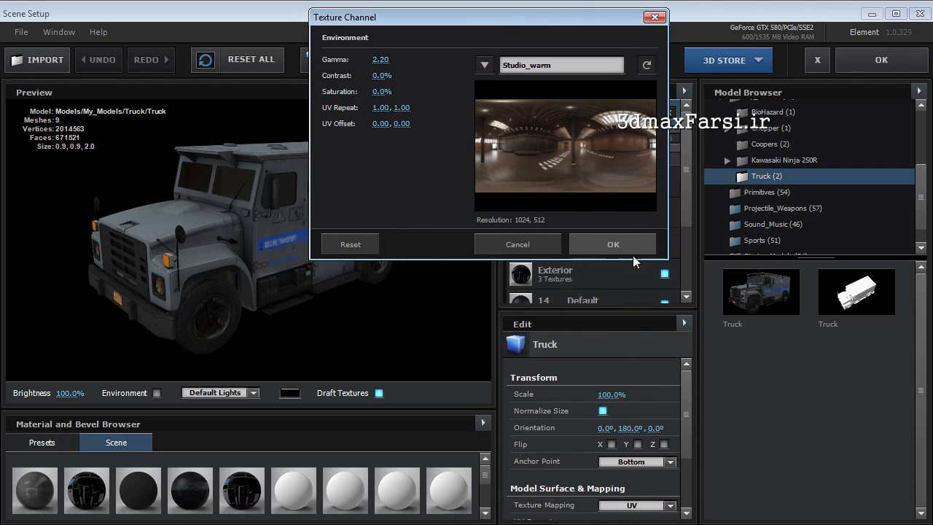
{"action": "left_click", "coordinate": [613, 245]}
{"action": "left_click", "coordinate": [881, 59]}
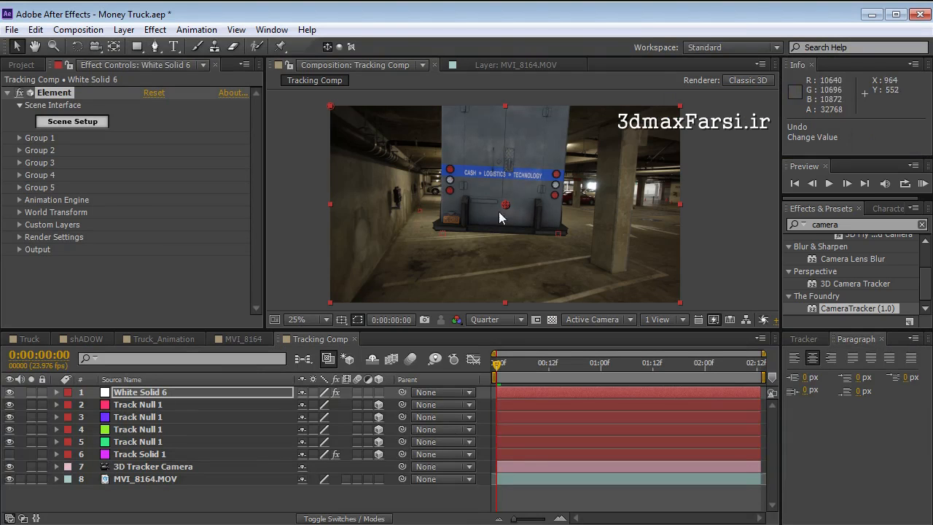
Step: Reopen the Element scene setup and lower the environment map's saturation to about -29%
{"action": "left_click", "coordinate": [71, 122]}
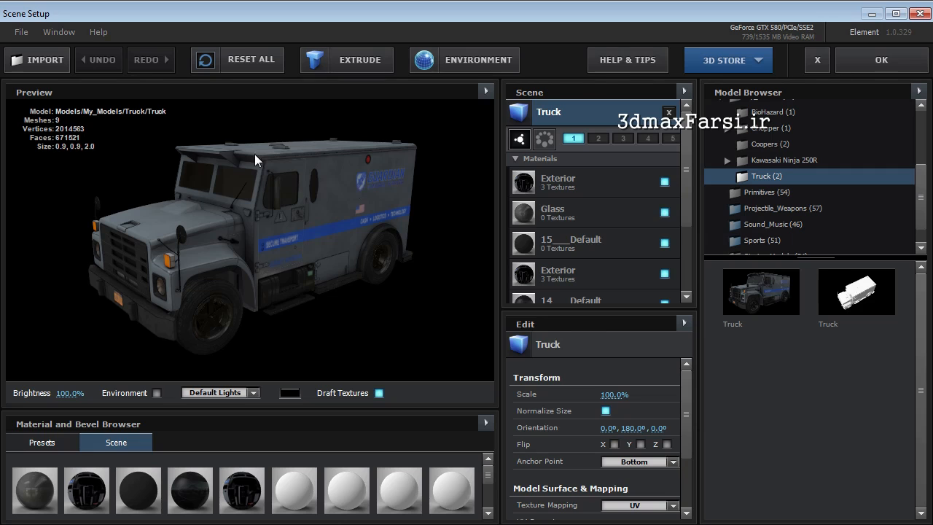
{"action": "left_click", "coordinate": [466, 60]}
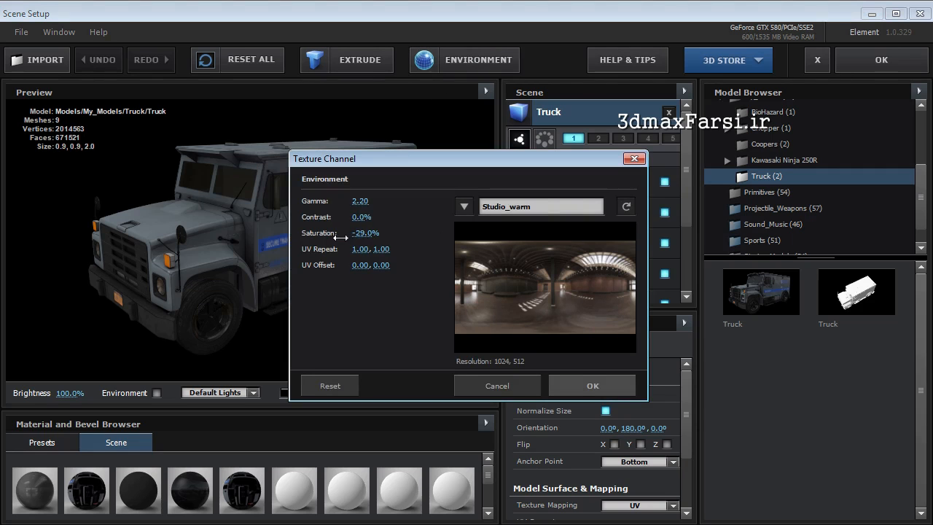
{"action": "left_click", "coordinate": [594, 390]}
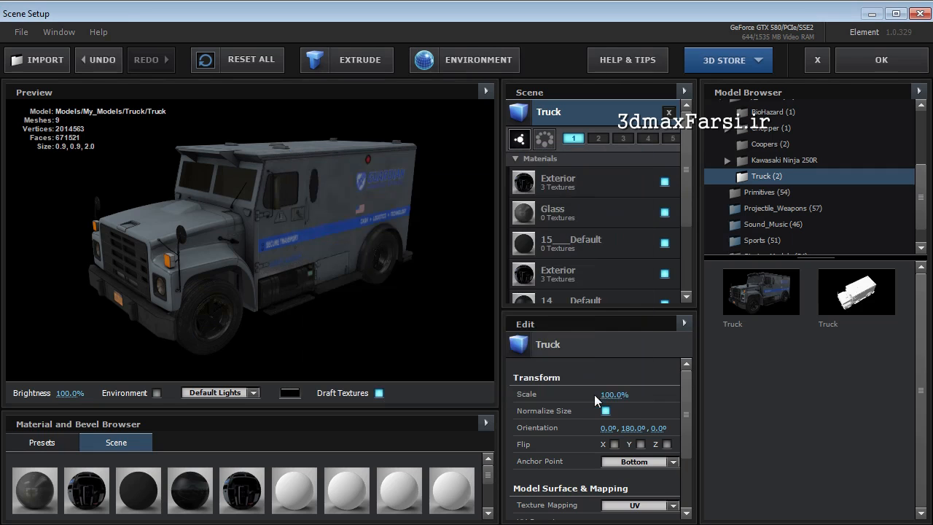
Step: Show the environment in the preview and inspect its reflections on the truck from the front and side
{"action": "left_click_drag", "start_coordinate": [325, 234], "coordinate": [143, 375]}
{"action": "left_click", "coordinate": [156, 394]}
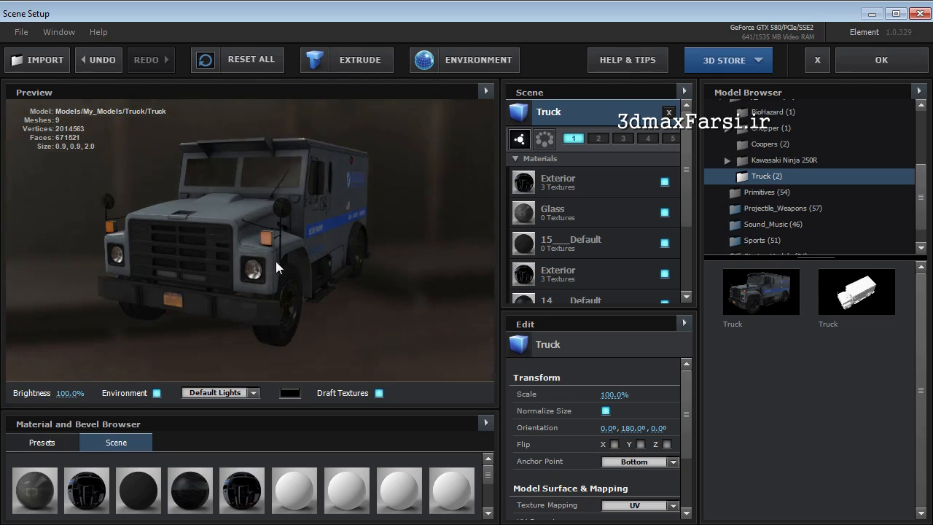
{"action": "left_click_drag", "start_coordinate": [386, 260], "coordinate": [244, 264]}
{"action": "scroll", "coordinate": [241, 253], "scroll_direction": "up", "scroll_amount": 3}
{"action": "scroll", "coordinate": [266, 247], "scroll_direction": "up", "scroll_amount": 5}
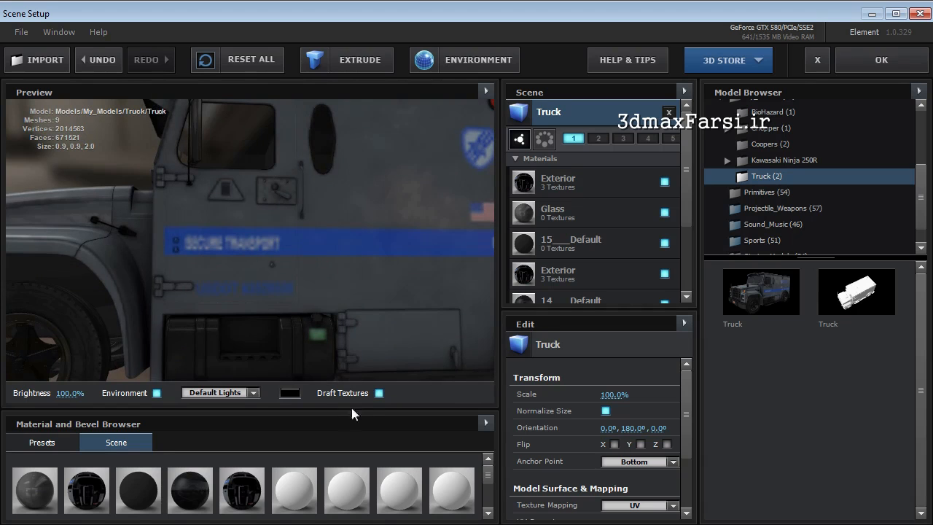
Step: Turn off draft textures and inspect the truck's full-resolution textures from several angles
{"action": "left_click", "coordinate": [379, 394]}
{"action": "left_click_drag", "start_coordinate": [184, 241], "coordinate": [122, 278]}
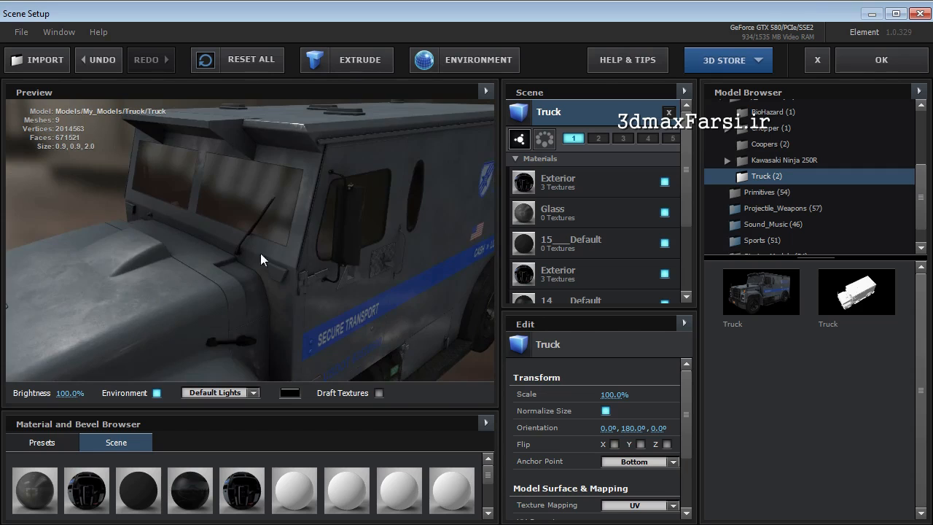
{"action": "left_click_drag", "start_coordinate": [261, 253], "coordinate": [298, 259]}
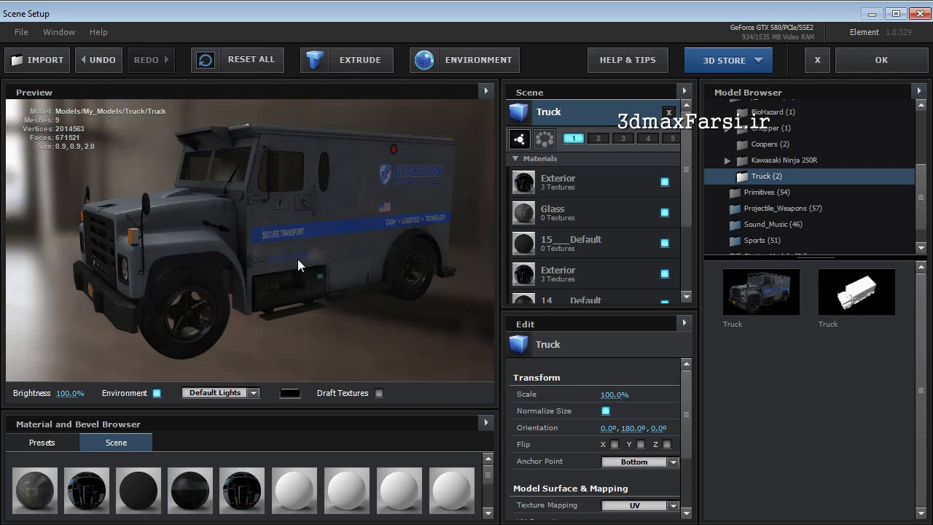
{"action": "left_click_drag", "start_coordinate": [229, 212], "coordinate": [188, 296]}
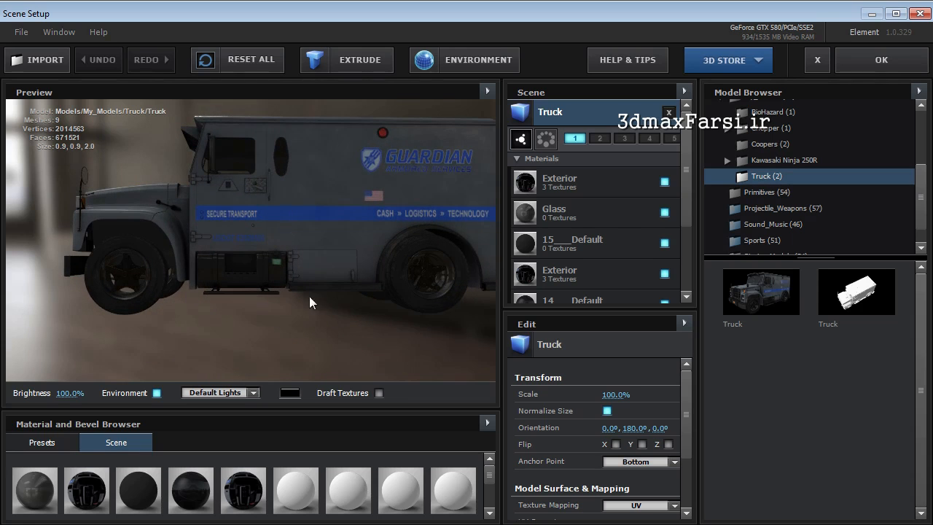
{"action": "left_click_drag", "start_coordinate": [370, 256], "coordinate": [122, 233]}
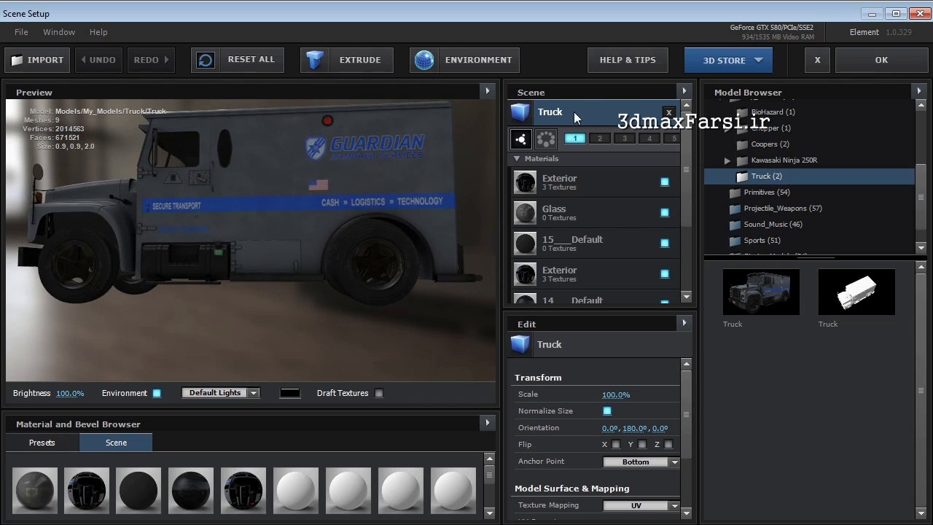
Step: Set the truck's Anchor Point to Bottom and accept the scene setup
{"action": "scroll", "coordinate": [685, 384], "scroll_direction": "down", "scroll_amount": 1}
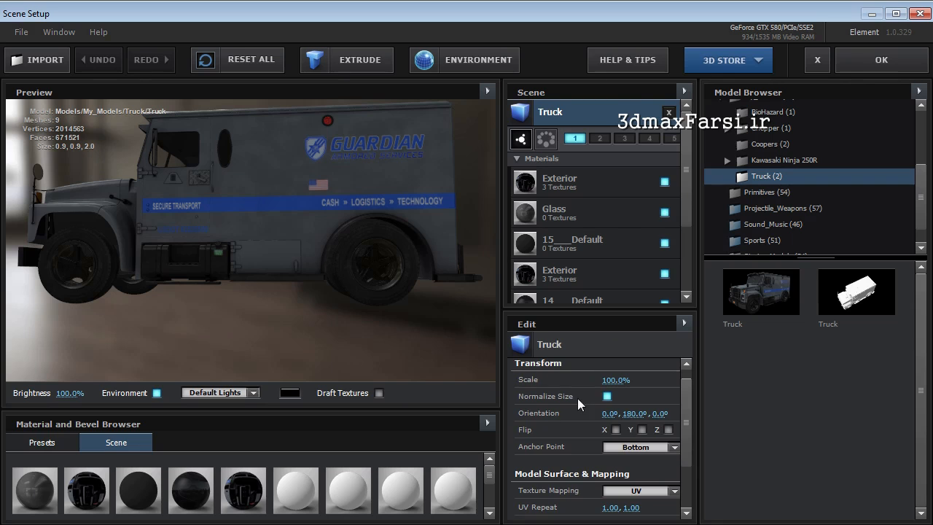
{"action": "left_click", "coordinate": [640, 447]}
{"action": "left_click", "coordinate": [635, 498]}
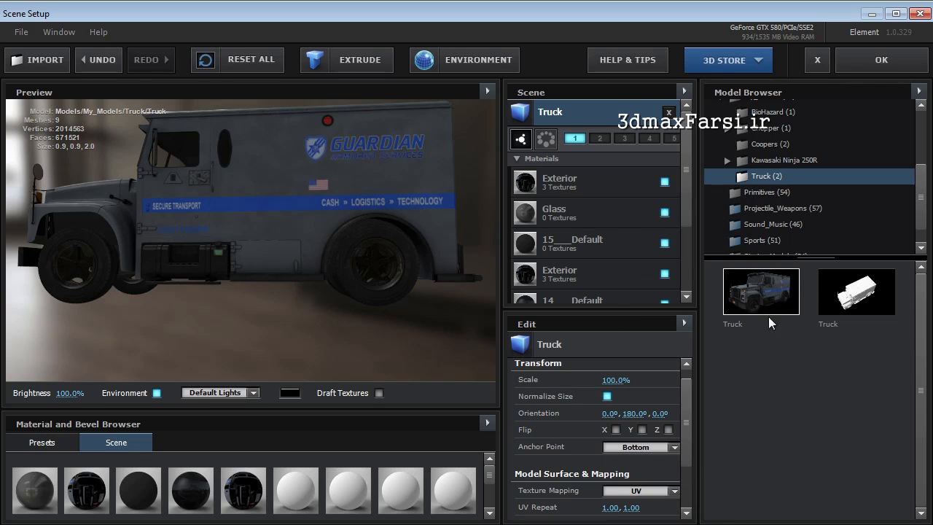
{"action": "left_click", "coordinate": [638, 448]}
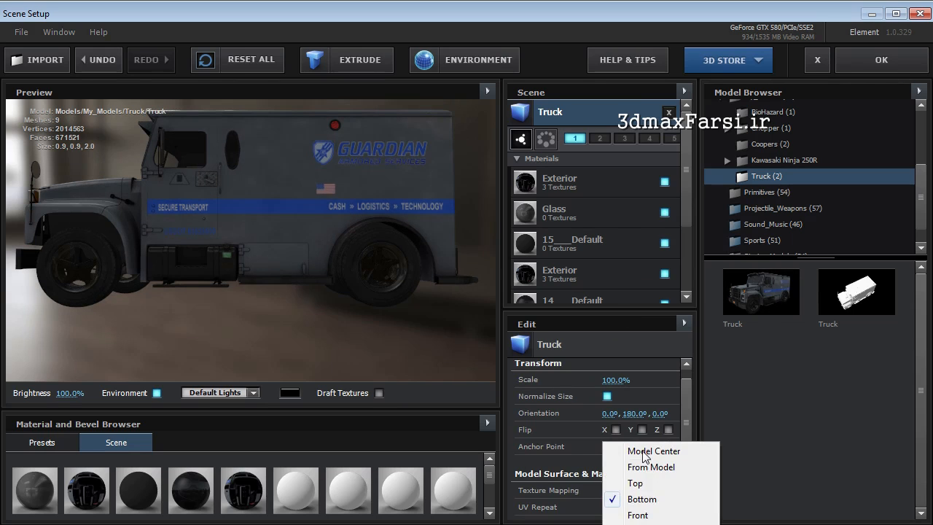
{"action": "left_click", "coordinate": [641, 500]}
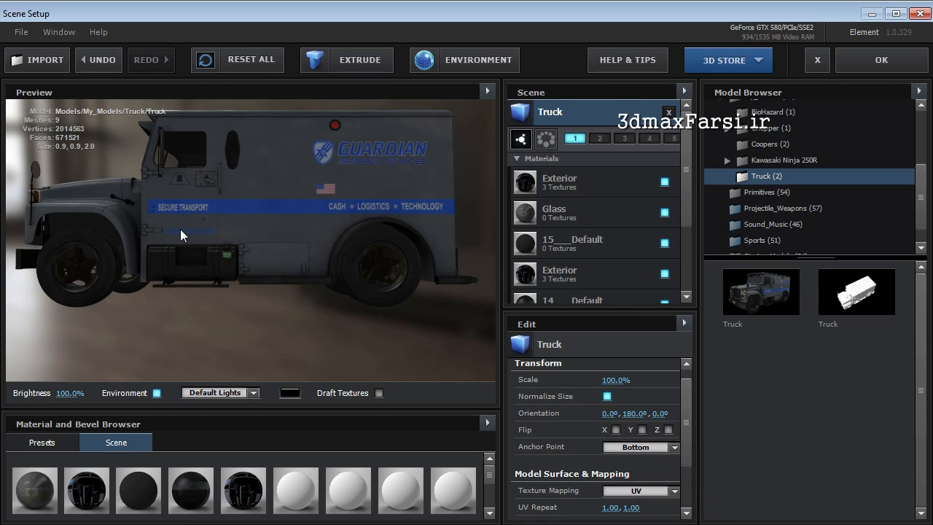
{"action": "left_click", "coordinate": [880, 61]}
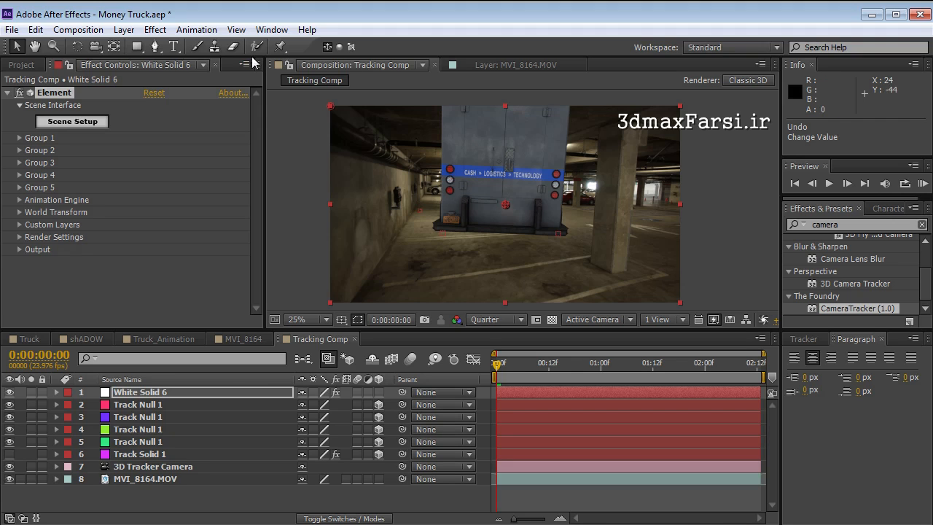
Step: Set Group 1's Particle Look size to about 7.37 to shrink the truck in the garage
{"action": "left_click", "coordinate": [19, 137]}
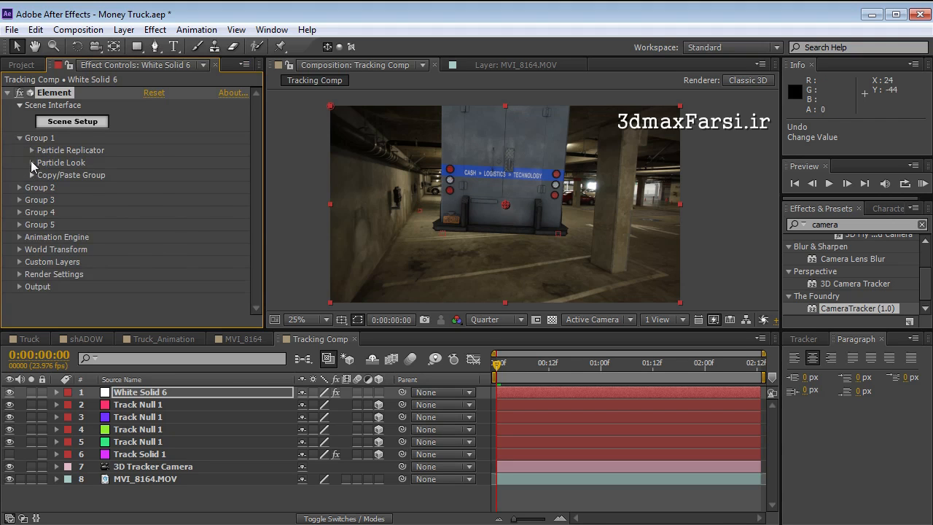
{"action": "left_click", "coordinate": [31, 162]}
{"action": "left_click_drag", "start_coordinate": [155, 160], "coordinate": [132, 165]}
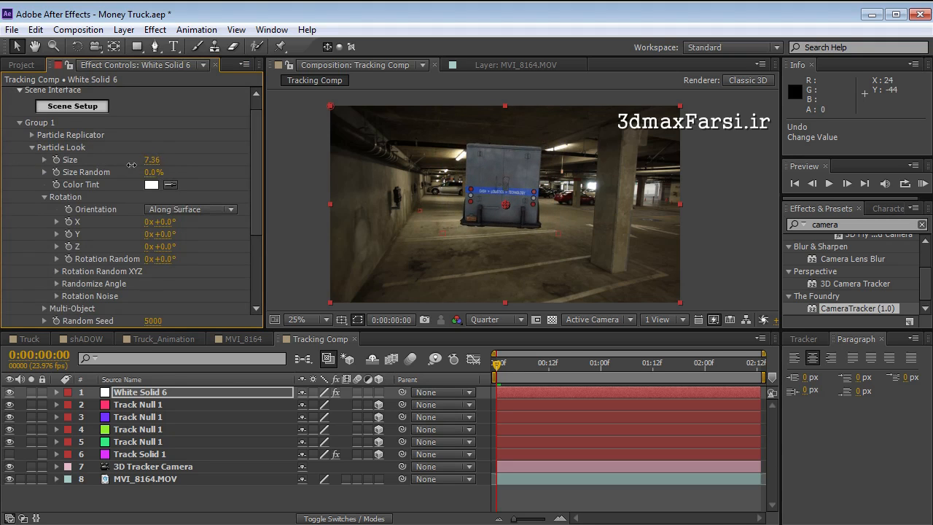
Step: Create a 3D null and parent the four track nulls, Track Solid 1 and the 3D Tracker Camera to it
{"action": "left_click", "coordinate": [123, 29]}
{"action": "mouse_move", "coordinate": [138, 46]}
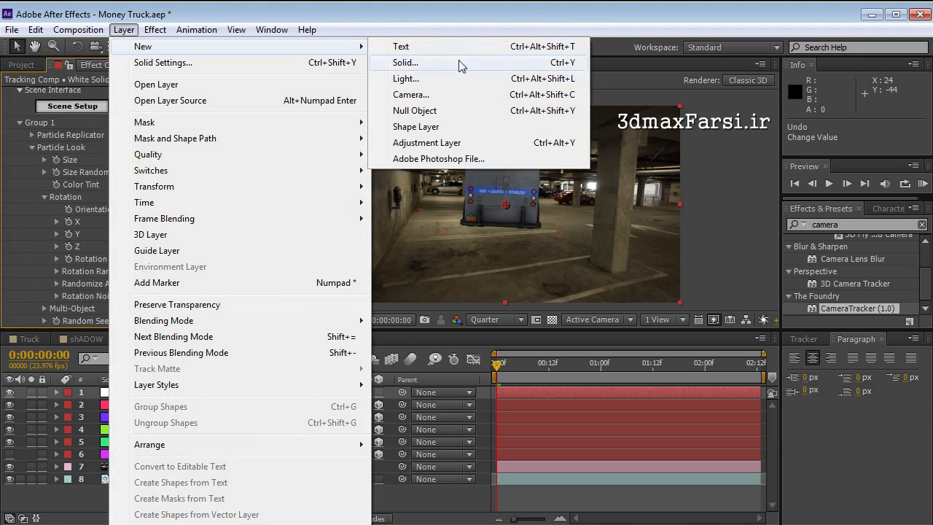
{"action": "left_click", "coordinate": [415, 110]}
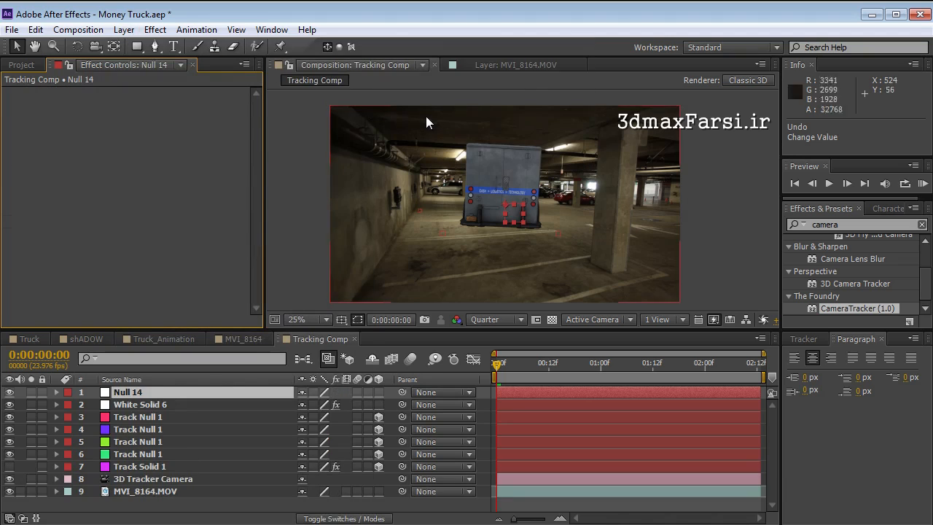
{"action": "left_click", "coordinate": [378, 393]}
{"action": "left_click", "coordinate": [143, 418]}
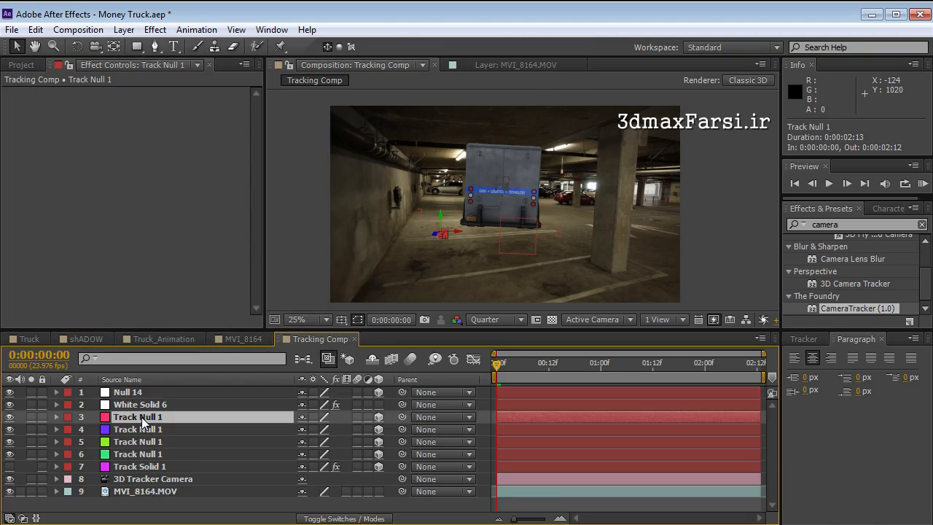
{"action": "left_click", "coordinate": [143, 480], "text": "shift"}
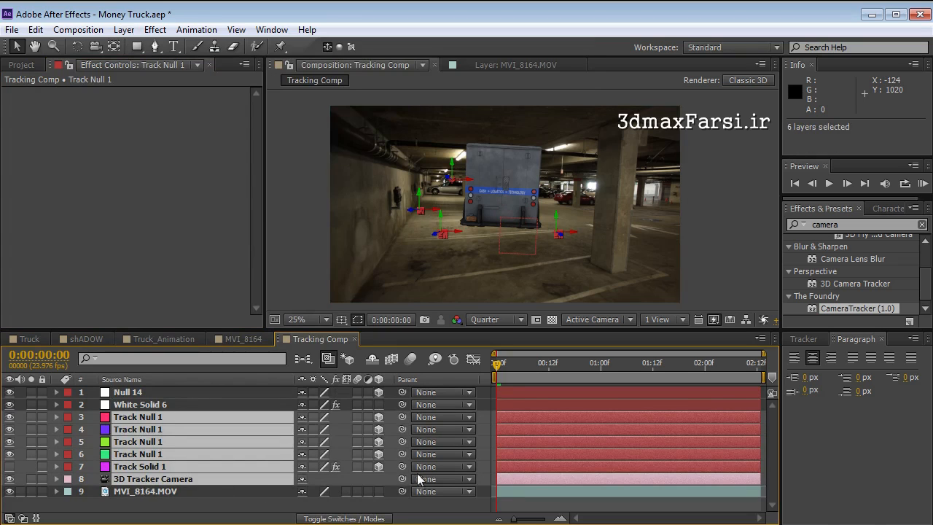
{"action": "left_click_drag", "start_coordinate": [402, 479], "coordinate": [127, 392]}
Step: Rotate the new null to a Y orientation of about 289.5° and preview the shot
{"action": "left_click", "coordinate": [127, 392]}
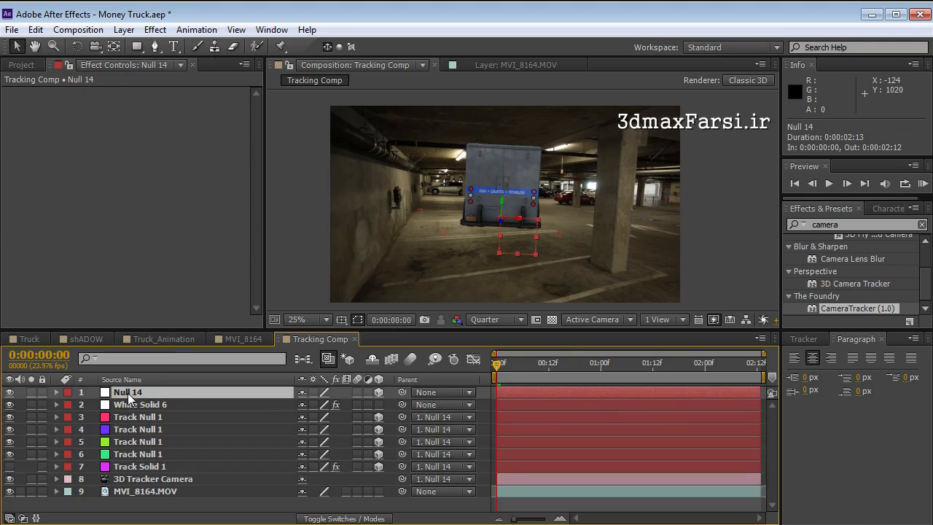
{"action": "key", "text": "w"}
{"action": "left_click_drag", "start_coordinate": [510, 213], "coordinate": [514, 206]}
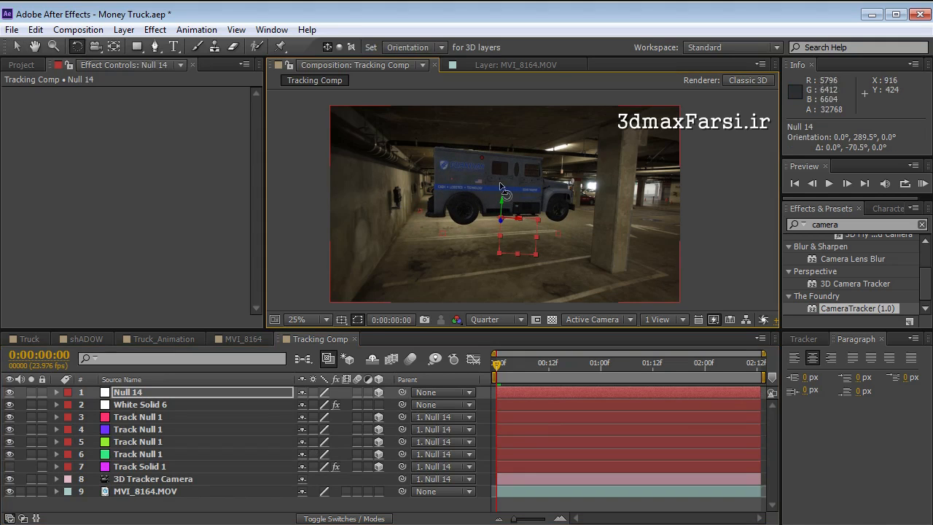
{"action": "left_click", "coordinate": [510, 370]}
{"action": "key", "text": "space"}
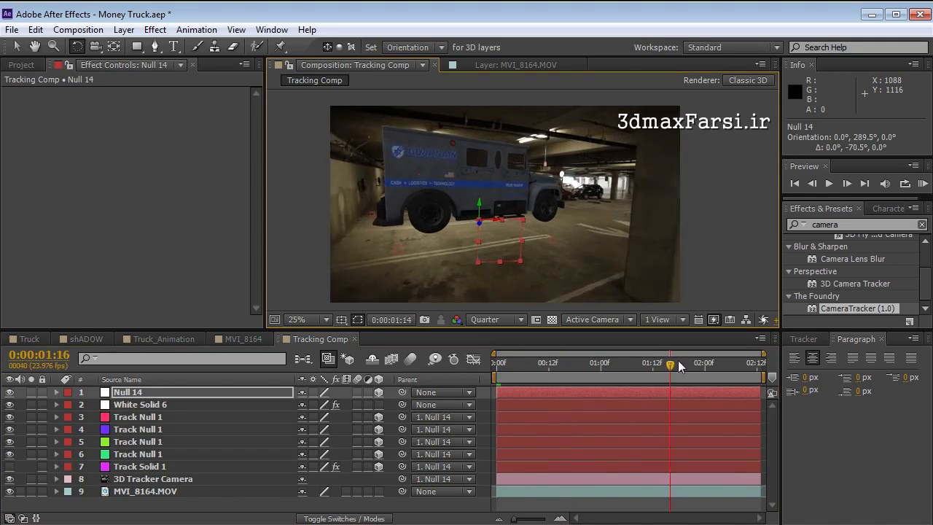
{"action": "key", "text": "space"}
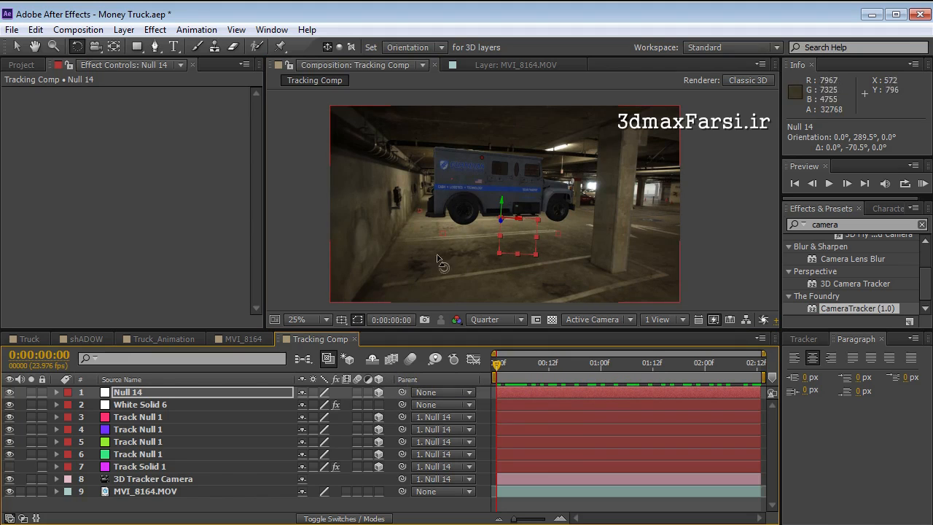
Step: Move the parent null to shift the tracked scene relative to the truck, and delete the null
{"action": "key", "text": "v"}
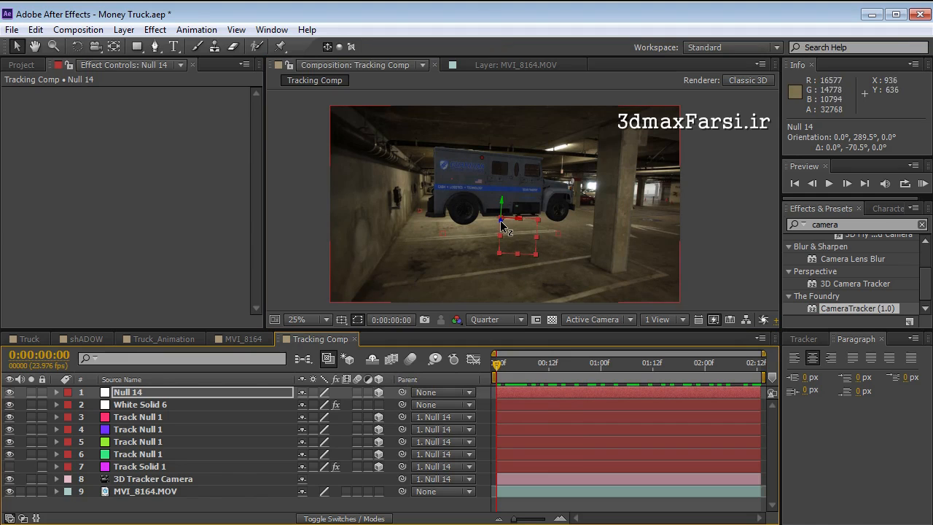
{"action": "left_click_drag", "start_coordinate": [506, 220], "coordinate": [495, 207]}
{"action": "left_click_drag", "start_coordinate": [536, 254], "coordinate": [537, 258]}
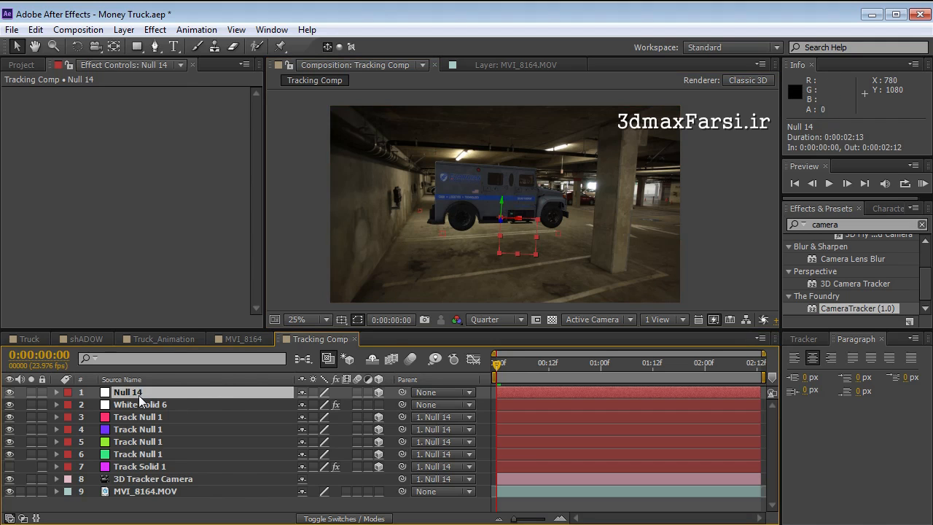
{"action": "key", "text": "Delete"}
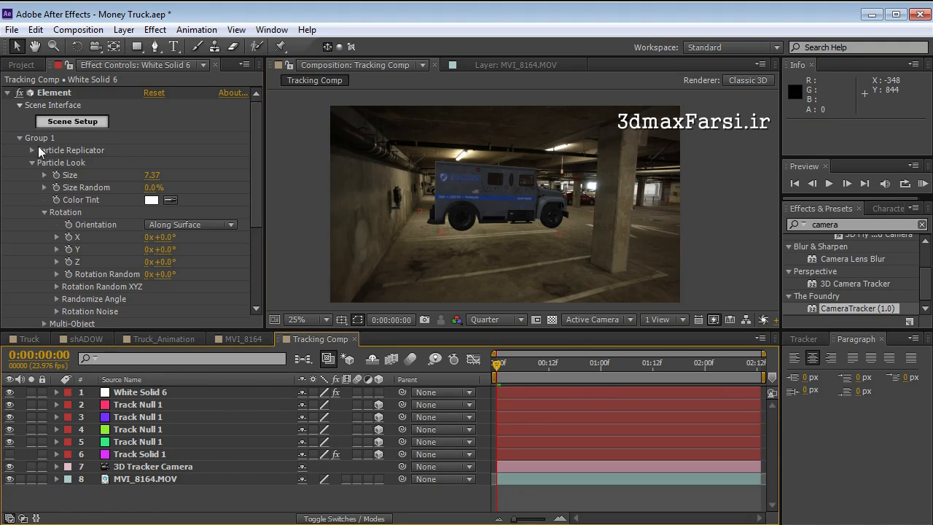
Step: Set Group 1's Particle Look Y rotation to 156° and its Particle Replicator position to XY 966, 540 and Z 60
{"action": "left_click_drag", "start_coordinate": [166, 257], "coordinate": [260, 232]}
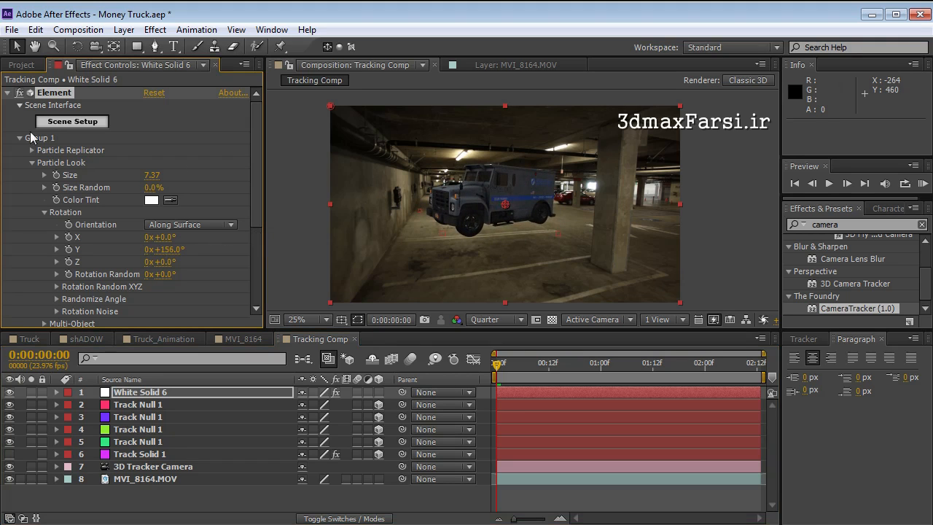
{"action": "left_click", "coordinate": [30, 163]}
{"action": "left_click", "coordinate": [31, 150]}
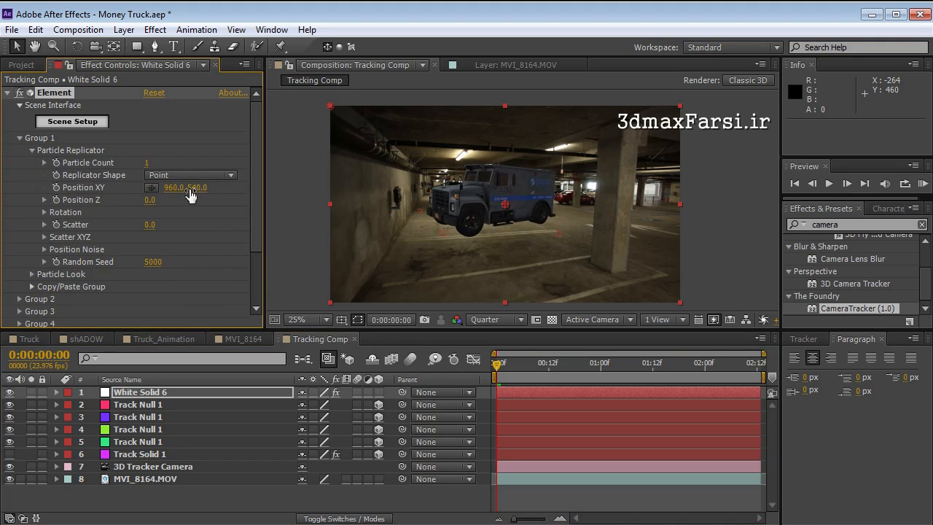
{"action": "left_click_drag", "start_coordinate": [168, 190], "coordinate": [154, 200]}
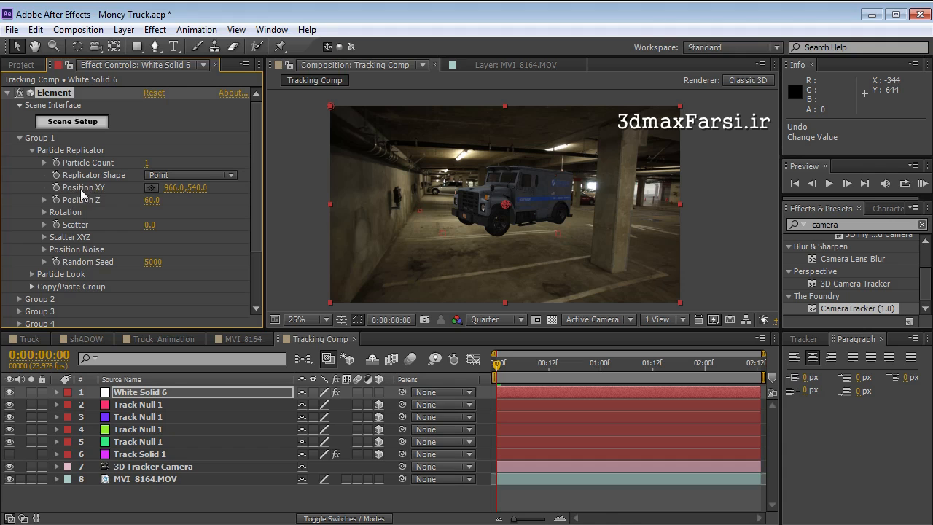
Step: Try shifting the truck with Group 1's Particle Replicator Position XY and scrub the shot to check how it sits on the floor
{"action": "left_click_drag", "start_coordinate": [194, 189], "coordinate": [350, 187]}
{"action": "key", "text": "ctrl+z"}
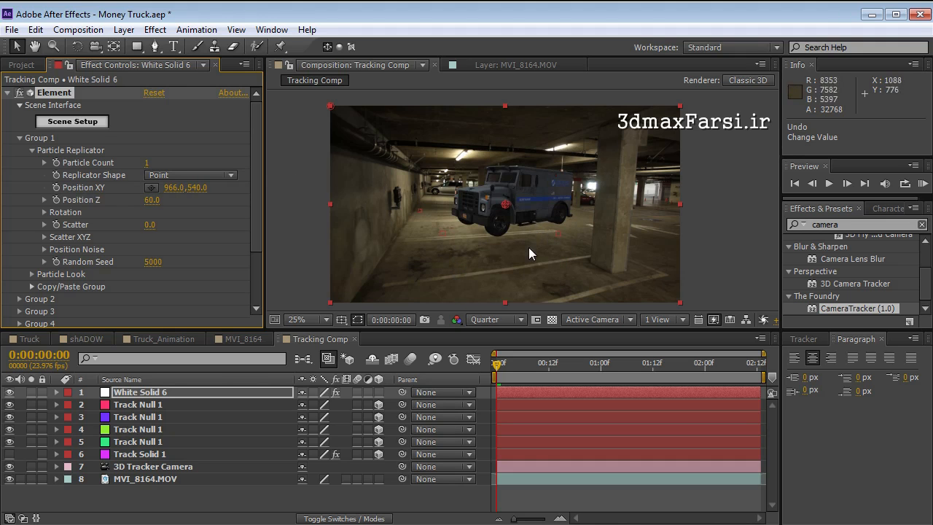
{"action": "left_click_drag", "start_coordinate": [539, 371], "coordinate": [705, 364]}
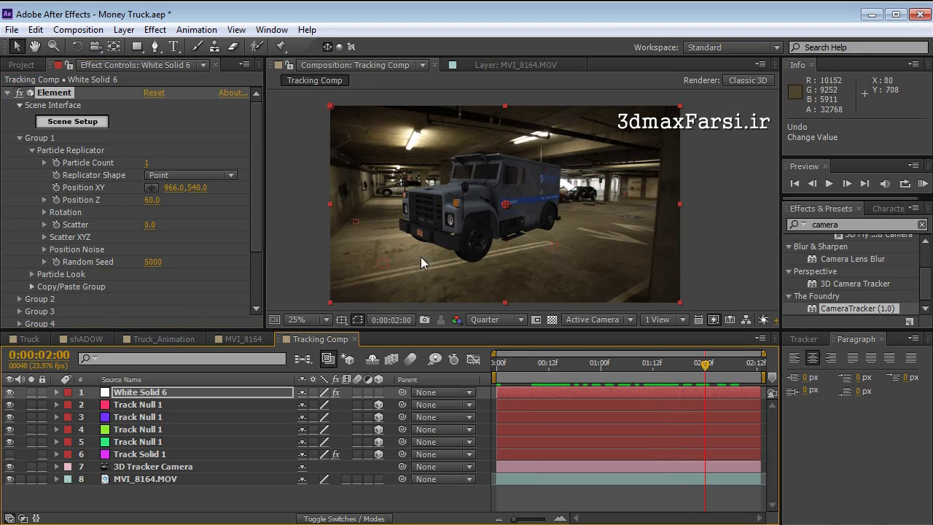
{"action": "mouse_move", "coordinate": [197, 187]}
{"action": "left_mouse_down"}
{"action": "mouse_move", "coordinate": [206, 187]}
{"action": "mouse_move", "coordinate": [191, 188]}
{"action": "left_mouse_up"}
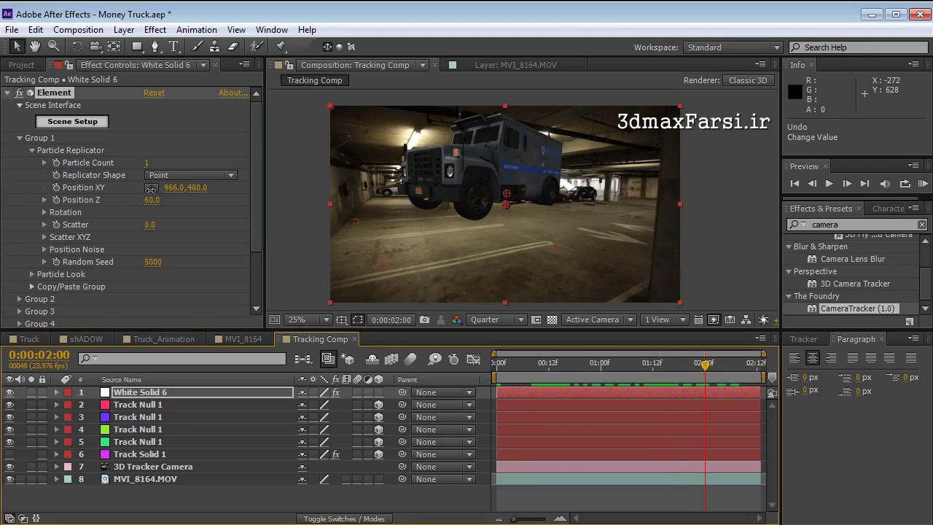
{"action": "left_click_drag", "start_coordinate": [704, 363], "coordinate": [528, 370]}
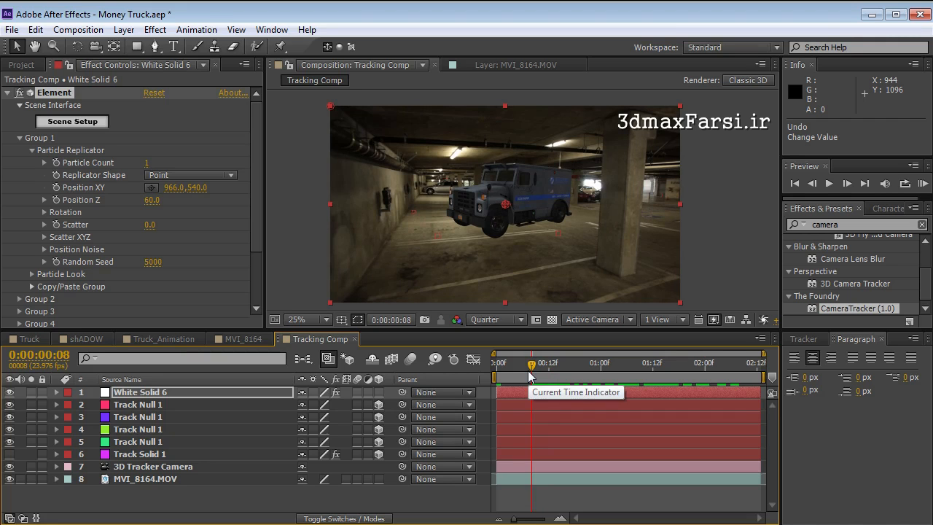
{"action": "left_click", "coordinate": [528, 370]}
{"action": "mouse_move", "coordinate": [528, 370]}
{"action": "left_mouse_down"}
{"action": "mouse_move", "coordinate": [672, 370]}
{"action": "mouse_move", "coordinate": [530, 371]}
{"action": "left_mouse_up"}
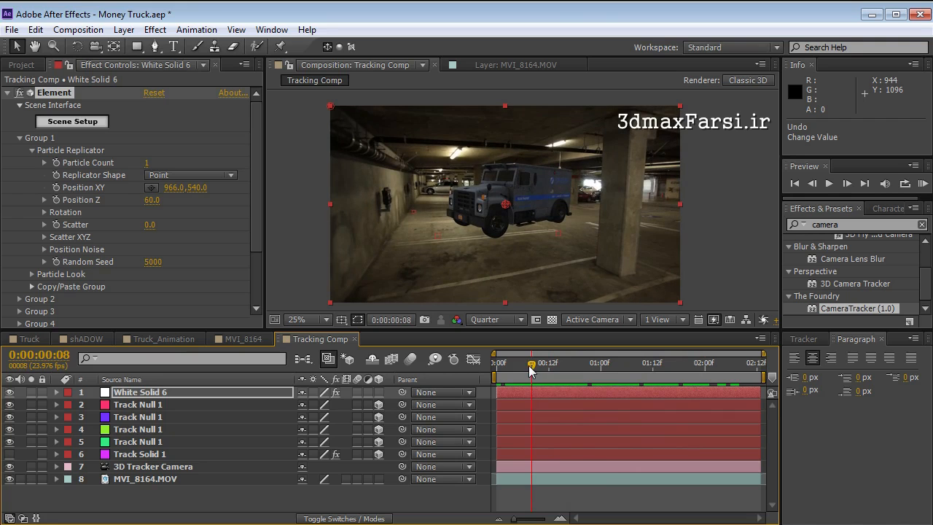
{"action": "left_click_drag", "start_coordinate": [544, 377], "coordinate": [645, 370]}
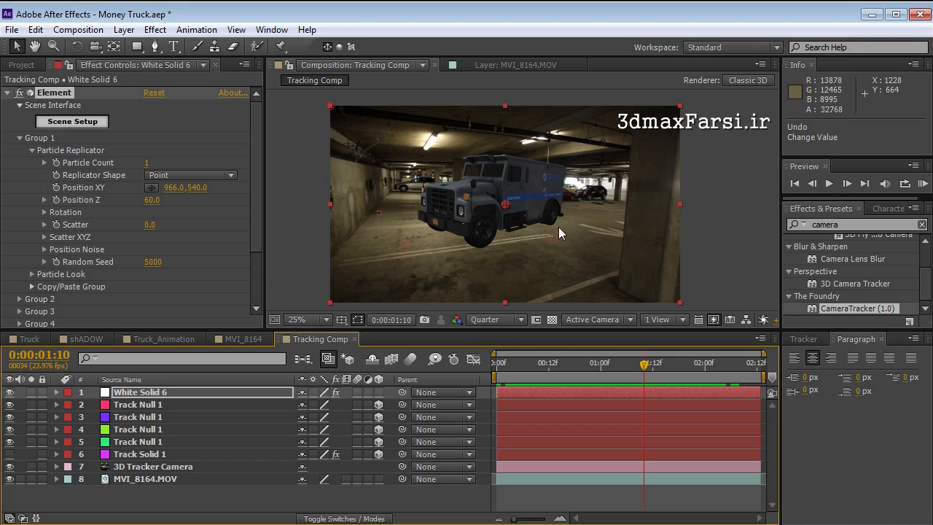
Step: Add the plane model from the Primitives collection to the Element scene alongside the truck
{"action": "left_click", "coordinate": [72, 121]}
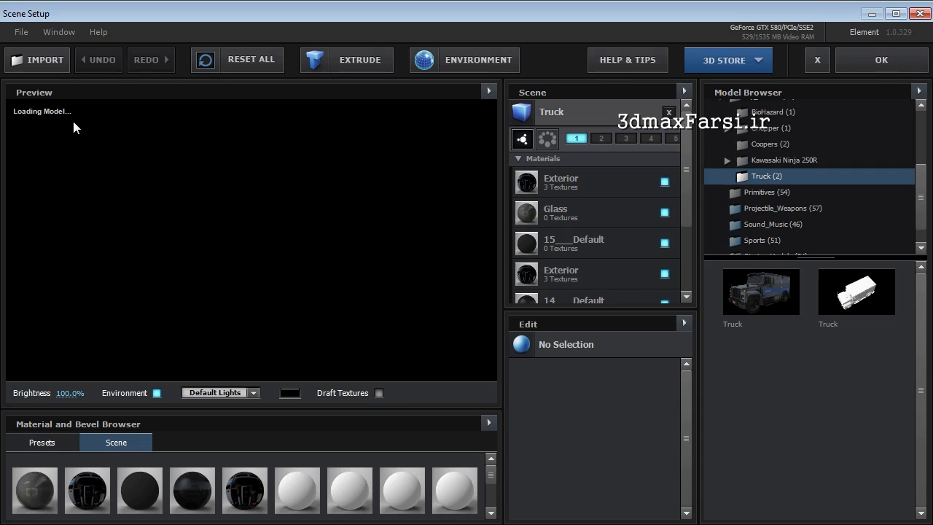
{"action": "left_click", "coordinate": [516, 156]}
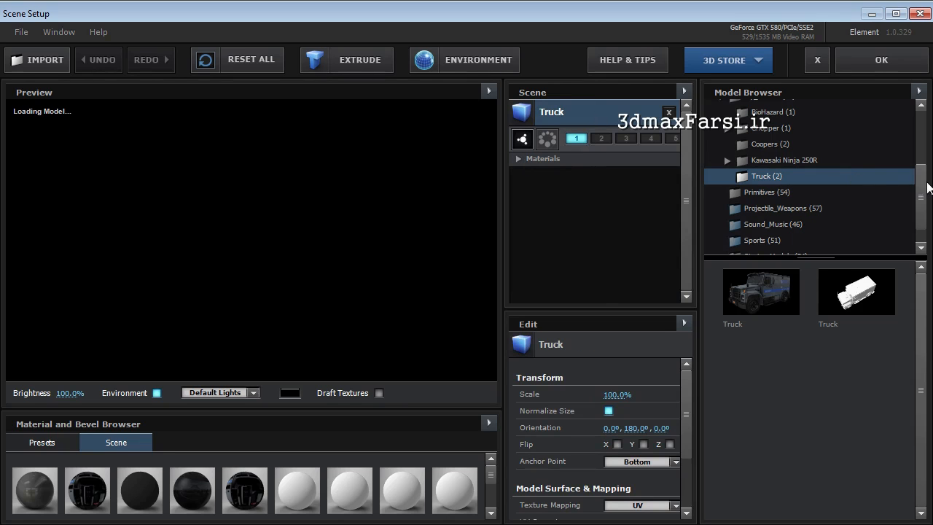
{"action": "left_click", "coordinate": [733, 192]}
{"action": "left_click_drag", "start_coordinate": [923, 297], "coordinate": [922, 363]}
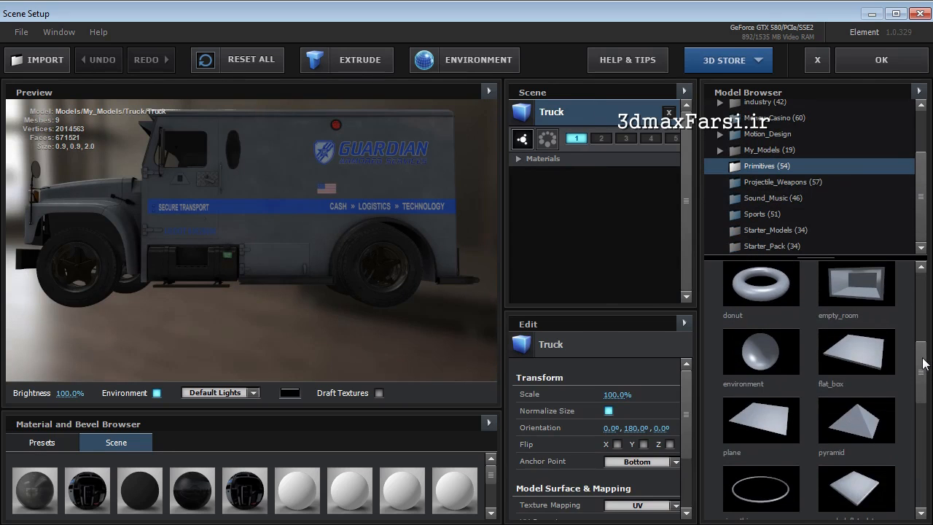
{"action": "left_click", "coordinate": [753, 425]}
{"action": "left_click_drag", "start_coordinate": [206, 199], "coordinate": [318, 346]}
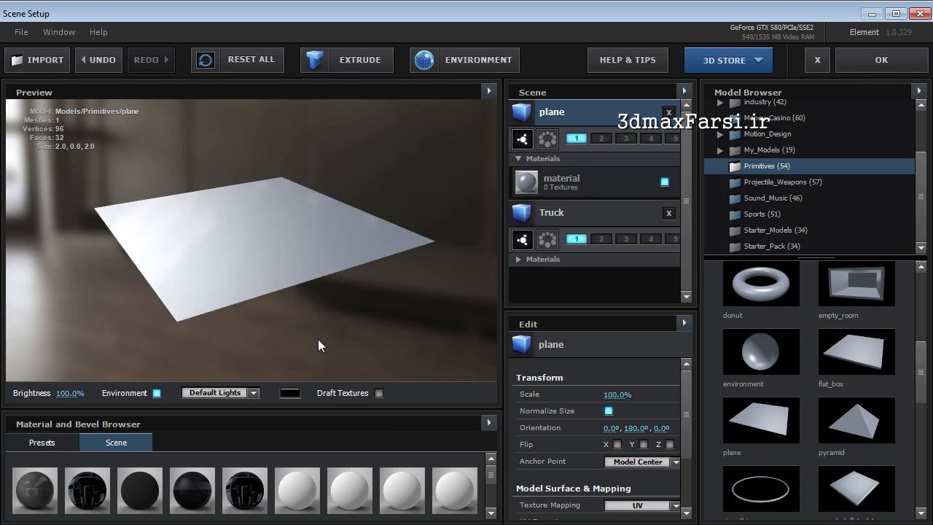
Step: Assign the plane to group 2 and apply the scene setup
{"action": "left_click_drag", "start_coordinate": [244, 226], "coordinate": [239, 263]}
{"action": "left_click", "coordinate": [604, 140]}
{"action": "left_click", "coordinate": [576, 138]}
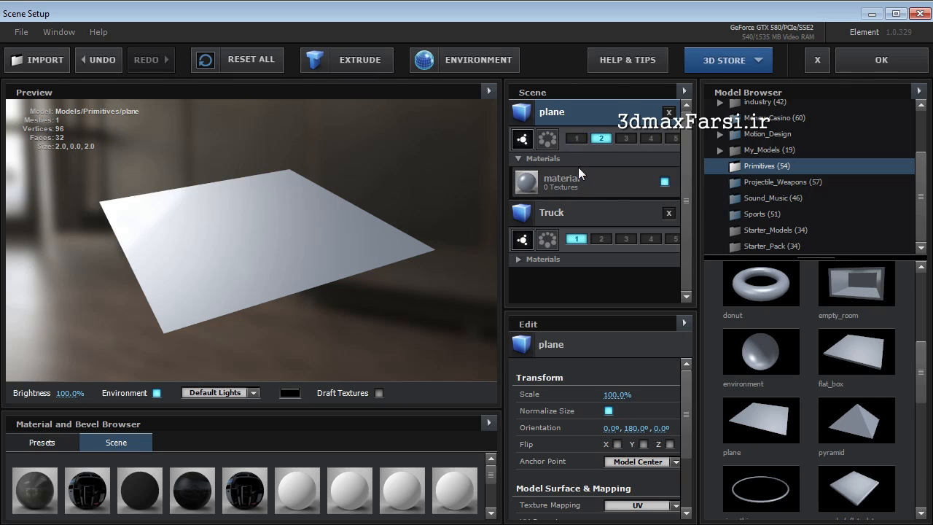
{"action": "left_click", "coordinate": [879, 60]}
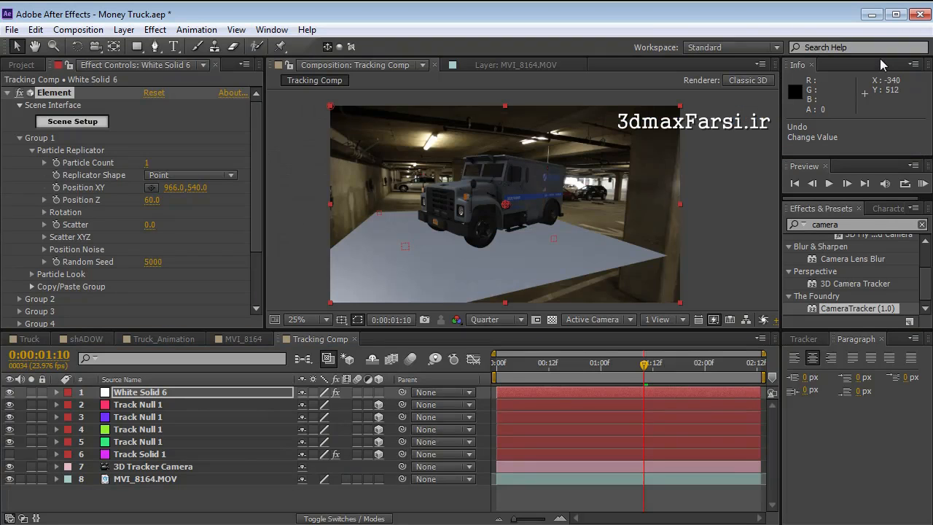
Step: At the first frame, enlarge the plane by setting Group 2's Particle Look size to 18.91
{"action": "left_click_drag", "start_coordinate": [645, 362], "coordinate": [478, 368]}
{"action": "left_click", "coordinate": [19, 138]}
{"action": "left_click", "coordinate": [22, 150]}
{"action": "left_click", "coordinate": [31, 175]}
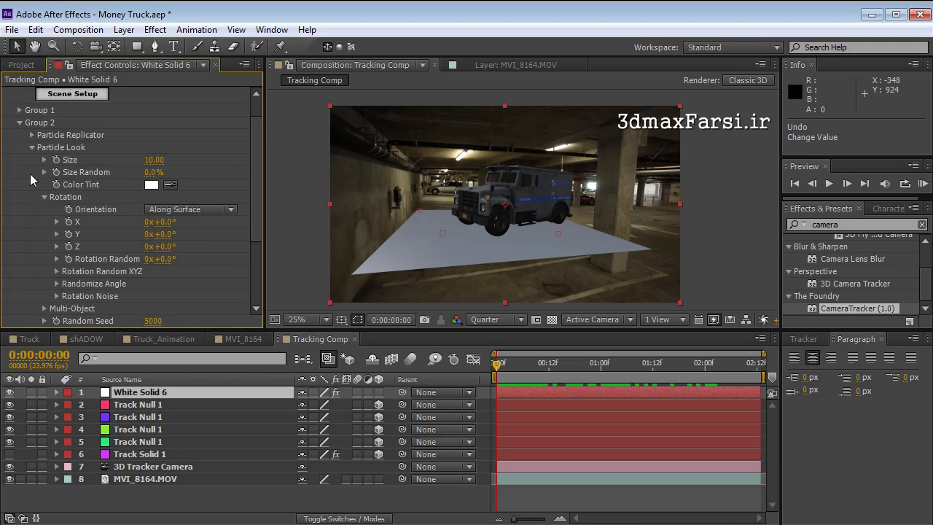
{"action": "left_click_drag", "start_coordinate": [154, 160], "coordinate": [197, 159]}
{"action": "mouse_move", "coordinate": [758, 120]}
{"action": "left_mouse_down"}
{"action": "mouse_move", "coordinate": [700, 124]}
{"action": "mouse_move", "coordinate": [757, 132]}
{"action": "left_mouse_up"}
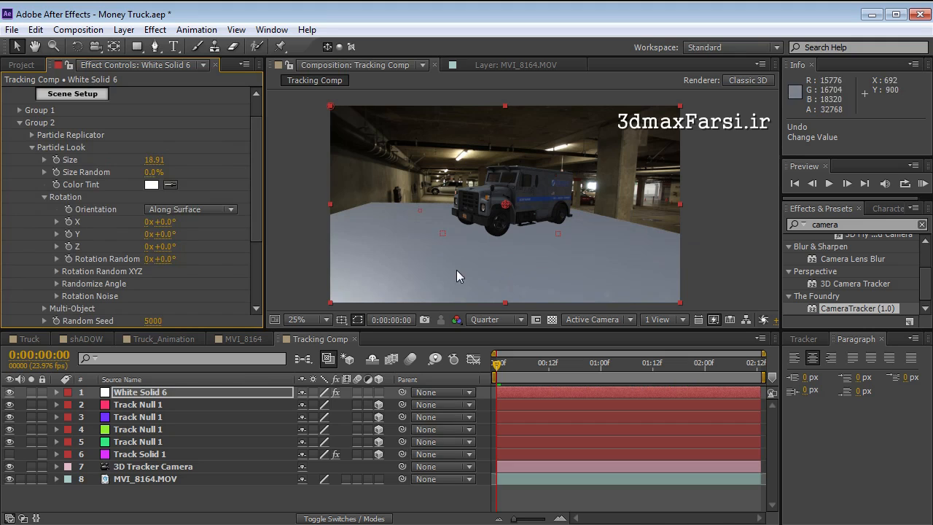
Step: Try moving the plane with Group 2's Particle Replicator Position XY, and undo the change
{"action": "left_click", "coordinate": [28, 146]}
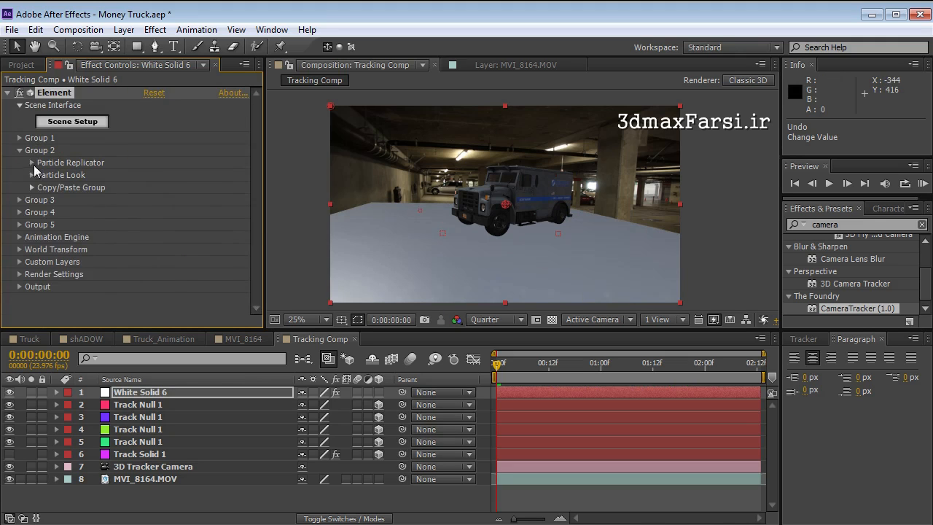
{"action": "left_click", "coordinate": [32, 163]}
{"action": "left_click_drag", "start_coordinate": [175, 200], "coordinate": [192, 216]}
{"action": "key", "text": "ctrl+z"}
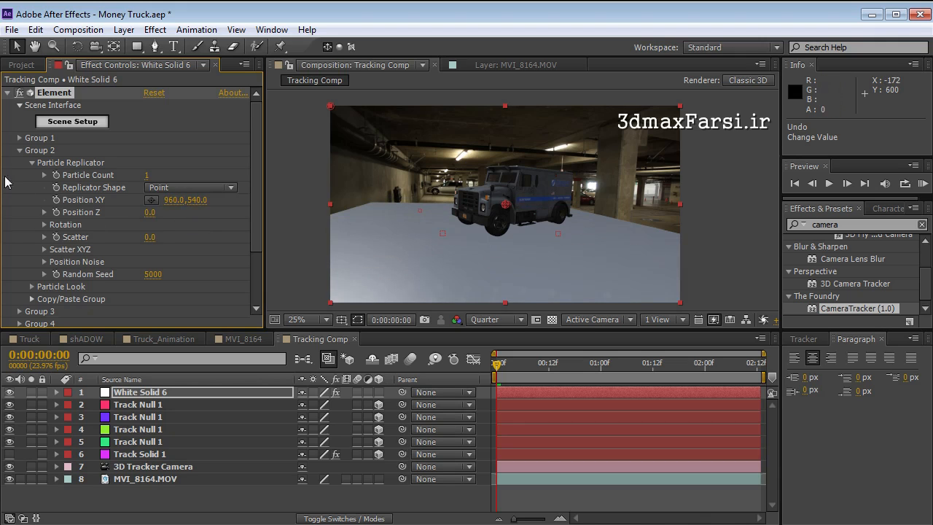
{"action": "left_click", "coordinate": [21, 150]}
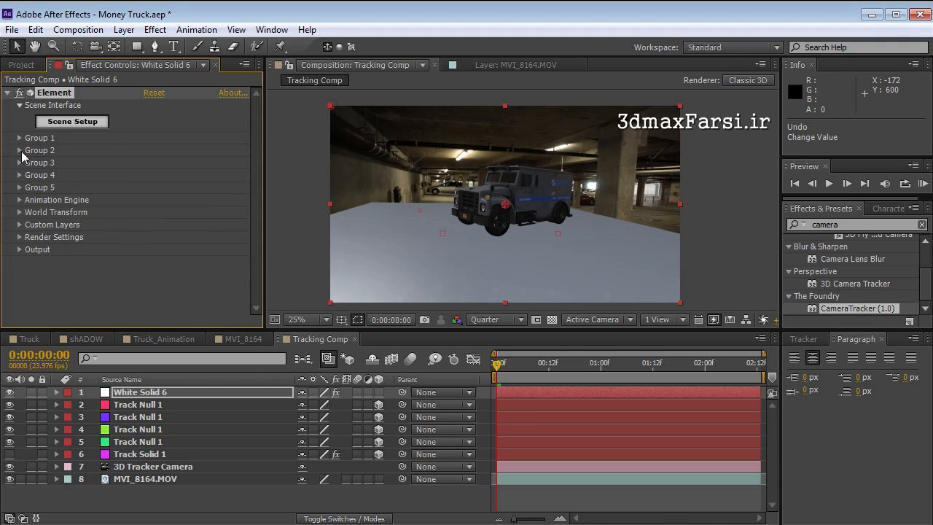
Step: Enable Ambient Occlusion (SSAO) in Element's Render Settings and set its intensity to 6.7
{"action": "left_click", "coordinate": [20, 239]}
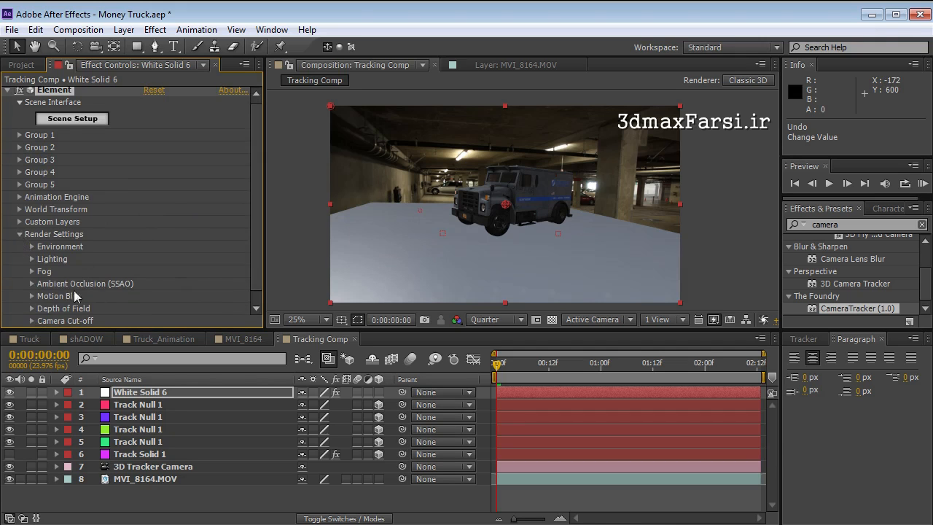
{"action": "left_click", "coordinate": [32, 283]}
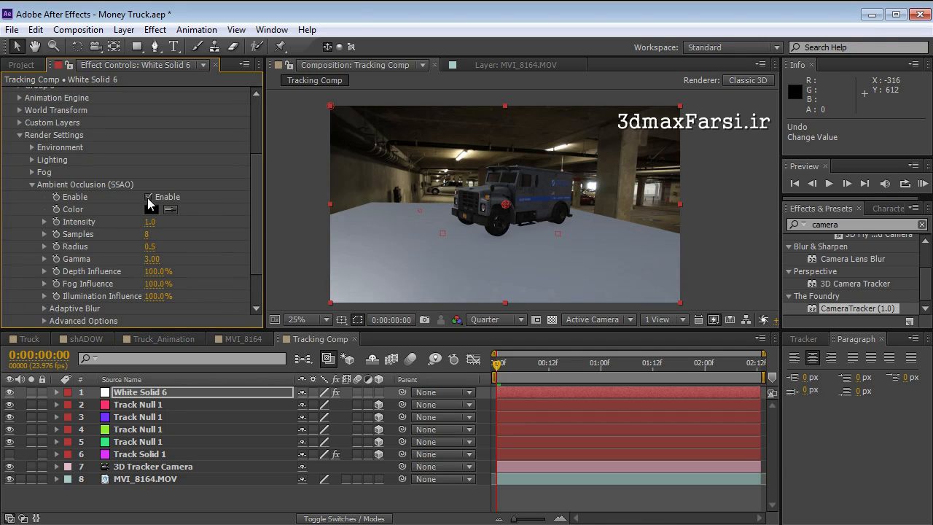
{"action": "left_click_drag", "start_coordinate": [147, 227], "coordinate": [255, 228]}
{"action": "scroll", "coordinate": [478, 247], "scroll_direction": "up", "scroll_amount": 2}
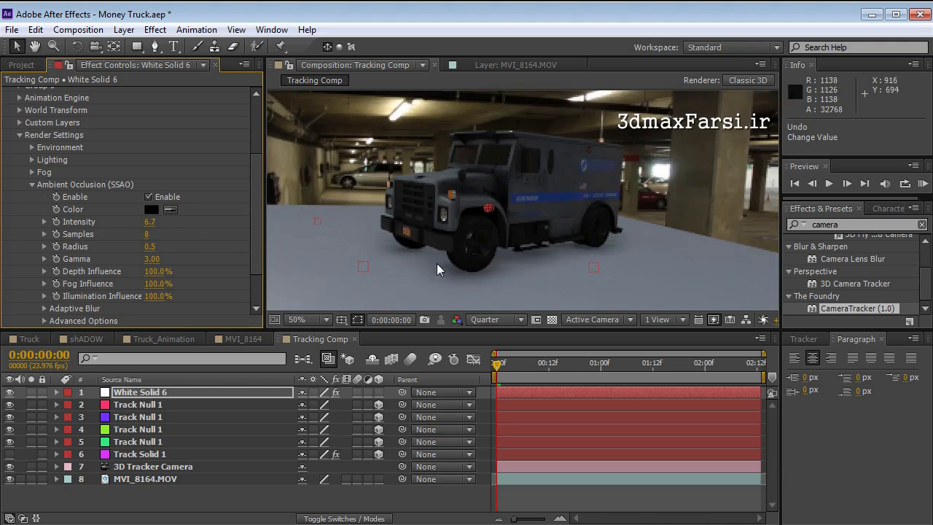
Step: Set the composition's preview resolution to Half
{"action": "left_click", "coordinate": [492, 319]}
{"action": "left_click", "coordinate": [501, 391]}
{"action": "left_click", "coordinate": [492, 319]}
{"action": "left_click", "coordinate": [499, 375]}
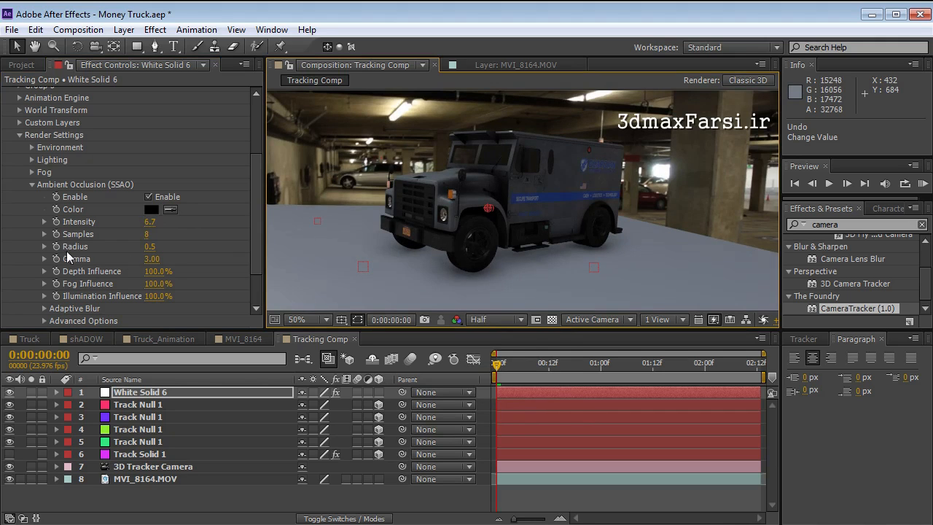
Step: Set the ambient occlusion radius to 1.3, samples to 73 and intensity to 8.8, and inspect the shading under the truck
{"action": "left_click_drag", "start_coordinate": [148, 247], "coordinate": [248, 235]}
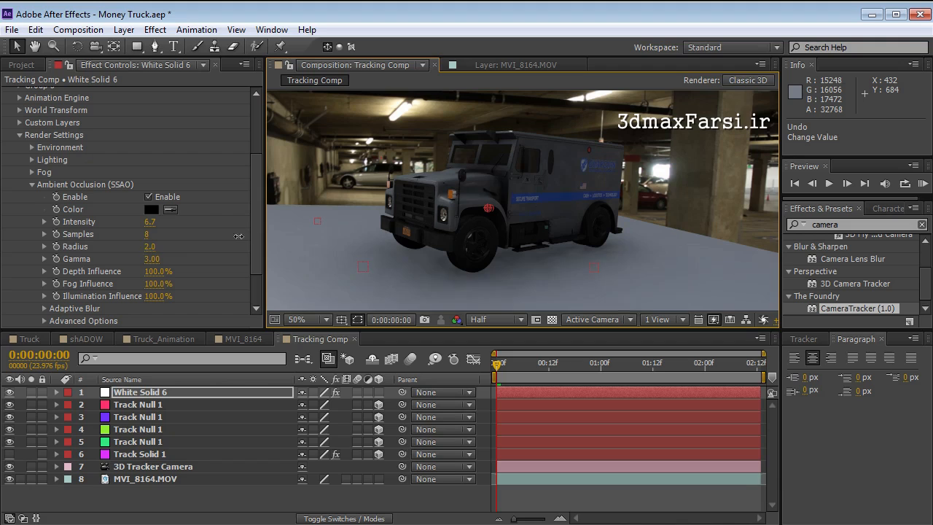
{"action": "left_click_drag", "start_coordinate": [189, 240], "coordinate": [201, 246]}
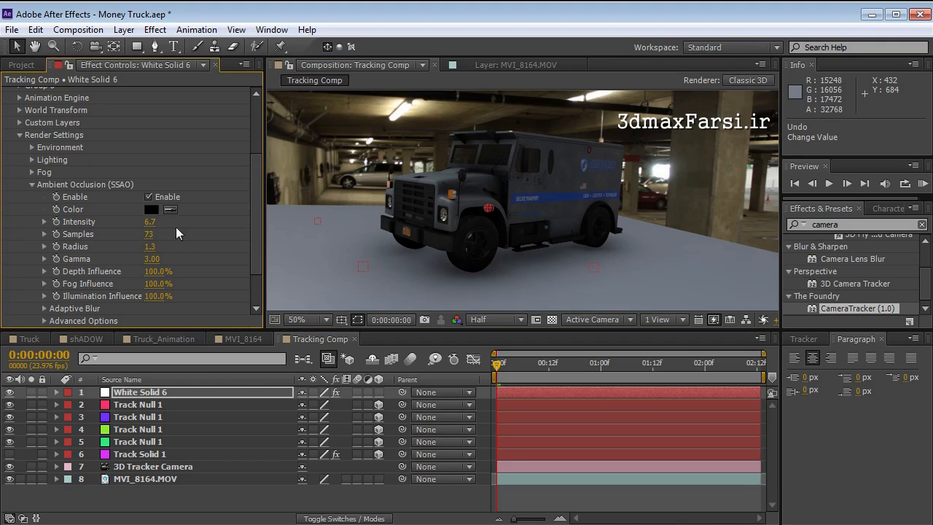
{"action": "mouse_move", "coordinate": [146, 228]}
{"action": "left_mouse_down"}
{"action": "mouse_move", "coordinate": [167, 219]}
{"action": "mouse_move", "coordinate": [157, 220]}
{"action": "left_mouse_up"}
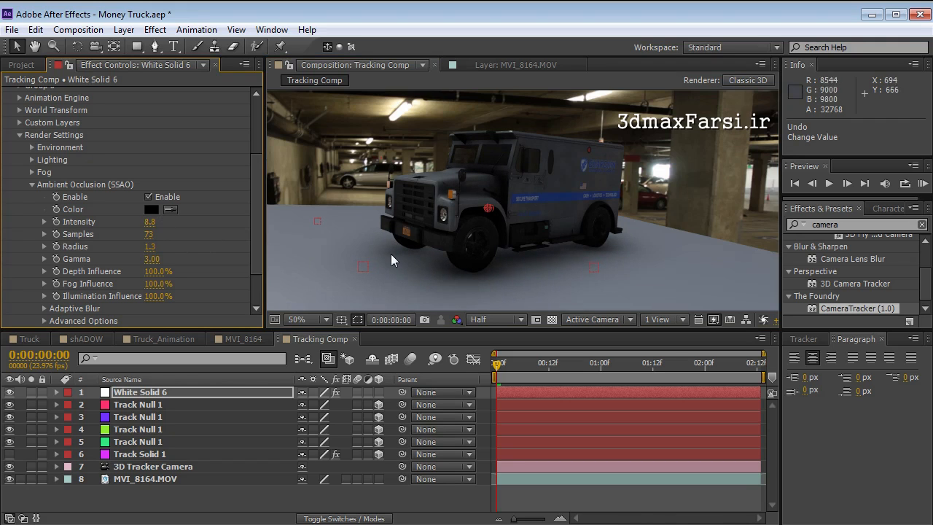
{"action": "scroll", "coordinate": [479, 271], "scroll_direction": "down", "scroll_amount": 2}
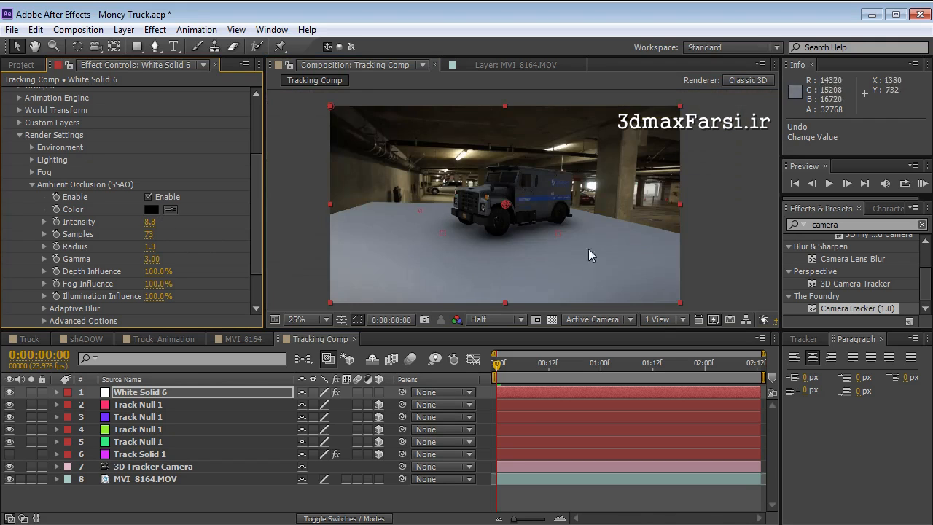
{"action": "scroll", "coordinate": [527, 263], "scroll_direction": "up", "scroll_amount": 2}
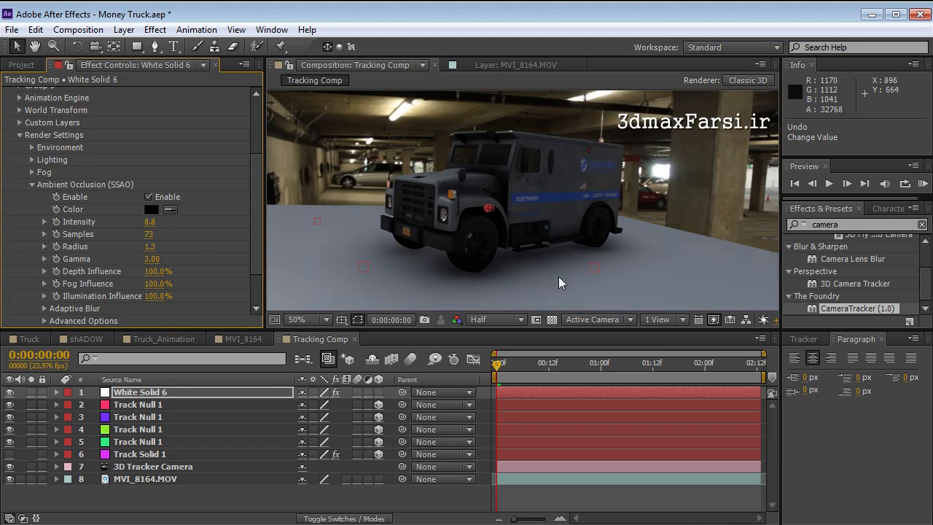
Step: Enable Matte Shadow on the plane's material in Element's scene setup and apply it
{"action": "scroll", "coordinate": [261, 131], "scroll_direction": "up", "scroll_amount": 3}
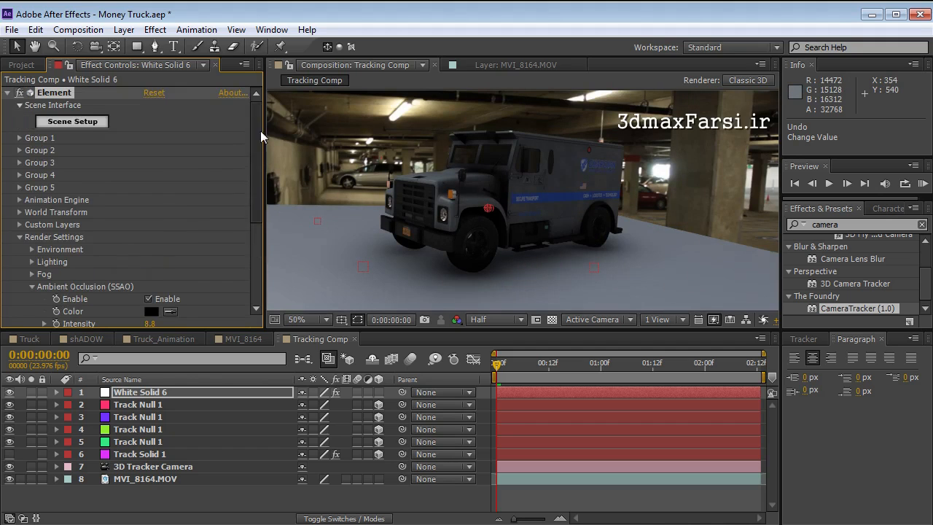
{"action": "left_click", "coordinate": [77, 123]}
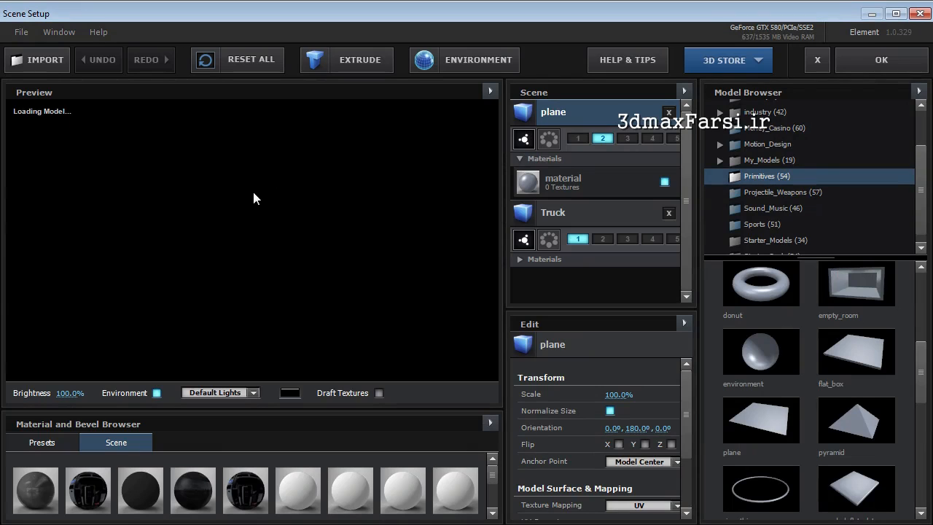
{"action": "left_click", "coordinate": [581, 179]}
{"action": "left_click_drag", "start_coordinate": [686, 381], "coordinate": [694, 502]}
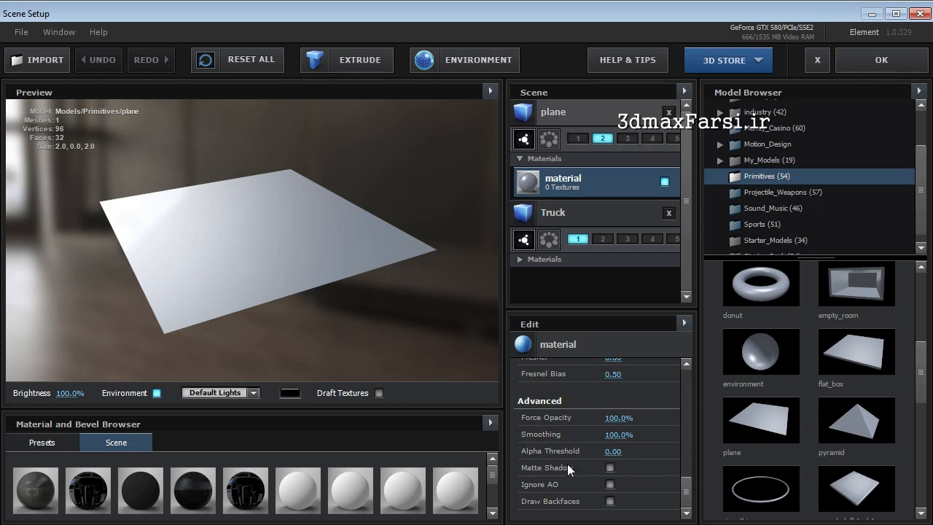
{"action": "left_click", "coordinate": [610, 468]}
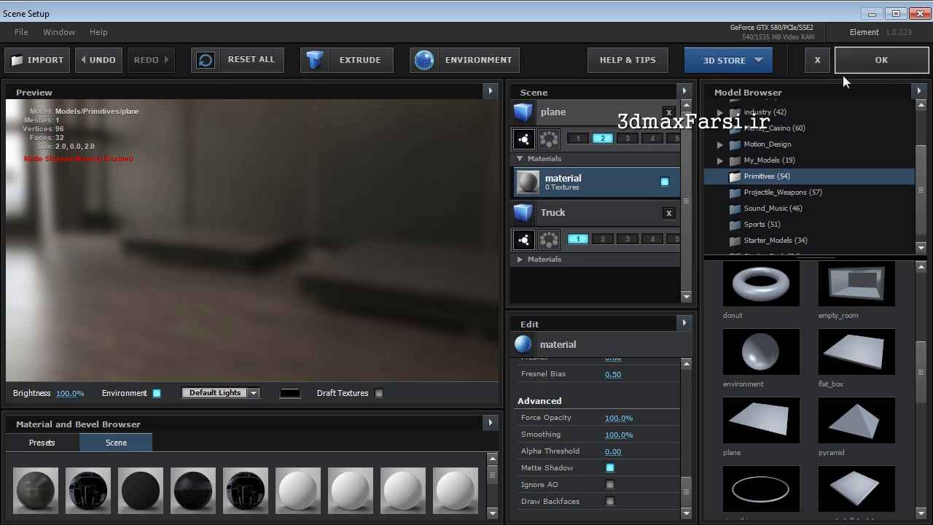
{"action": "left_click", "coordinate": [882, 59]}
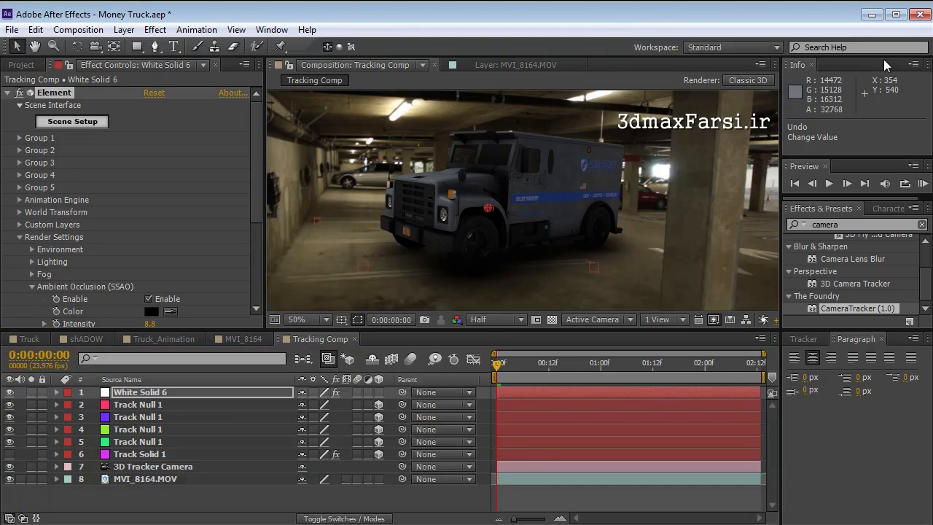
Step: Soften the truck's contact shadow with ambient occlusion intensity 4.7 and radius 0.8, and scrub the shot to check it
{"action": "left_click_drag", "start_coordinate": [509, 362], "coordinate": [385, 283]}
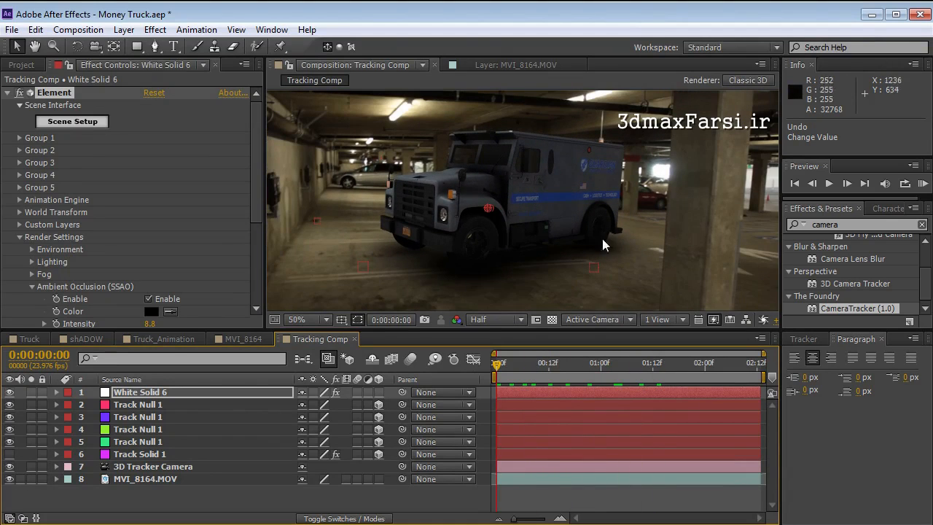
{"action": "left_click_drag", "start_coordinate": [259, 191], "coordinate": [249, 237]}
{"action": "left_click_drag", "start_coordinate": [157, 213], "coordinate": [82, 213]}
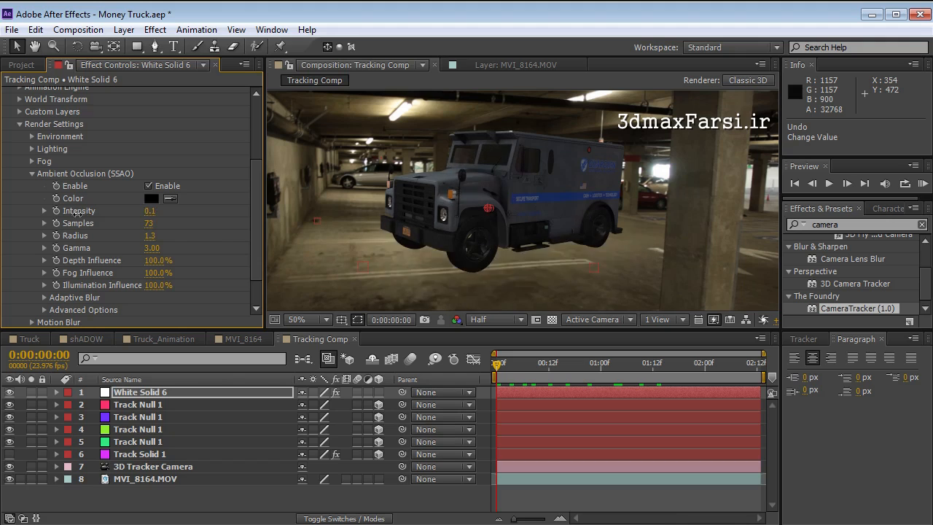
{"action": "left_click_drag", "start_coordinate": [154, 240], "coordinate": [106, 238]}
{"action": "left_click_drag", "start_coordinate": [149, 211], "coordinate": [155, 210]}
{"action": "left_click_drag", "start_coordinate": [530, 363], "coordinate": [457, 371]}
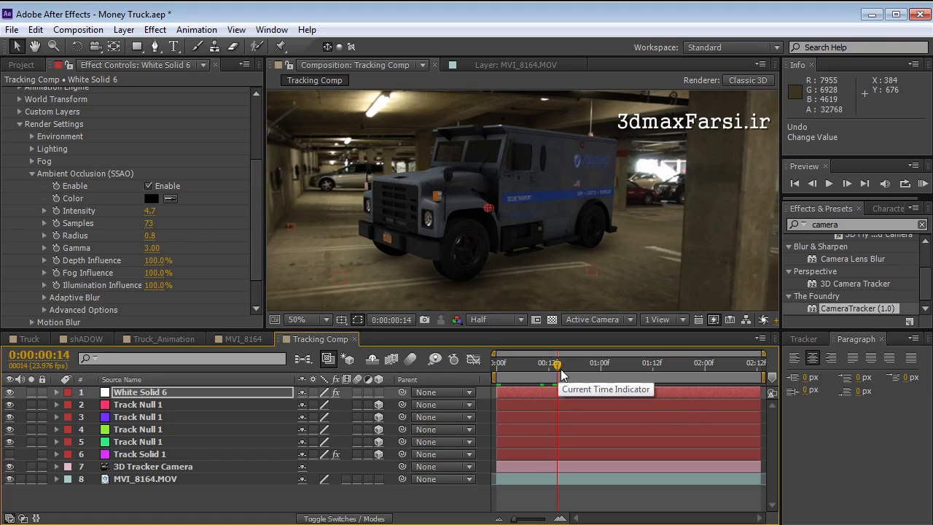
{"action": "left_click_drag", "start_coordinate": [559, 371], "coordinate": [449, 390]}
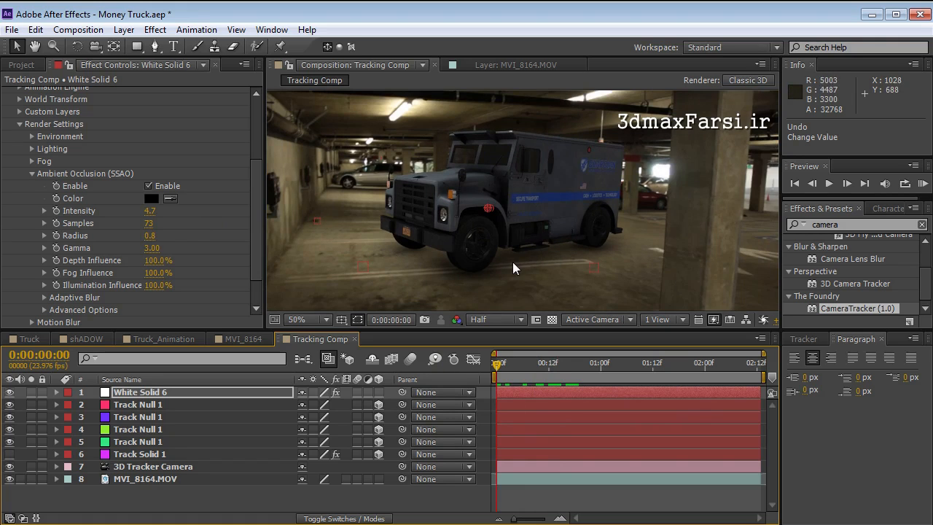
Step: Test the truck's matte shadow by shifting Group 1's Position XY to 966, 624 and back to 966, 540
{"action": "left_click_drag", "start_coordinate": [257, 261], "coordinate": [257, 158]}
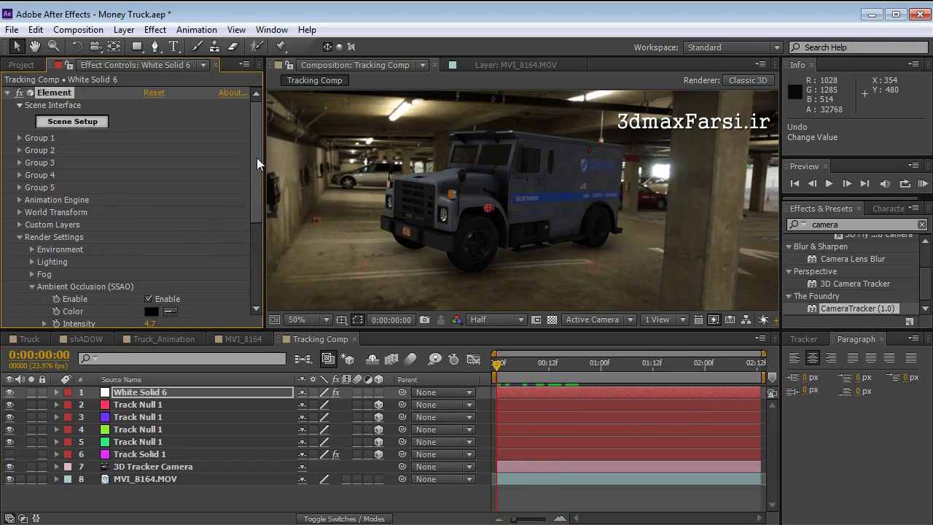
{"action": "left_click", "coordinate": [20, 137]}
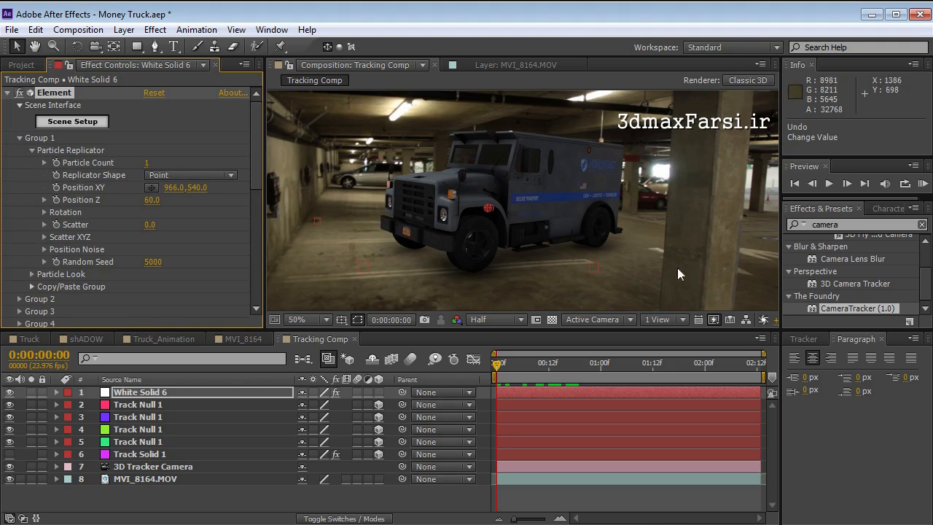
{"action": "left_click_drag", "start_coordinate": [201, 192], "coordinate": [250, 179]}
{"action": "mouse_move", "coordinate": [270, 179]}
{"action": "left_mouse_down"}
{"action": "mouse_move", "coordinate": [333, 174]}
{"action": "mouse_move", "coordinate": [203, 176]}
{"action": "mouse_move", "coordinate": [297, 169]}
{"action": "mouse_move", "coordinate": [276, 171]}
{"action": "left_mouse_up"}
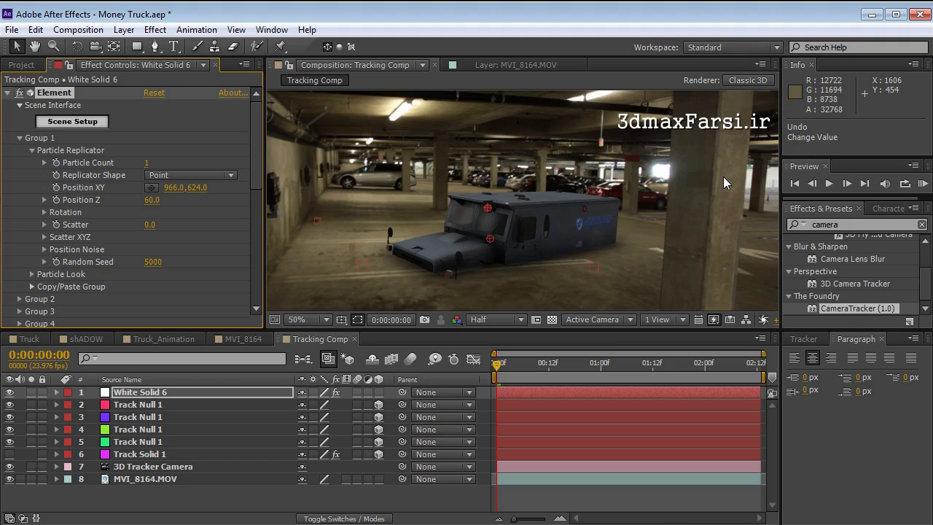
{"action": "left_click_drag", "start_coordinate": [193, 187], "coordinate": [139, 187]}
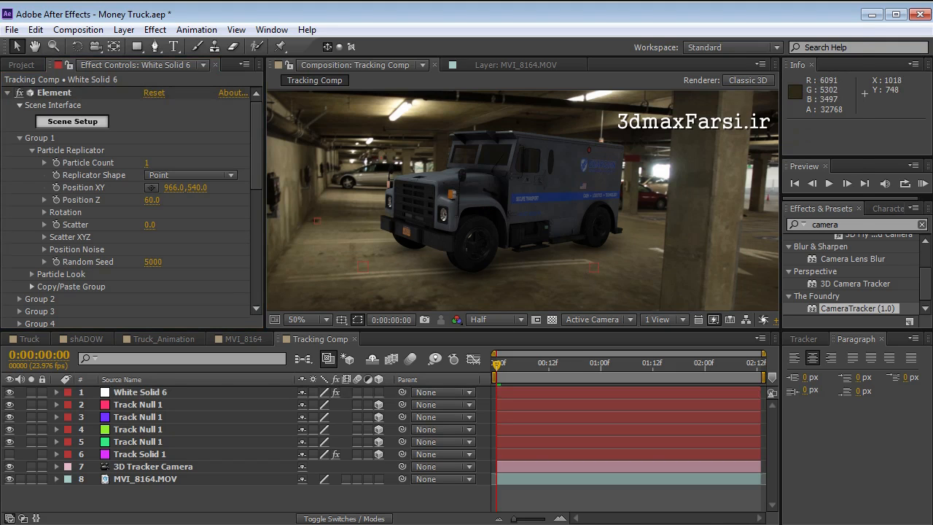
Step: Switch to Firefox to look at Video Copilot's Particle Shadows tutorial page, and return to After Effects
{"action": "key", "text": "alt+Tab"}
{"action": "left_click_drag", "start_coordinate": [541, 244], "coordinate": [642, 276]}
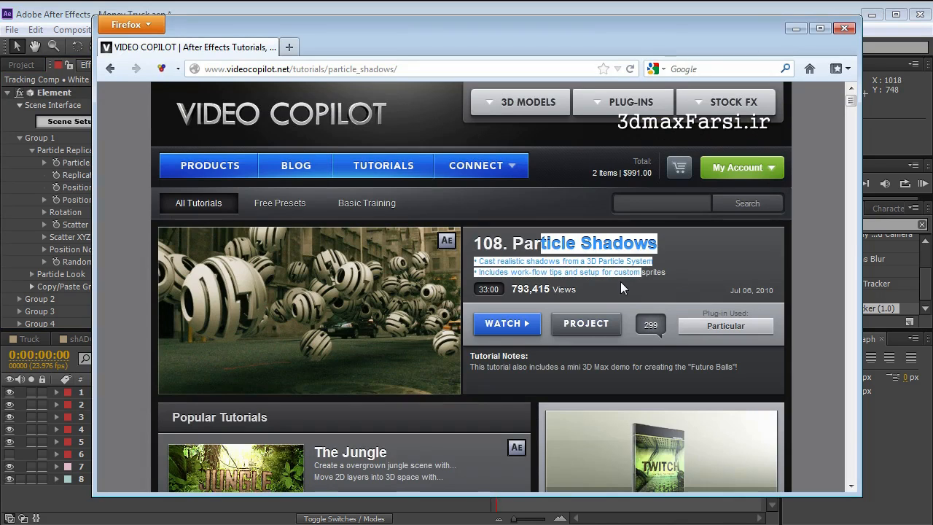
{"action": "left_click", "coordinate": [620, 282]}
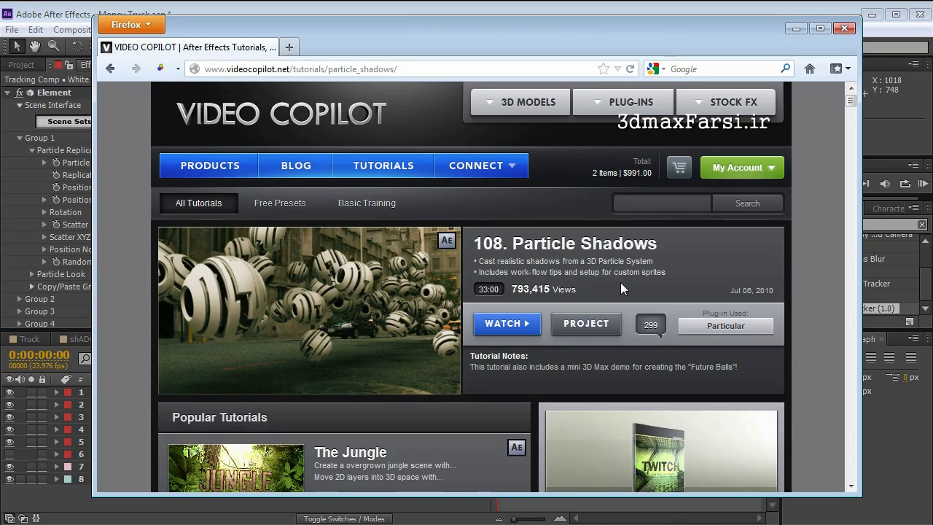
{"action": "left_click", "coordinate": [498, 6]}
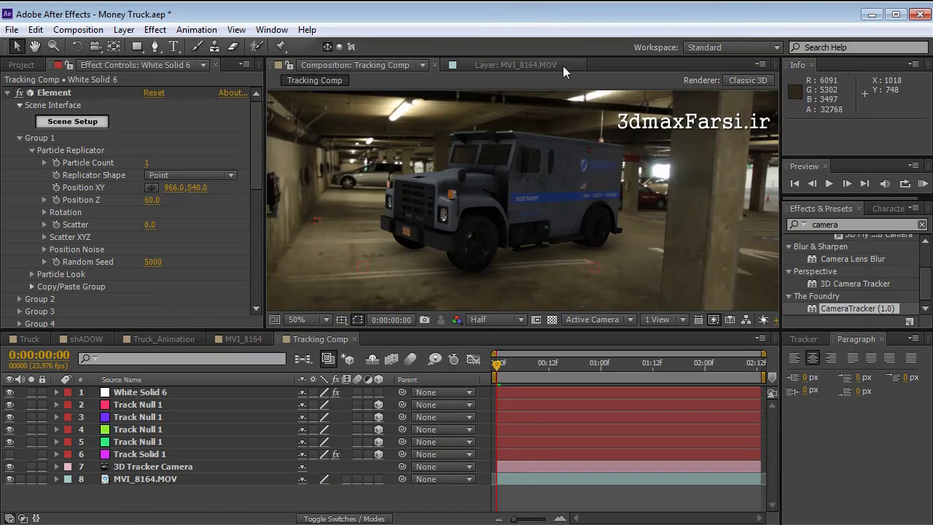
Step: Create a black solid layer at the composition size of 1920 by 1080 pixels
{"action": "left_click", "coordinate": [124, 30]}
{"action": "mouse_move", "coordinate": [131, 45]}
{"action": "left_click", "coordinate": [430, 61]}
{"action": "left_click", "coordinate": [282, 375]}
{"action": "left_click_drag", "start_coordinate": [273, 391], "coordinate": [103, 503]}
{"action": "key", "text": "Return"}
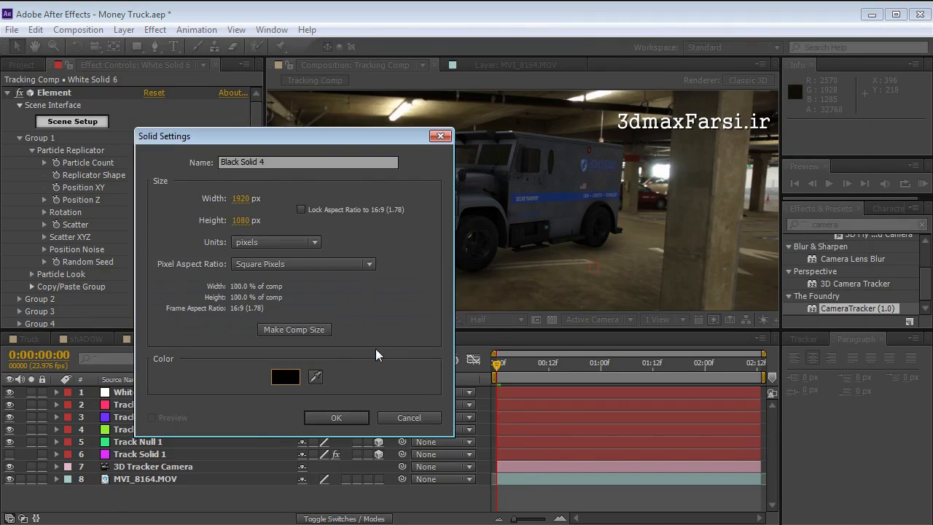
{"action": "key", "text": "Return"}
{"action": "left_click", "coordinate": [155, 45]}
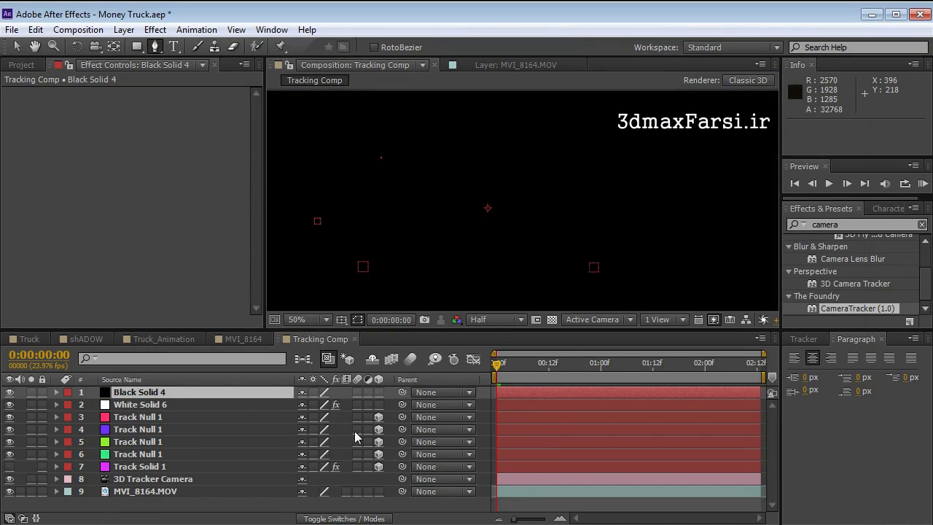
Step: Make the black solid a 3D layer, lay it flat with an orientation of 270°, 0°, 0°, and place it beneath the truck layer
{"action": "left_click", "coordinate": [378, 392]}
{"action": "key", "text": "w"}
{"action": "left_click_drag", "start_coordinate": [474, 254], "coordinate": [518, 251]}
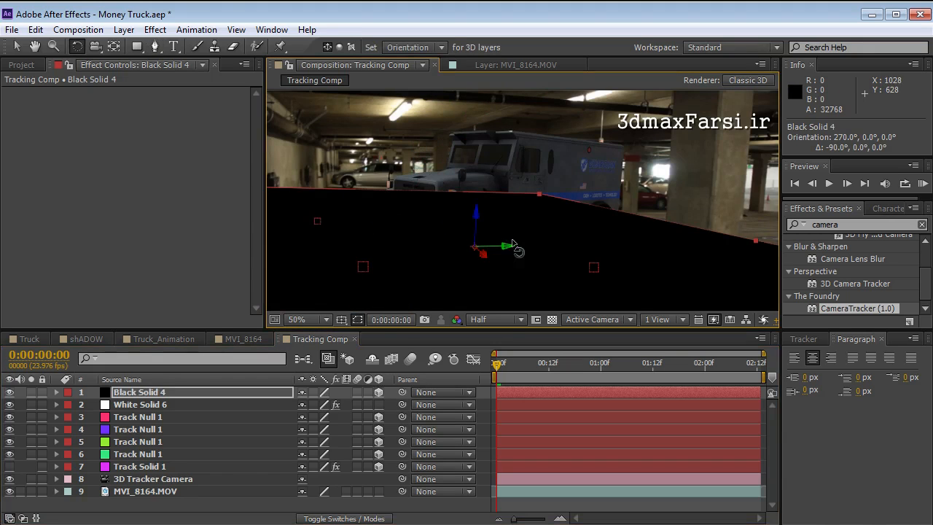
{"action": "left_click_drag", "start_coordinate": [135, 393], "coordinate": [135, 412]}
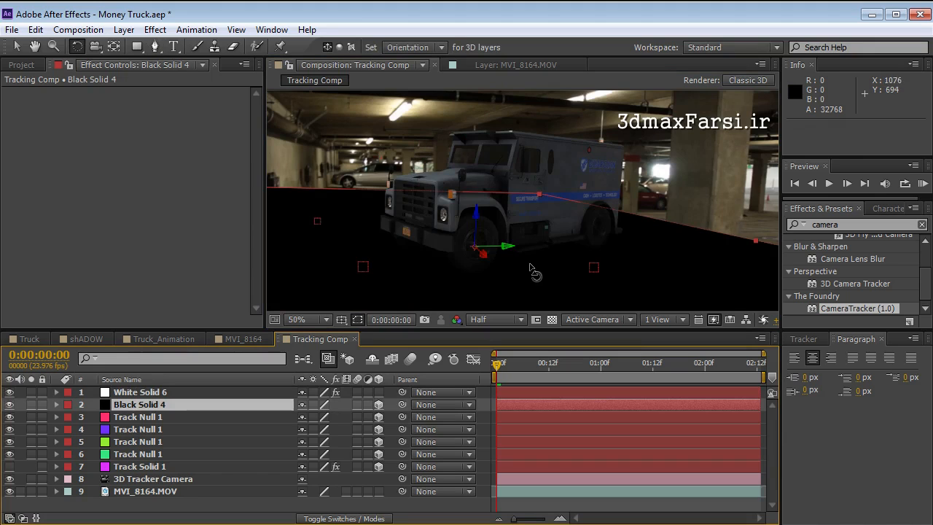
Step: Draw a four-point mask on the black solid around the truck's footprint and adjust its rear corner under the body
{"action": "left_click", "coordinate": [155, 46]}
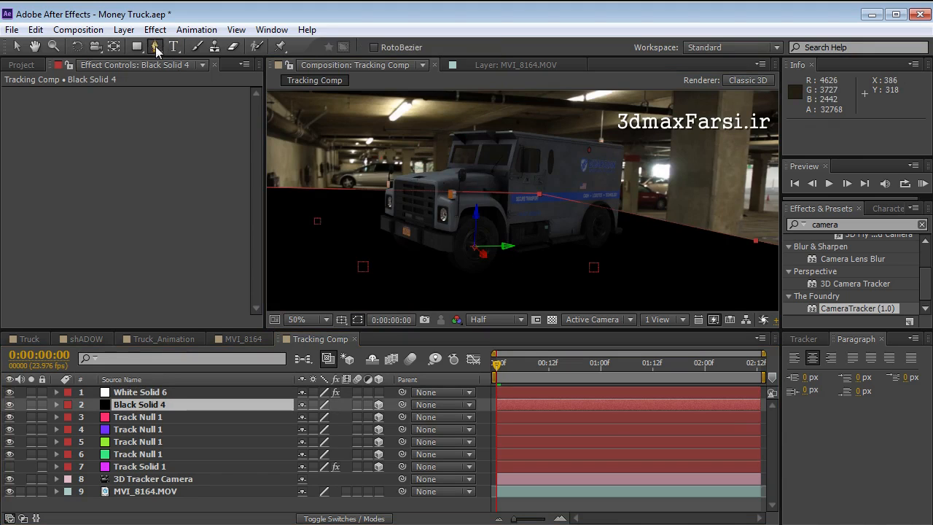
{"action": "left_click", "coordinate": [394, 249]}
{"action": "left_click", "coordinate": [468, 276]}
{"action": "left_click", "coordinate": [606, 245]}
{"action": "left_click", "coordinate": [540, 223]}
{"action": "left_click", "coordinate": [393, 247]}
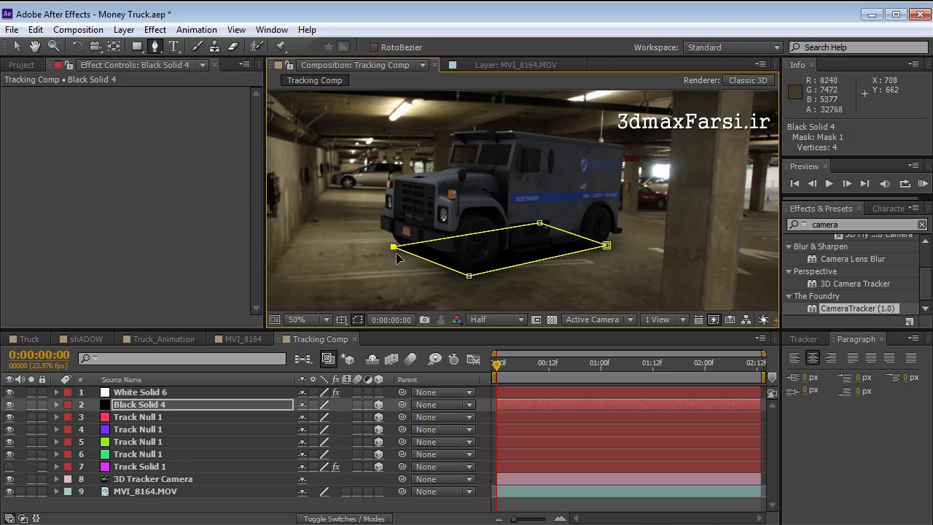
{"action": "key", "text": "v"}
{"action": "left_click_drag", "start_coordinate": [540, 222], "coordinate": [545, 227]}
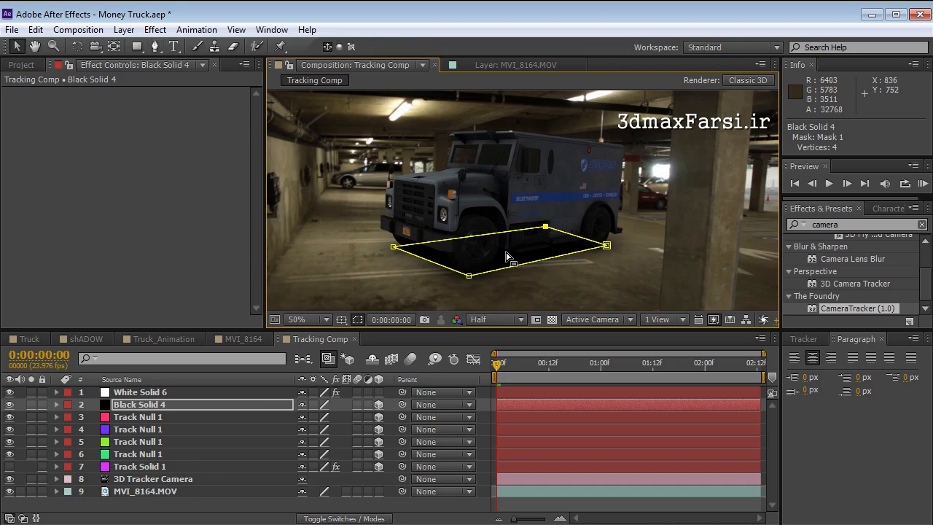
Step: Set the black solid's mask feather to 68 pixels and scrub to frame 19 to check the fake shadow
{"action": "key", "text": "f"}
{"action": "left_click_drag", "start_coordinate": [332, 436], "coordinate": [522, 434]}
{"action": "left_click", "coordinate": [540, 421]}
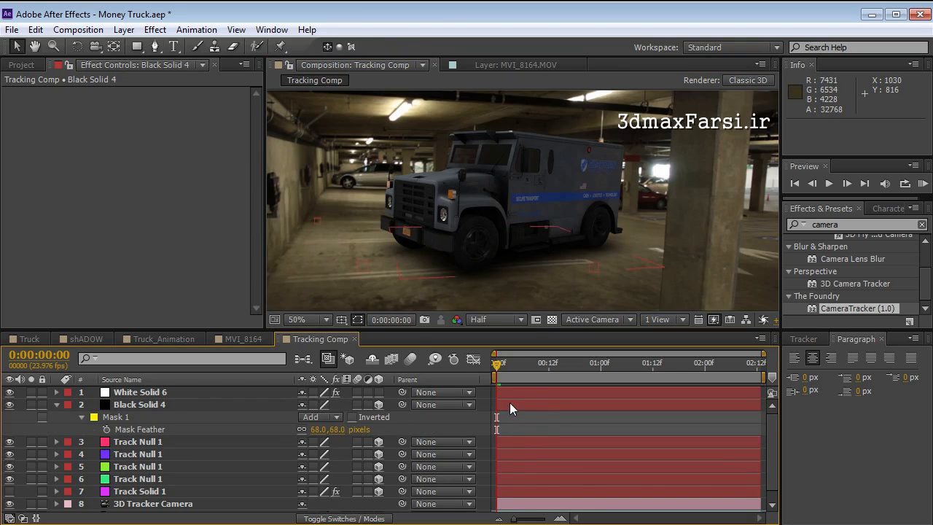
{"action": "left_click", "coordinate": [509, 403]}
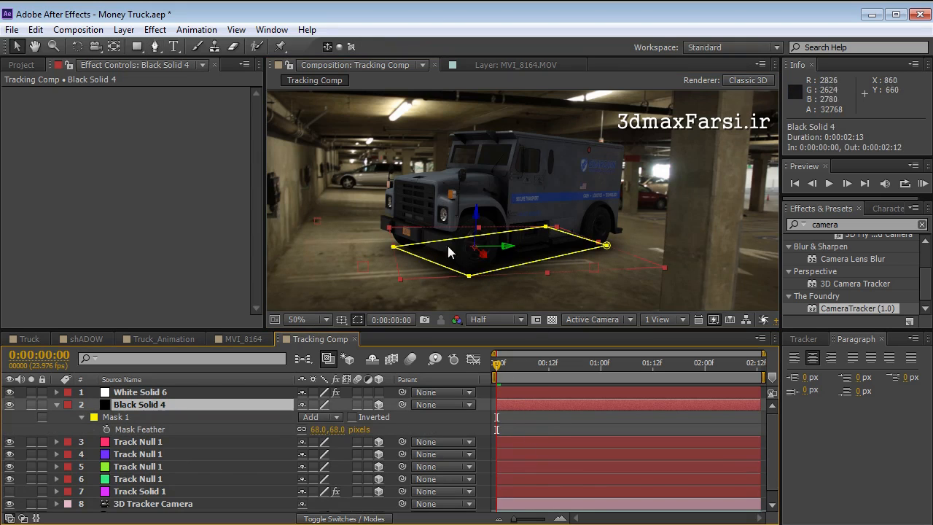
{"action": "left_click", "coordinate": [535, 430]}
{"action": "left_click_drag", "start_coordinate": [496, 363], "coordinate": [579, 369]}
Step: Disable ambient occlusion in the render settings of the truck layer's Element effect
{"action": "left_click", "coordinate": [140, 392]}
{"action": "scroll", "coordinate": [248, 219], "scroll_direction": "down", "scroll_amount": 10}
{"action": "left_click", "coordinate": [148, 147]}
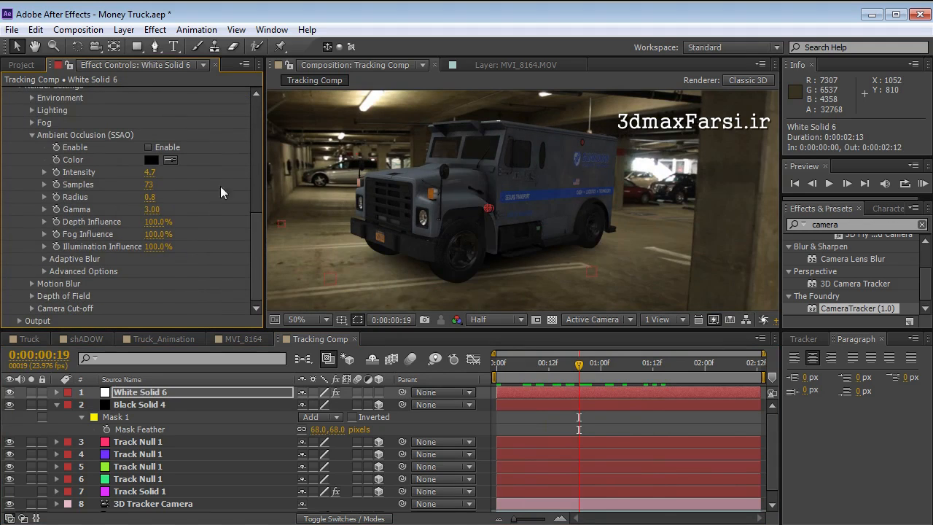
Step: Adjust the mask expansion on the black solid's shadow mask and scrub to frame 8 to check it
{"action": "left_click", "coordinate": [524, 405]}
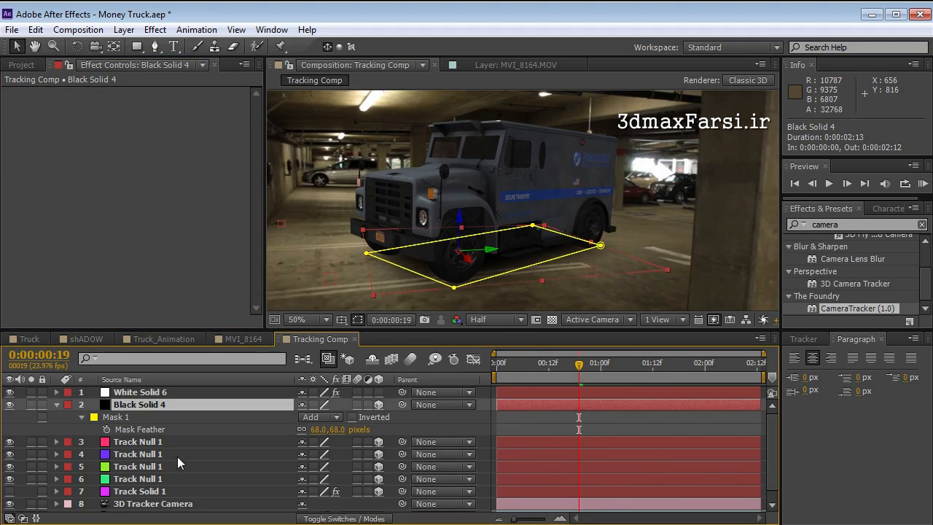
{"action": "key", "text": "f"}
{"action": "key", "text": "m"}
{"action": "key", "text": "m"}
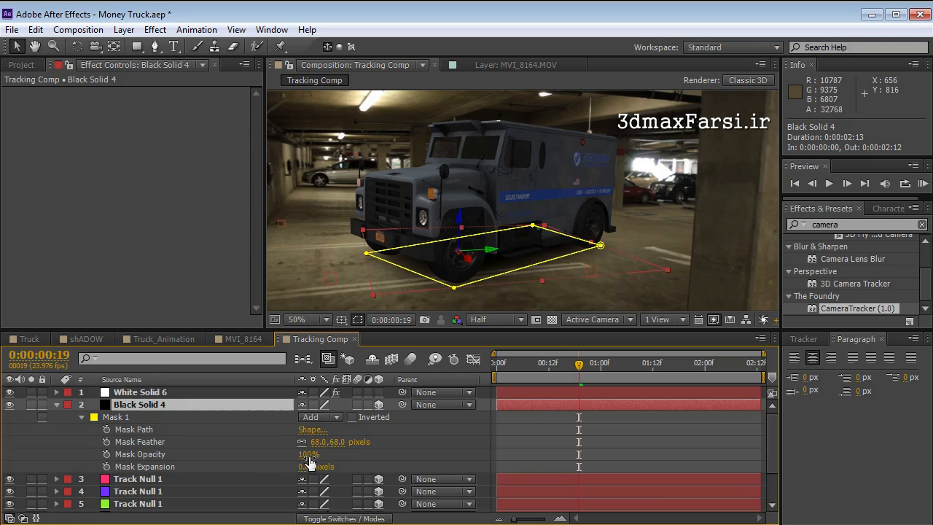
{"action": "left_click_drag", "start_coordinate": [306, 467], "coordinate": [329, 438]}
{"action": "key", "text": "F2"}
{"action": "left_click_drag", "start_coordinate": [580, 364], "coordinate": [532, 382]}
Step: Set the black solid's opacity to 89%
{"action": "left_click", "coordinate": [521, 405]}
{"action": "key", "text": "t"}
{"action": "left_click_drag", "start_coordinate": [306, 417], "coordinate": [301, 419]}
Step: Re-enable ambient occlusion in the truck layer's Element render settings
{"action": "left_click", "coordinate": [511, 394]}
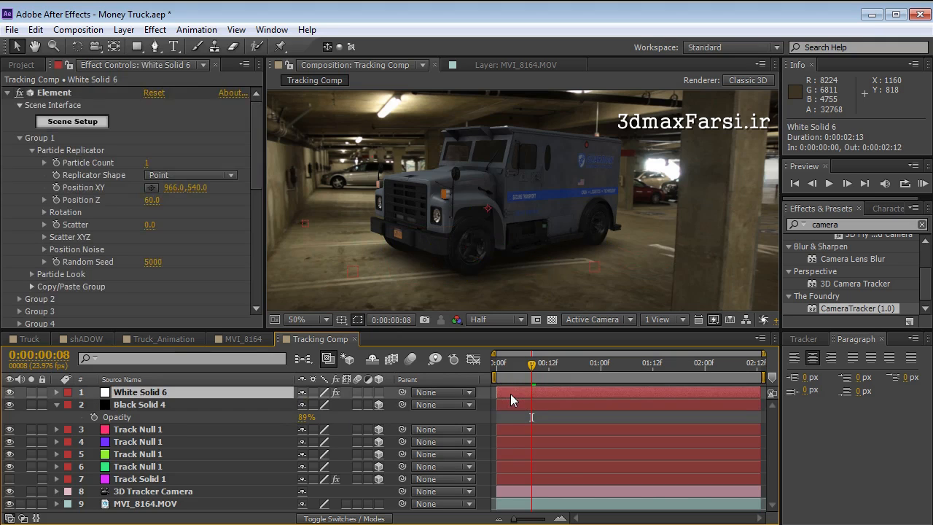
{"action": "scroll", "coordinate": [246, 225], "scroll_direction": "down", "scroll_amount": 10}
{"action": "left_click", "coordinate": [155, 172]}
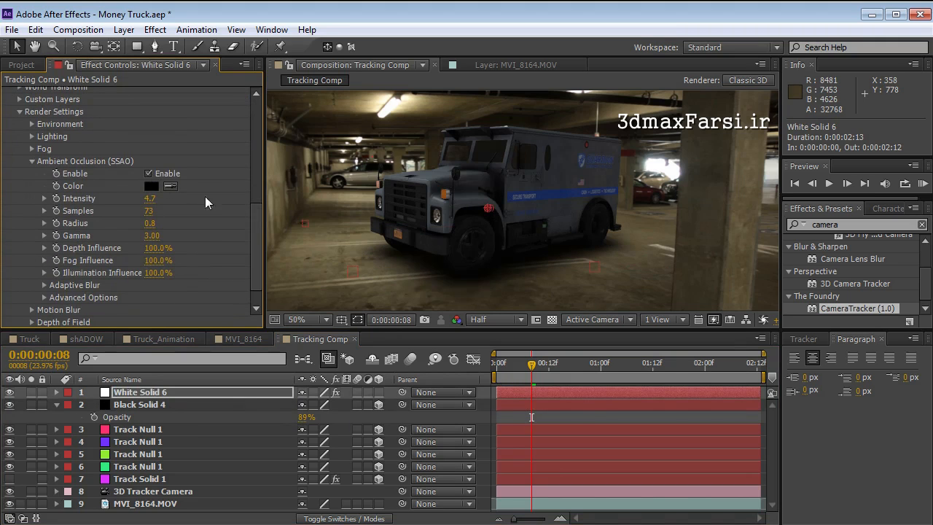
Step: Delete the masked black solid used as the fake shadow
{"action": "left_click", "coordinate": [579, 412]}
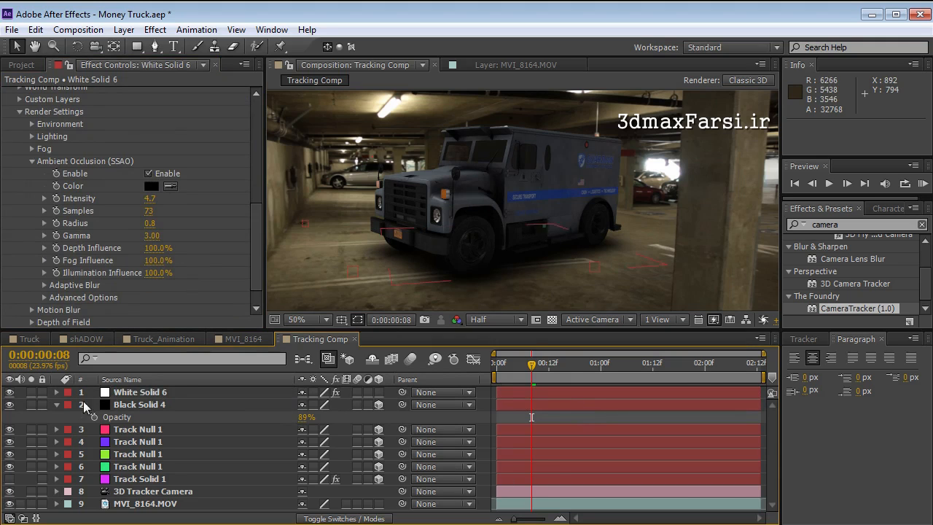
{"action": "left_click", "coordinate": [132, 405]}
{"action": "key", "text": "Delete"}
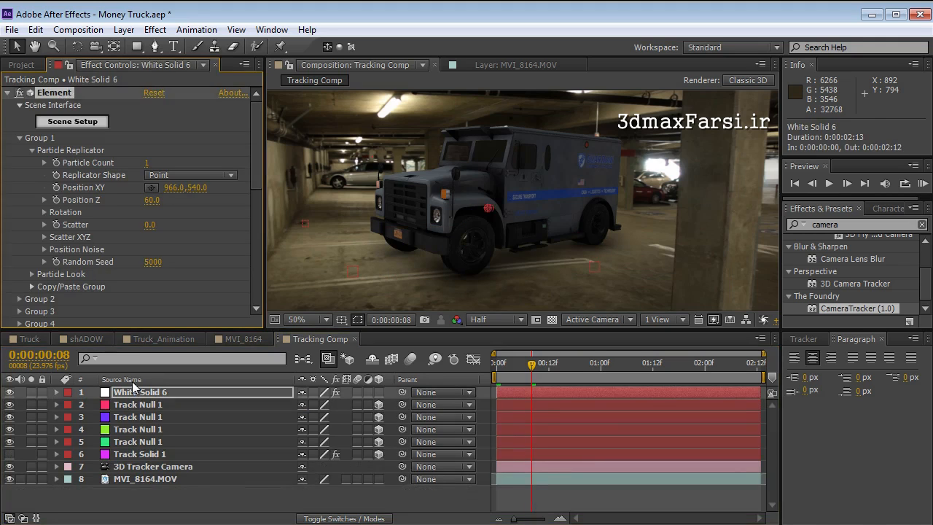
Step: Rename the White Solid 6 layer as Element
{"action": "key", "text": "Return"}
{"action": "type", "text": "Element"}
{"action": "key", "text": "Return"}
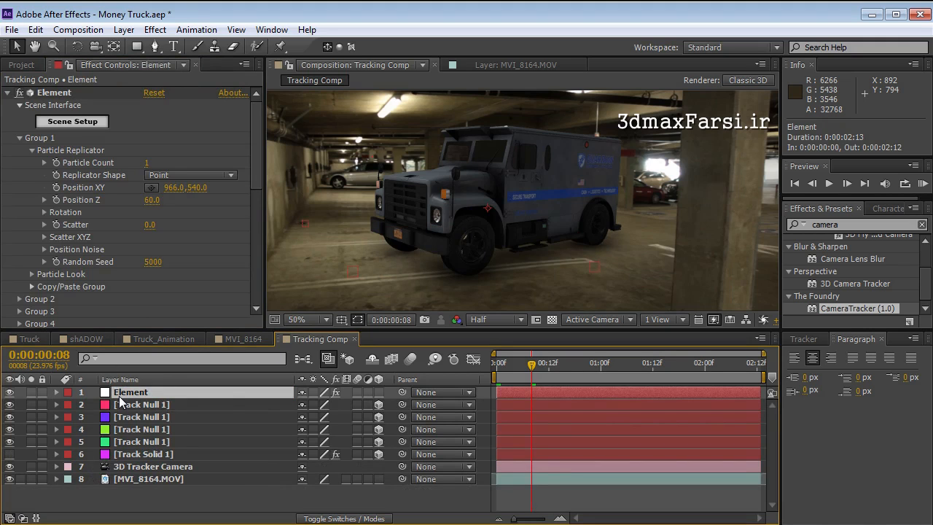
Step: Open the editing commands for the Element layer
{"action": "left_click", "coordinate": [35, 29]}
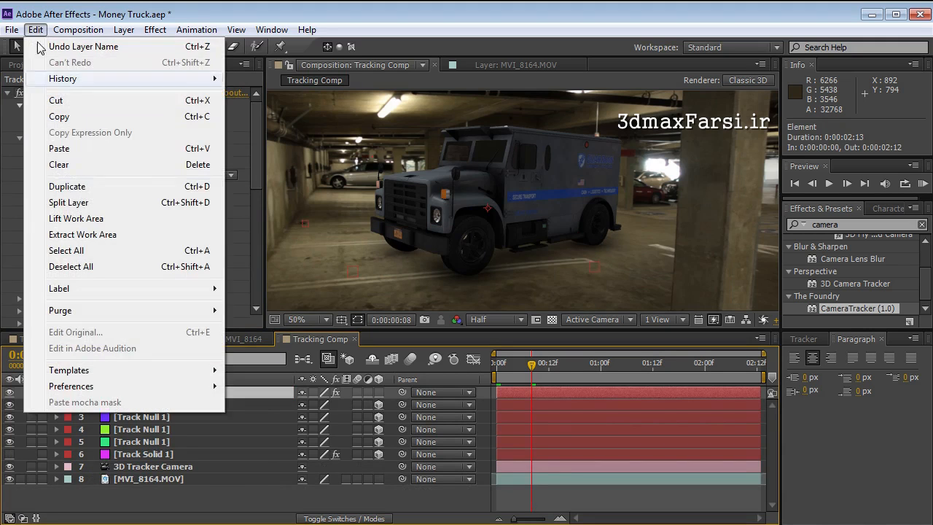
Step: Duplicate the Element layer and pre-compose the copy as "E Shadow", moving all attributes into the new composition
{"action": "left_click", "coordinate": [72, 184]}
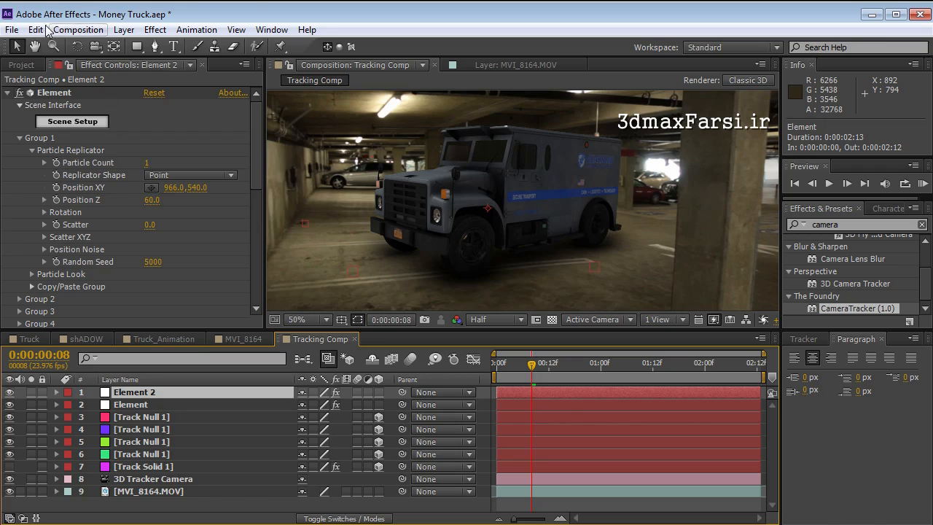
{"action": "left_click", "coordinate": [77, 29]}
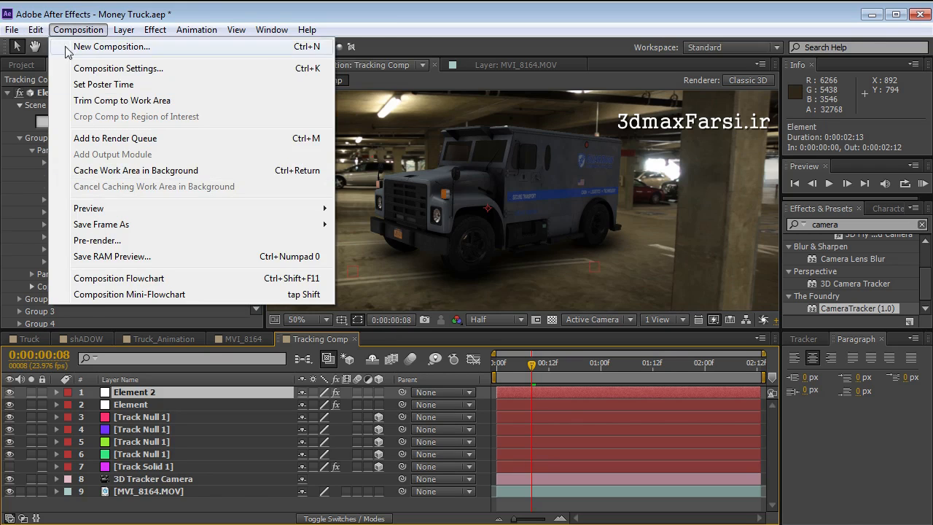
{"action": "left_click", "coordinate": [124, 30]}
{"action": "left_click", "coordinate": [124, 30]}
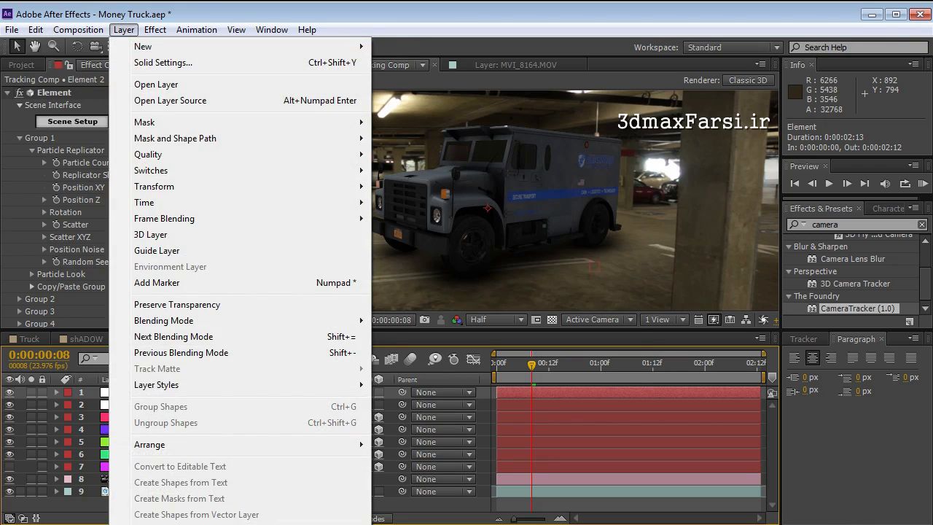
{"action": "left_click", "coordinate": [167, 524]}
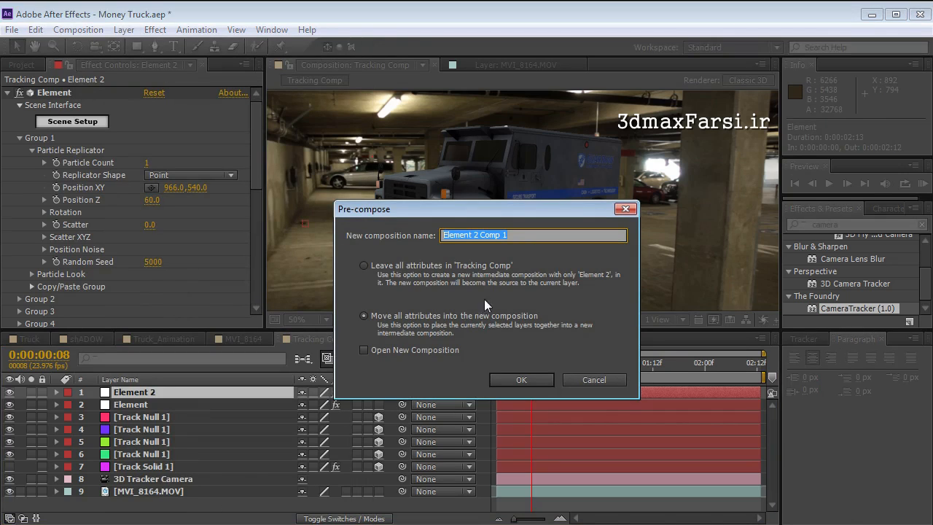
{"action": "type", "text": "E"}
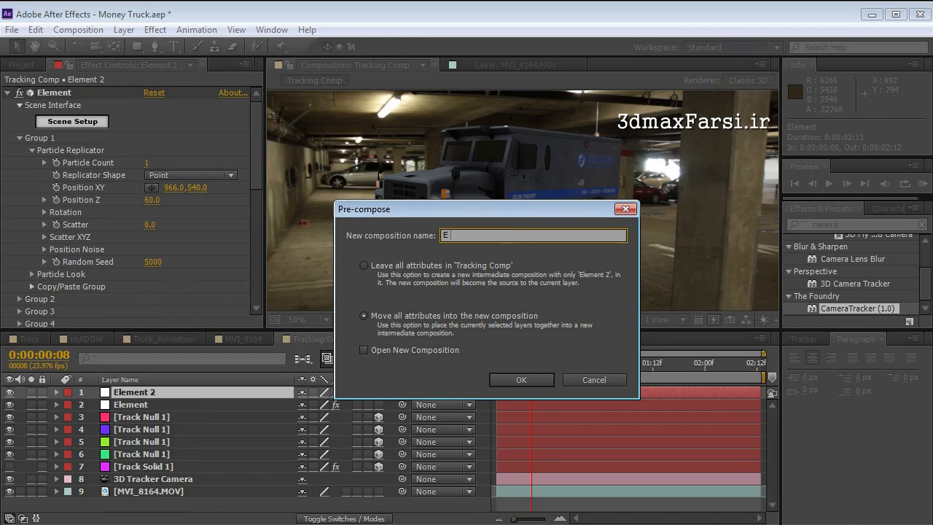
{"action": "type", "text": " Shadow"}
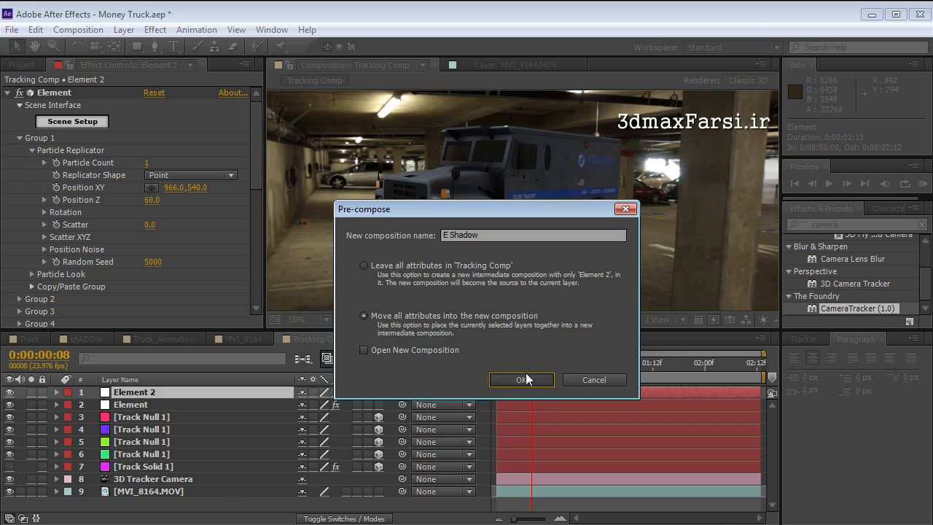
{"action": "left_click", "coordinate": [522, 379]}
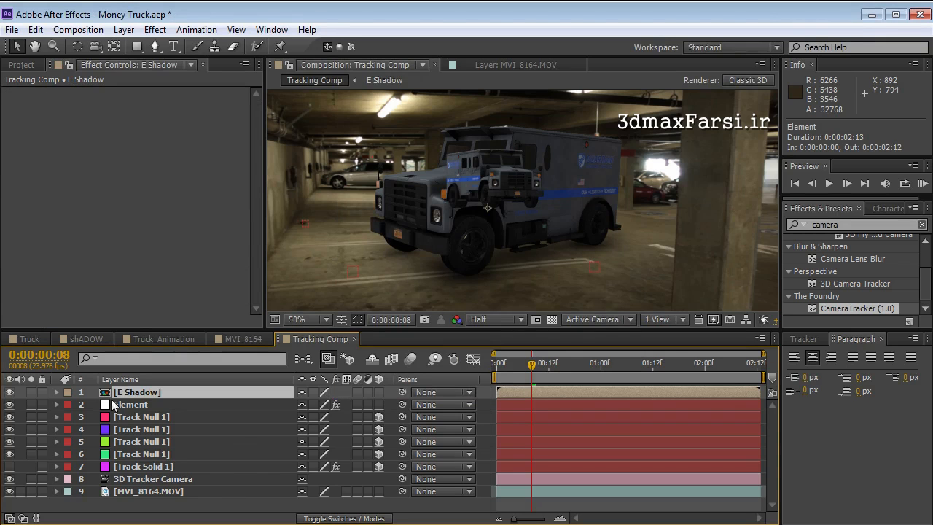
Step: Open the E Shadow composition and remove the plane model from Element 2's scene setup, leaving the Truck selected
{"action": "double_click", "coordinate": [107, 393]}
{"action": "left_click", "coordinate": [527, 394]}
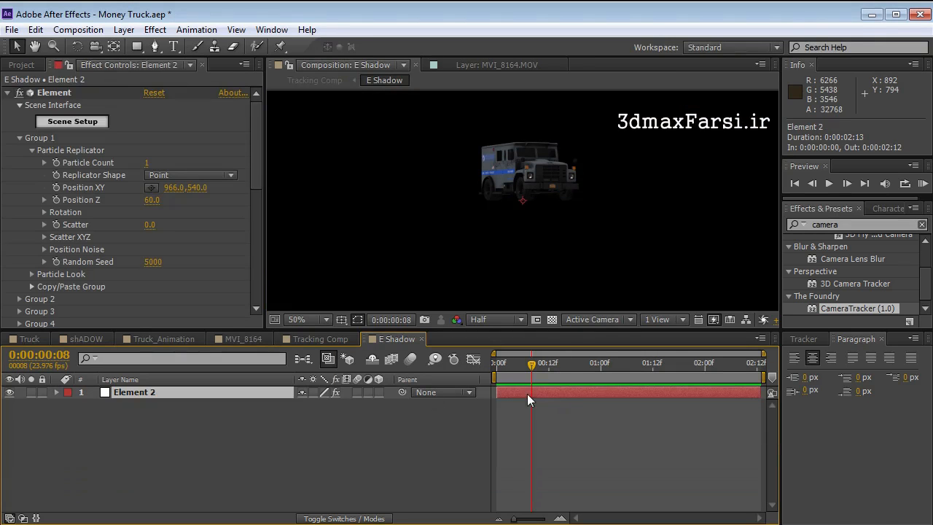
{"action": "left_click", "coordinate": [73, 122]}
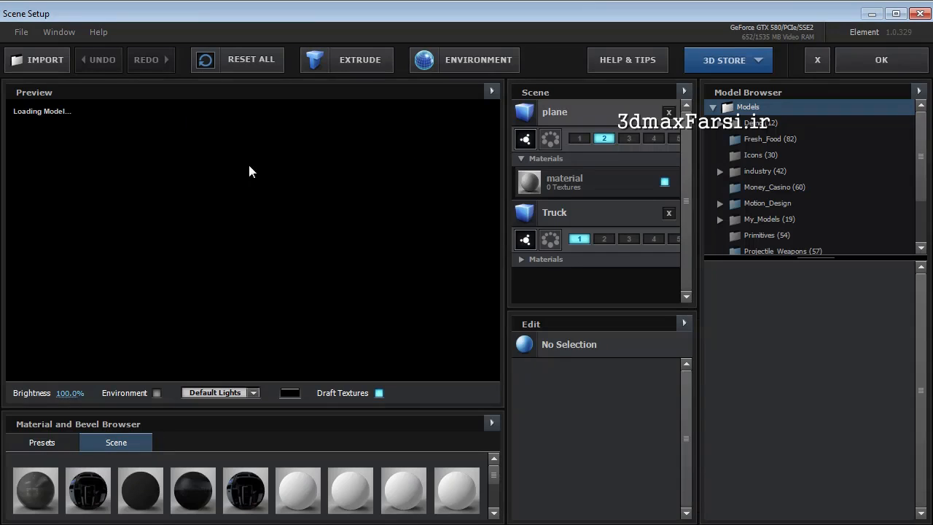
{"action": "left_click", "coordinate": [535, 108]}
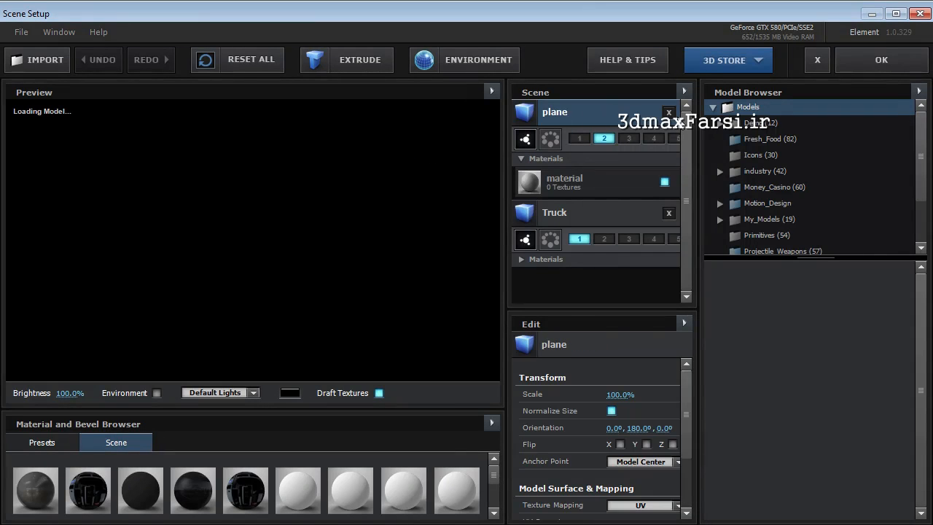
{"action": "left_click", "coordinate": [668, 111]}
{"action": "left_click", "coordinate": [601, 115]}
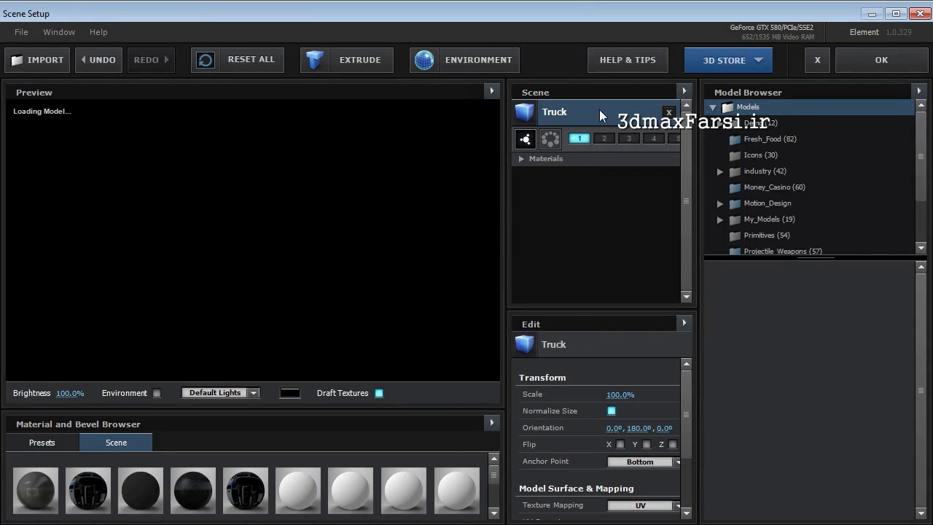
Step: Create a new material in the scene and apply it to the Truck model
{"action": "left_click", "coordinate": [489, 423]}
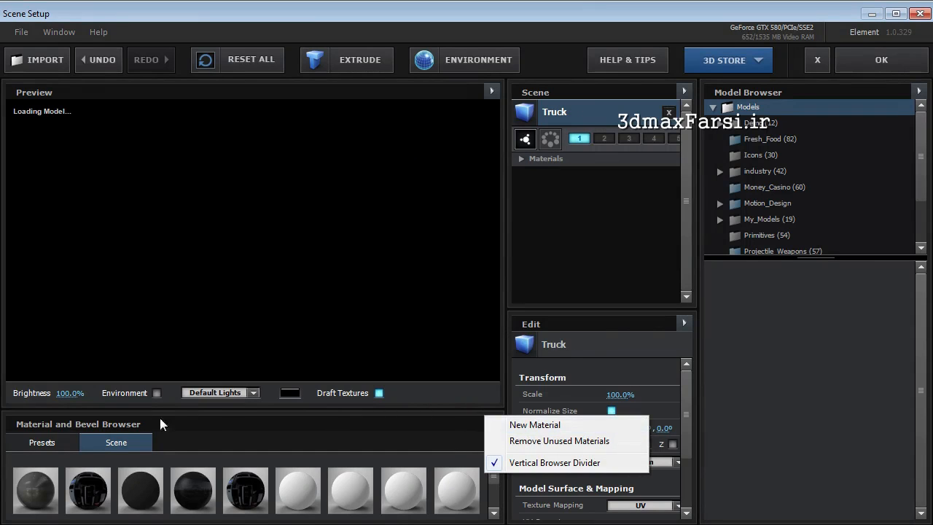
{"action": "left_click", "coordinate": [514, 425]}
{"action": "left_click_drag", "start_coordinate": [489, 476], "coordinate": [494, 501]}
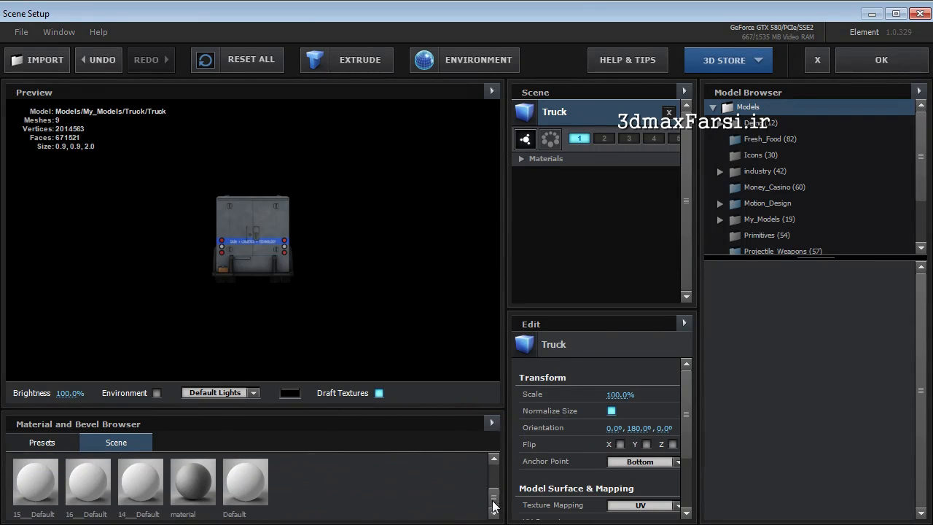
{"action": "left_click", "coordinate": [247, 487]}
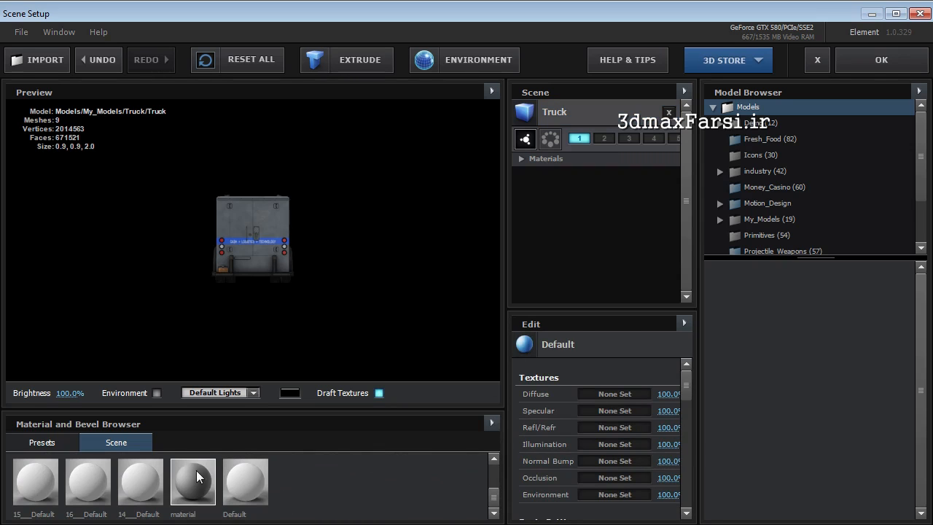
{"action": "left_click_drag", "start_coordinate": [243, 492], "coordinate": [345, 248]}
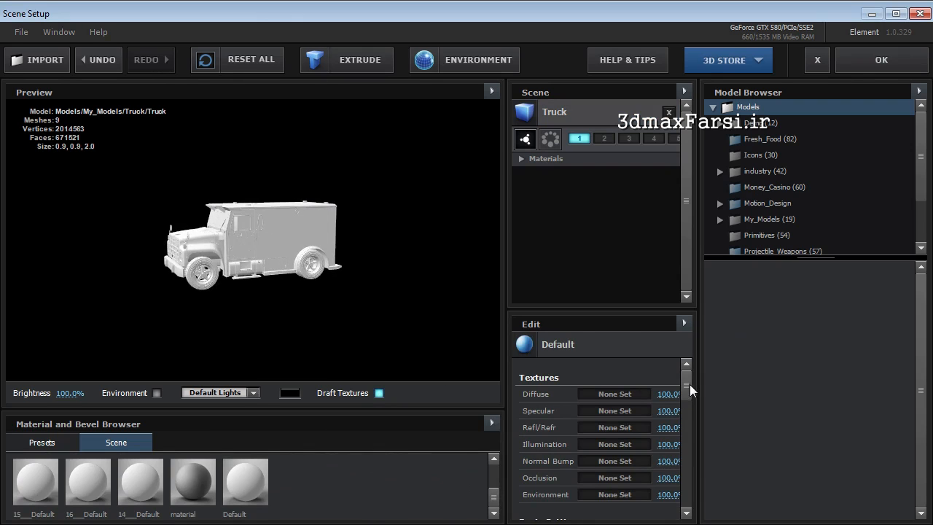
Step: Accept white (FFFFFF) as the new material's color, set its illumination intensity to 100%, and apply the scene setup
{"action": "left_click_drag", "start_coordinate": [690, 384], "coordinate": [688, 409]}
{"action": "left_click", "coordinate": [609, 407]}
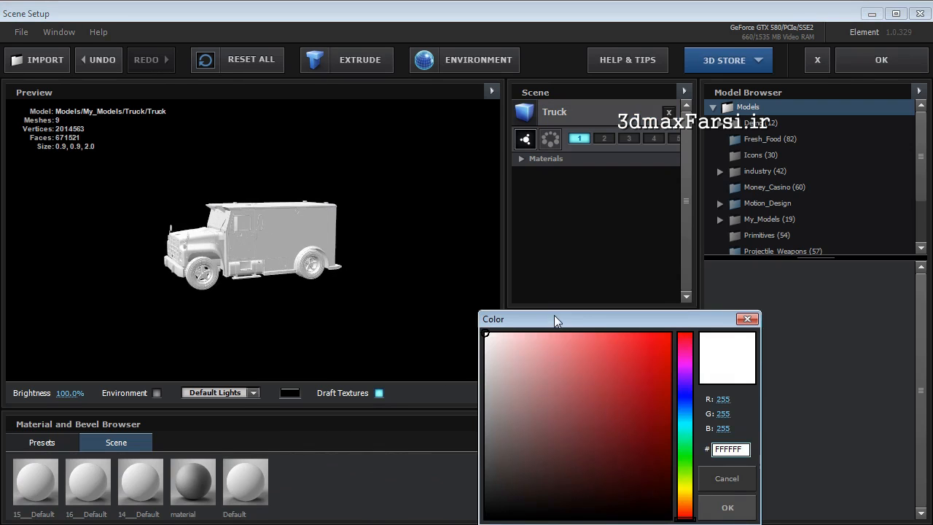
{"action": "left_click_drag", "start_coordinate": [554, 319], "coordinate": [578, 240]}
{"action": "left_click", "coordinate": [752, 430]}
{"action": "left_click_drag", "start_coordinate": [693, 406], "coordinate": [690, 468]}
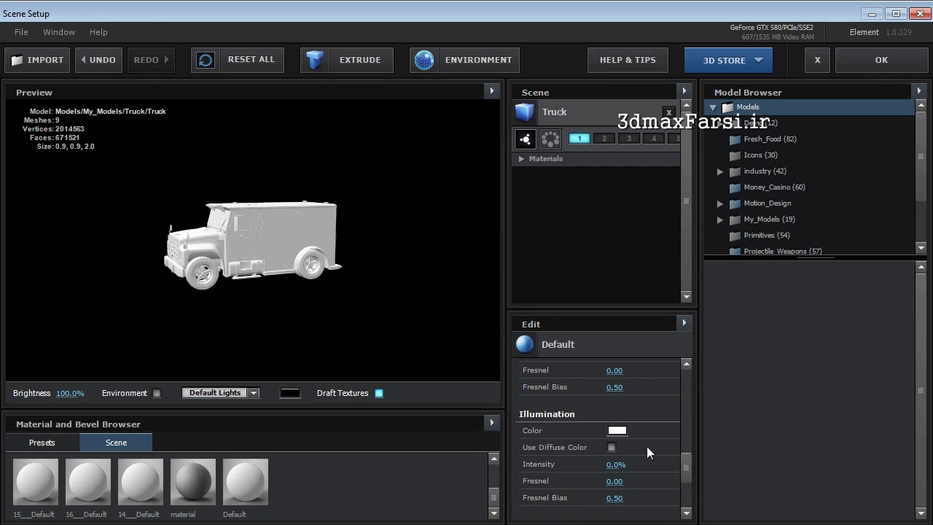
{"action": "left_click", "coordinate": [619, 465]}
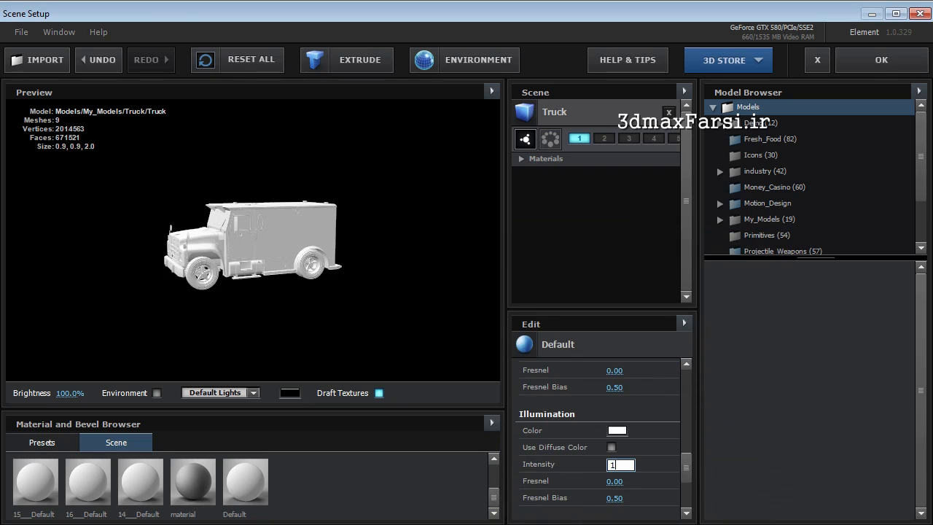
{"action": "key", "text": "Return"}
{"action": "left_click_drag", "start_coordinate": [241, 125], "coordinate": [172, 290]}
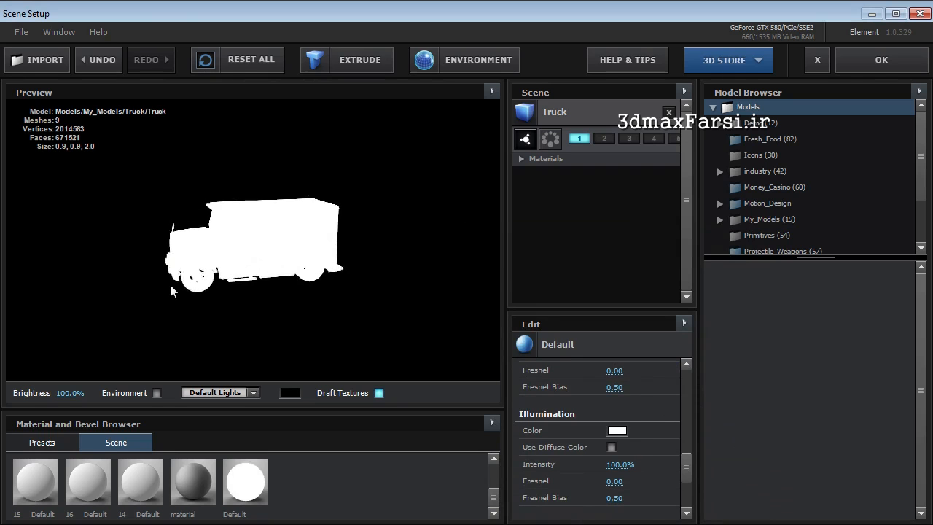
{"action": "left_click", "coordinate": [880, 60]}
Step: Add a two-node camera with the 200mm preset to the E Shadow composition
{"action": "left_click", "coordinate": [123, 29]}
{"action": "mouse_move", "coordinate": [126, 46]}
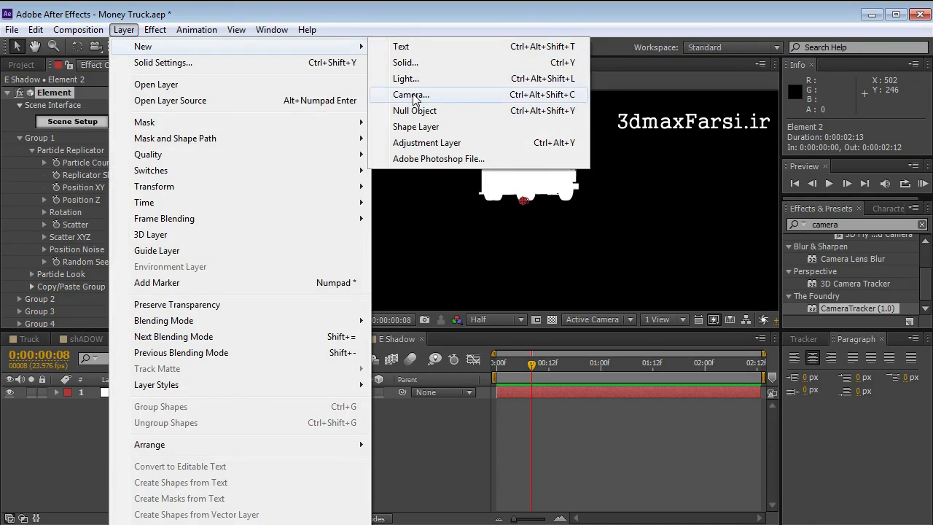
{"action": "left_click", "coordinate": [412, 95]}
{"action": "left_click", "coordinate": [451, 195]}
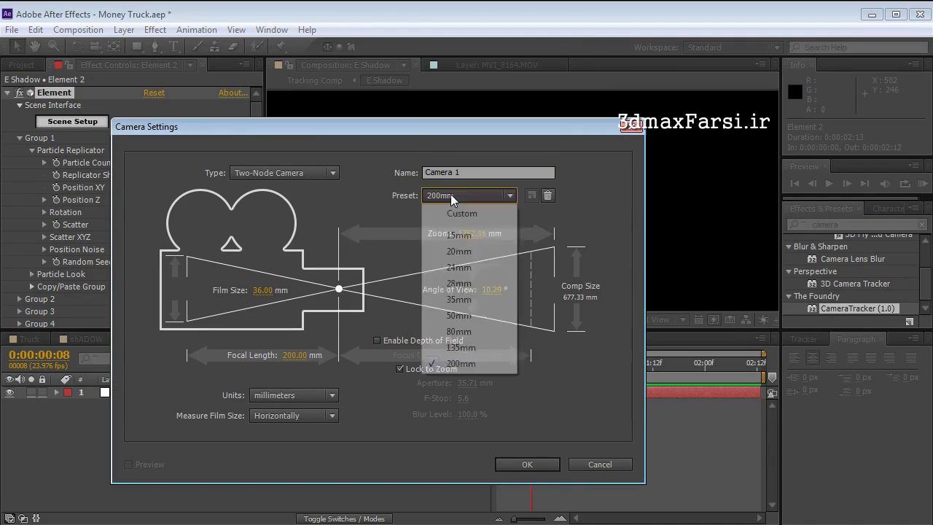
{"action": "left_click", "coordinate": [466, 364]}
{"action": "left_click", "coordinate": [527, 463]}
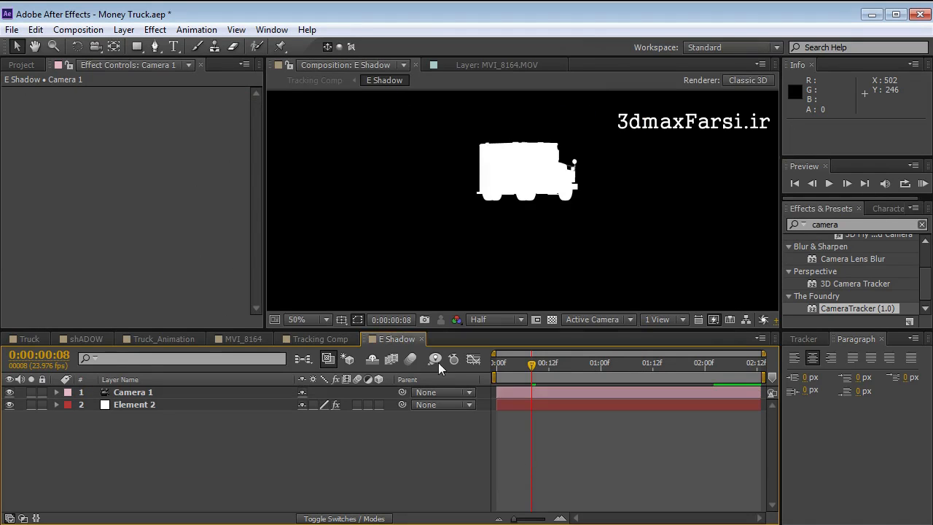
Step: Orbit Camera 1 until it looks straight down on the truck from above
{"action": "left_click", "coordinate": [95, 46]}
{"action": "left_click_drag", "start_coordinate": [487, 261], "coordinate": [481, 136]}
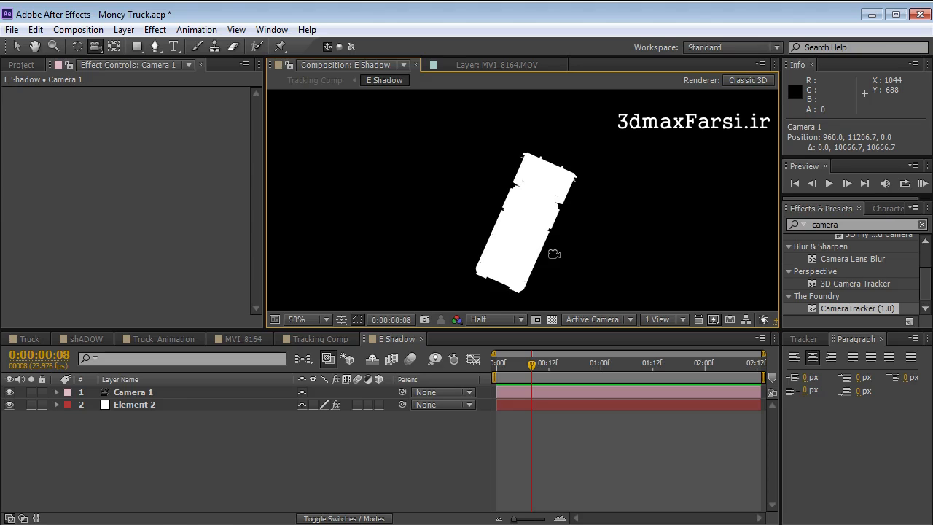
{"action": "key", "text": "grave"}
{"action": "key", "text": "grave"}
Step: Set Camera 1's Z Rotation to 114° to align the truck horizontally in the frame
{"action": "key", "text": "r"}
{"action": "key", "text": "comma"}
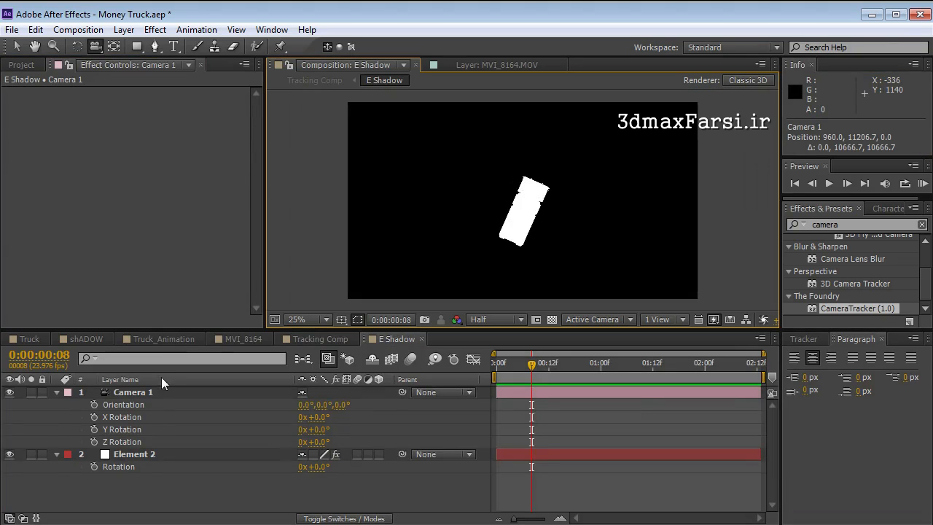
{"action": "left_click", "coordinate": [148, 395]}
{"action": "key", "text": "r"}
{"action": "key", "text": "r"}
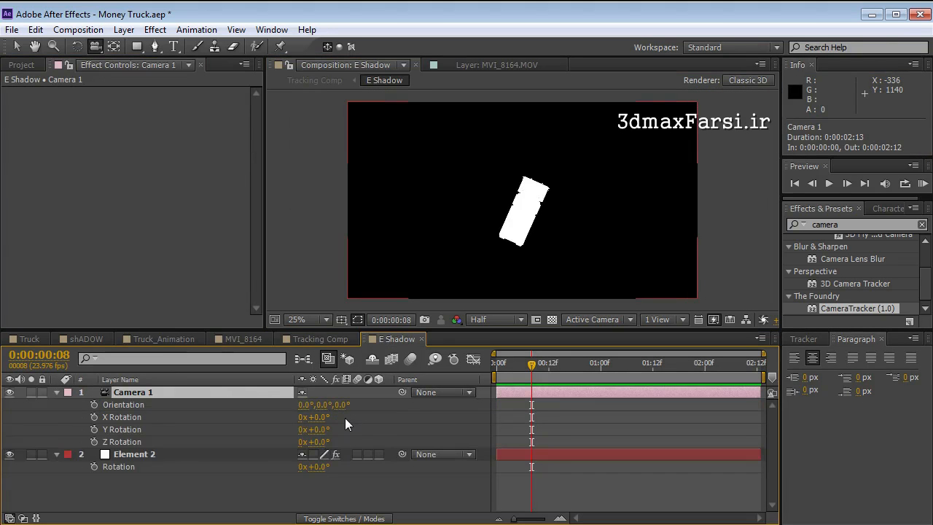
{"action": "left_click_drag", "start_coordinate": [323, 442], "coordinate": [382, 421]}
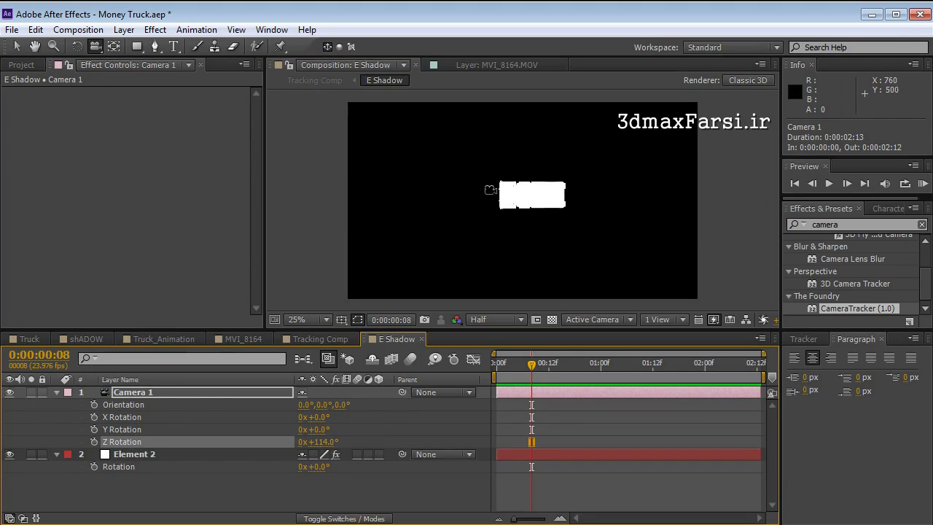
Step: Raise Camera 1's zoom to about 22987 pixels and shift the camera sideways to center the truck, undoing the extra vertical move
{"action": "left_click", "coordinate": [154, 392]}
{"action": "key", "text": "a"}
{"action": "key", "text": "a"}
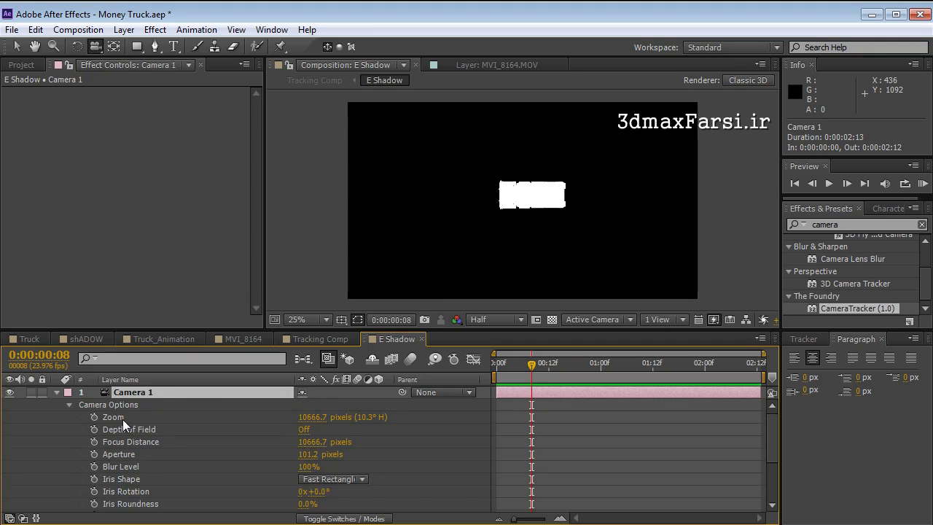
{"action": "left_click_drag", "start_coordinate": [304, 419], "coordinate": [562, 409]}
{"action": "left_click_drag", "start_coordinate": [551, 191], "coordinate": [539, 209]}
{"action": "left_click_drag", "start_coordinate": [510, 247], "coordinate": [529, 219]}
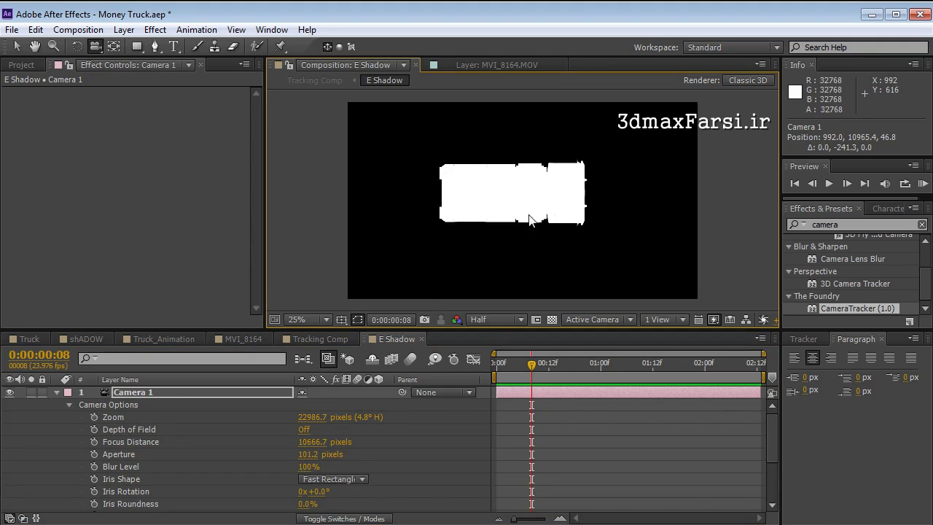
{"action": "key", "text": "ctrl+z"}
Step: Increase Camera 1's zoom further to enlarge the truck, and re-center it in the frame
{"action": "left_click_drag", "start_coordinate": [299, 421], "coordinate": [437, 419]}
{"action": "left_click_drag", "start_coordinate": [527, 202], "coordinate": [514, 194]}
{"action": "left_click", "coordinate": [56, 392]}
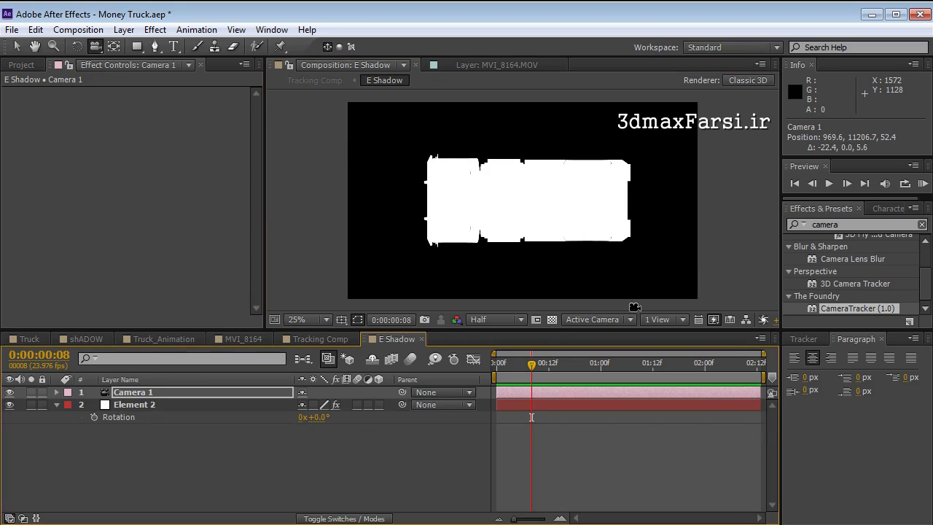
Step: Turn off Ambient Occlusion (SSAO) in the render settings of the Element 2 layer
{"action": "left_click", "coordinate": [140, 404]}
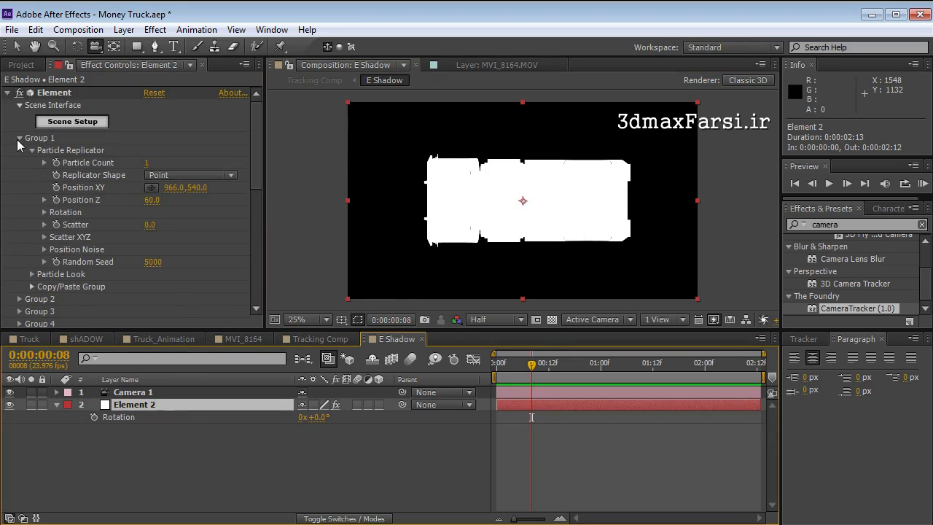
{"action": "left_click", "coordinate": [20, 137]}
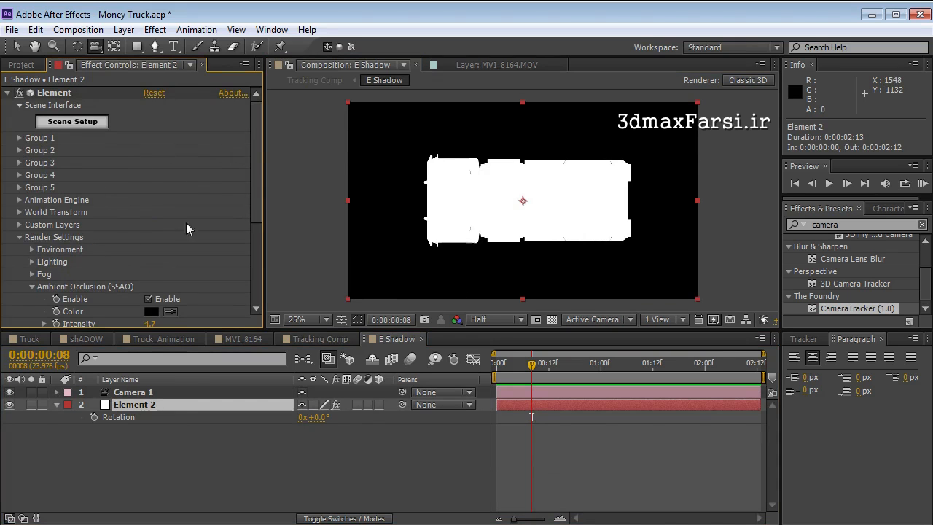
{"action": "left_click_drag", "start_coordinate": [256, 188], "coordinate": [254, 224]}
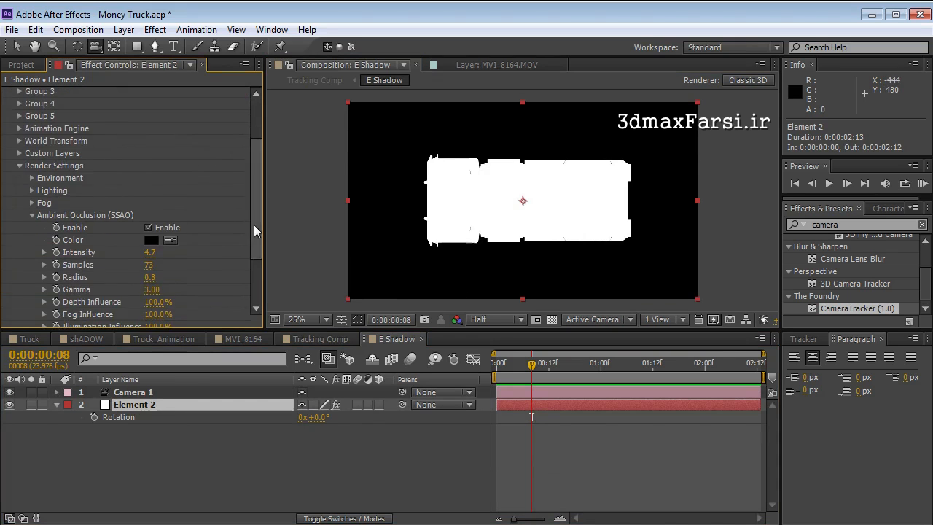
{"action": "left_click", "coordinate": [149, 228]}
{"action": "left_click", "coordinate": [31, 216]}
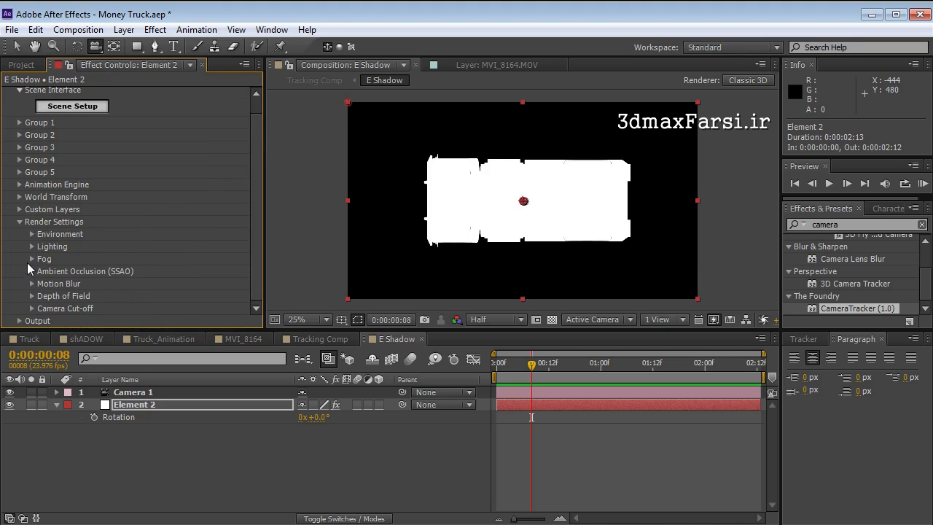
Step: Enable black fog in Element 2's render settings and set the fog opacity to 100%
{"action": "left_click", "coordinate": [31, 259]}
{"action": "left_click", "coordinate": [149, 259]}
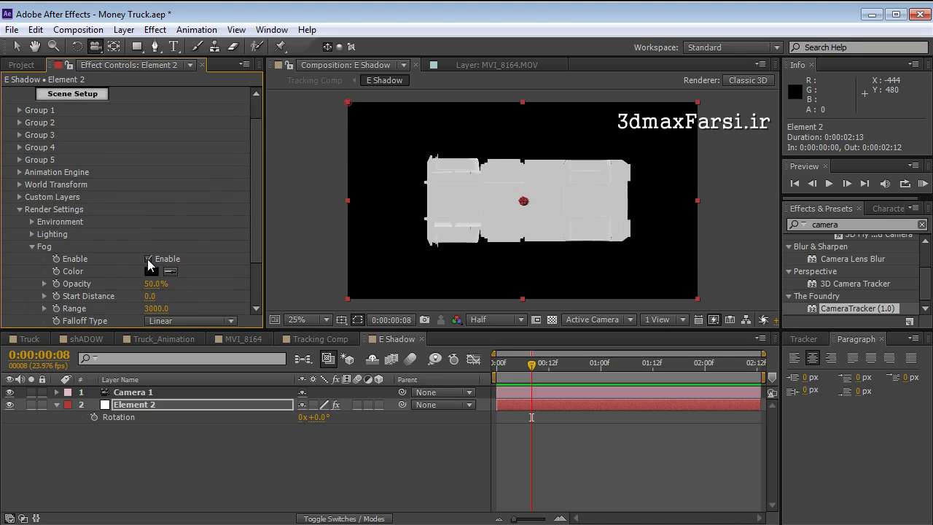
{"action": "left_click_drag", "start_coordinate": [251, 230], "coordinate": [258, 248]}
{"action": "left_click_drag", "start_coordinate": [156, 253], "coordinate": [403, 233]}
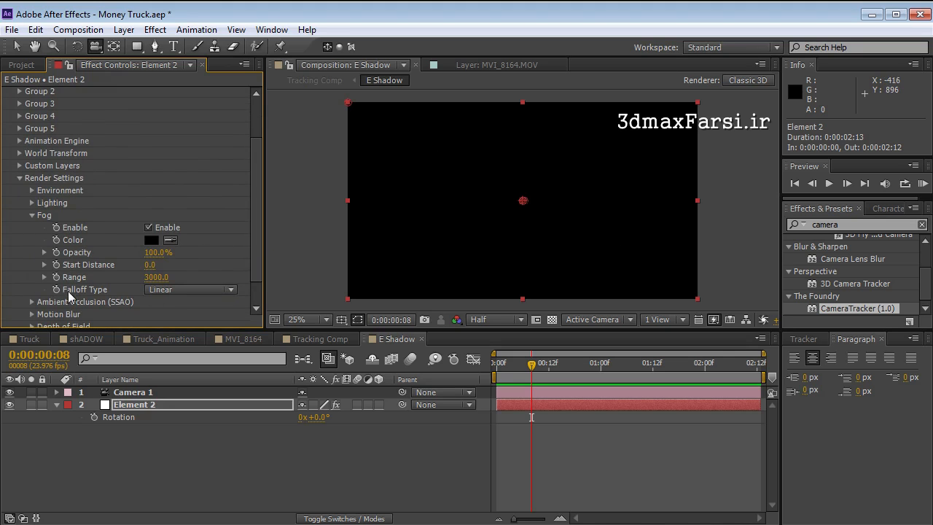
Step: Set Element 2's fog range to -100 and its fog start distance to about 10780
{"action": "left_click", "coordinate": [155, 278]}
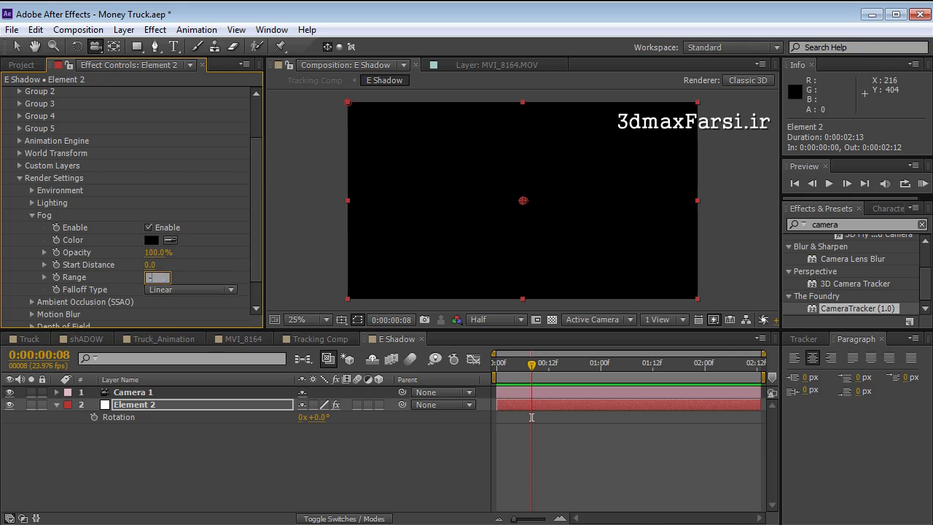
{"action": "type", "text": "-100"}
{"action": "key", "text": "Return"}
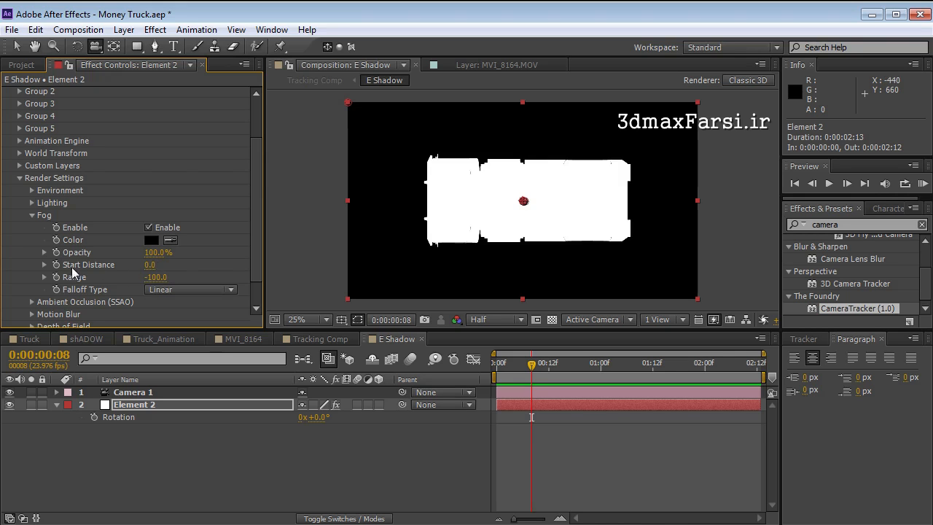
{"action": "left_click_drag", "start_coordinate": [148, 268], "coordinate": [176, 260]}
{"action": "left_click_drag", "start_coordinate": [156, 265], "coordinate": [210, 264]}
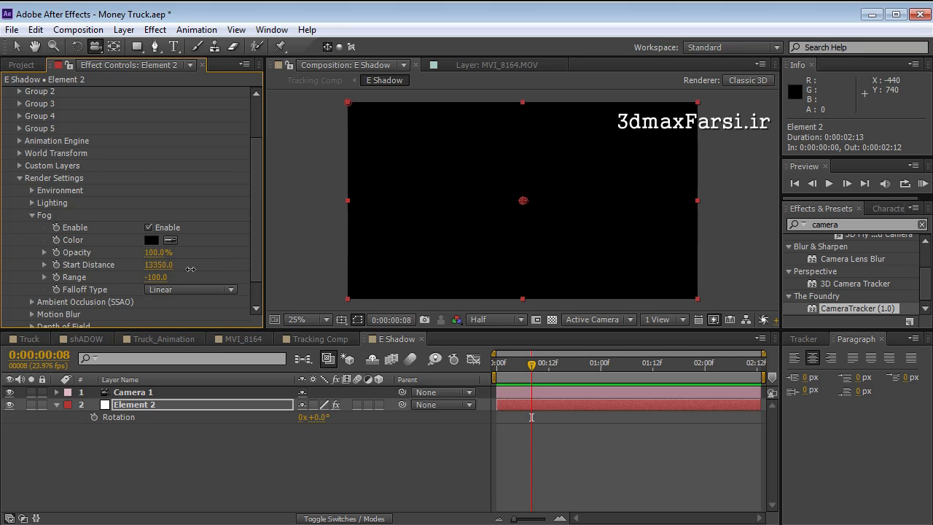
{"action": "mouse_move", "coordinate": [182, 271]}
{"action": "left_mouse_down"}
{"action": "mouse_move", "coordinate": [169, 270]}
{"action": "mouse_move", "coordinate": [204, 263]}
{"action": "mouse_move", "coordinate": [188, 263]}
{"action": "left_mouse_up"}
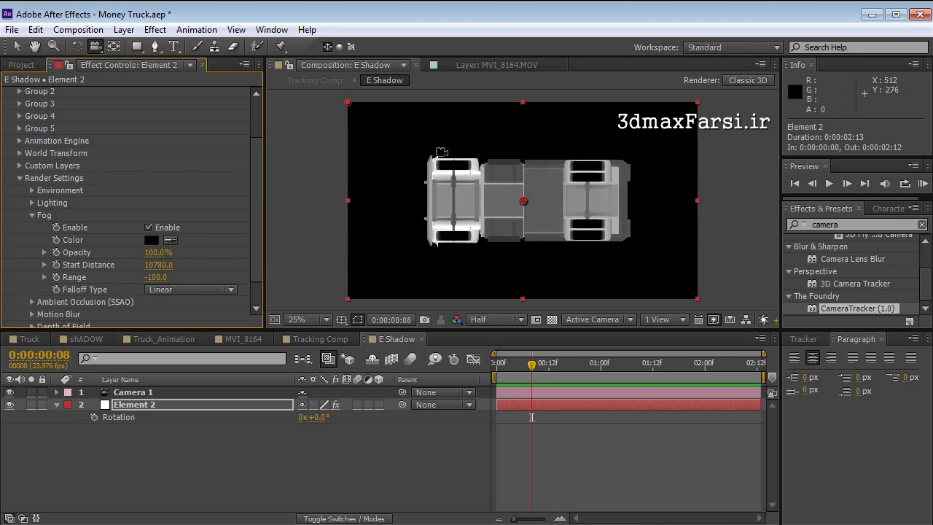
Step: Add a white 1920 × 1080 solid to the E Shadow comp and place it beneath the Element 2 layer
{"action": "left_click", "coordinate": [123, 30]}
{"action": "mouse_move", "coordinate": [135, 46]}
{"action": "left_click", "coordinate": [408, 63]}
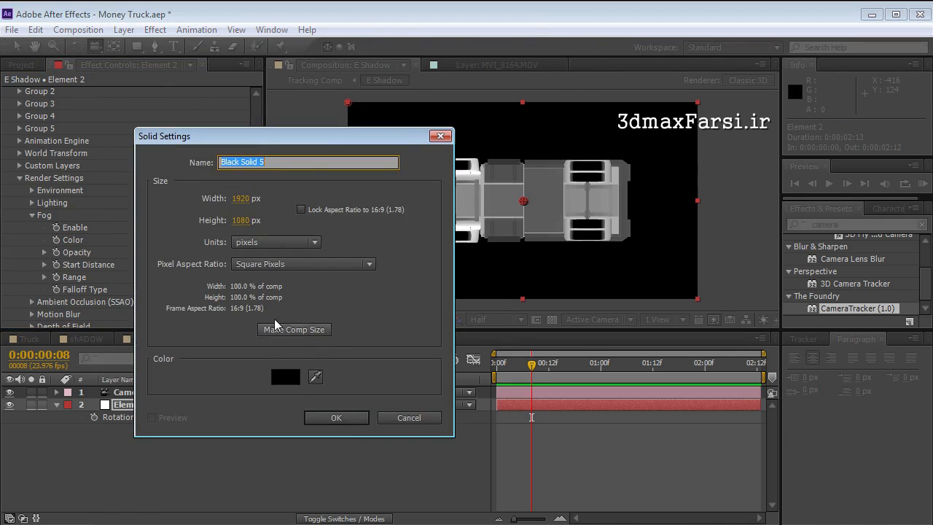
{"action": "left_click", "coordinate": [287, 376]}
{"action": "left_click_drag", "start_coordinate": [240, 350], "coordinate": [86, 253]}
{"action": "key", "text": "Return"}
{"action": "key", "text": "Return"}
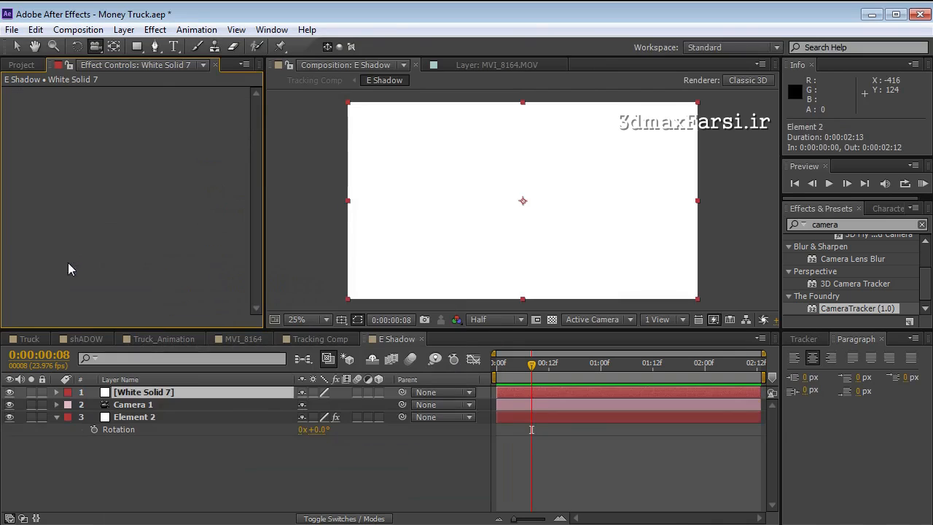
{"action": "left_click_drag", "start_coordinate": [149, 398], "coordinate": [146, 436]}
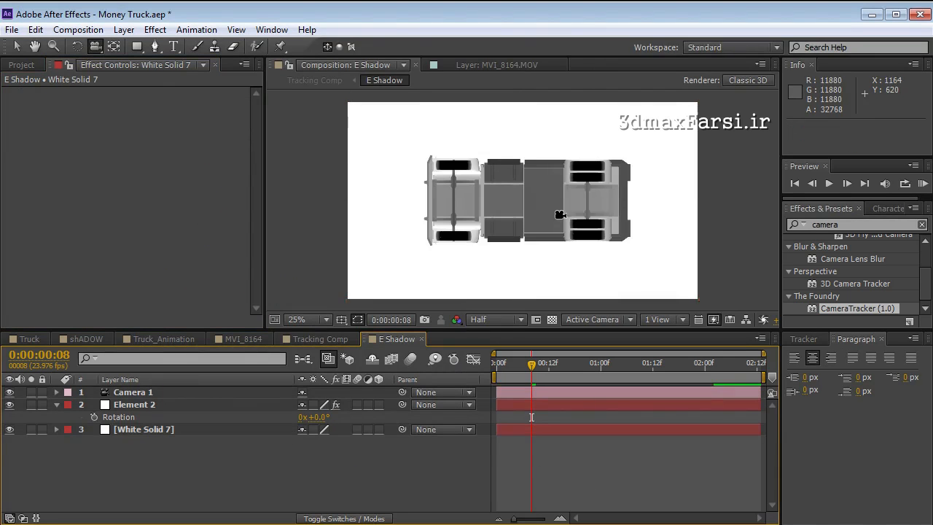
Step: Duplicate the Element 2 layer and set the duplicate's blending mode to Multiply
{"action": "scroll", "coordinate": [430, 158], "scroll_direction": "up", "scroll_amount": 2}
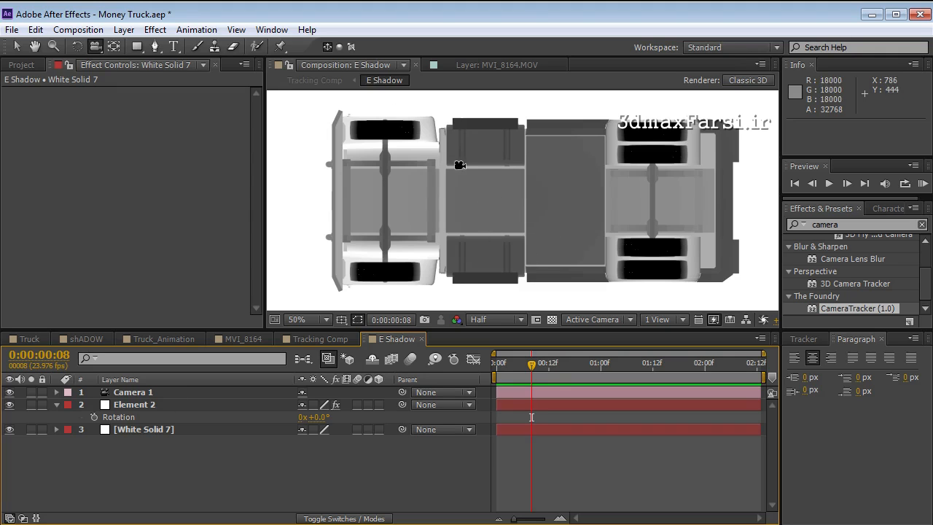
{"action": "key", "text": "comma"}
{"action": "key", "text": "comma"}
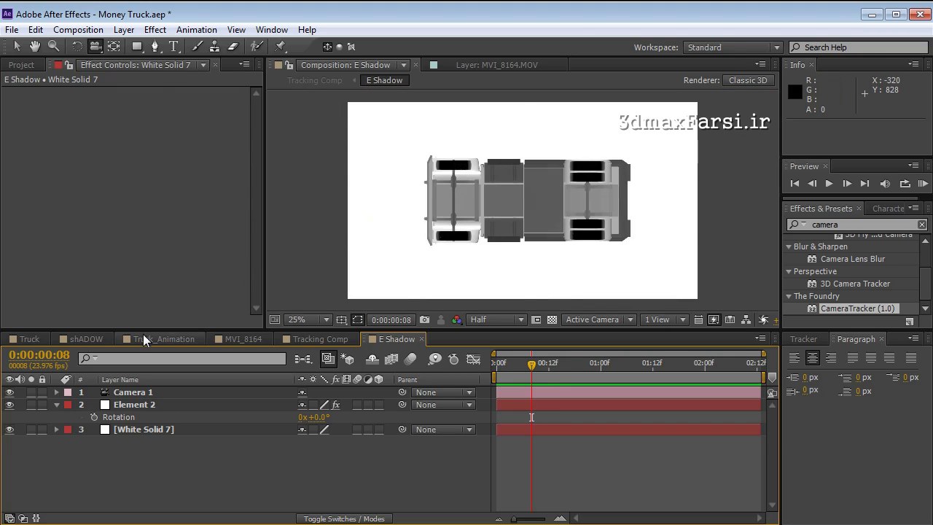
{"action": "left_click", "coordinate": [140, 405]}
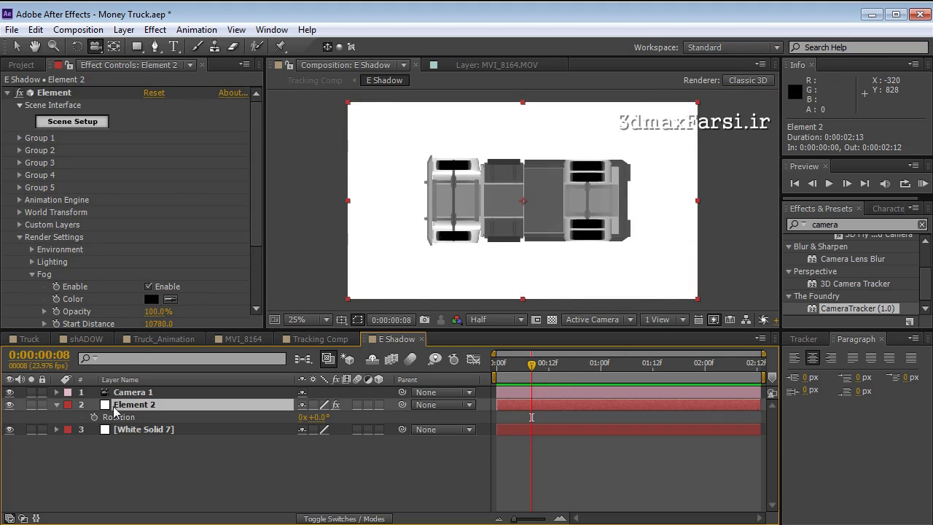
{"action": "key", "text": "ctrl+d"}
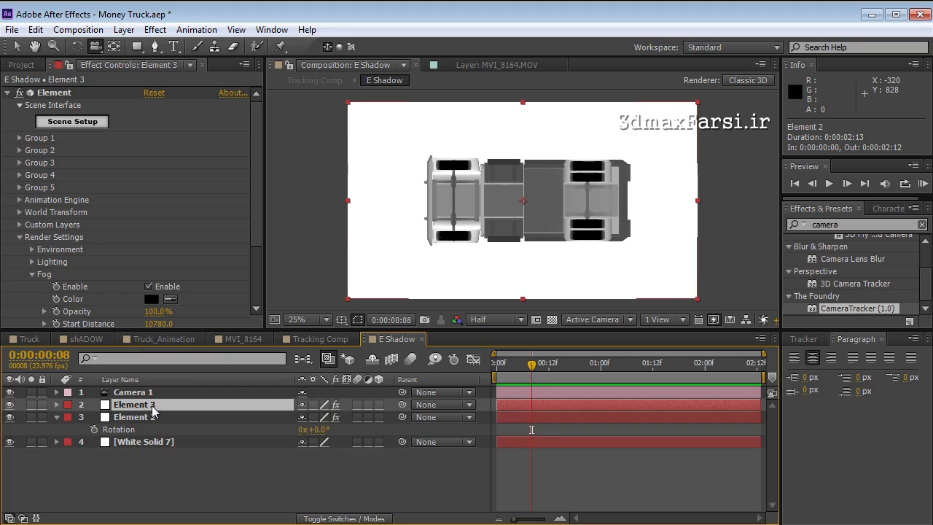
{"action": "key", "text": "F4"}
{"action": "left_click", "coordinate": [332, 407]}
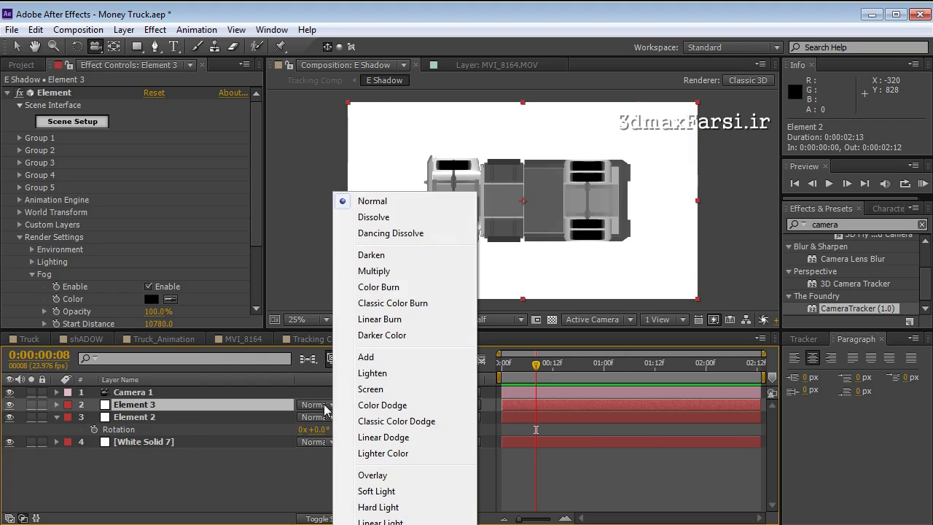
{"action": "left_click", "coordinate": [379, 270]}
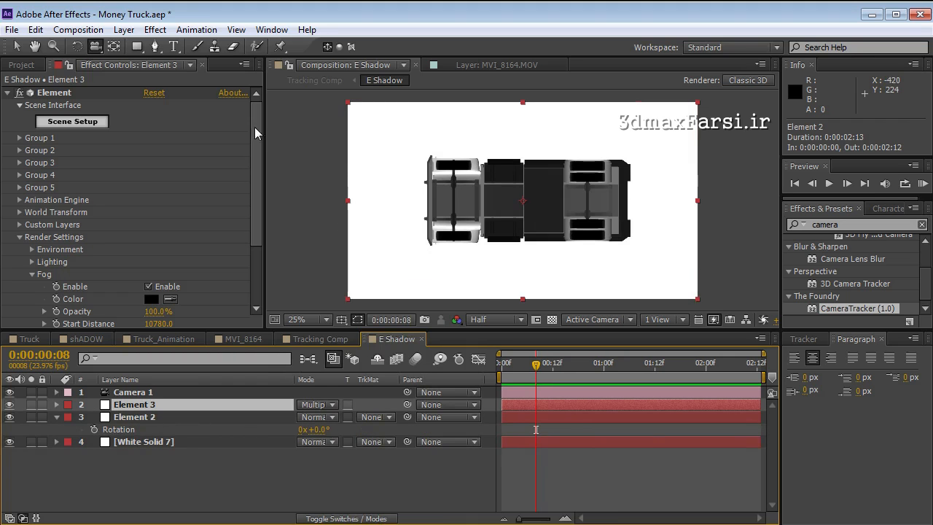
Step: Apply Fast Blur to Element 3 with blurriness of at least 121 and Repeat Edge Pixels on, and raise its fog start distance to 10870
{"action": "left_click_drag", "start_coordinate": [255, 127], "coordinate": [253, 151]}
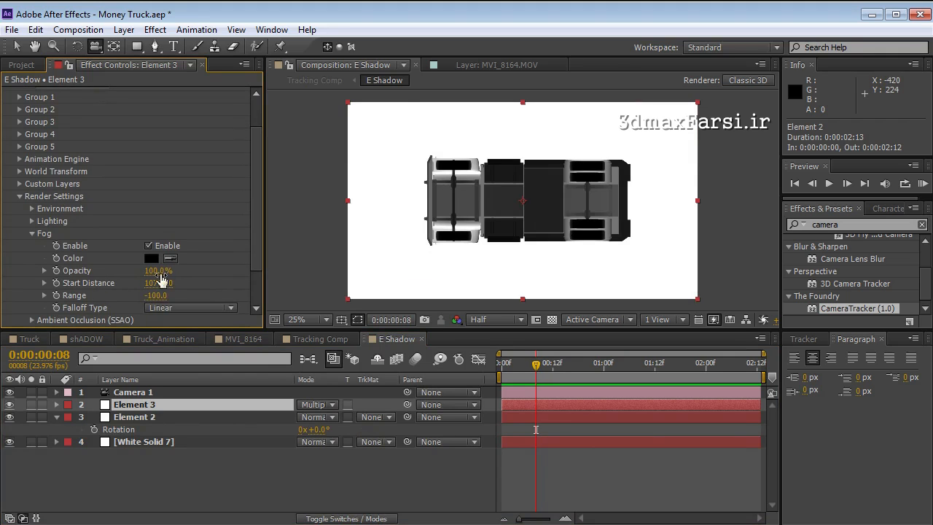
{"action": "left_click", "coordinate": [155, 30]}
{"action": "mouse_move", "coordinate": [188, 135]}
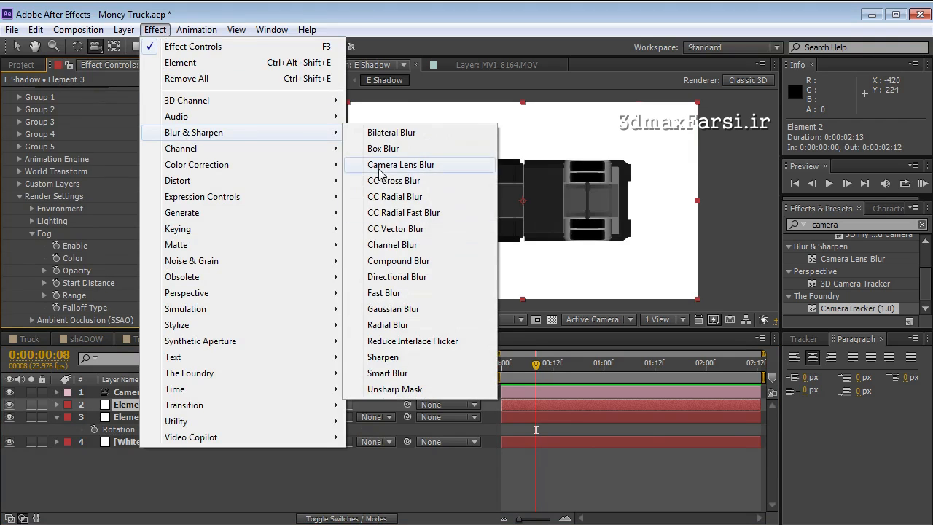
{"action": "left_click", "coordinate": [380, 296]}
{"action": "left_click_drag", "start_coordinate": [153, 297], "coordinate": [220, 287]}
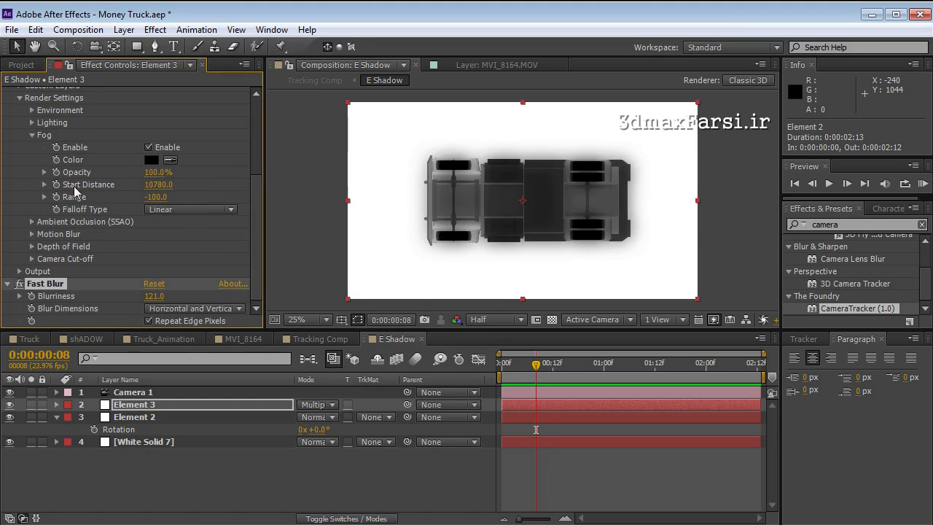
{"action": "left_click_drag", "start_coordinate": [160, 188], "coordinate": [159, 186]}
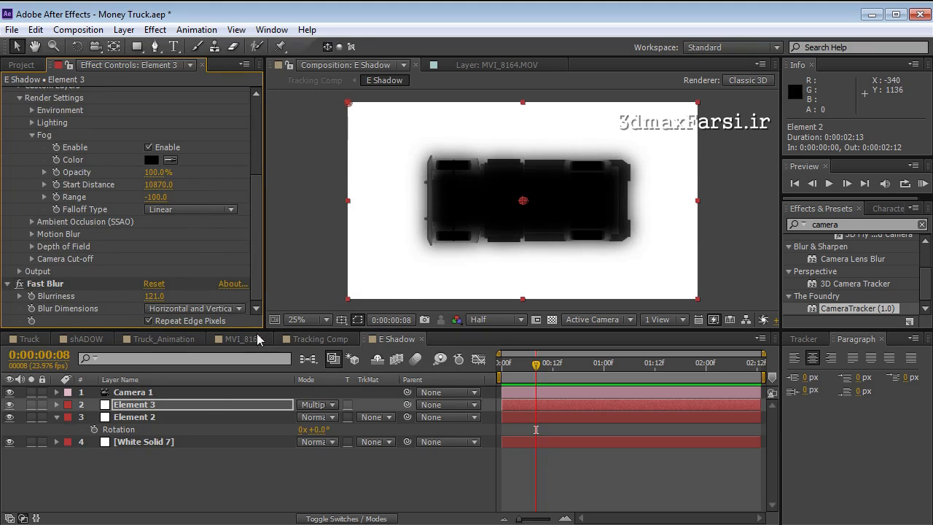
{"action": "left_click_drag", "start_coordinate": [153, 296], "coordinate": [173, 298]}
Step: Apply Fast Blur to the Element 2 layer with a blurriness of 23
{"action": "left_click", "coordinate": [143, 440]}
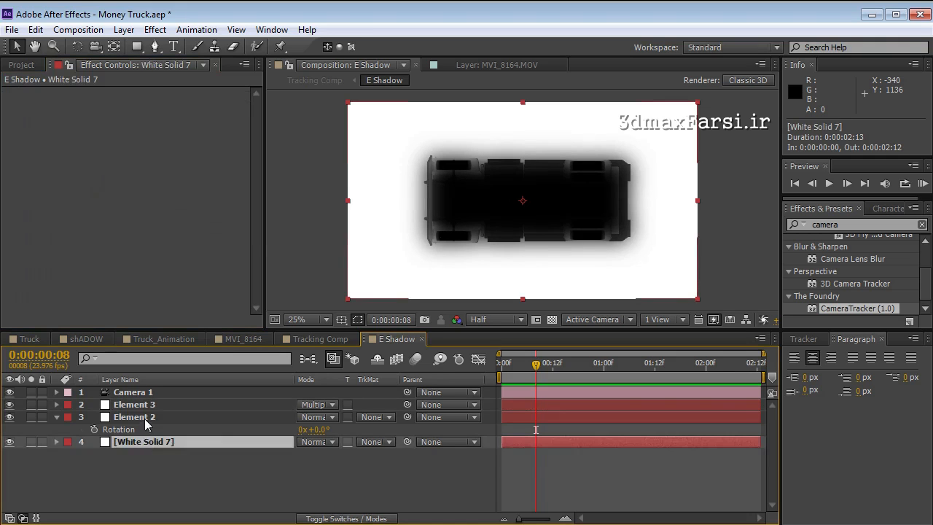
{"action": "left_click", "coordinate": [140, 417]}
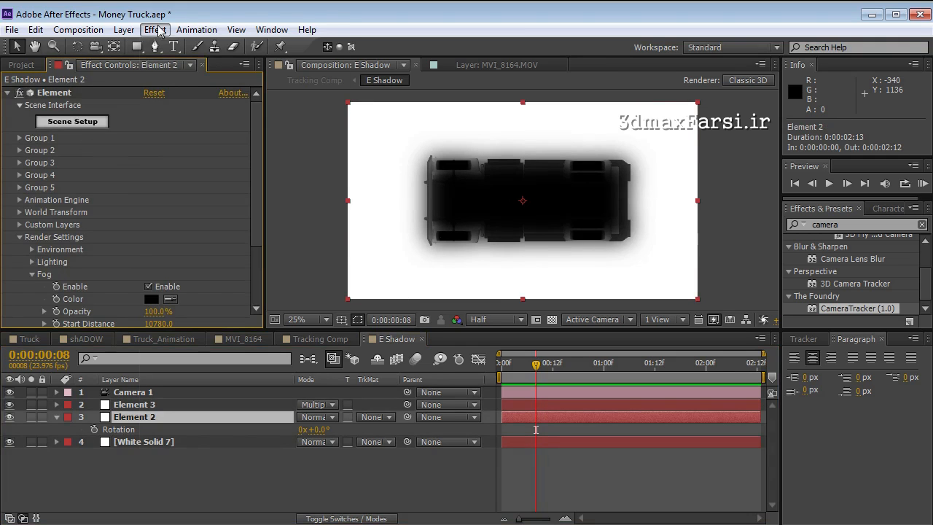
{"action": "left_click", "coordinate": [155, 29]}
{"action": "mouse_move", "coordinate": [193, 134]}
{"action": "left_click", "coordinate": [394, 293]}
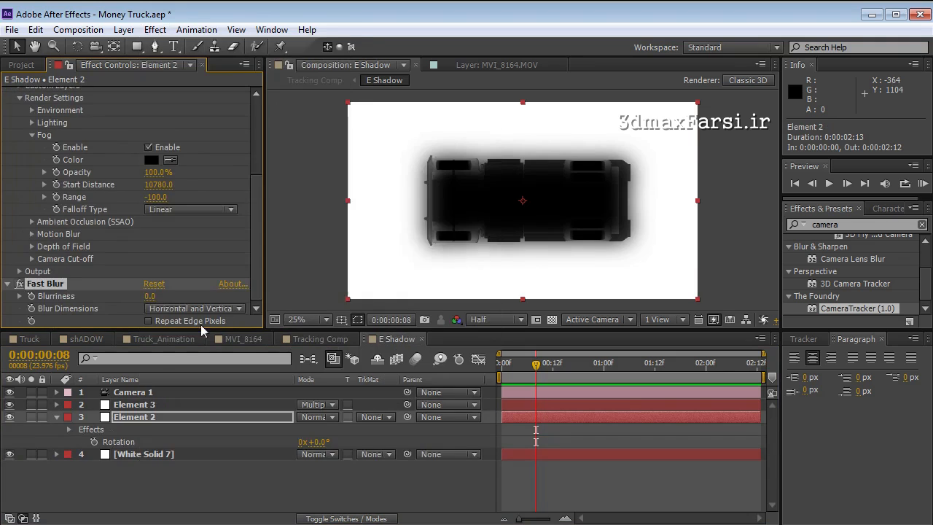
{"action": "left_click_drag", "start_coordinate": [150, 296], "coordinate": [165, 293]}
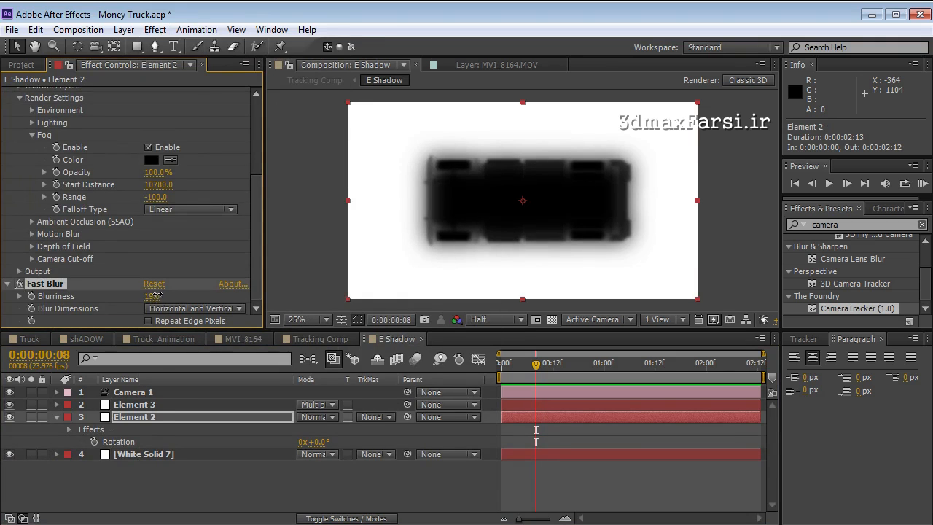
Step: Go to the first frame and make the E Shadow layer 3D in the Tracking Comp
{"action": "key", "text": "Home"}
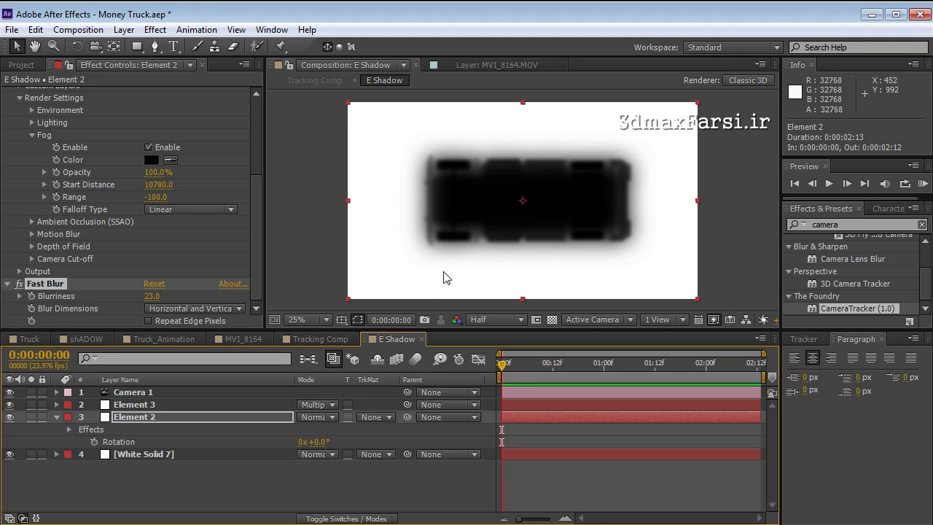
{"action": "left_click", "coordinate": [321, 338]}
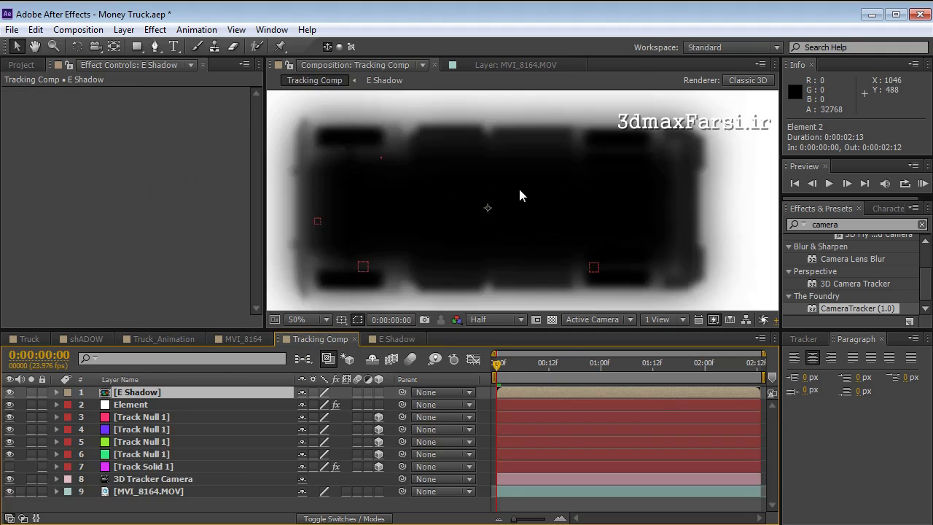
{"action": "scroll", "coordinate": [520, 186], "scroll_direction": "down", "scroll_amount": 1}
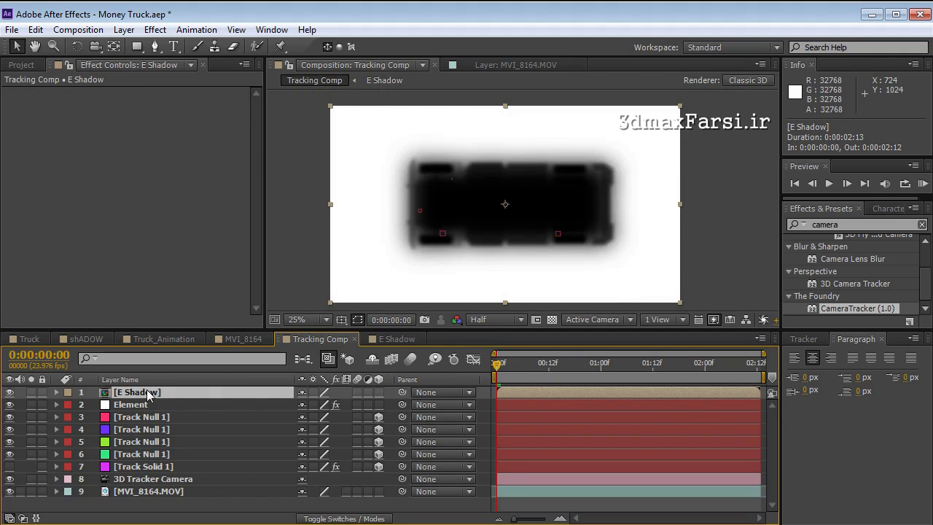
{"action": "left_click", "coordinate": [378, 392]}
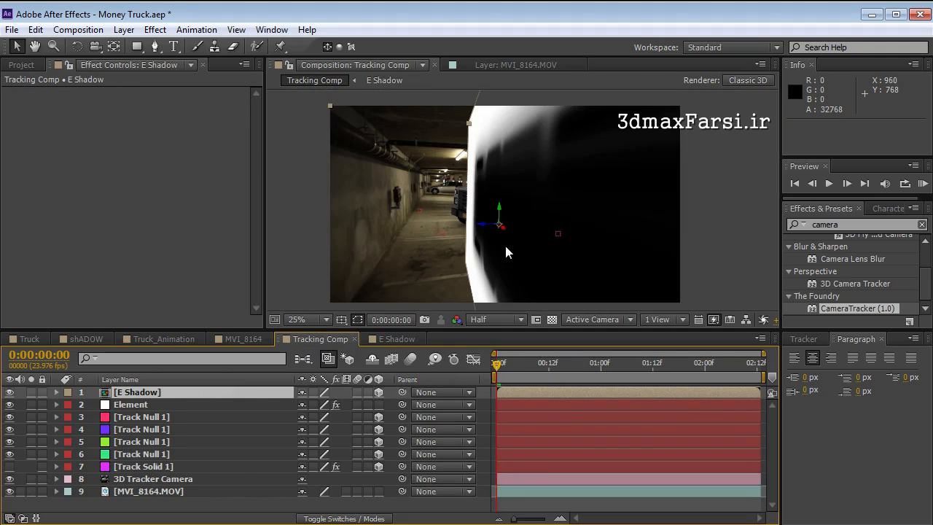
Step: Rotate the E Shadow layer to an X orientation of 270° and place it beneath the Element layer
{"action": "left_click", "coordinate": [76, 46]}
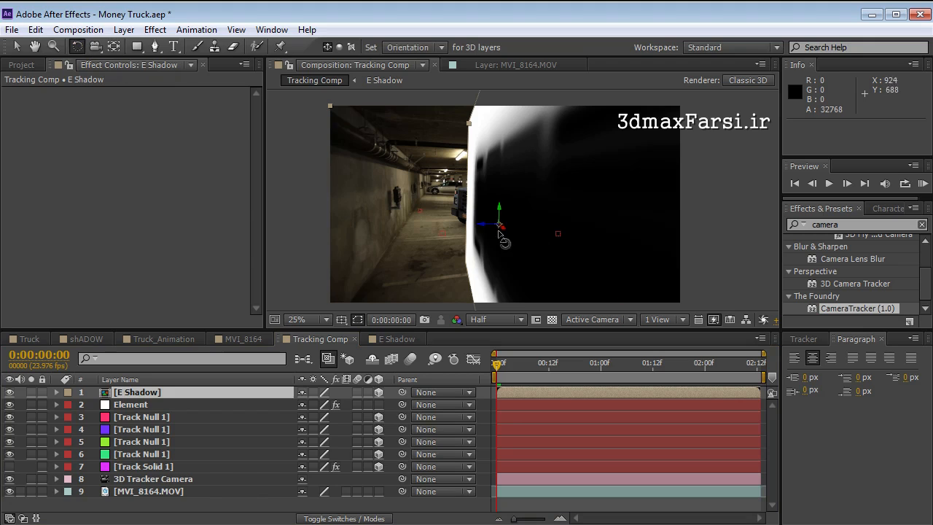
{"action": "left_click_drag", "start_coordinate": [500, 227], "coordinate": [507, 281]}
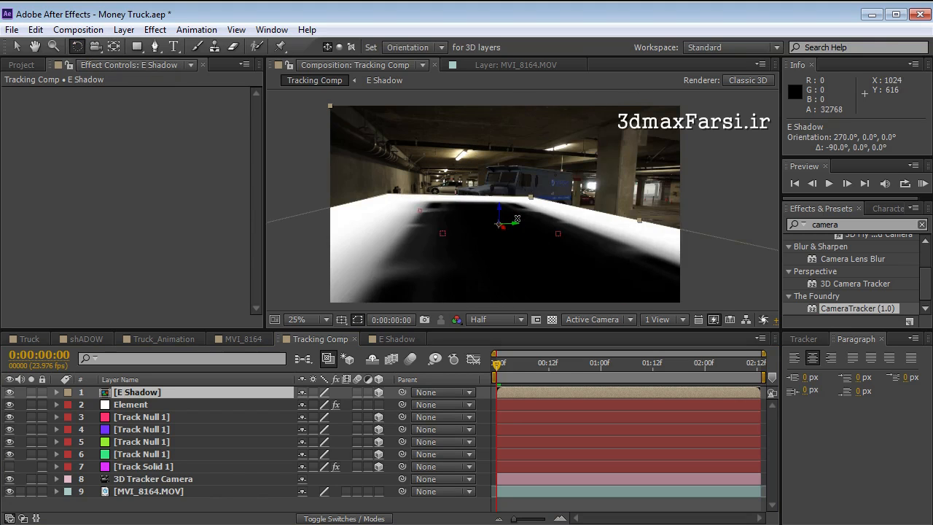
{"action": "left_click_drag", "start_coordinate": [140, 393], "coordinate": [142, 411]}
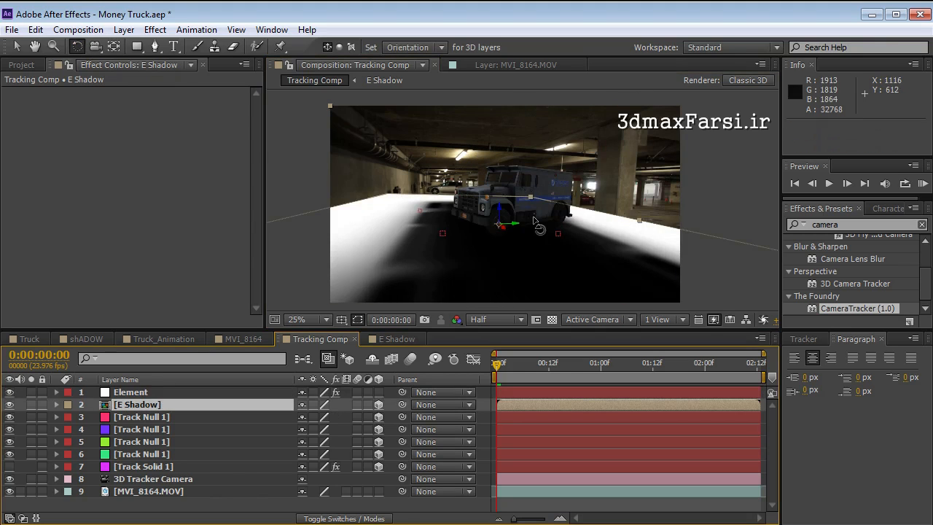
Step: In the Top view, rotate the E Shadow layer to a Z orientation of about 248° to match the truck's direction
{"action": "left_click", "coordinate": [608, 321]}
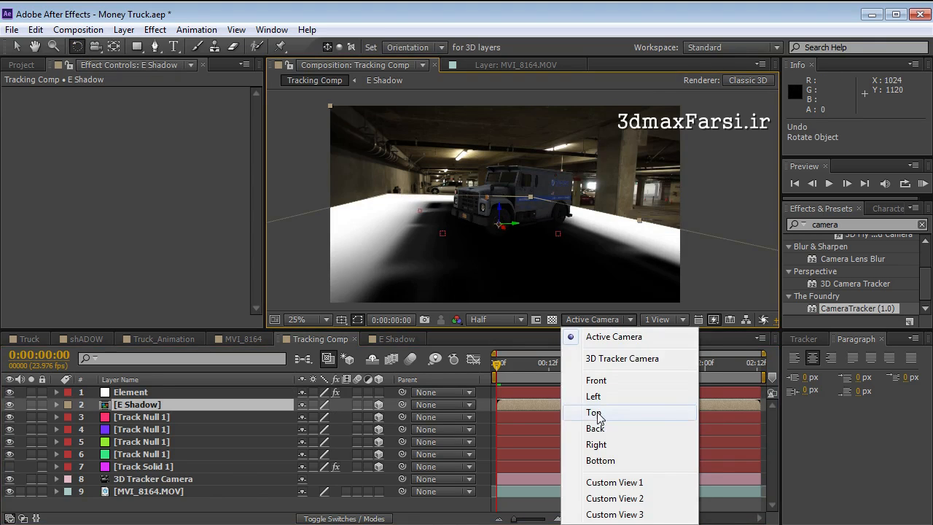
{"action": "left_click", "coordinate": [596, 412]}
{"action": "left_click", "coordinate": [134, 394]}
{"action": "left_click", "coordinate": [142, 405]}
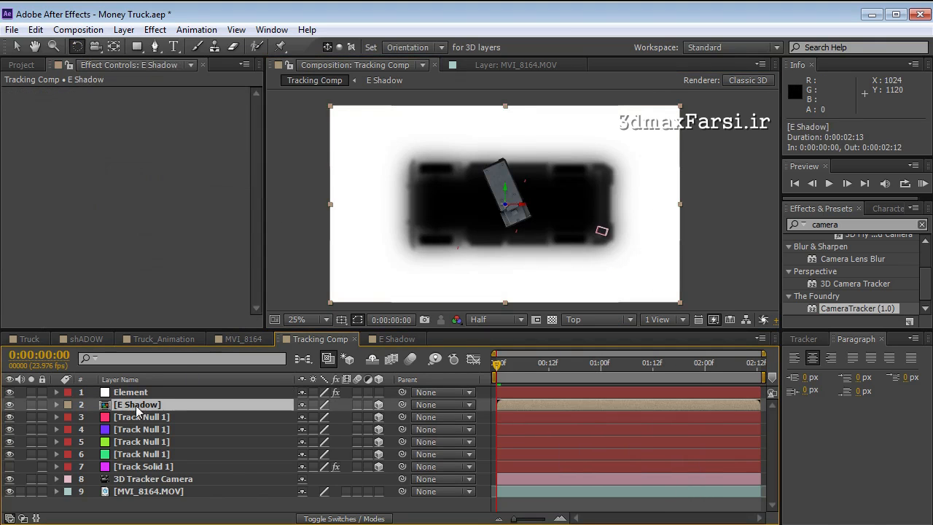
{"action": "scroll", "coordinate": [492, 175], "scroll_direction": "up", "scroll_amount": 2}
{"action": "scroll", "coordinate": [481, 219], "scroll_direction": "down", "scroll_amount": 1}
{"action": "scroll", "coordinate": [483, 223], "scroll_direction": "up", "scroll_amount": 1}
{"action": "left_click_drag", "start_coordinate": [487, 208], "coordinate": [513, 192]}
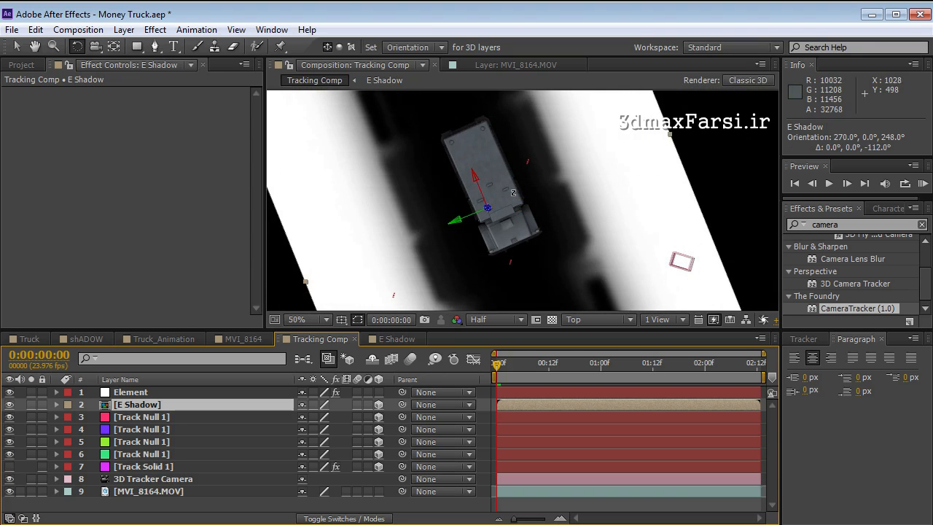
Step: Scale the E Shadow layer down to 32% and move it under the truck at about 974, 540, 28
{"action": "key", "text": "s"}
{"action": "left_click_drag", "start_coordinate": [333, 417], "coordinate": [293, 417]}
{"action": "key", "text": "v"}
{"action": "left_click_drag", "start_coordinate": [495, 256], "coordinate": [499, 250]}
{"action": "left_click_drag", "start_coordinate": [337, 417], "coordinate": [333, 417]}
Step: Fine-tune the E Shadow layer's Z orientation to 245° and its position to 969, 540, 44 to align with the truck
{"action": "key", "text": "period"}
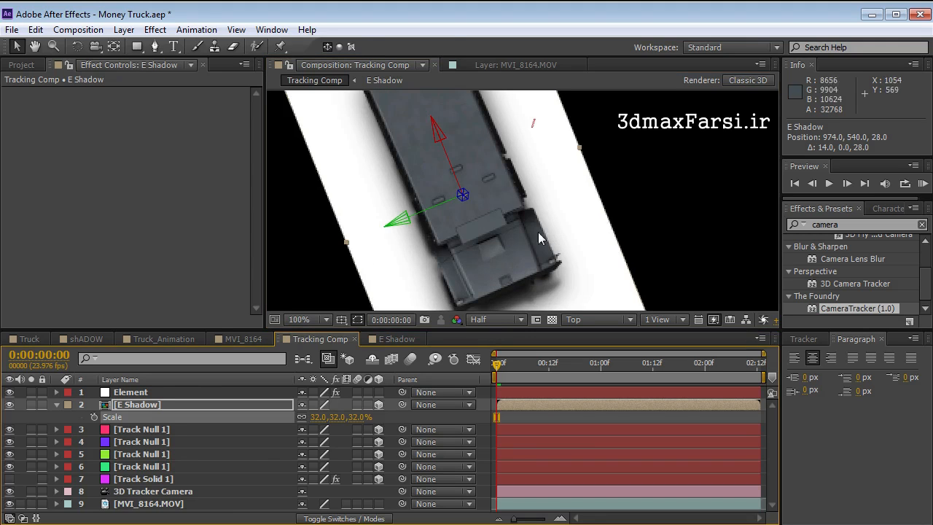
{"action": "key", "text": "w"}
{"action": "left_click_drag", "start_coordinate": [466, 196], "coordinate": [463, 195]}
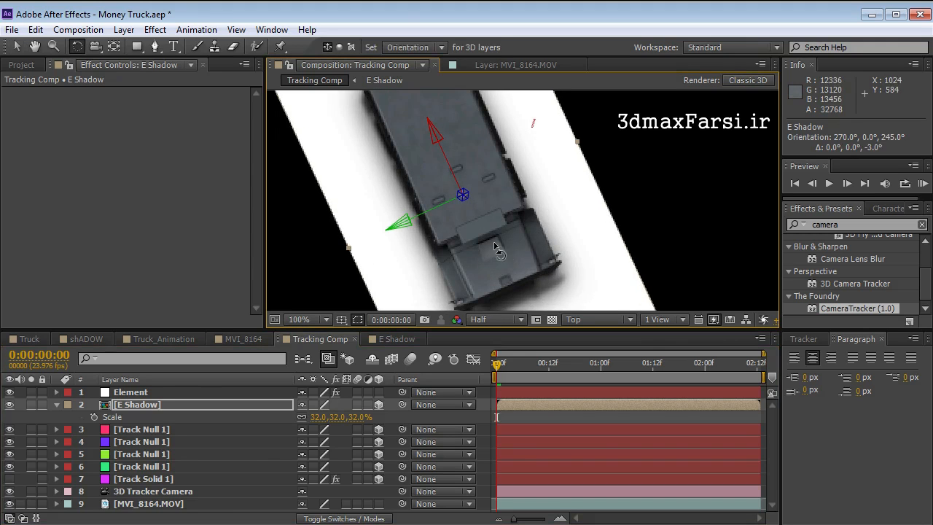
{"action": "key", "text": "v"}
{"action": "mouse_move", "coordinate": [481, 228]}
{"action": "left_mouse_down"}
{"action": "mouse_move", "coordinate": [474, 216]}
{"action": "mouse_move", "coordinate": [480, 224]}
{"action": "left_mouse_up"}
Step: Switch the Tracking Comp view back to the Active Camera
{"action": "key", "text": "comma"}
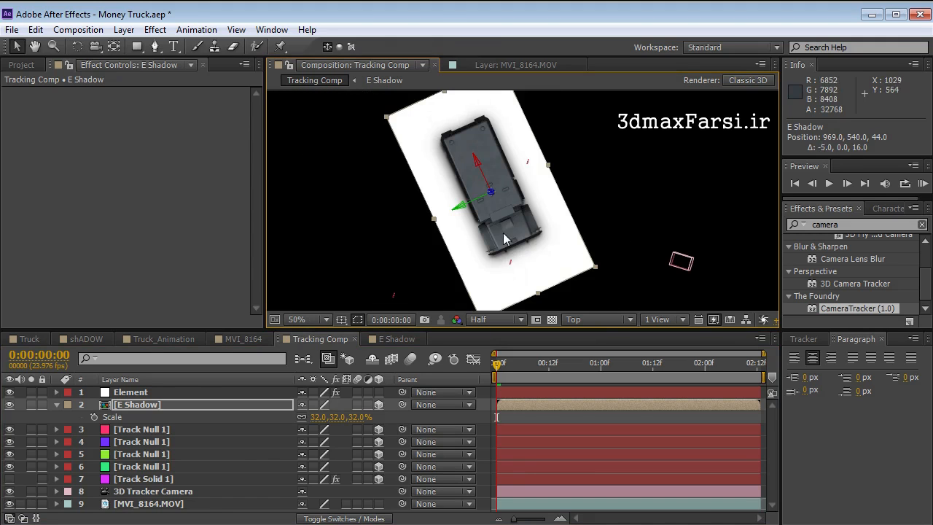
{"action": "left_click", "coordinate": [594, 320]}
{"action": "left_click", "coordinate": [571, 228]}
{"action": "left_click", "coordinate": [594, 321]}
{"action": "left_click", "coordinate": [594, 337]}
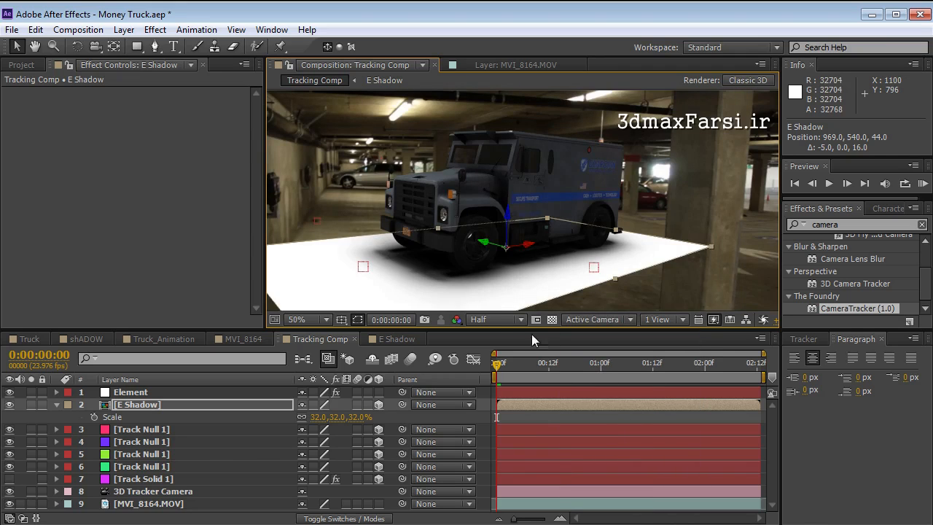
Step: Set the E Shadow layer's blending mode to Multiply
{"action": "left_click", "coordinate": [177, 405]}
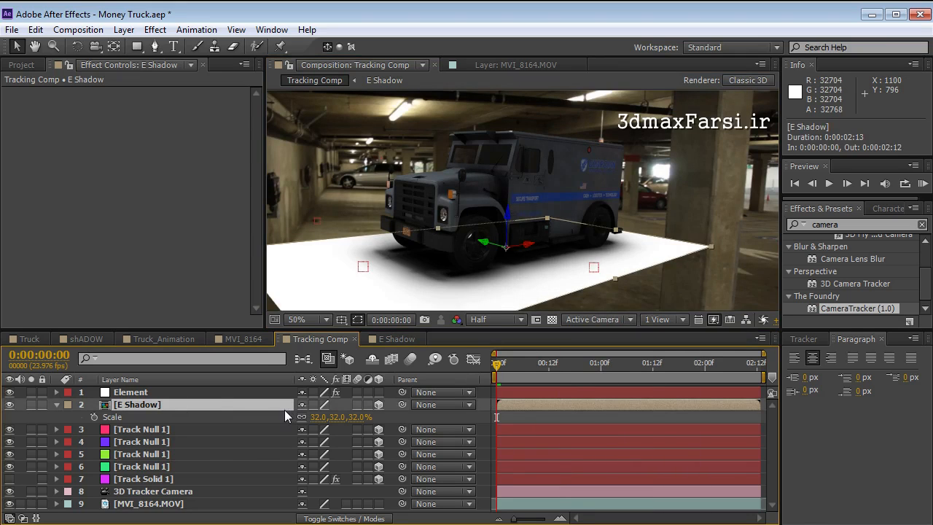
{"action": "key", "text": "F4"}
{"action": "left_click", "coordinate": [316, 404]}
{"action": "left_click", "coordinate": [369, 267]}
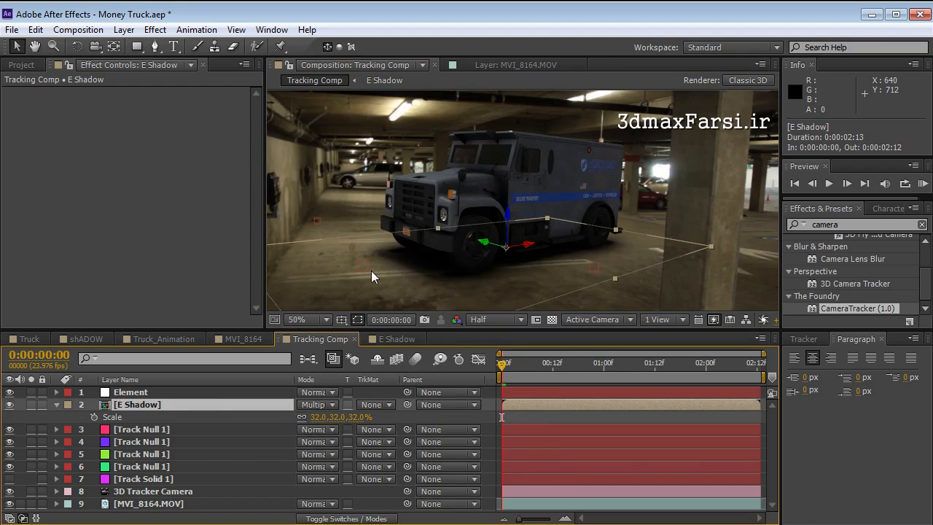
Step: Apply Curves to the E Shadow layer and raise the RGB curve steeply so the upper half reaches full white
{"action": "left_click", "coordinate": [154, 30]}
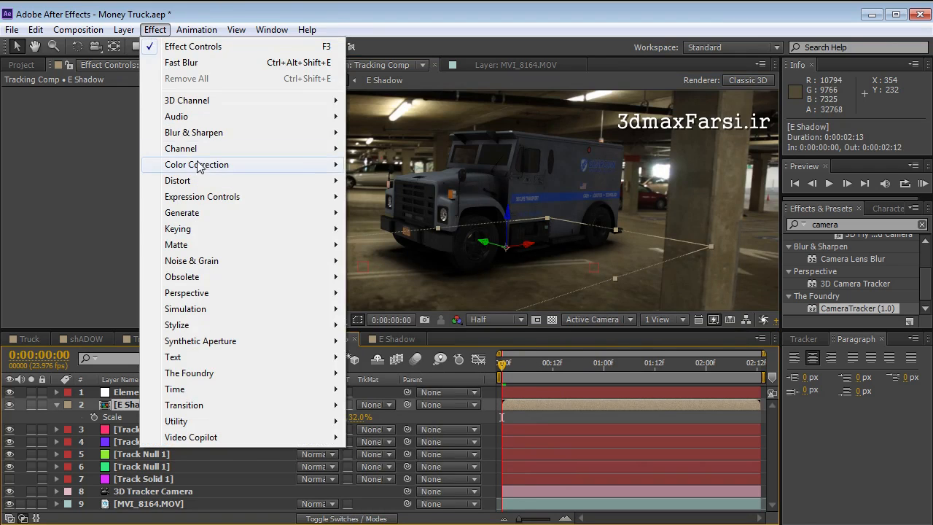
{"action": "mouse_move", "coordinate": [281, 165]}
{"action": "left_click", "coordinate": [386, 453]}
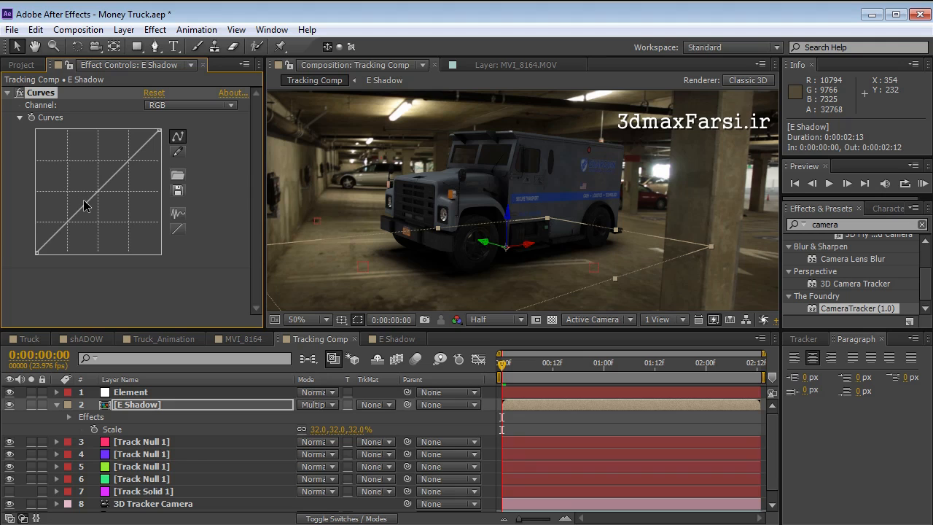
{"action": "left_click_drag", "start_coordinate": [91, 207], "coordinate": [69, 188]}
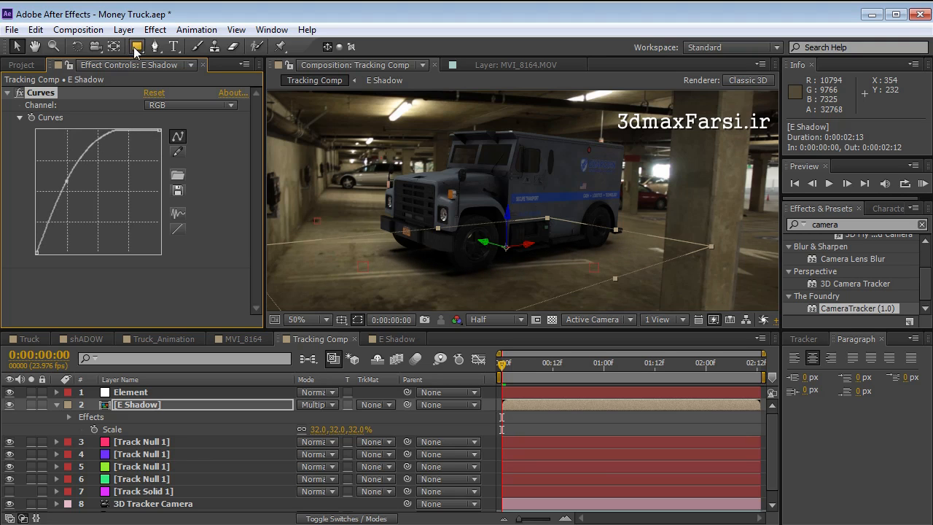
Step: Add Fast Blur to the E Shadow layer with Blurriness 75 and Repeat Edge Pixels enabled
{"action": "left_click", "coordinate": [155, 29]}
{"action": "mouse_move", "coordinate": [206, 134]}
{"action": "left_click", "coordinate": [371, 292]}
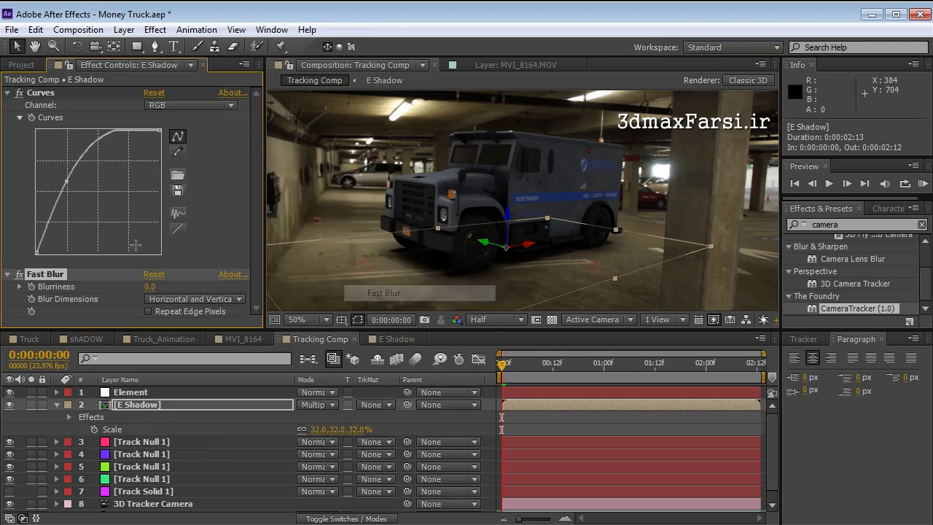
{"action": "left_click_drag", "start_coordinate": [169, 284], "coordinate": [234, 280]}
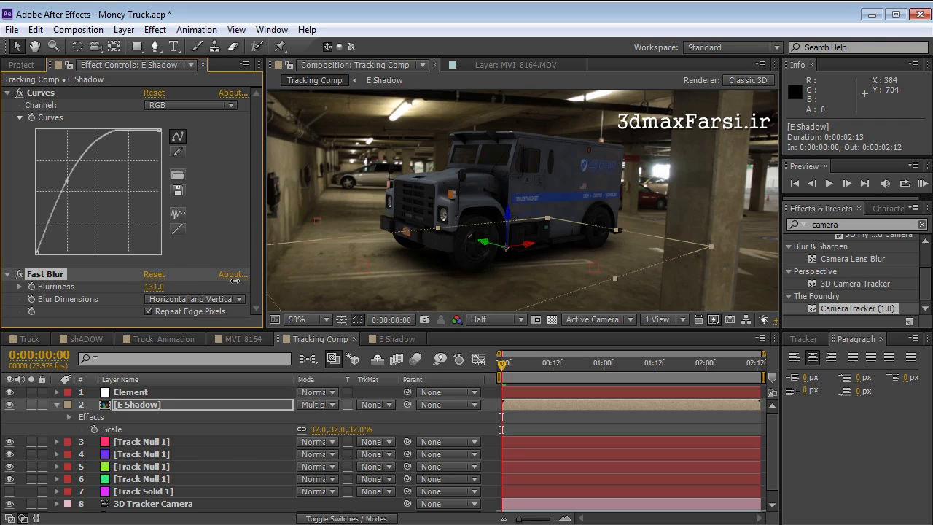
Step: Lower the E Shadow layer's opacity to 86% and preview the shadow along the timeline
{"action": "left_click", "coordinate": [184, 402]}
{"action": "key", "text": "t"}
{"action": "left_click", "coordinate": [307, 419]}
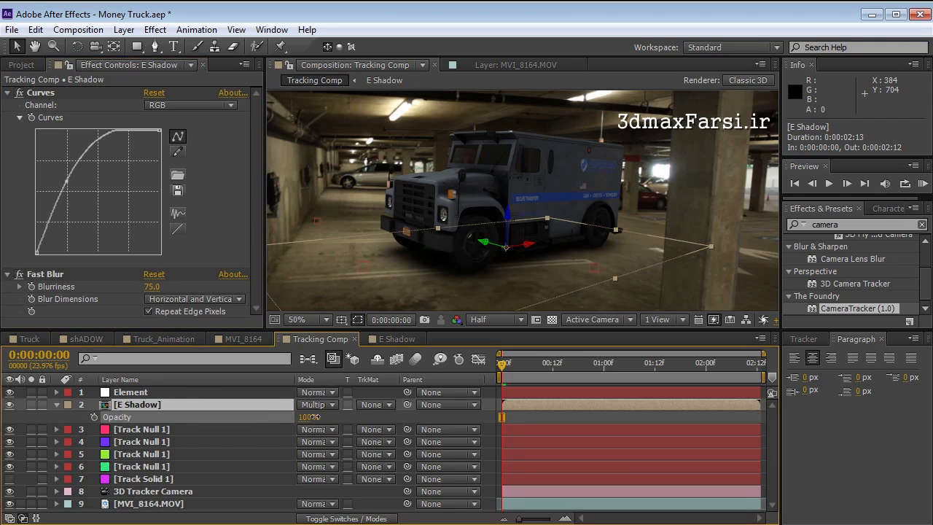
{"action": "left_click_drag", "start_coordinate": [319, 417], "coordinate": [321, 416]}
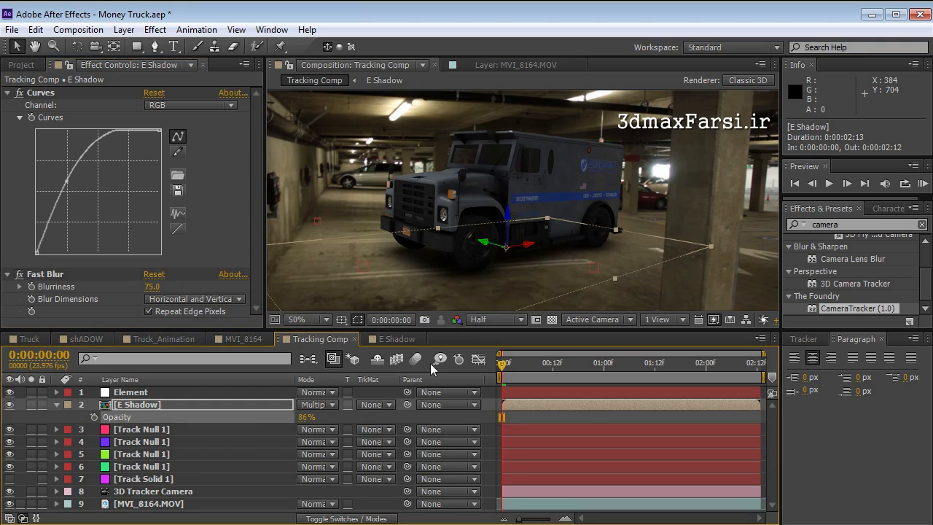
{"action": "left_click", "coordinate": [518, 417]}
{"action": "left_click_drag", "start_coordinate": [516, 364], "coordinate": [392, 396]}
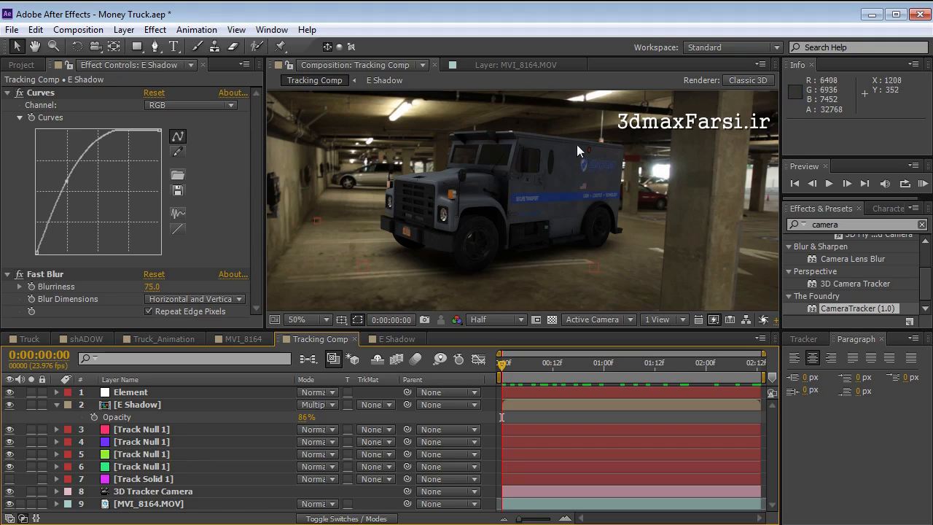
{"action": "left_click", "coordinate": [56, 404]}
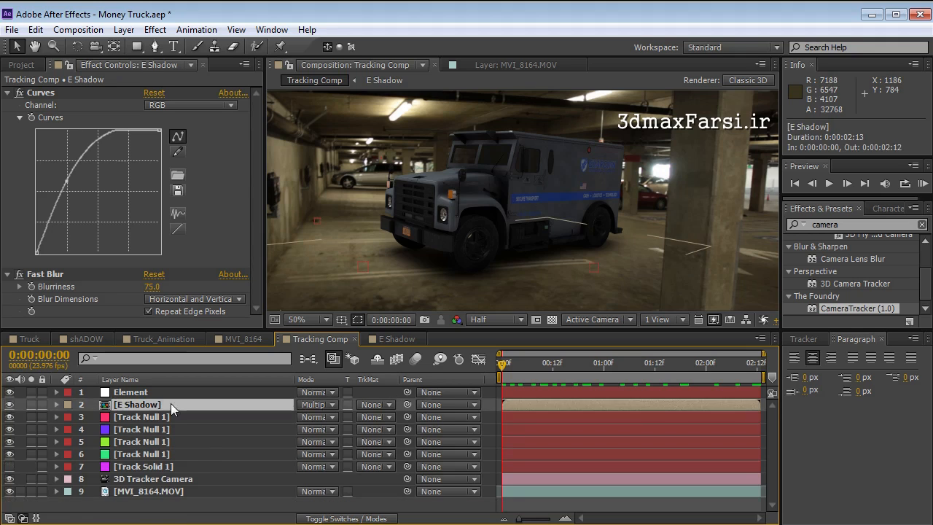
Step: Start a new light and sample a warm tan color for it from the garage ceiling
{"action": "left_click", "coordinate": [128, 30]}
{"action": "mouse_move", "coordinate": [306, 46]}
{"action": "left_click", "coordinate": [421, 83]}
{"action": "left_click_drag", "start_coordinate": [568, 162], "coordinate": [175, 122]}
{"action": "left_click", "coordinate": [194, 193]}
{"action": "left_click", "coordinate": [374, 101]}
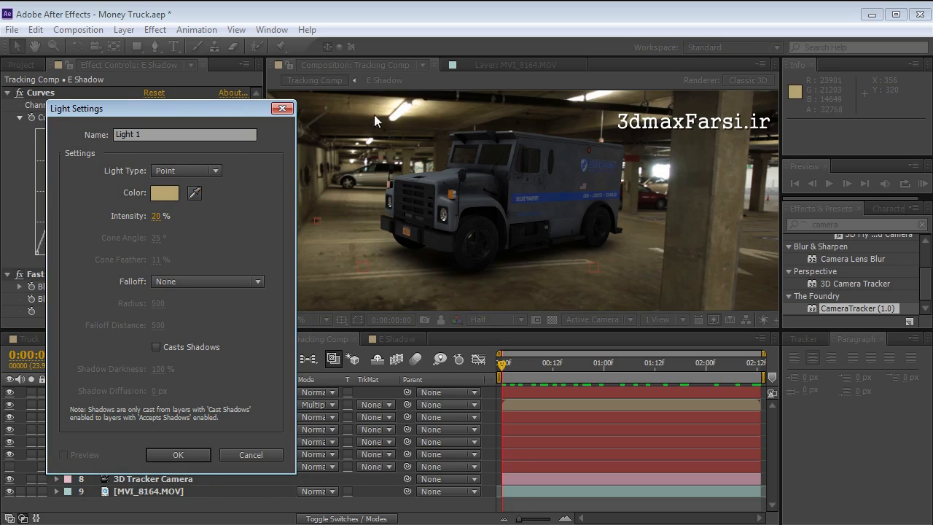
Step: Make Light 1 an ambient light with 30% intensity and create it
{"action": "left_click", "coordinate": [156, 216]}
{"action": "type", "text": "30"}
{"action": "left_click", "coordinate": [177, 172]}
{"action": "left_click", "coordinate": [199, 236]}
{"action": "left_click", "coordinate": [183, 454]}
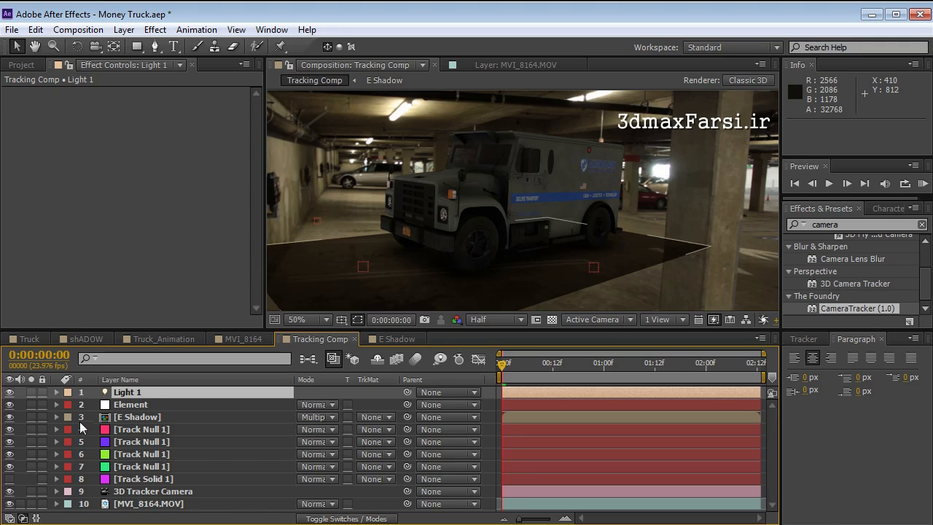
Step: Turn off Accepts Lights in the E Shadow layer's material options
{"action": "left_click", "coordinate": [142, 417]}
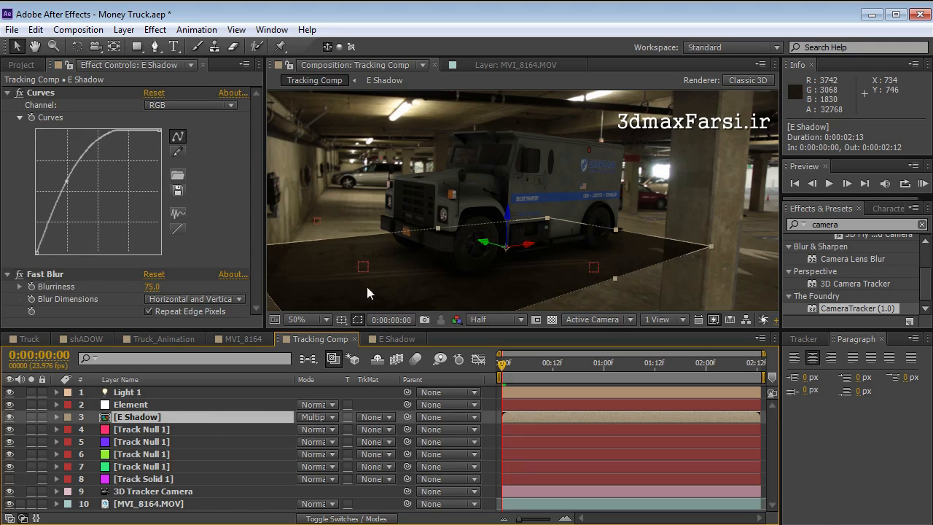
{"action": "key", "text": "a"}
{"action": "key", "text": "a"}
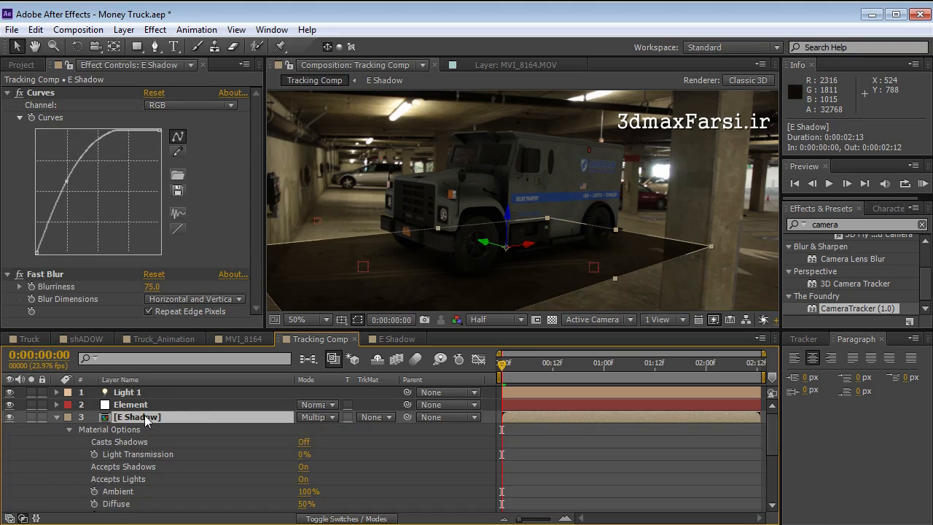
{"action": "left_click", "coordinate": [304, 480]}
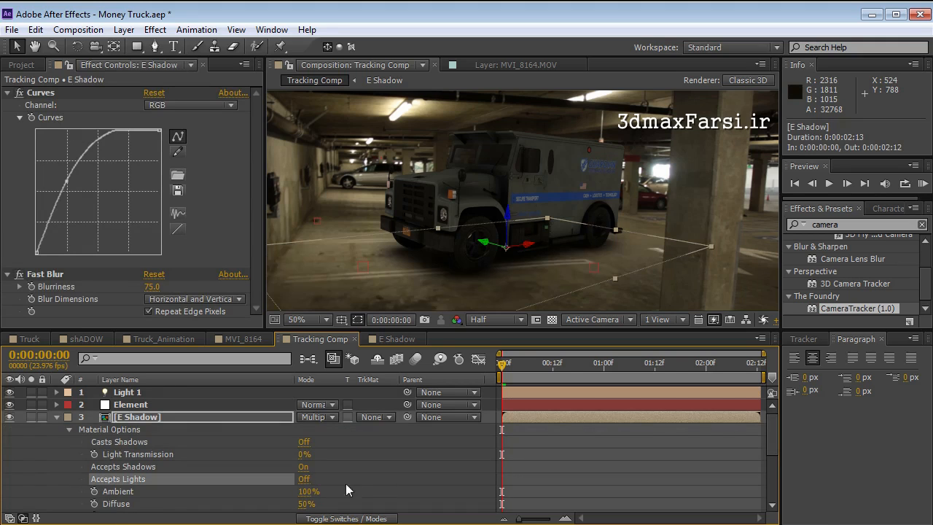
{"action": "left_click", "coordinate": [59, 418]}
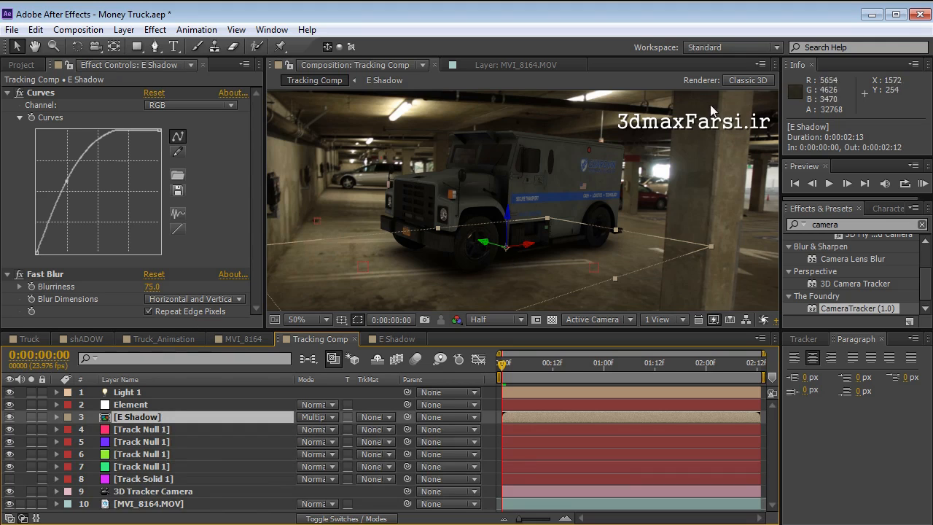
Step: Review the renderer choice in the Tracking Comp's advanced composition settings
{"action": "left_click", "coordinate": [748, 80]}
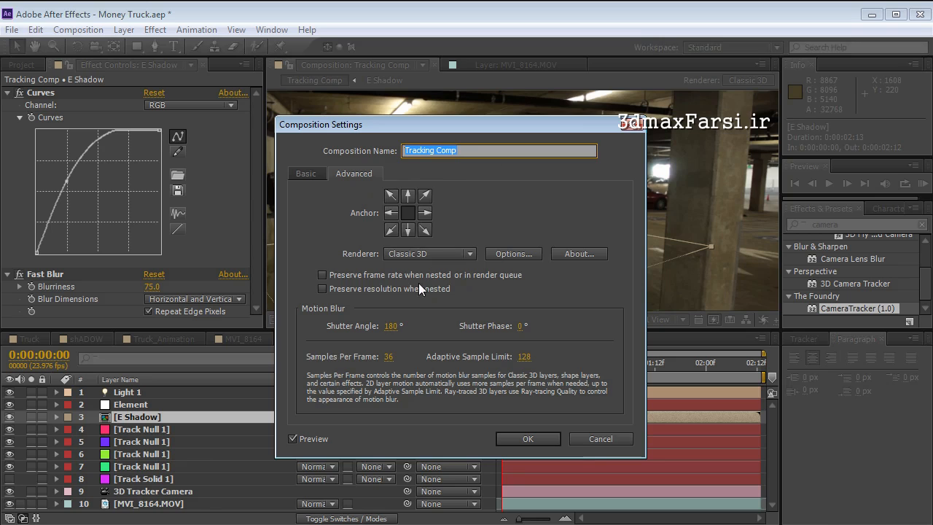
{"action": "left_click", "coordinate": [601, 439]}
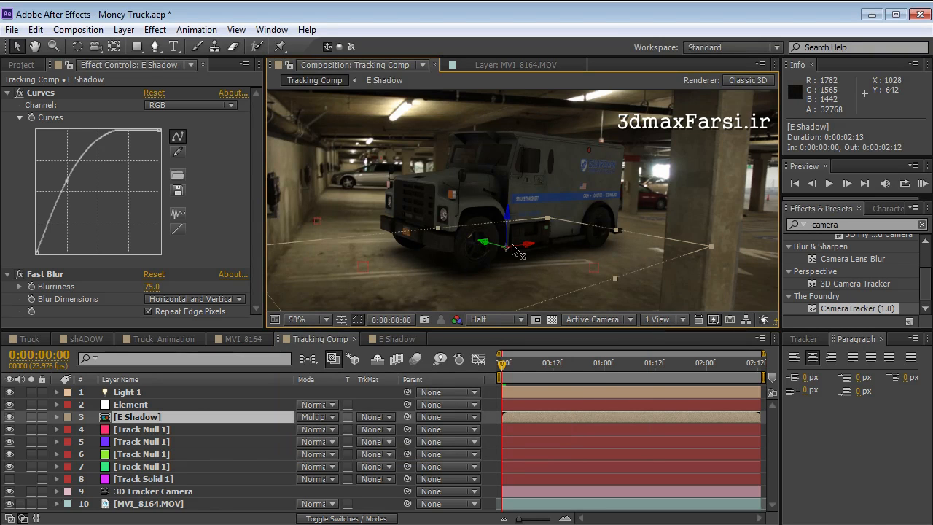
{"action": "left_click", "coordinate": [745, 81]}
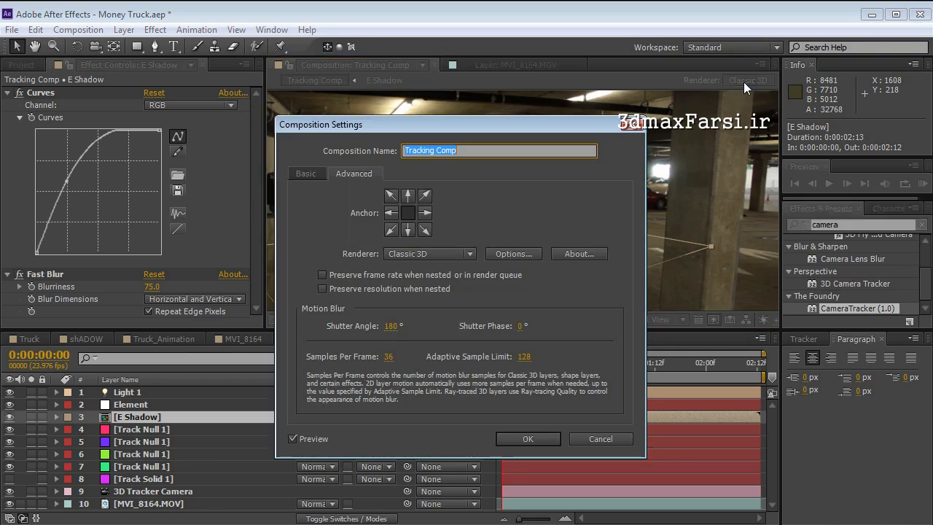
{"action": "left_click", "coordinate": [600, 439]}
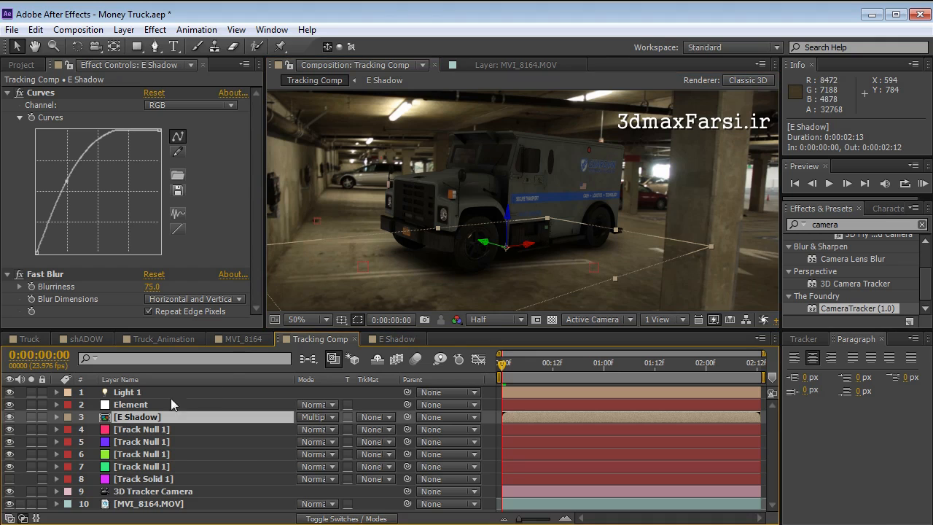
Step: Move the current time of the Tracking Comp to 0:00:01:02
{"action": "left_click", "coordinate": [126, 405]}
{"action": "left_click", "coordinate": [139, 394]}
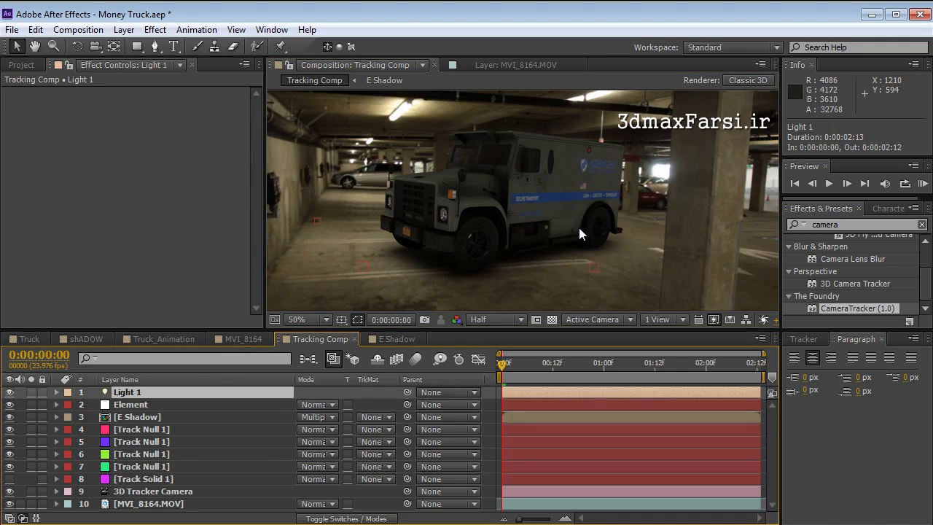
{"action": "left_click", "coordinate": [126, 33]}
{"action": "left_click", "coordinate": [698, 198]}
{"action": "left_click_drag", "start_coordinate": [636, 365], "coordinate": [612, 364]}
Step: Add a second light of type Parallel with a white color and 30% intensity
{"action": "left_click", "coordinate": [124, 29]}
{"action": "mouse_move", "coordinate": [218, 46]}
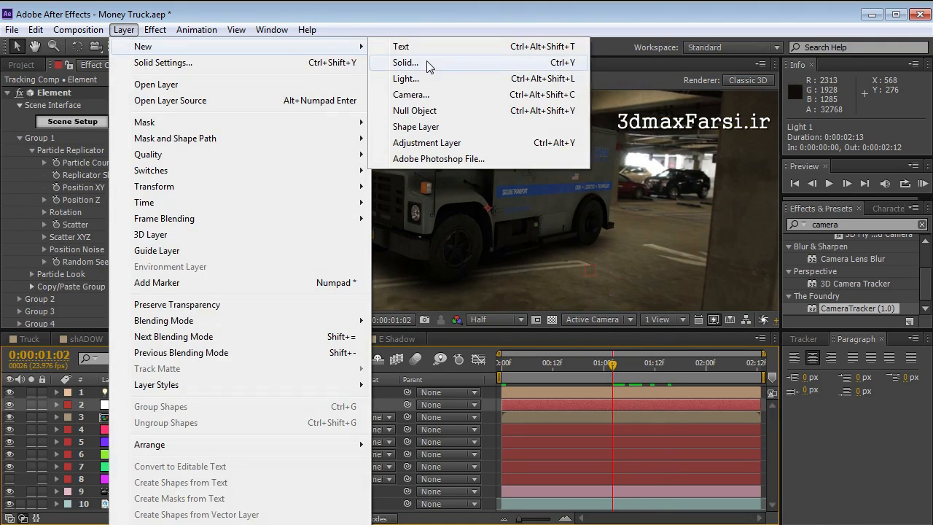
{"action": "left_click", "coordinate": [421, 79]}
{"action": "left_click", "coordinate": [186, 171]}
{"action": "left_click", "coordinate": [183, 190]}
{"action": "left_click", "coordinate": [164, 192]}
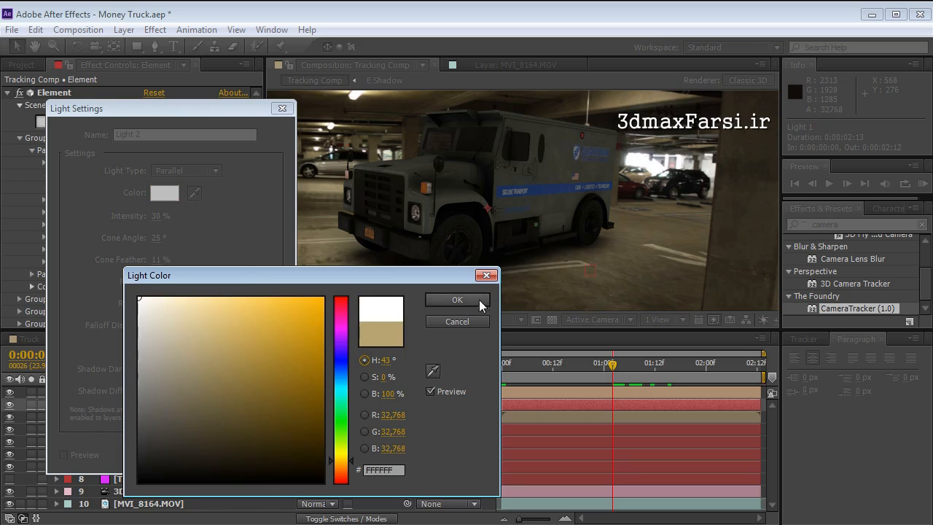
{"action": "left_click", "coordinate": [457, 300]}
{"action": "left_click", "coordinate": [193, 458]}
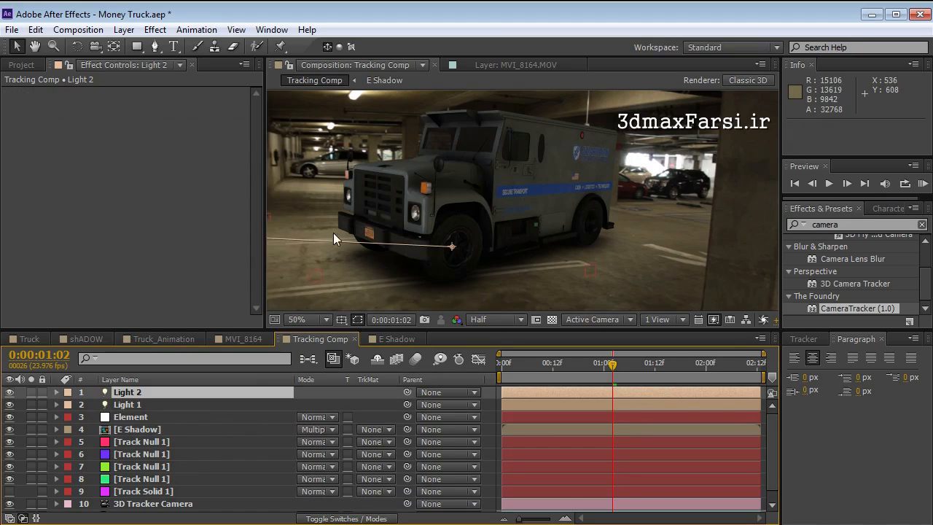
Step: Move Light 2 up behind the truck to position 400, 10, 1593.3 and advance the time to 0:00:01:20
{"action": "scroll", "coordinate": [379, 218], "scroll_direction": "down", "scroll_amount": 3}
{"action": "key", "text": "period"}
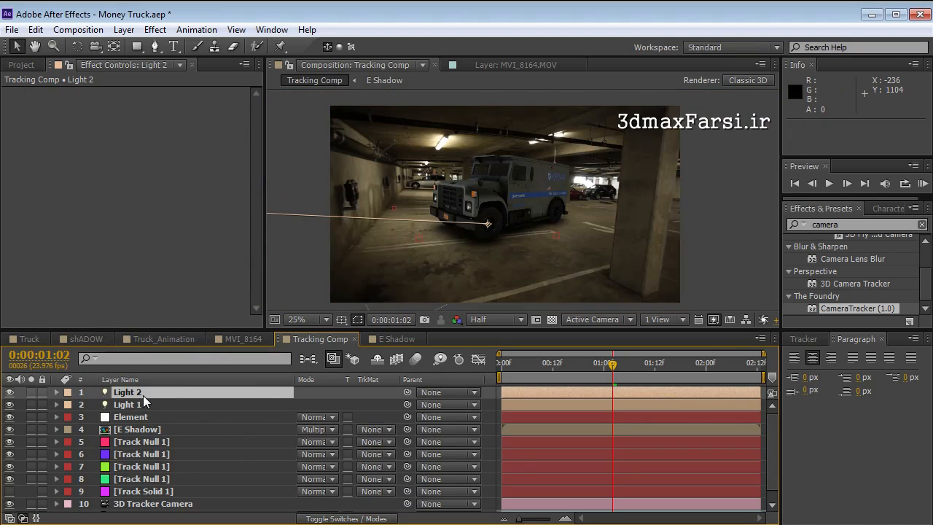
{"action": "key", "text": "p"}
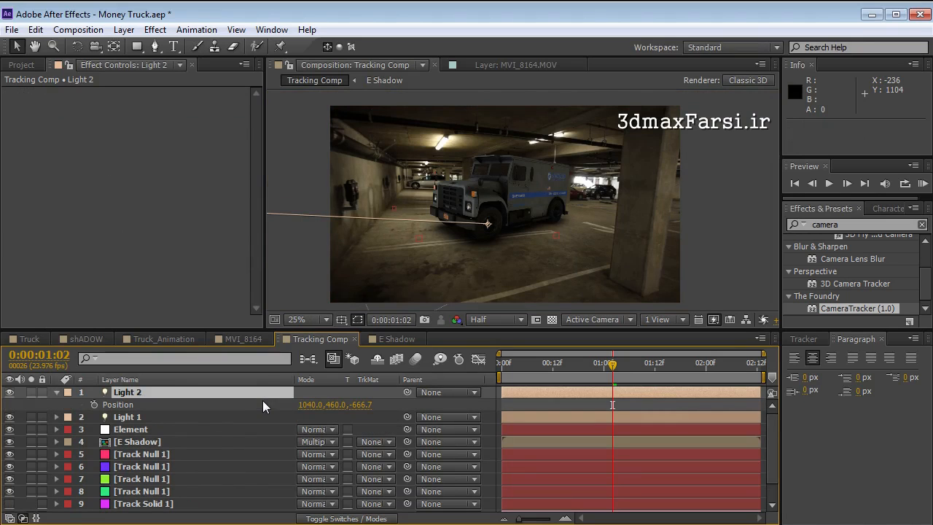
{"action": "left_click_drag", "start_coordinate": [308, 412], "coordinate": [277, 414]}
{"action": "left_click_drag", "start_coordinate": [359, 404], "coordinate": [522, 406]}
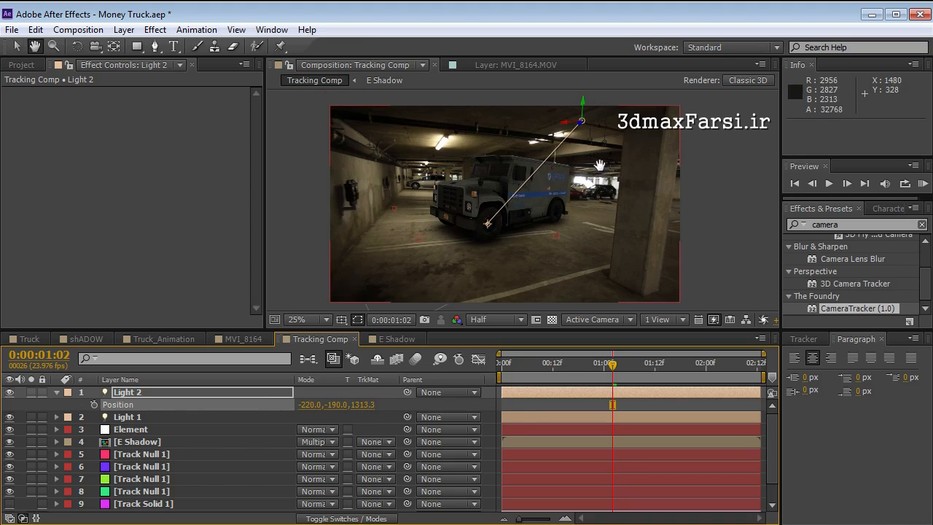
{"action": "scroll", "coordinate": [582, 209], "scroll_direction": "up", "scroll_amount": 2}
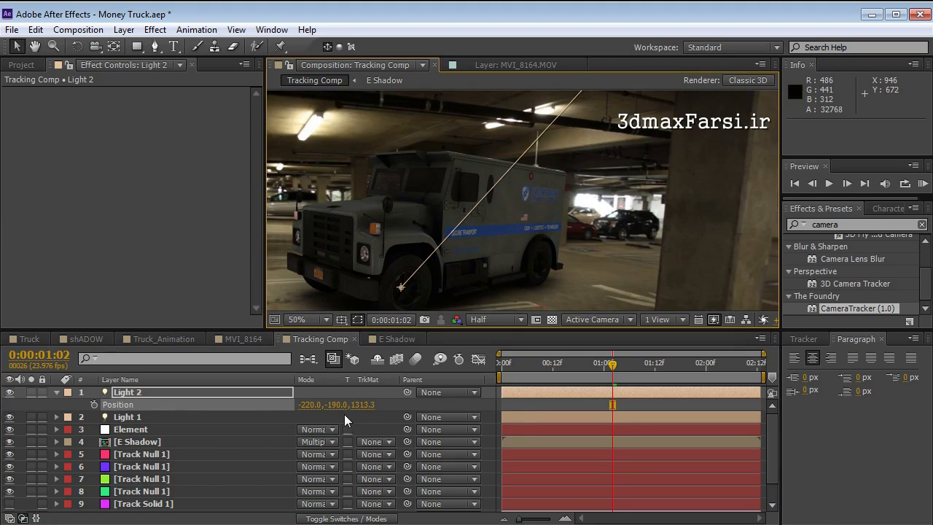
{"action": "left_click_drag", "start_coordinate": [344, 402], "coordinate": [382, 412]}
{"action": "key", "text": "t"}
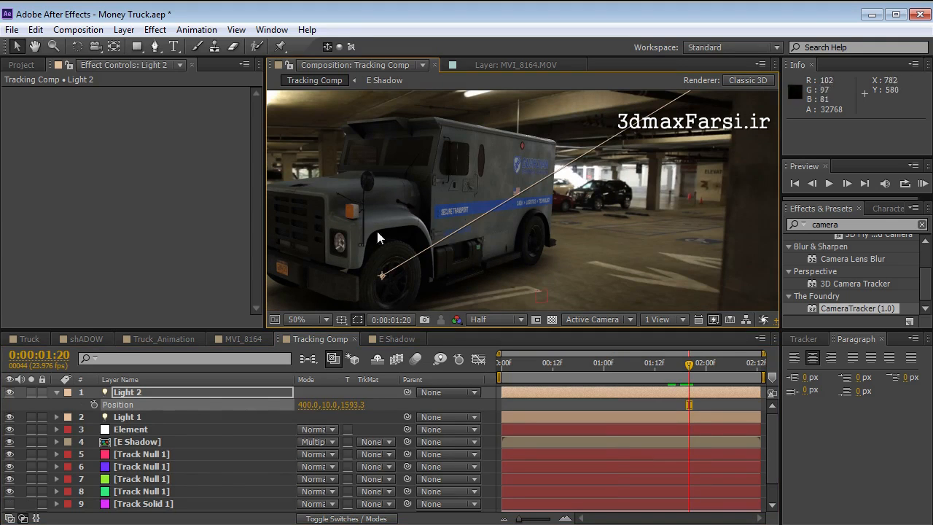
Step: Rotate the Element layer's environment about the Y axis to 139° in its render settings
{"action": "left_click", "coordinate": [135, 429]}
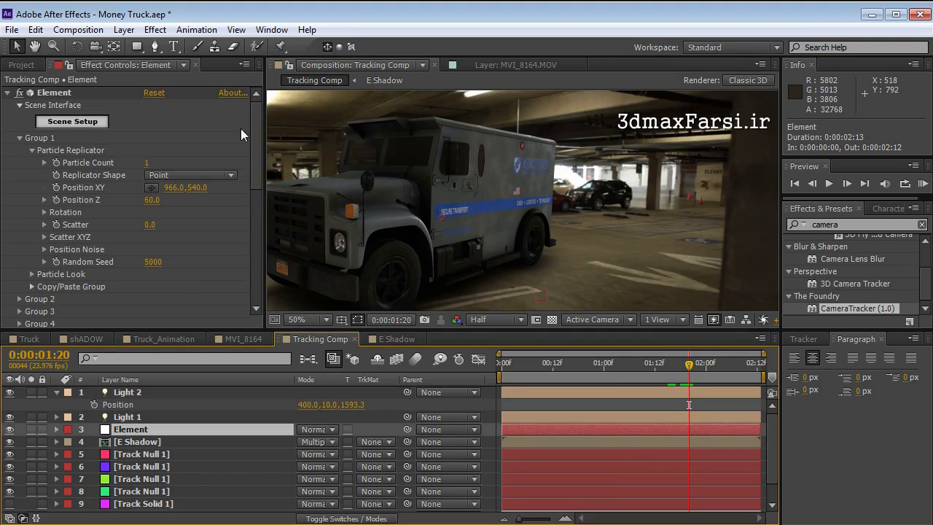
{"action": "scroll", "coordinate": [256, 183], "scroll_direction": "down", "scroll_amount": 3}
{"action": "left_click_drag", "start_coordinate": [256, 183], "coordinate": [249, 235]}
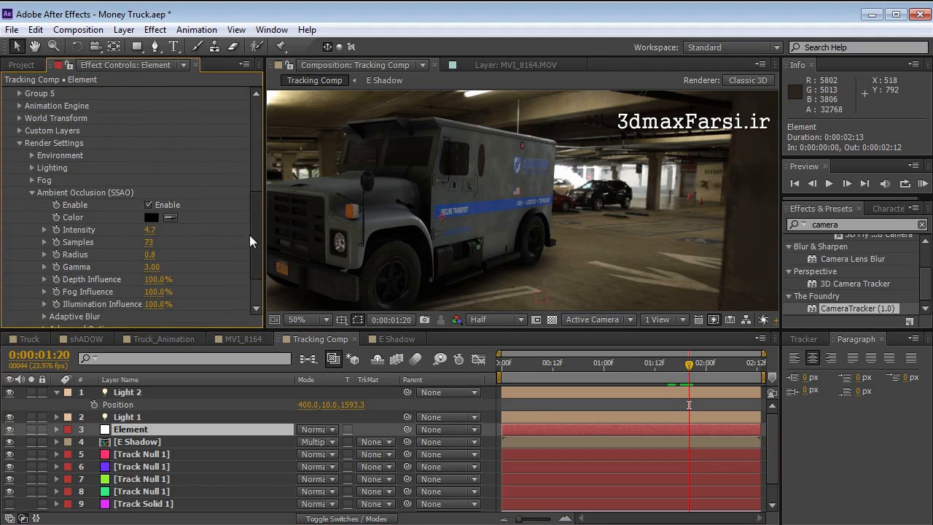
{"action": "left_click", "coordinate": [31, 190]}
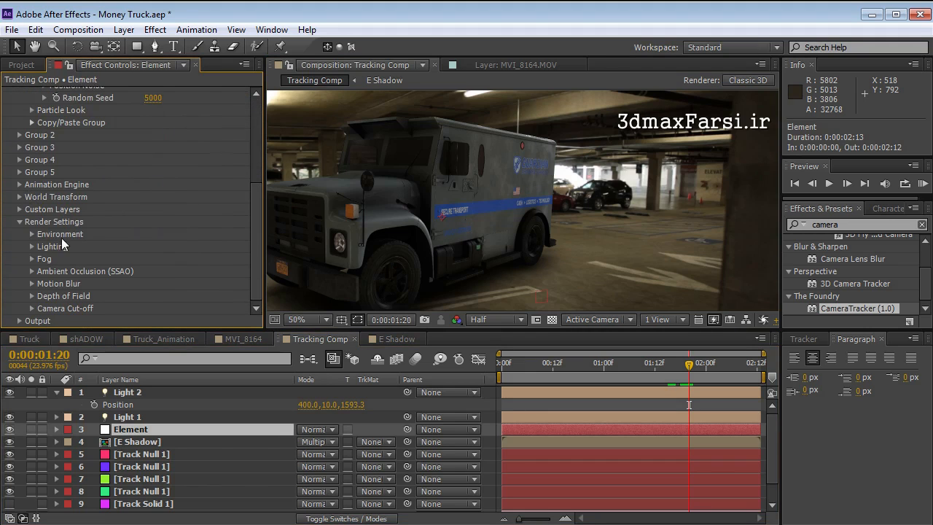
{"action": "left_click", "coordinate": [31, 235]}
{"action": "scroll", "coordinate": [246, 194], "scroll_direction": "down", "scroll_amount": 2}
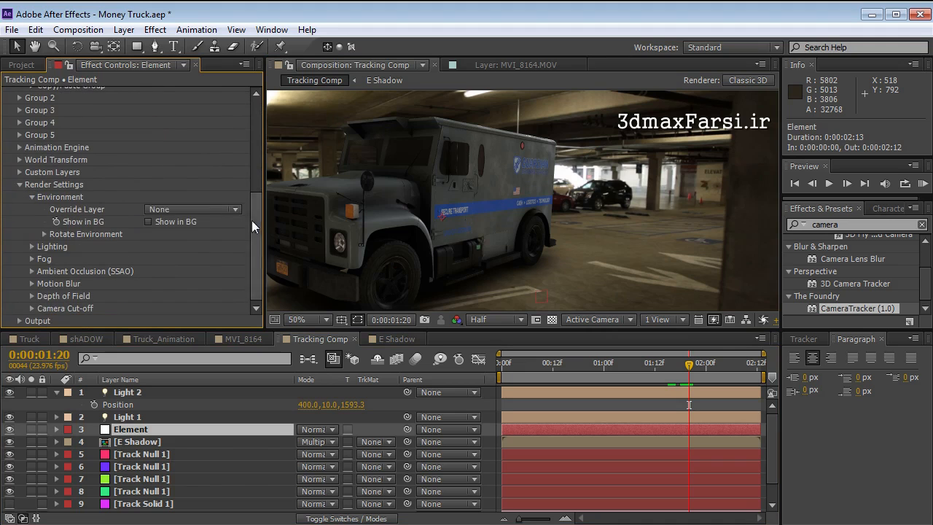
{"action": "left_click", "coordinate": [44, 236]}
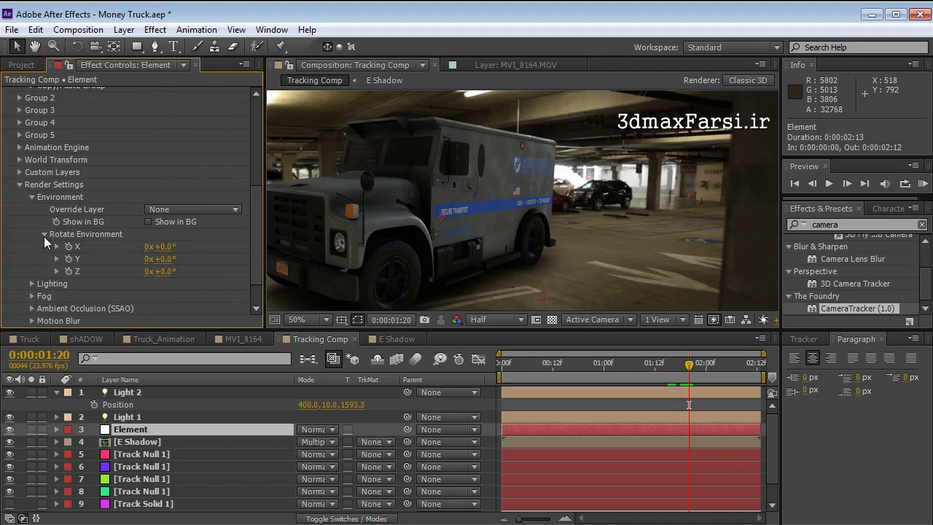
{"action": "left_click_drag", "start_coordinate": [160, 259], "coordinate": [255, 248]}
{"action": "left_click_drag", "start_coordinate": [174, 260], "coordinate": [172, 258]}
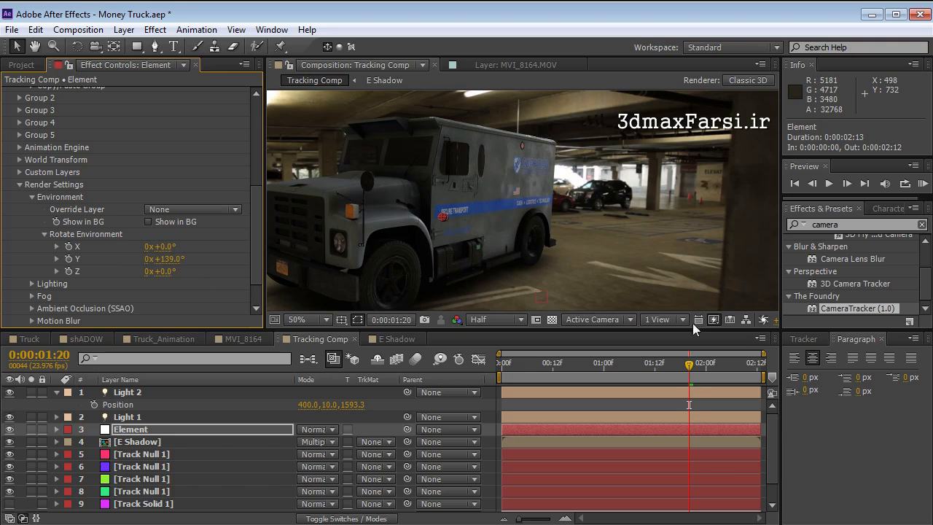
Step: Scrub through the shot to check the truck's reflections and park the current time at 0:00:01:21
{"action": "left_click_drag", "start_coordinate": [702, 362], "coordinate": [726, 379]}
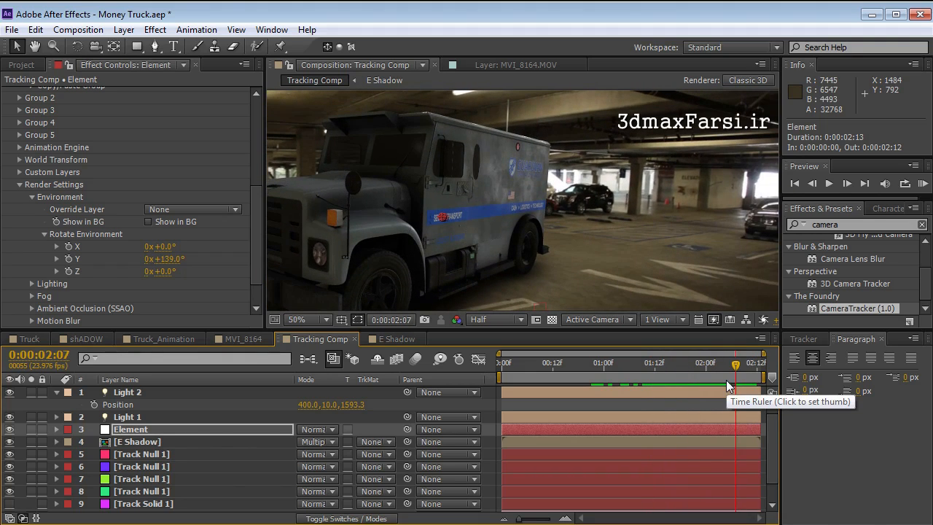
{"action": "mouse_move", "coordinate": [725, 379]}
{"action": "left_mouse_down"}
{"action": "mouse_move", "coordinate": [637, 370]}
{"action": "mouse_move", "coordinate": [710, 376]}
{"action": "left_mouse_up"}
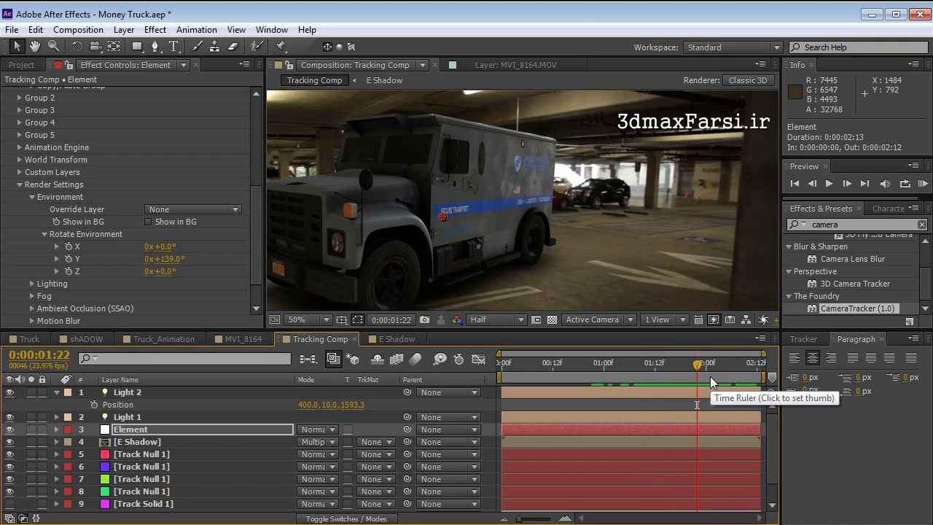
{"action": "mouse_move", "coordinate": [710, 376]}
{"action": "left_mouse_down"}
{"action": "mouse_move", "coordinate": [676, 373]}
{"action": "mouse_move", "coordinate": [707, 363]}
{"action": "mouse_move", "coordinate": [734, 374]}
{"action": "mouse_move", "coordinate": [696, 367]}
{"action": "left_mouse_up"}
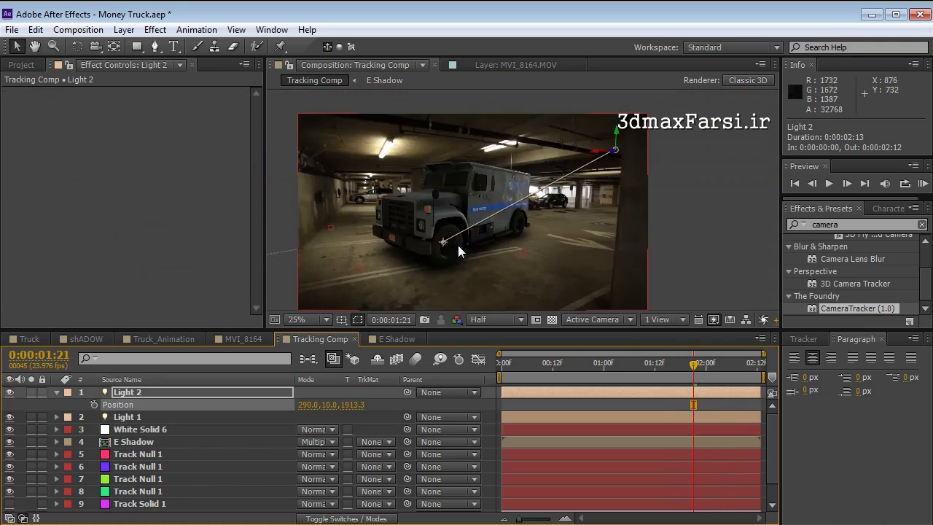
Step: Start a new light of type Point and sample its color from the bright glow of the ceiling fixture
{"action": "key", "text": "h"}
{"action": "scroll", "coordinate": [441, 201], "scroll_direction": "up", "scroll_amount": 2}
{"action": "left_click_drag", "start_coordinate": [410, 196], "coordinate": [536, 211]}
{"action": "left_click_drag", "start_coordinate": [458, 103], "coordinate": [462, 112]}
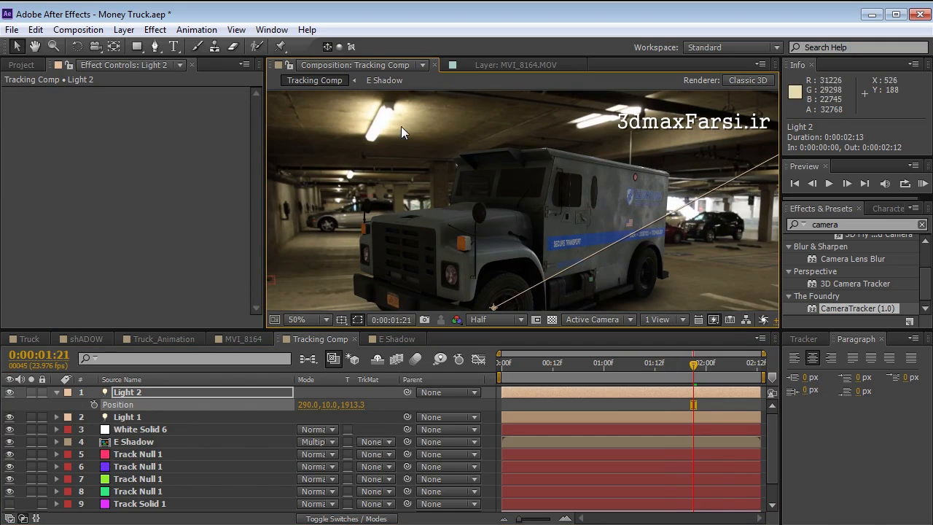
{"action": "left_click", "coordinate": [124, 31]}
{"action": "mouse_move", "coordinate": [146, 46]}
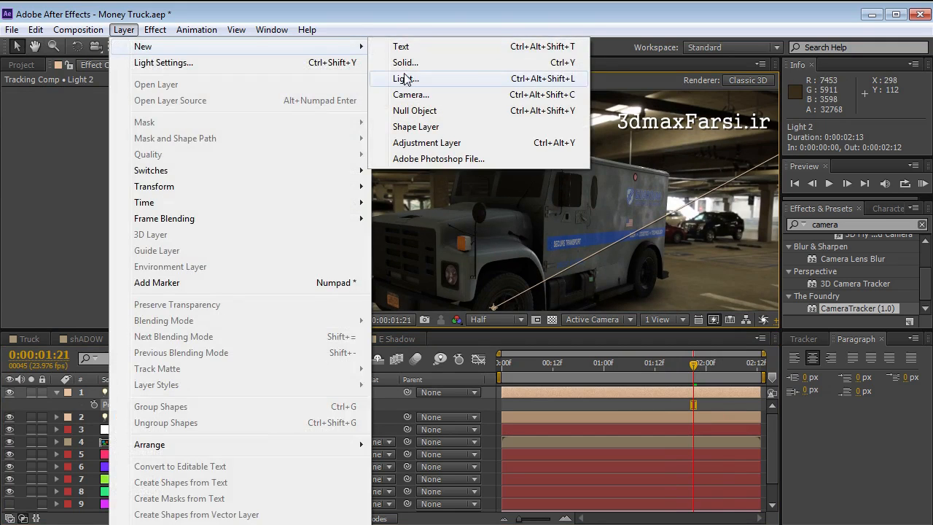
{"action": "left_click", "coordinate": [575, 79]}
{"action": "left_click", "coordinate": [193, 172]}
{"action": "left_click", "coordinate": [186, 219]}
{"action": "left_click", "coordinate": [193, 193]}
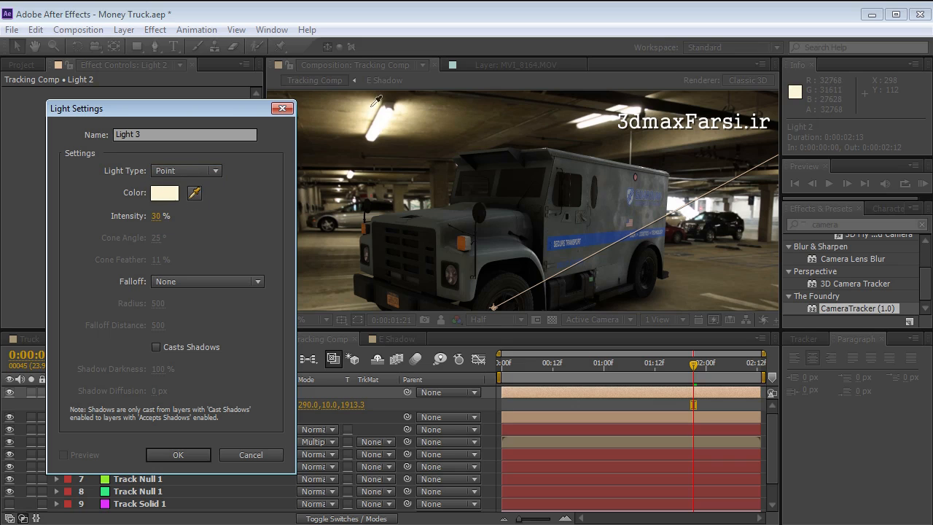
Step: Give the new light a warmer orange-yellow color and 111% intensity, and create it
{"action": "left_click", "coordinate": [161, 198]}
{"action": "left_click", "coordinate": [214, 299]}
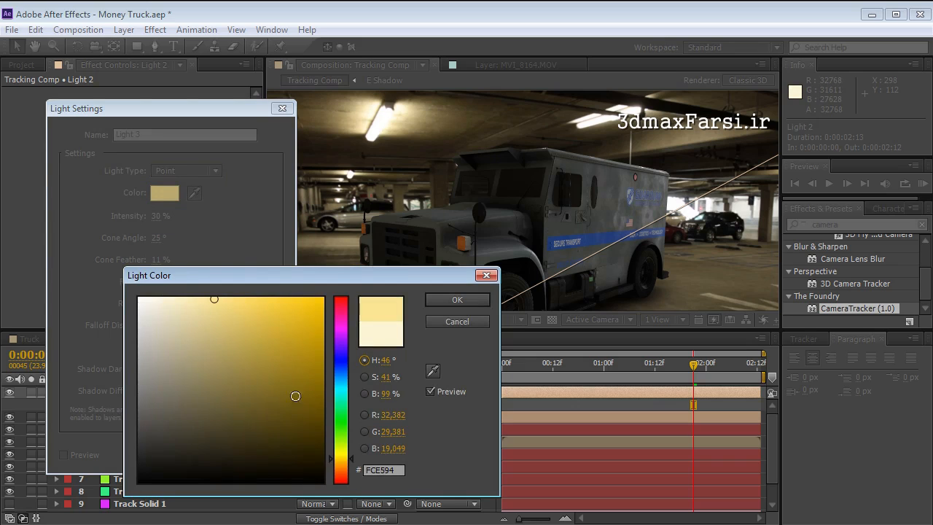
{"action": "left_click", "coordinate": [339, 462]}
{"action": "left_click", "coordinate": [456, 300]}
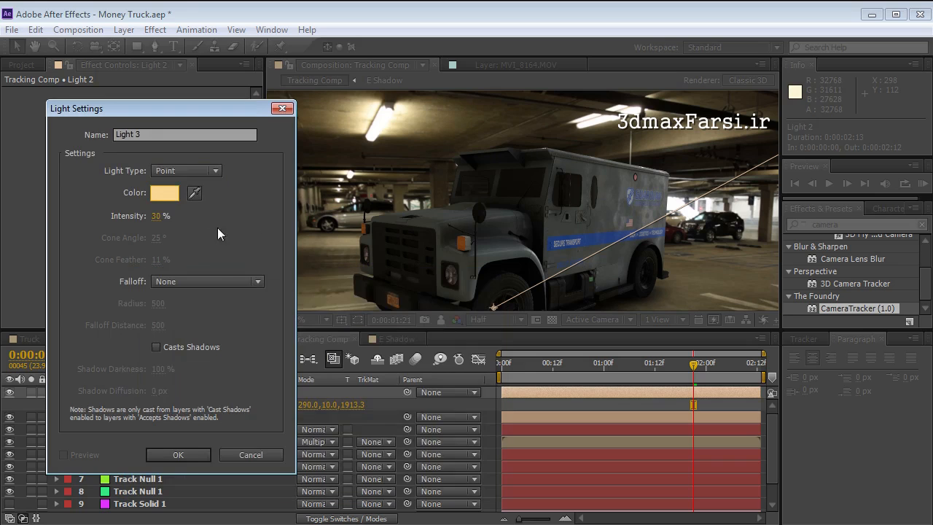
{"action": "left_click", "coordinate": [178, 455]}
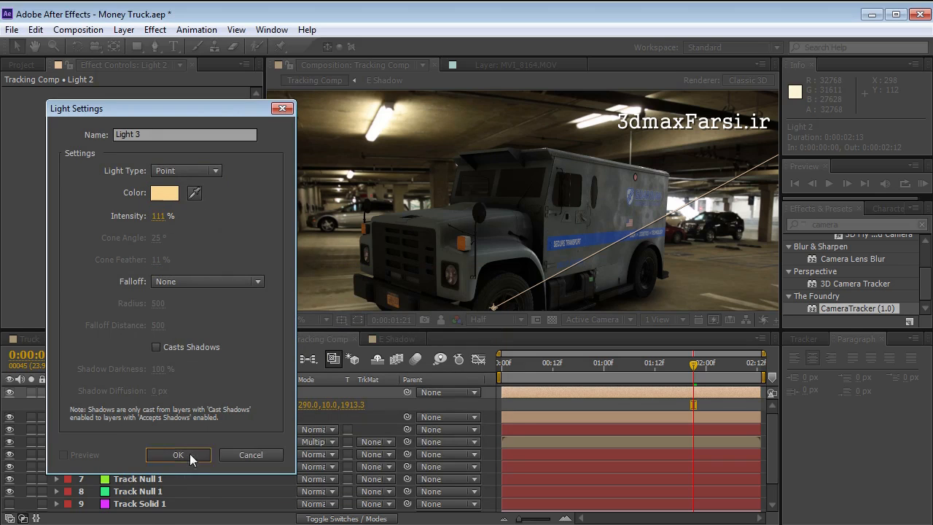
Step: Reveal Light 3's position and copy the Position of the purple Track Null 1 near the garage wall
{"action": "scroll", "coordinate": [540, 192], "scroll_direction": "down", "scroll_amount": 2}
{"action": "scroll", "coordinate": [510, 202], "scroll_direction": "down", "scroll_amount": 3}
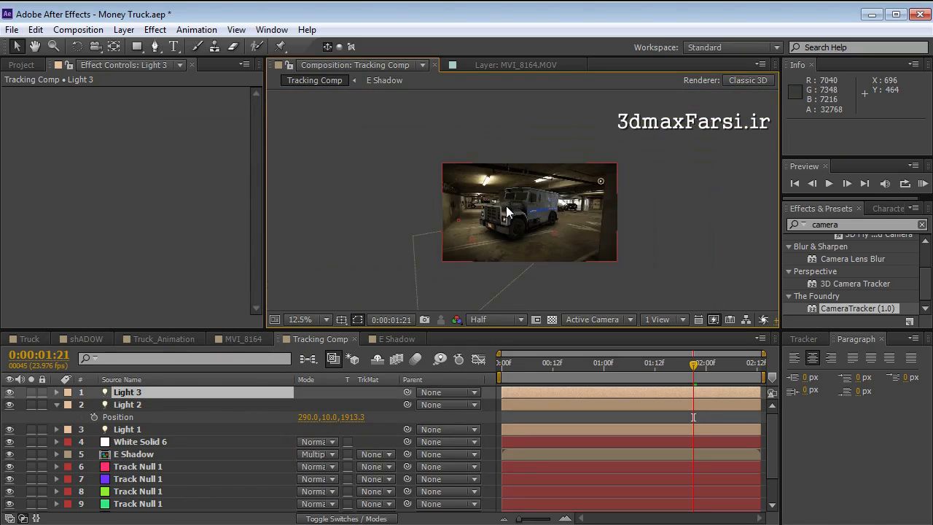
{"action": "scroll", "coordinate": [492, 222], "scroll_direction": "up", "scroll_amount": 3}
{"action": "key", "text": "p"}
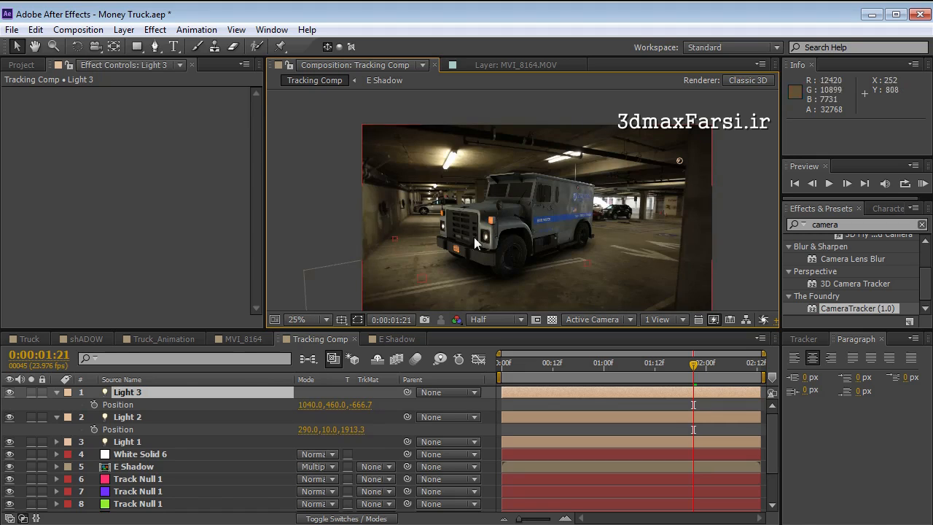
{"action": "left_click", "coordinate": [126, 457]}
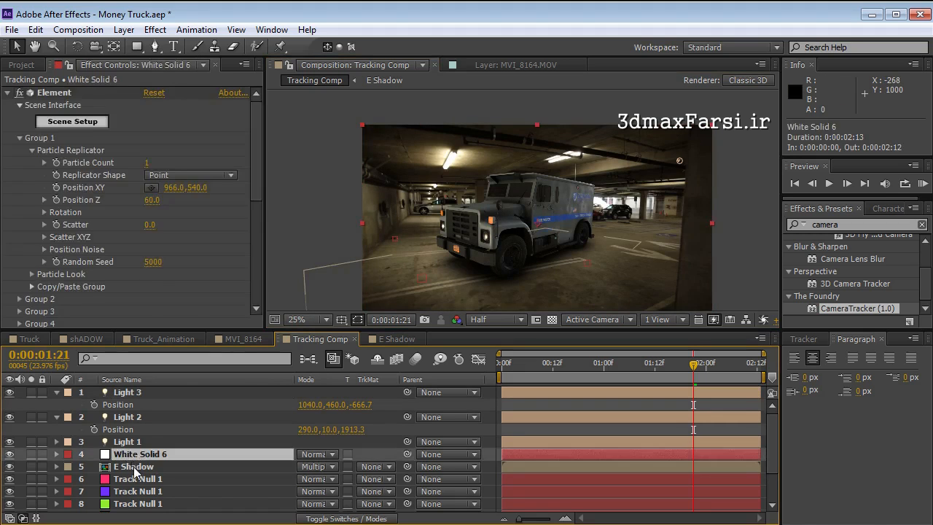
{"action": "left_click", "coordinate": [135, 468]}
{"action": "left_click", "coordinate": [144, 492]}
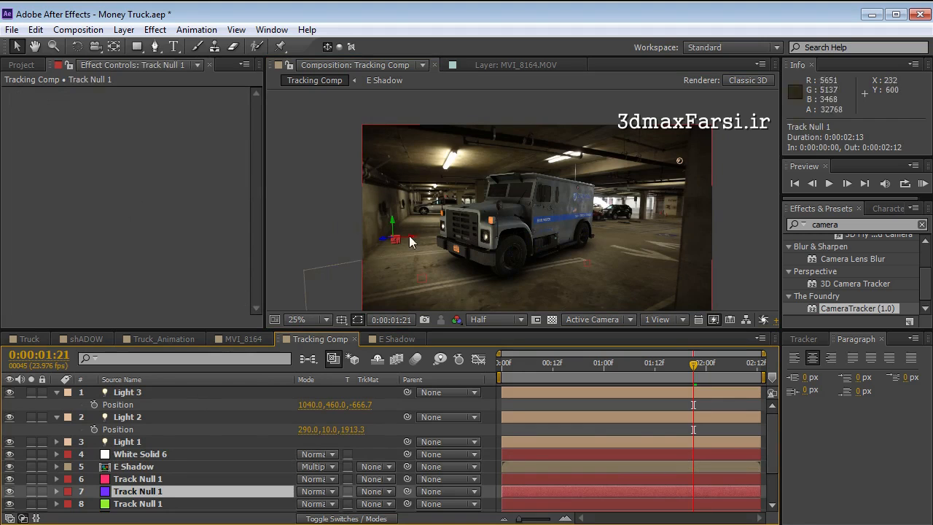
{"action": "key", "text": "p"}
{"action": "left_click", "coordinate": [109, 504]}
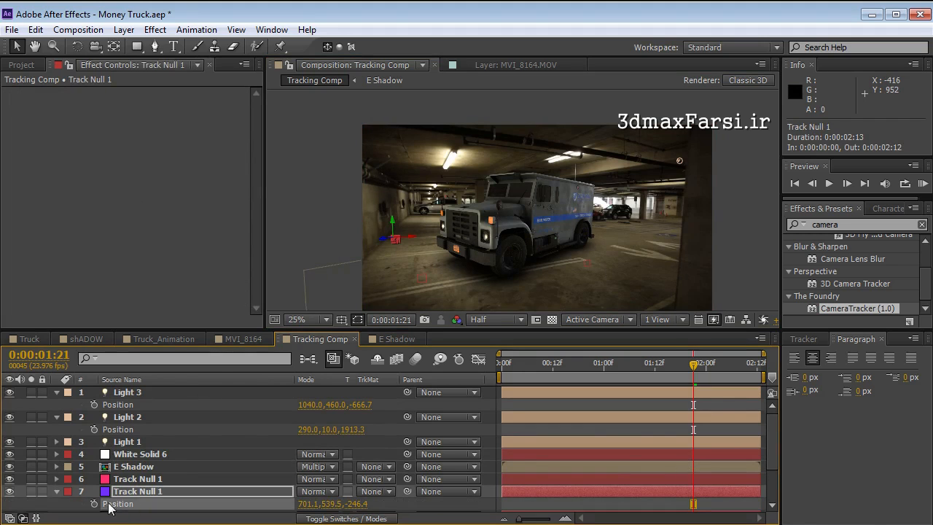
{"action": "left_click", "coordinate": [35, 30]}
{"action": "left_click", "coordinate": [59, 116]}
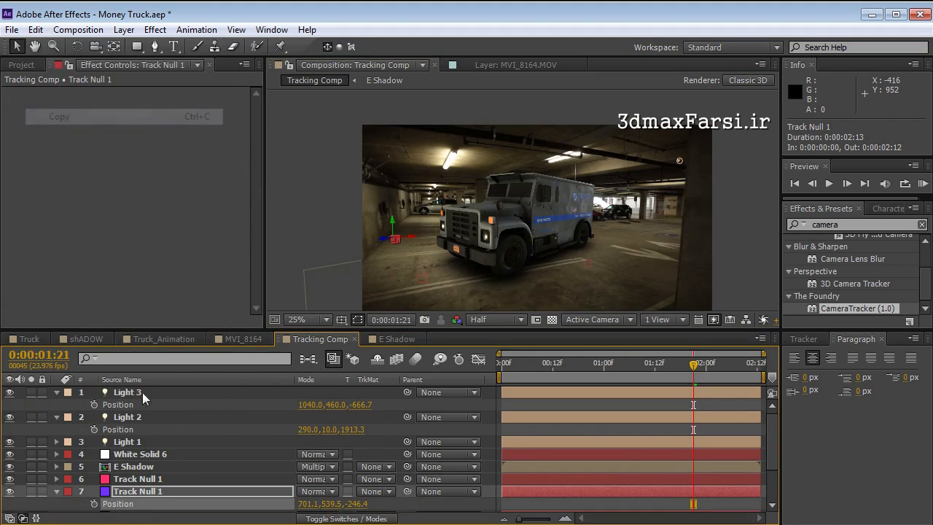
Step: Paste the copied null position onto Light 3's Position property
{"action": "left_click", "coordinate": [135, 394]}
{"action": "left_click", "coordinate": [116, 405]}
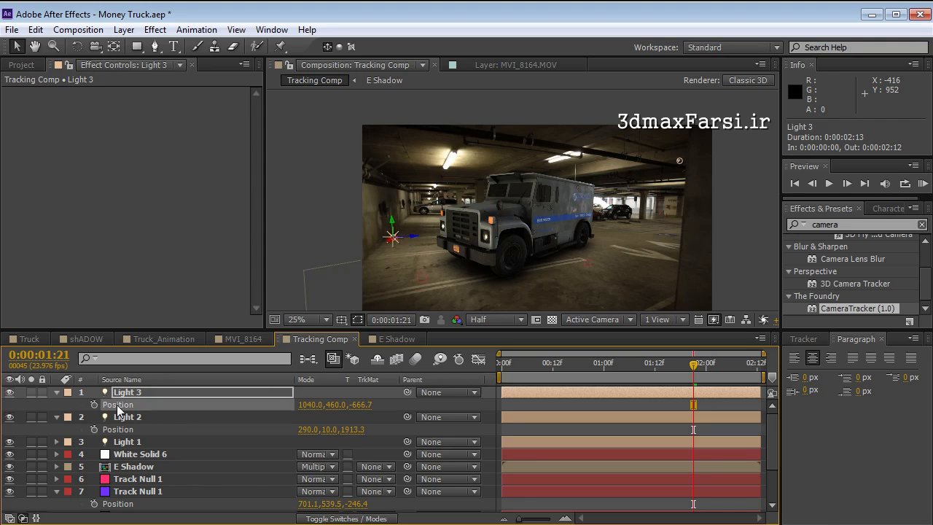
{"action": "key", "text": "ctrl+v"}
Step: Move Light 3 up beside the nearest ceiling fixture at about 480.6, 273, -50.8 and set its intensity to 169%
{"action": "left_click_drag", "start_coordinate": [395, 242], "coordinate": [460, 241]}
{"action": "scroll", "coordinate": [480, 198], "scroll_direction": "up", "scroll_amount": 2}
{"action": "key", "text": "space"}
{"action": "left_click_drag", "start_coordinate": [430, 145], "coordinate": [453, 258]}
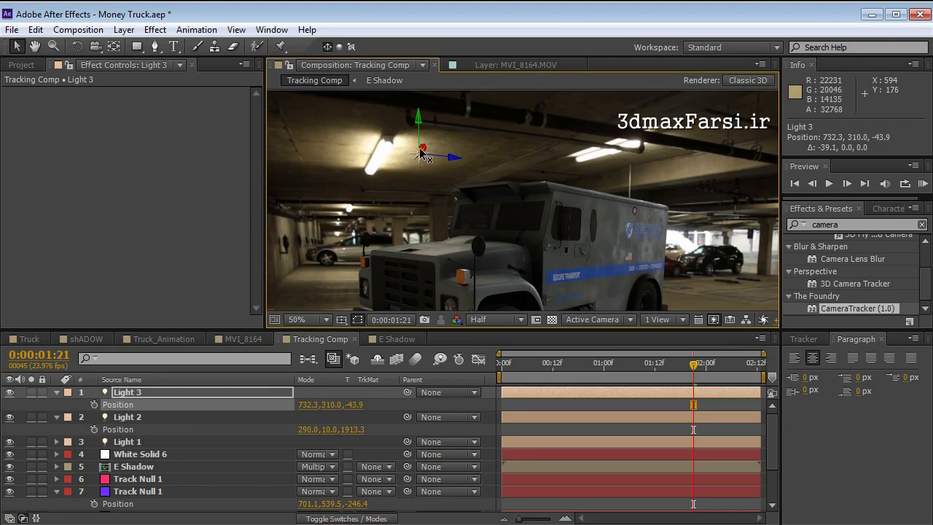
{"action": "left_click_drag", "start_coordinate": [428, 156], "coordinate": [373, 220]}
{"action": "mouse_move", "coordinate": [406, 182]}
{"action": "left_mouse_down"}
{"action": "mouse_move", "coordinate": [384, 168]}
{"action": "mouse_move", "coordinate": [395, 159]}
{"action": "mouse_move", "coordinate": [403, 166]}
{"action": "left_mouse_up"}
{"action": "key", "text": "t"}
{"action": "left_click_drag", "start_coordinate": [309, 417], "coordinate": [363, 412]}
Step: Duplicate Light 3 and place the copy above the truck, higher than the second ceiling fixture
{"action": "key", "text": "grave"}
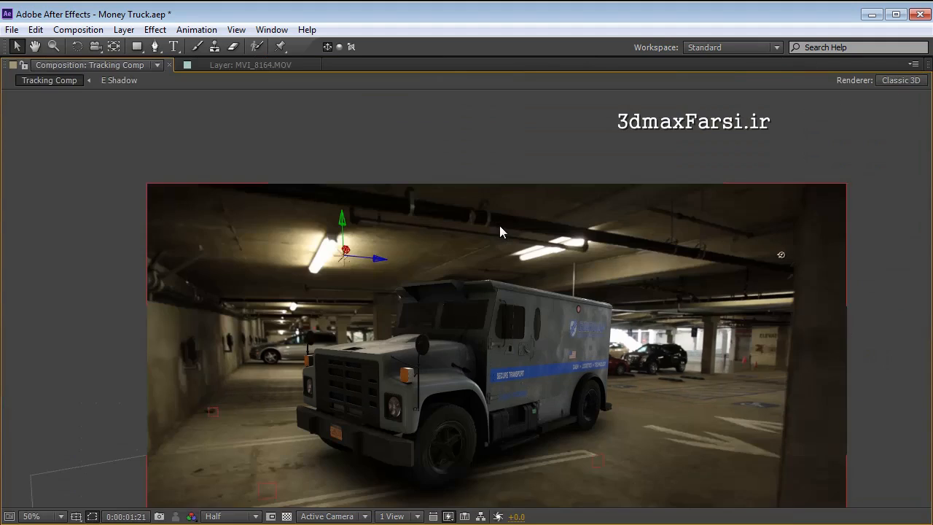
{"action": "left_click_drag", "start_coordinate": [345, 253], "coordinate": [589, 187]}
{"action": "key", "text": "ctrl+d"}
{"action": "key", "text": "grave"}
{"action": "scroll", "coordinate": [468, 261], "scroll_direction": "down", "scroll_amount": 2}
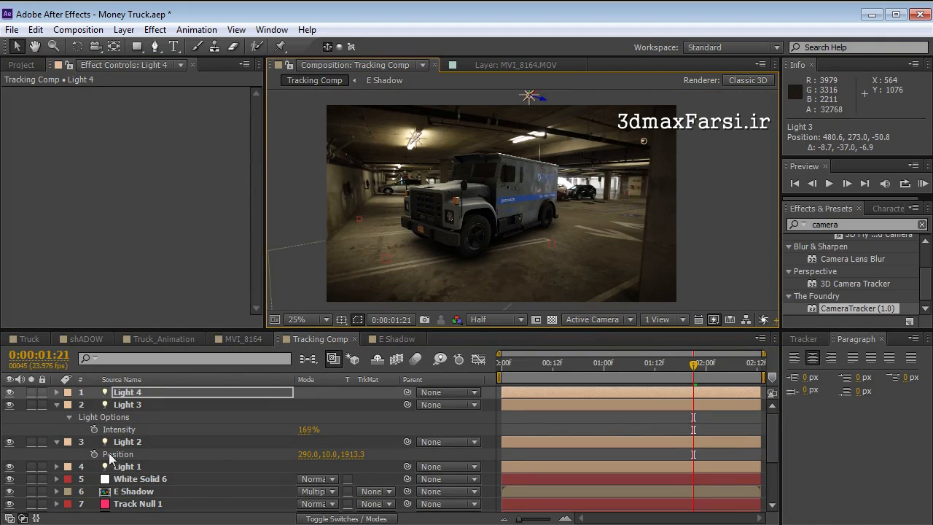
Step: Set Light 1's intensity to 52% and collapse the properties of Light 3 and Light 2
{"action": "left_click", "coordinate": [125, 466]}
{"action": "key", "text": "t"}
{"action": "left_click_drag", "start_coordinate": [305, 492], "coordinate": [321, 491]}
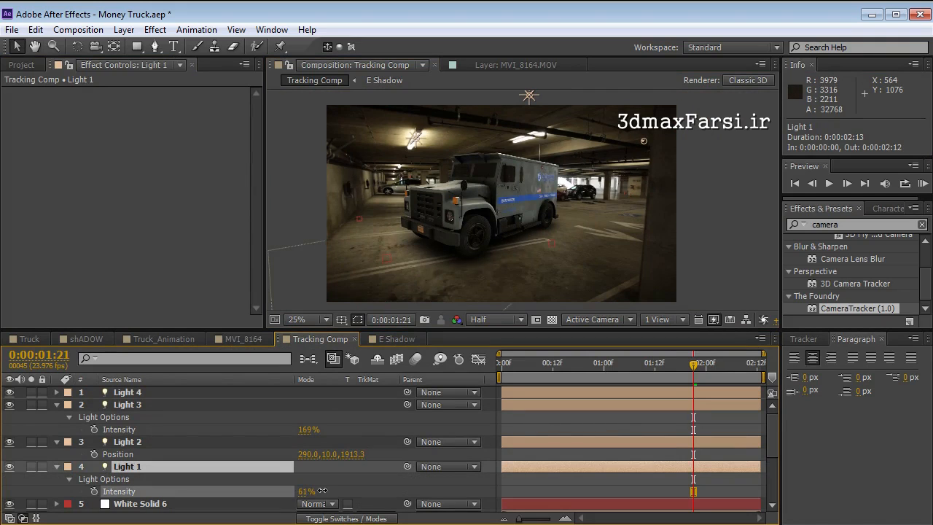
{"action": "left_click", "coordinate": [57, 405]}
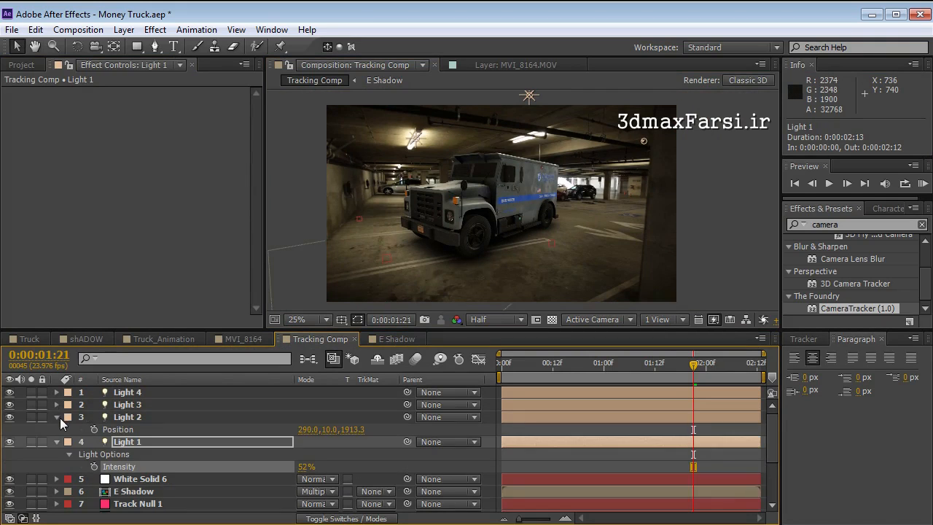
{"action": "left_click", "coordinate": [57, 417]}
Step: Apply a Curves color correction after the Element effect on the truck's White Solid 6 layer
{"action": "left_click", "coordinate": [145, 467]}
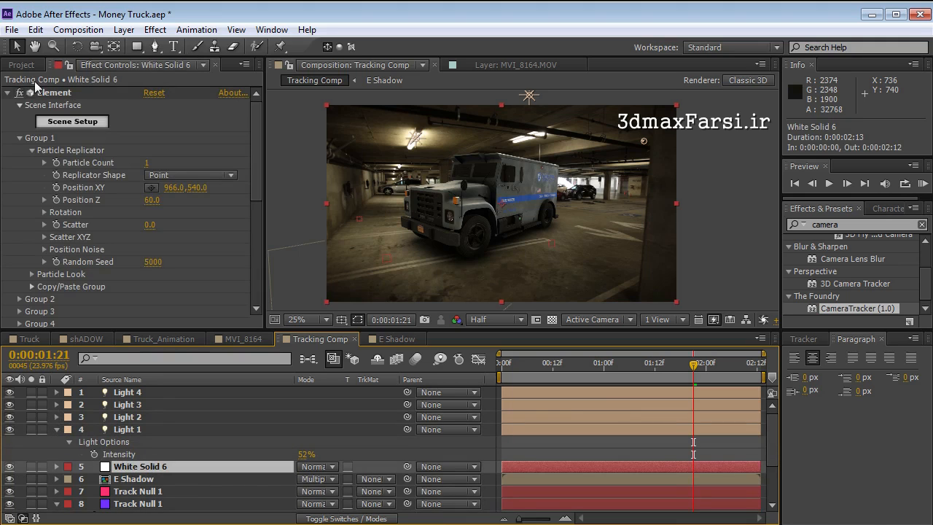
{"action": "left_click", "coordinate": [7, 93]}
{"action": "left_click", "coordinate": [66, 93]}
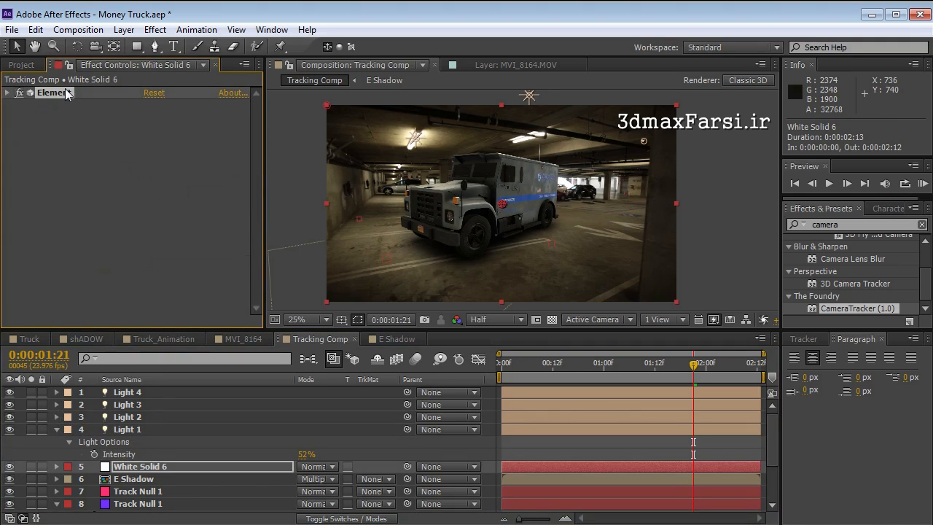
{"action": "left_click", "coordinate": [154, 30]}
{"action": "mouse_move", "coordinate": [212, 168]}
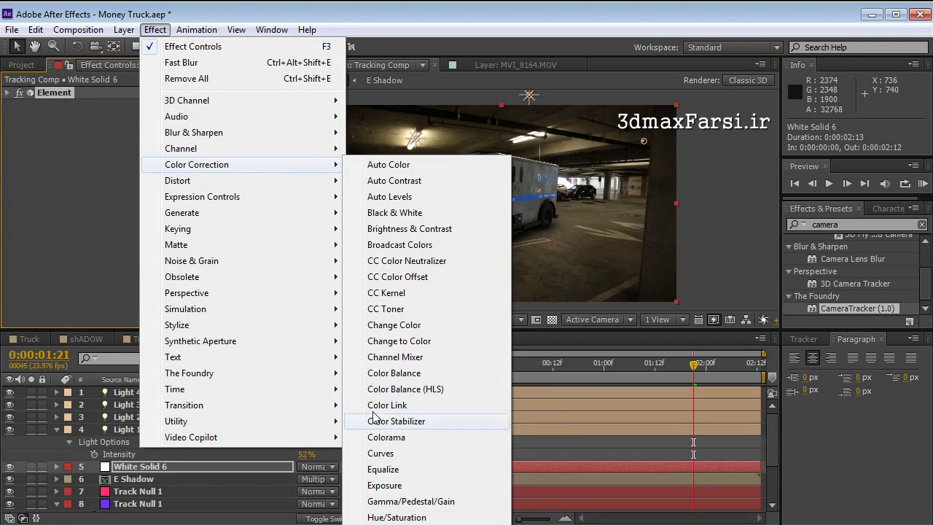
{"action": "left_click", "coordinate": [390, 454]}
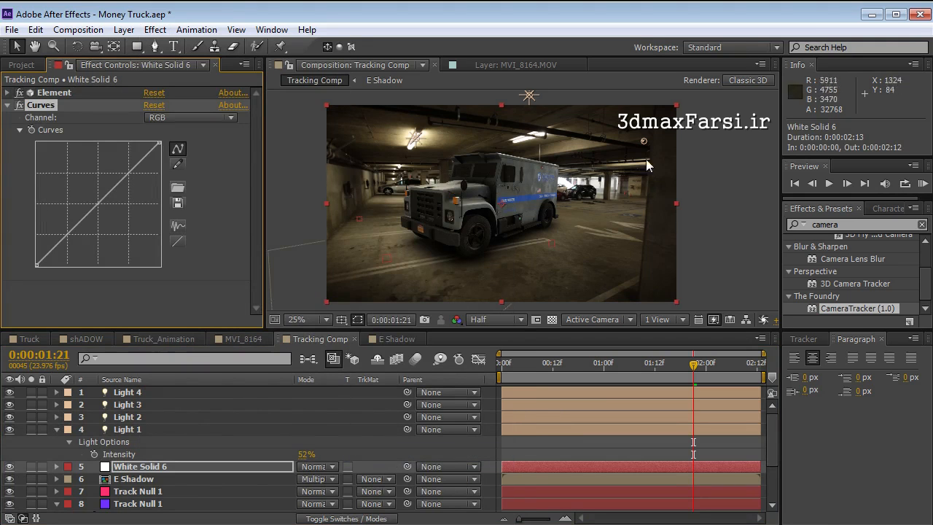
Step: Raise the midtones of the red curve and slightly adjust the midtones of the blue curve
{"action": "left_click", "coordinate": [186, 117]}
{"action": "left_click", "coordinate": [177, 151]}
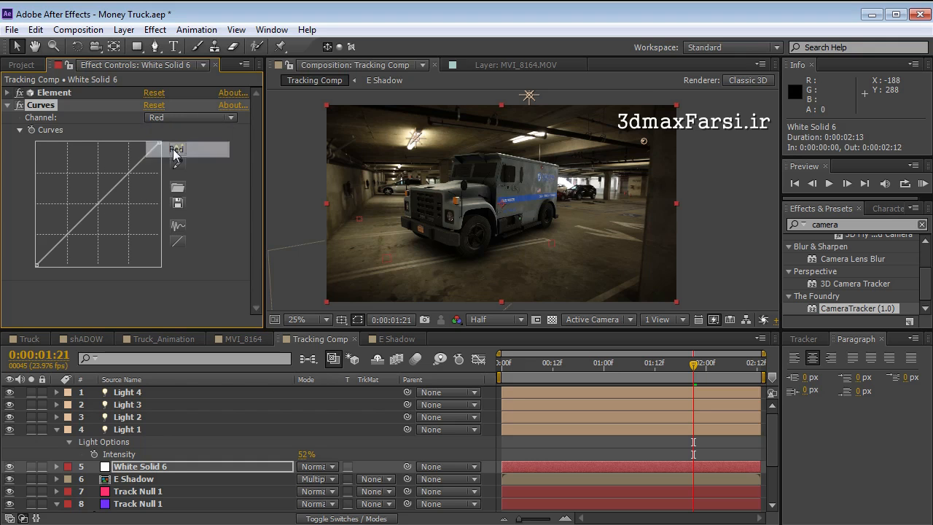
{"action": "mouse_move", "coordinate": [97, 209]}
{"action": "left_mouse_down"}
{"action": "mouse_move", "coordinate": [89, 194]}
{"action": "mouse_move", "coordinate": [91, 201]}
{"action": "left_mouse_up"}
{"action": "left_click", "coordinate": [191, 117]}
{"action": "left_click", "coordinate": [179, 181]}
{"action": "mouse_move", "coordinate": [96, 206]}
{"action": "left_mouse_down"}
{"action": "mouse_move", "coordinate": [102, 210]}
{"action": "mouse_move", "coordinate": [95, 206]}
{"action": "left_mouse_up"}
Step: Ease back the red curve's midtone boost slightly and check the truck's color at 0:00:02:05
{"action": "left_click", "coordinate": [187, 118]}
{"action": "left_click", "coordinate": [178, 152]}
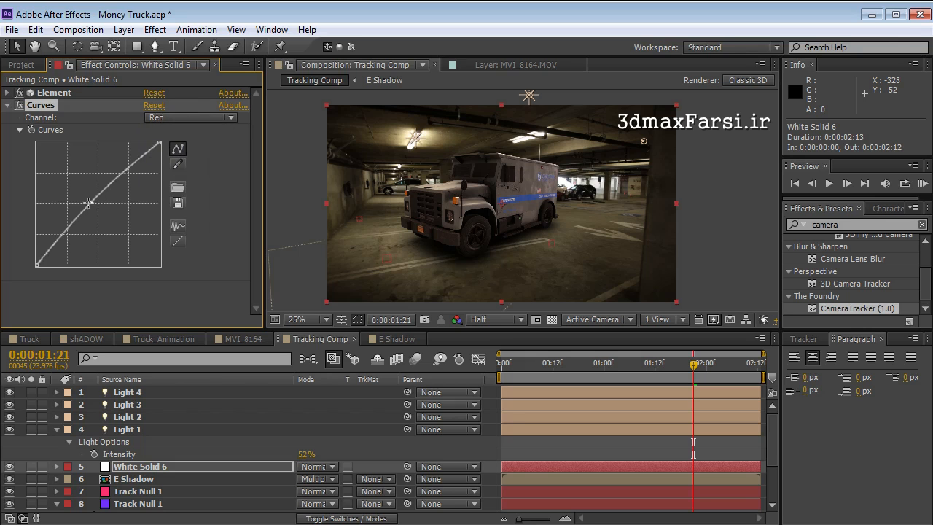
{"action": "left_click_drag", "start_coordinate": [91, 201], "coordinate": [93, 205]}
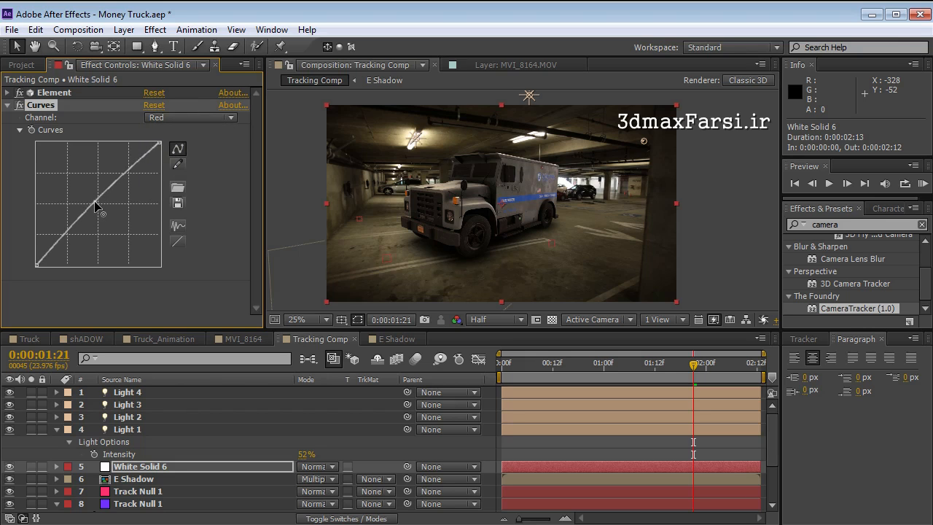
{"action": "left_click_drag", "start_coordinate": [694, 365], "coordinate": [727, 374]}
{"action": "key", "text": "period"}
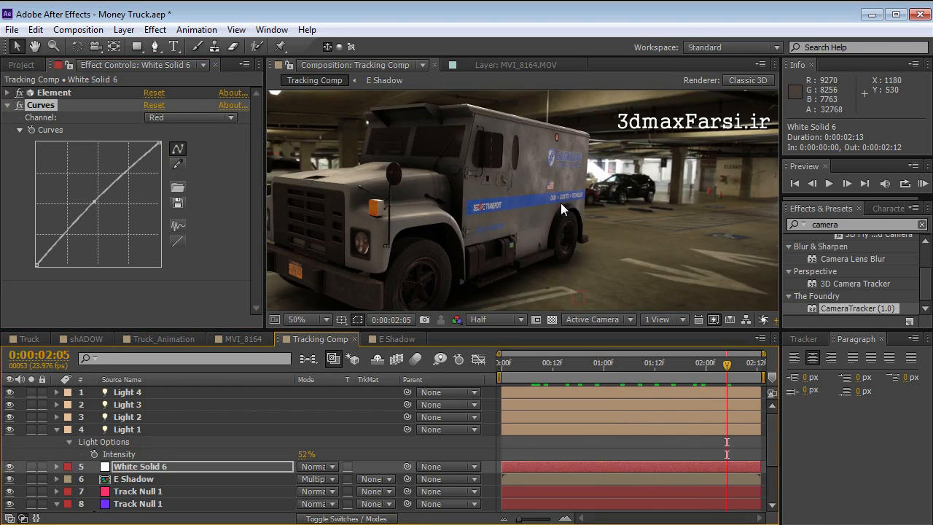
Step: Apply a Hue/Saturation color correction to the truck's White Solid 6 layer and place it between Element and Curves
{"action": "left_click", "coordinate": [155, 29]}
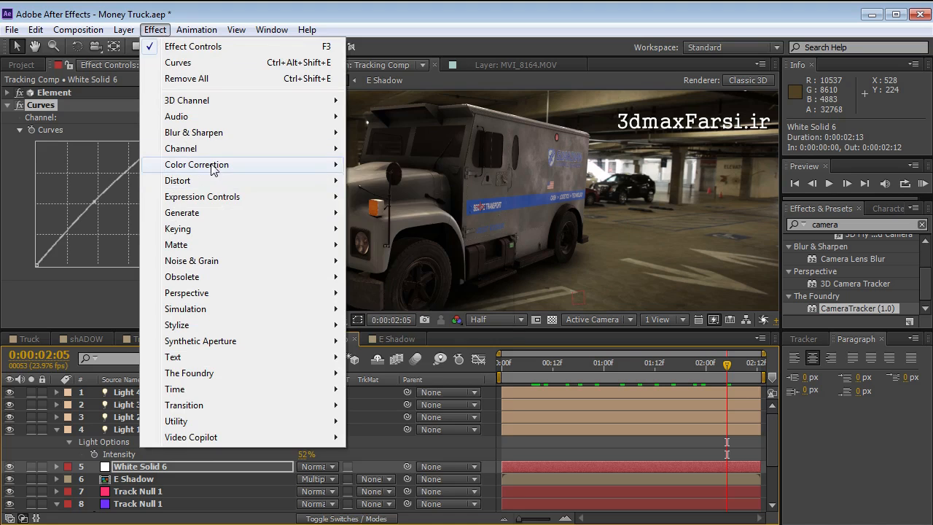
{"action": "mouse_move", "coordinate": [211, 166]}
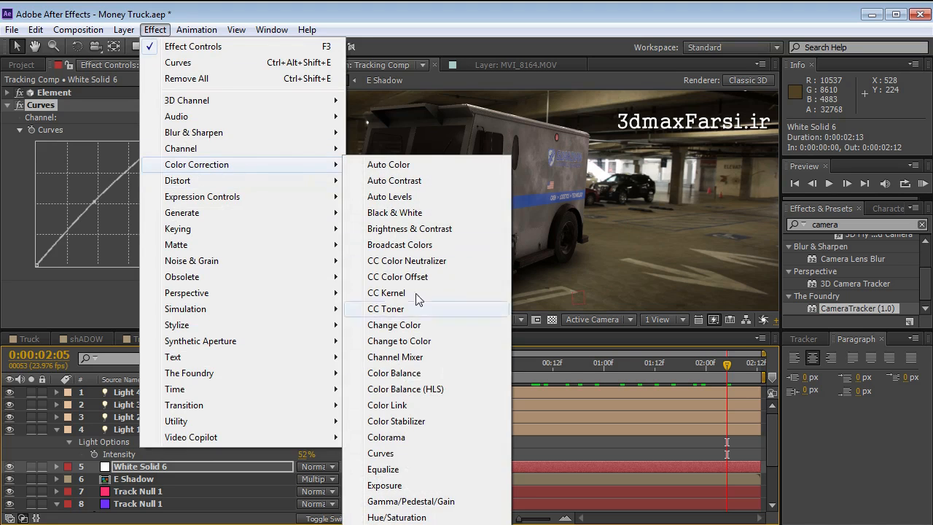
{"action": "left_click", "coordinate": [397, 517]}
{"action": "scroll", "coordinate": [108, 146], "scroll_direction": "up", "scroll_amount": 5}
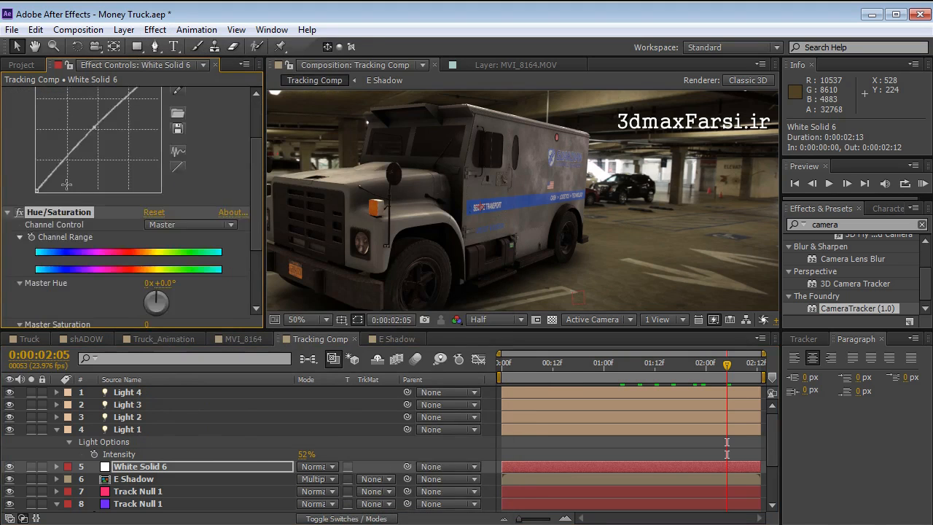
{"action": "left_click", "coordinate": [8, 105]}
{"action": "left_click_drag", "start_coordinate": [38, 121], "coordinate": [35, 100]}
Step: Adjust the Blues channel in Hue/Saturation, setting Blue Saturation to -68 and Blue Lightness to -73
{"action": "left_click", "coordinate": [173, 118]}
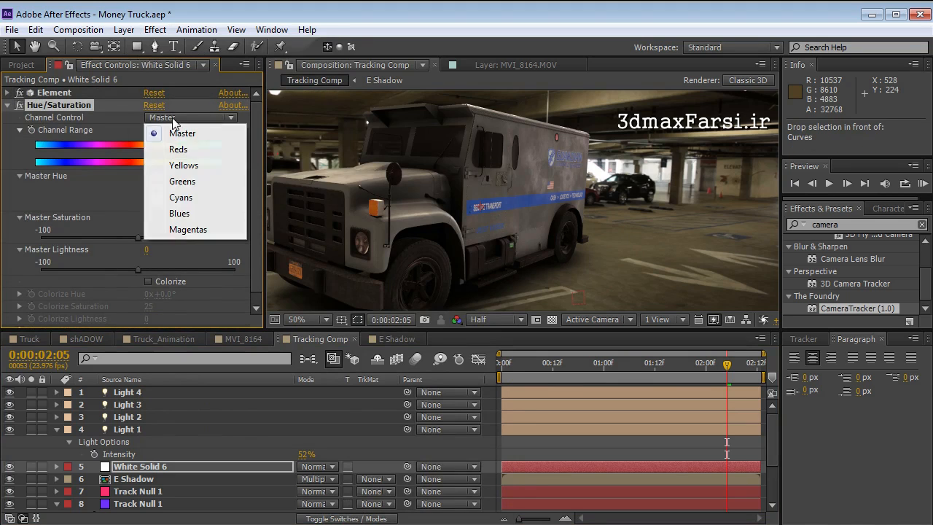
{"action": "left_click", "coordinate": [179, 213]}
{"action": "left_click_drag", "start_coordinate": [126, 237], "coordinate": [72, 237]}
{"action": "left_click_drag", "start_coordinate": [136, 270], "coordinate": [68, 269]}
{"action": "scroll", "coordinate": [574, 212], "scroll_direction": "down", "scroll_amount": 2}
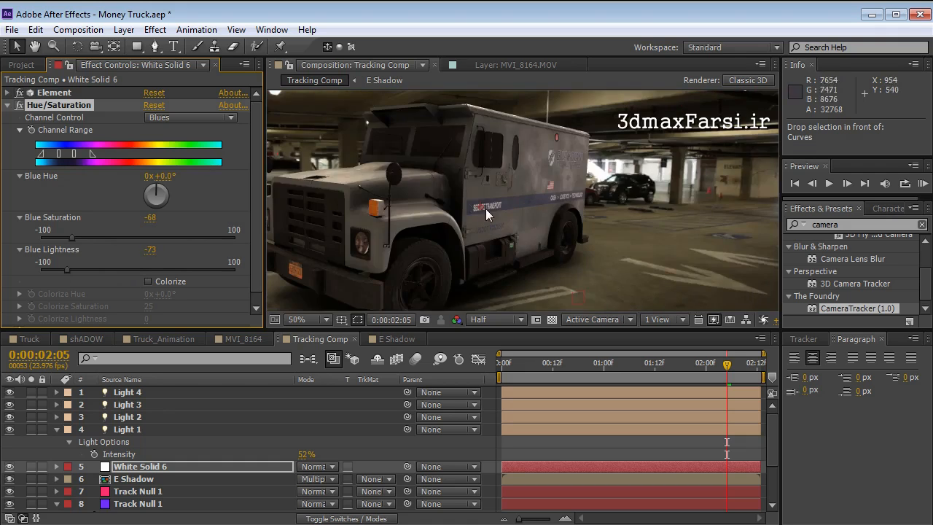
Step: Lower the midtones of the Curves effect's blue channel slightly and check the truck at 0:00:02:09
{"action": "left_click", "coordinate": [7, 105]}
{"action": "left_click", "coordinate": [7, 117]}
{"action": "left_click", "coordinate": [190, 130]}
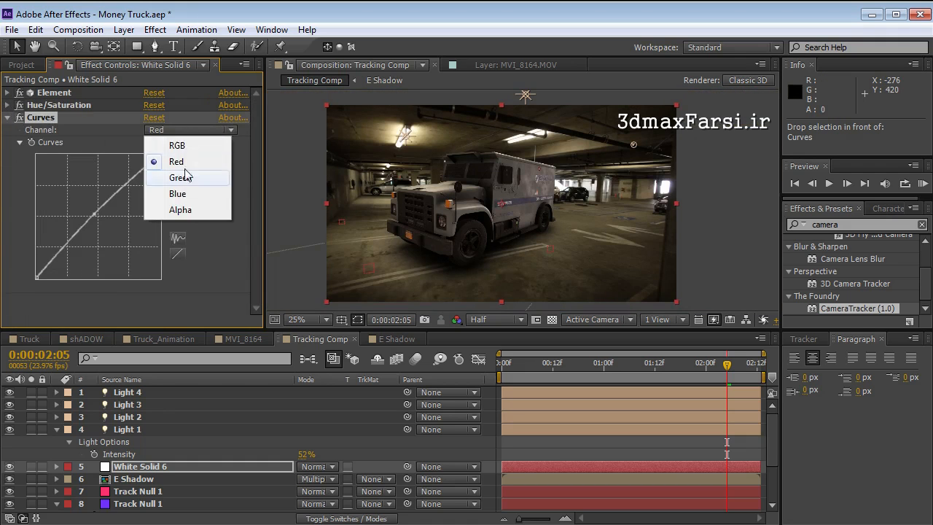
{"action": "left_click", "coordinate": [179, 195]}
{"action": "left_click_drag", "start_coordinate": [96, 221], "coordinate": [99, 222]}
{"action": "left_click_drag", "start_coordinate": [712, 373], "coordinate": [745, 374]}
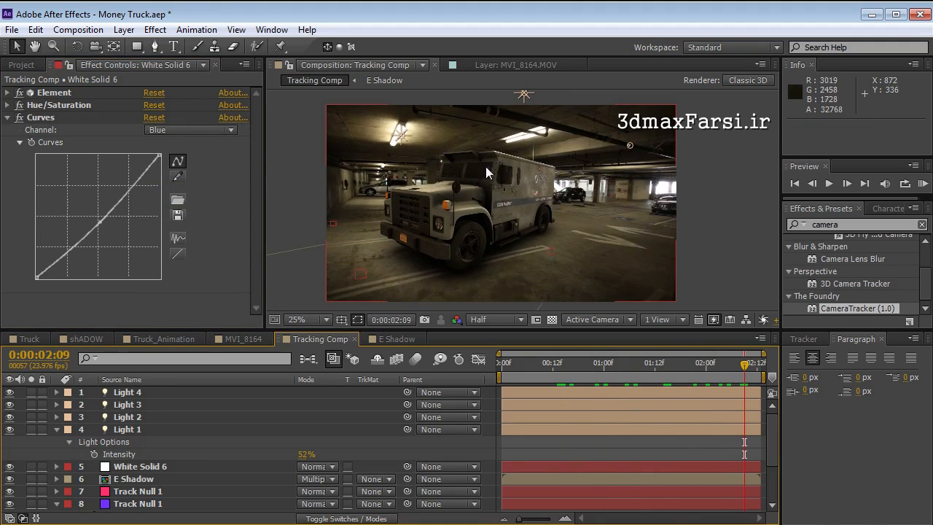
{"action": "scroll", "coordinate": [534, 236], "scroll_direction": "up", "scroll_amount": 2}
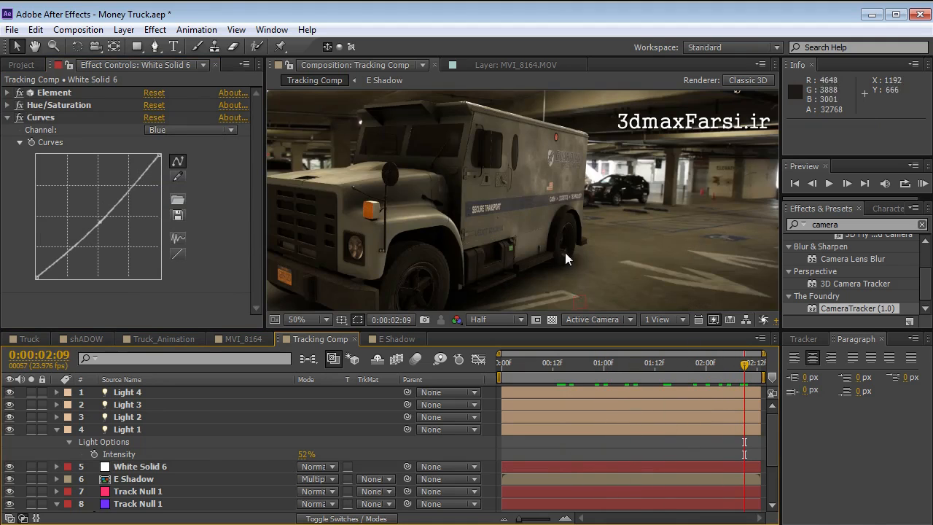
Step: Set Reflect to 2.59 in the Element effect's Multi-Pass Mixer output settings
{"action": "left_click", "coordinate": [7, 93]}
{"action": "left_click_drag", "start_coordinate": [255, 151], "coordinate": [262, 208]}
{"action": "scroll", "coordinate": [146, 204], "scroll_direction": "down", "scroll_amount": 5}
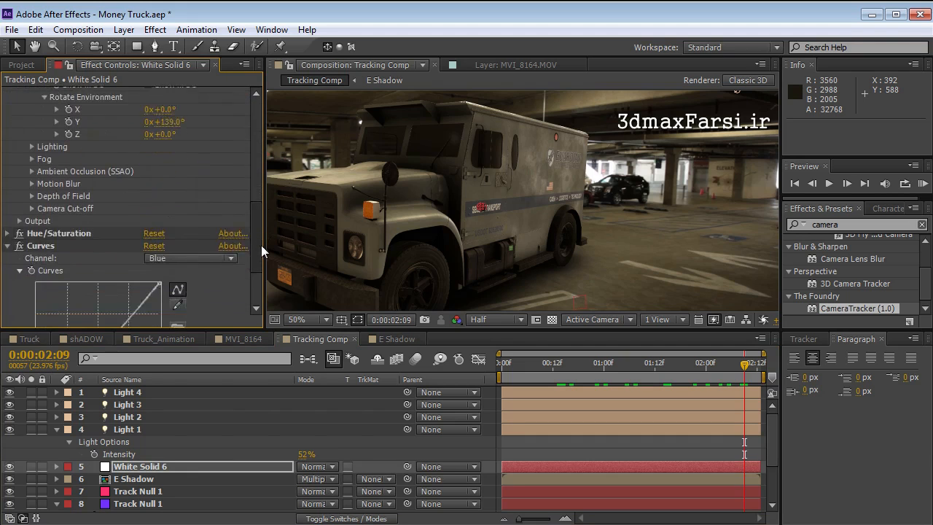
{"action": "left_click", "coordinate": [20, 180]}
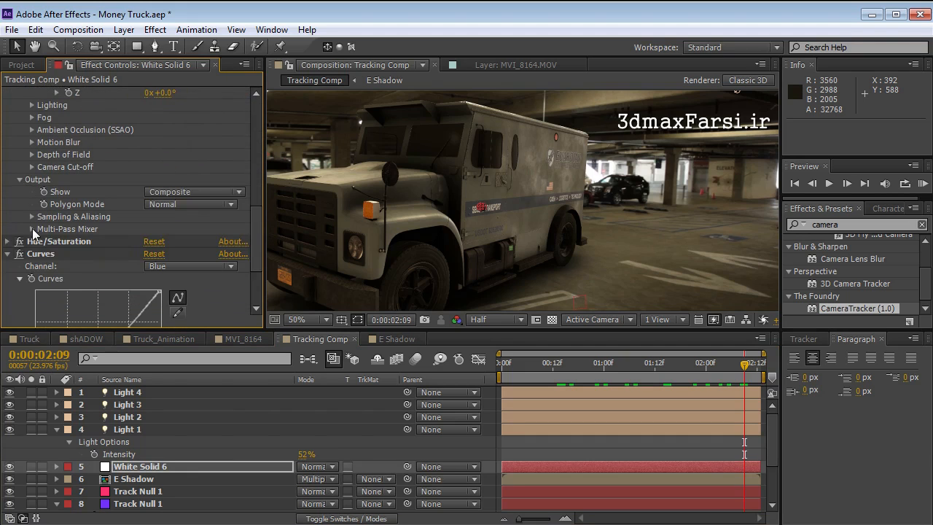
{"action": "left_click", "coordinate": [32, 229]}
{"action": "left_click_drag", "start_coordinate": [151, 254], "coordinate": [233, 248]}
{"action": "key", "text": "ctrl+z"}
{"action": "left_click_drag", "start_coordinate": [151, 279], "coordinate": [289, 265]}
{"action": "left_click_drag", "start_coordinate": [227, 272], "coordinate": [258, 269]}
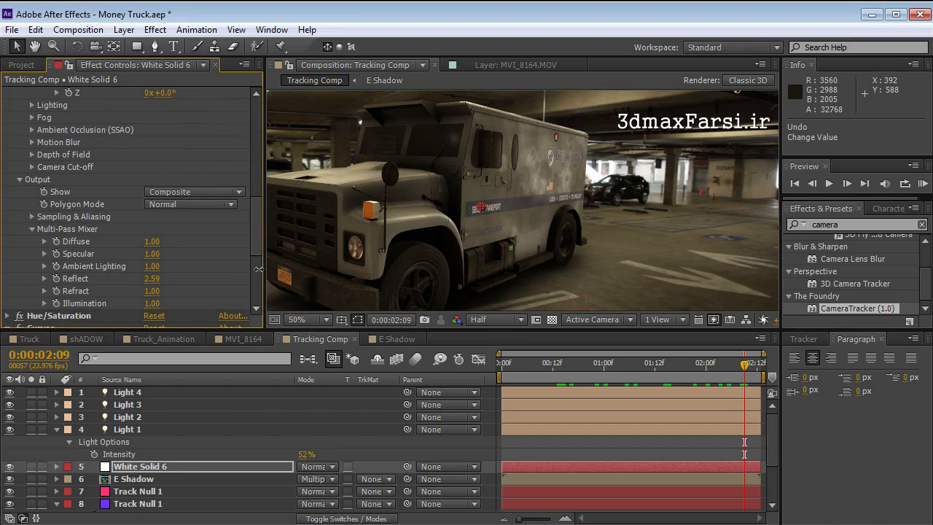
Step: Review the full-frame composite at several times, including 0:00:00:13 and 0:00:02:09, with the layer controls hidden, and check the E Shadow layer
{"action": "scroll", "coordinate": [520, 177], "scroll_direction": "down", "scroll_amount": 2}
{"action": "mouse_move", "coordinate": [520, 177]}
{"action": "left_mouse_down"}
{"action": "mouse_move", "coordinate": [539, 174]}
{"action": "mouse_move", "coordinate": [530, 172]}
{"action": "left_mouse_up"}
{"action": "mouse_move", "coordinate": [742, 365]}
{"action": "left_mouse_down"}
{"action": "mouse_move", "coordinate": [605, 364]}
{"action": "mouse_move", "coordinate": [751, 367]}
{"action": "left_mouse_up"}
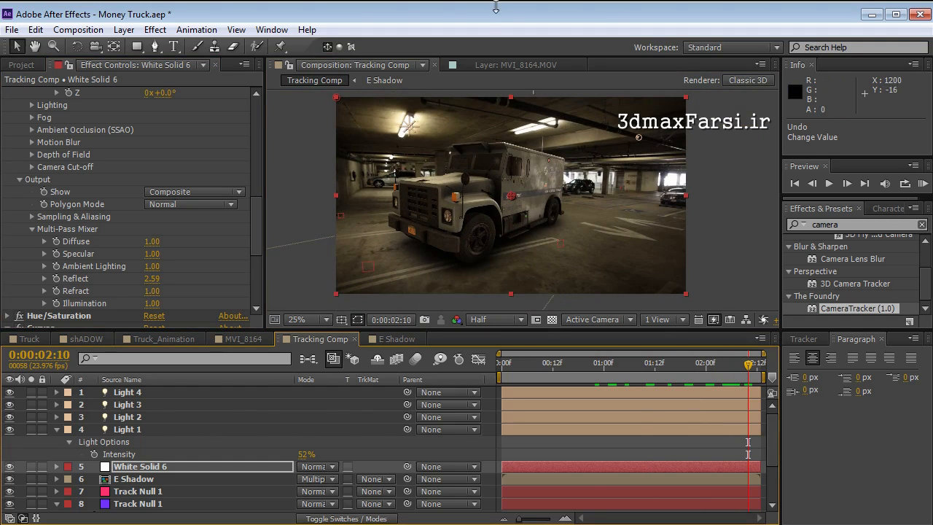
{"action": "left_click_drag", "start_coordinate": [742, 377], "coordinate": [559, 389]}
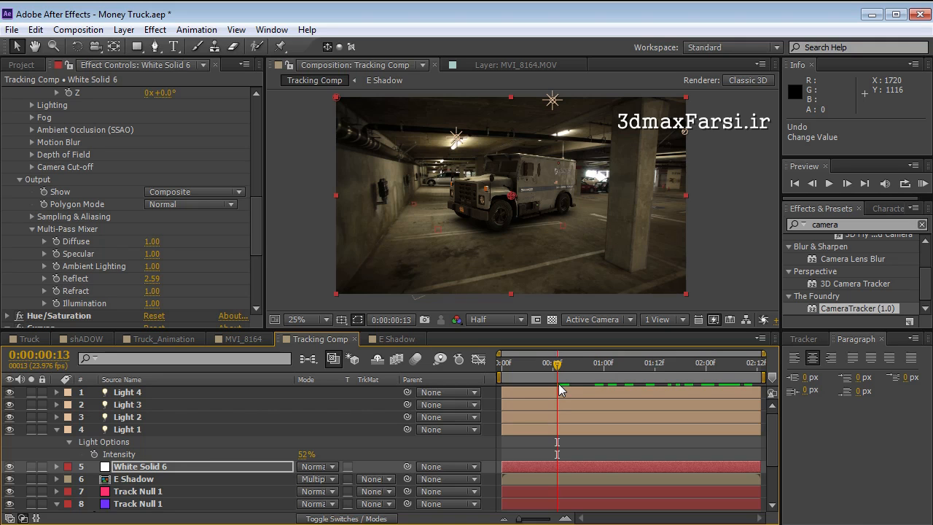
{"action": "key", "text": "ctrl+shift+h"}
{"action": "left_click_drag", "start_coordinate": [574, 376], "coordinate": [745, 374]}
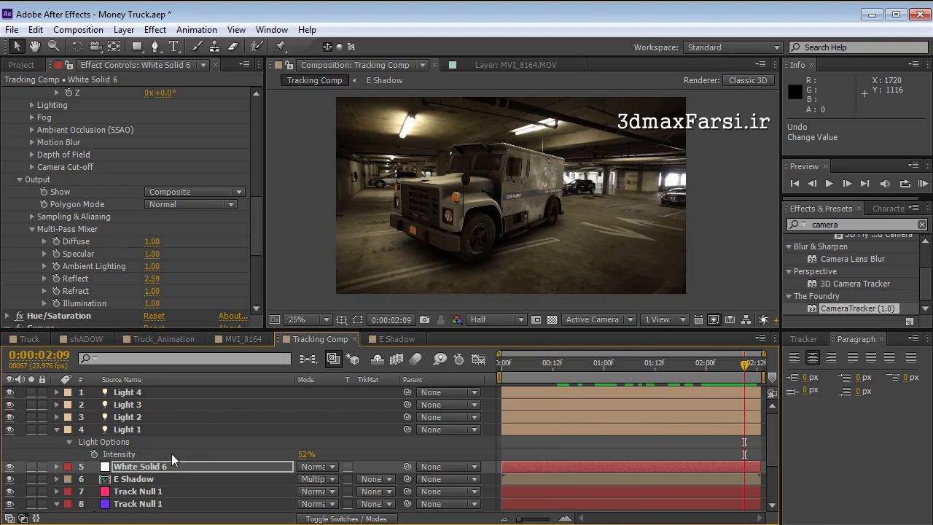
{"action": "left_click", "coordinate": [137, 481]}
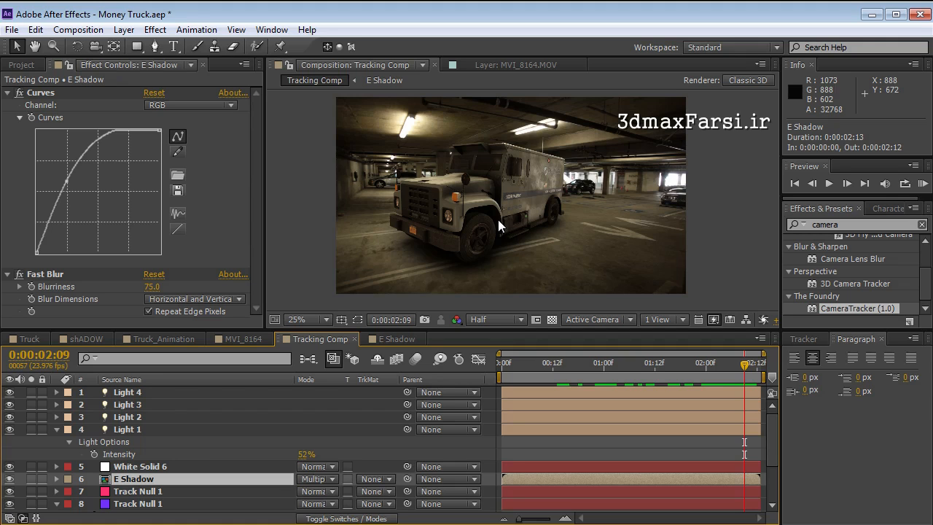
Step: Collapse Render Settings and Multi-Pass Mixer in White Solid 6's Element effect and expand its Sampling & Aliasing settings
{"action": "left_click", "coordinate": [131, 467]}
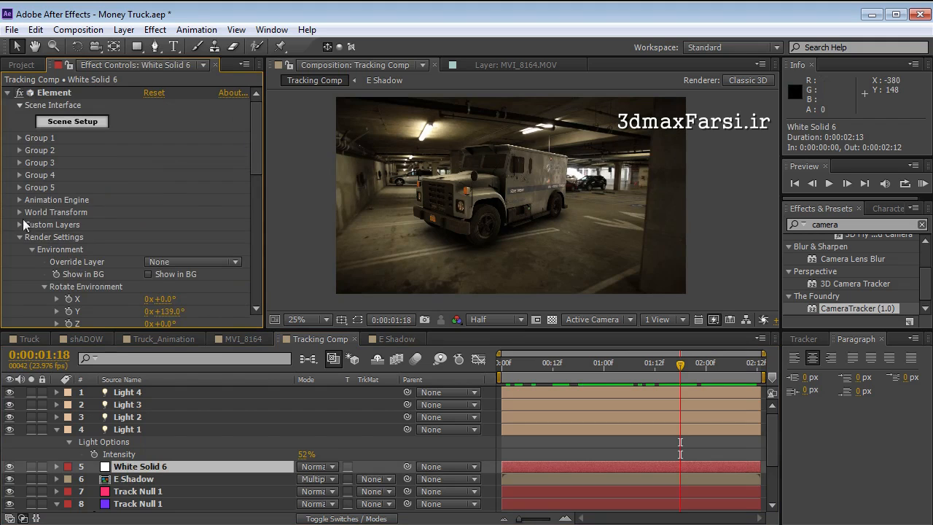
{"action": "left_click", "coordinate": [33, 250]}
{"action": "left_click", "coordinate": [20, 236]}
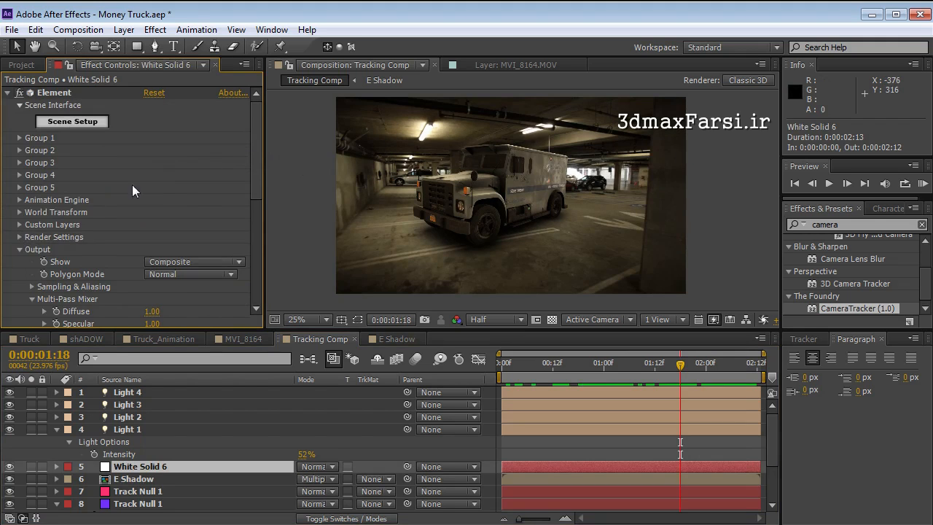
{"action": "left_click", "coordinate": [31, 299]}
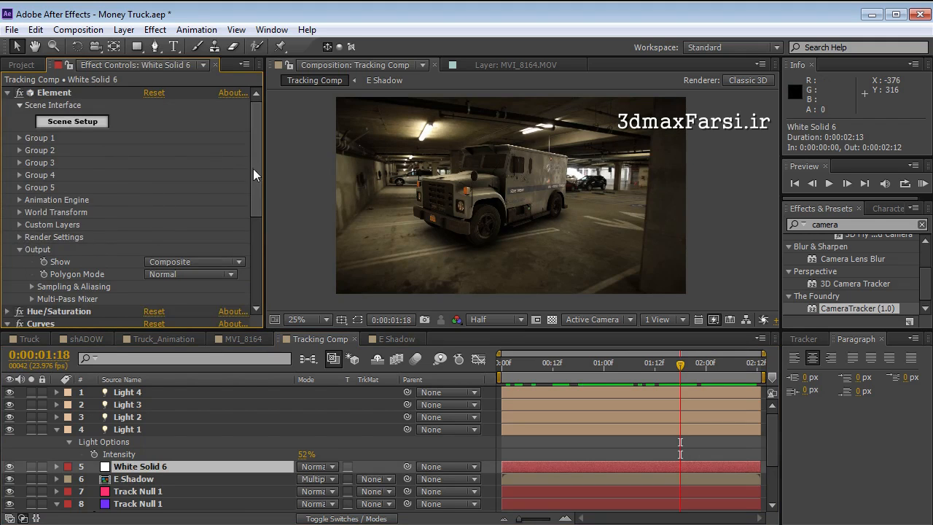
{"action": "left_click_drag", "start_coordinate": [253, 168], "coordinate": [253, 209]}
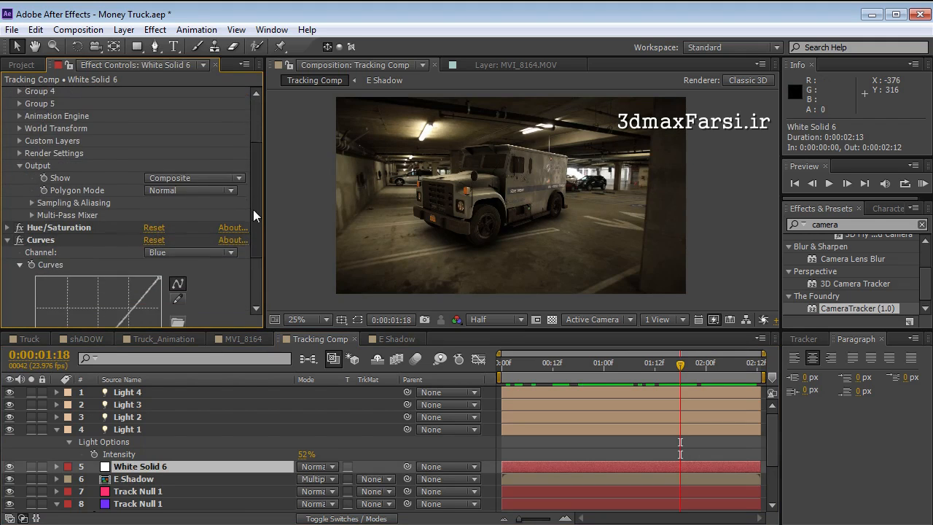
{"action": "left_click", "coordinate": [32, 202]}
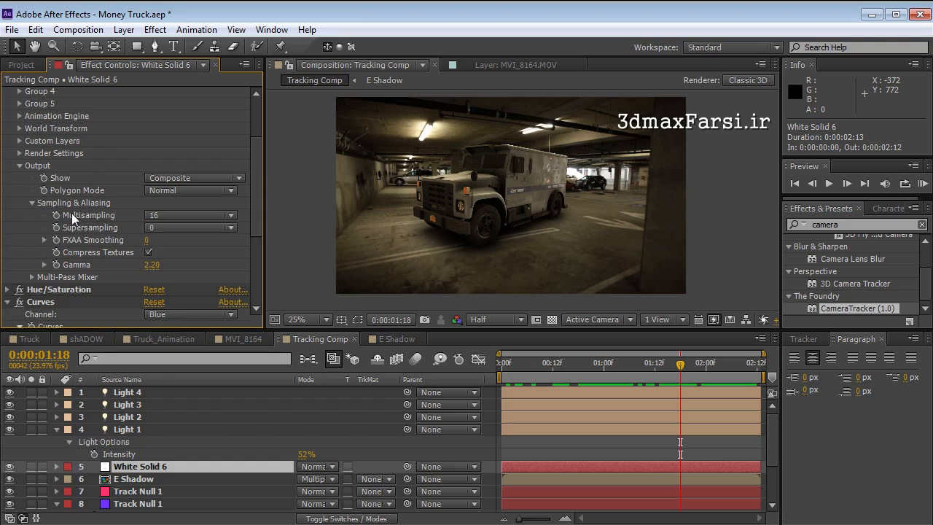
Step: Review the available Multisampling levels and keep the setting at 16
{"action": "left_click", "coordinate": [163, 216]}
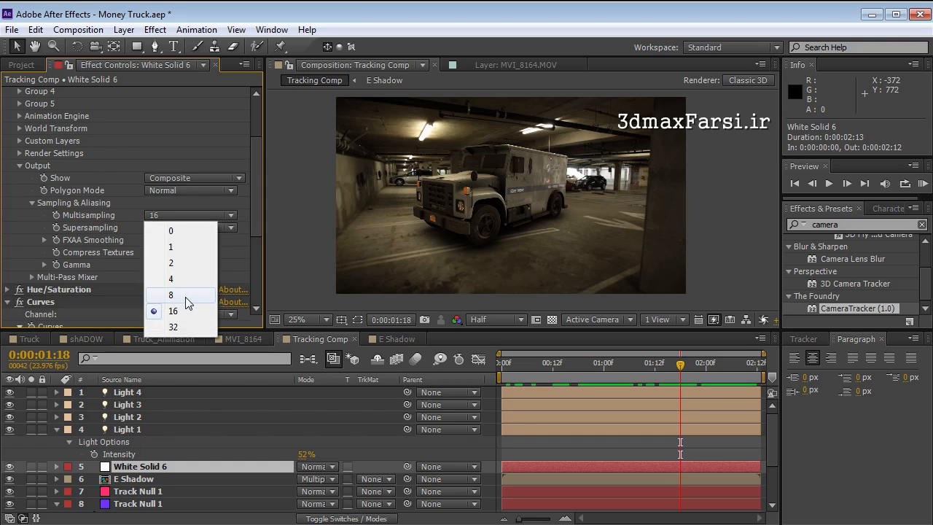
{"action": "left_click", "coordinate": [173, 311]}
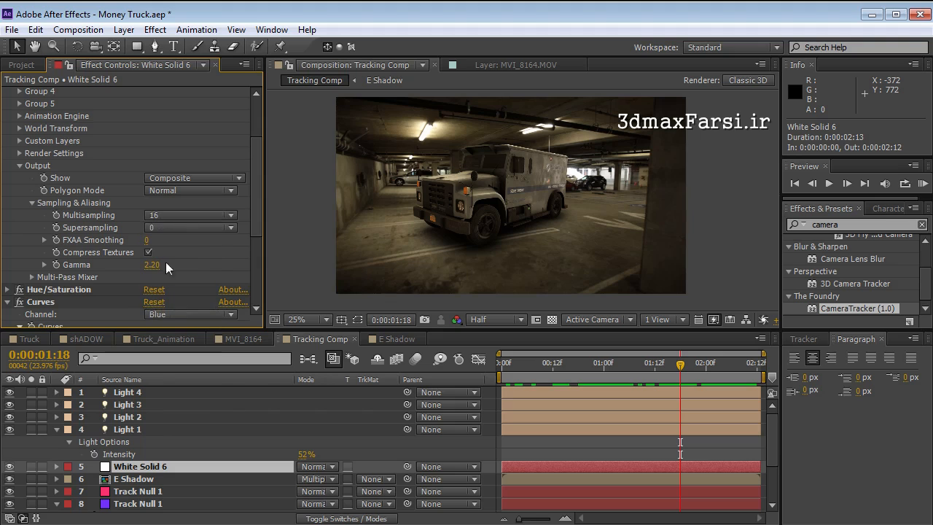
{"action": "left_click", "coordinate": [148, 217]}
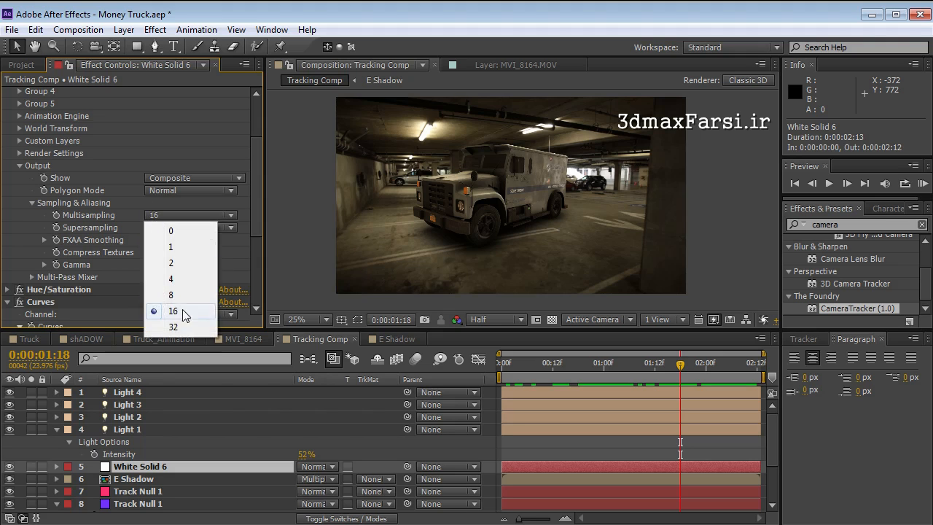
{"action": "left_click", "coordinate": [105, 214]}
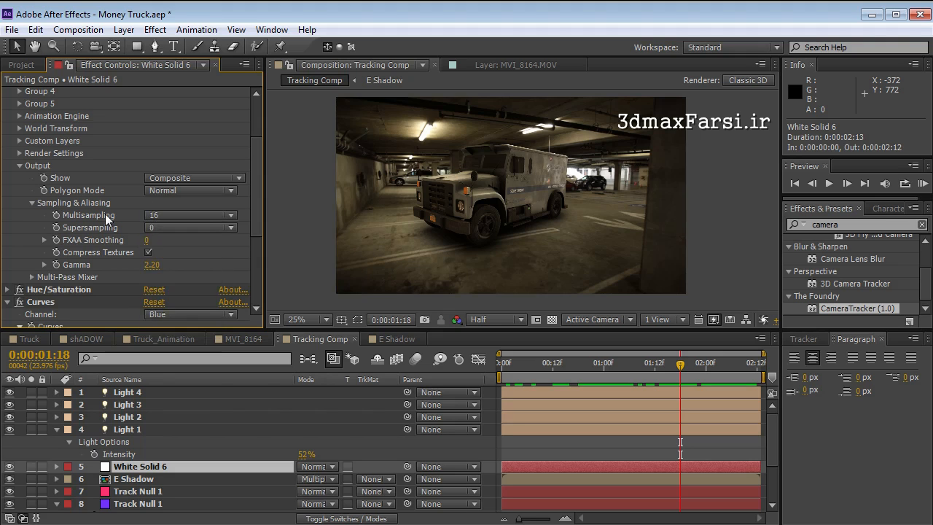
Step: Examine the edge quality of the truck's roof, windshield and side panel at 100% magnification around 0:00:01:19
{"action": "scroll", "coordinate": [438, 197], "scroll_direction": "up", "scroll_amount": 2}
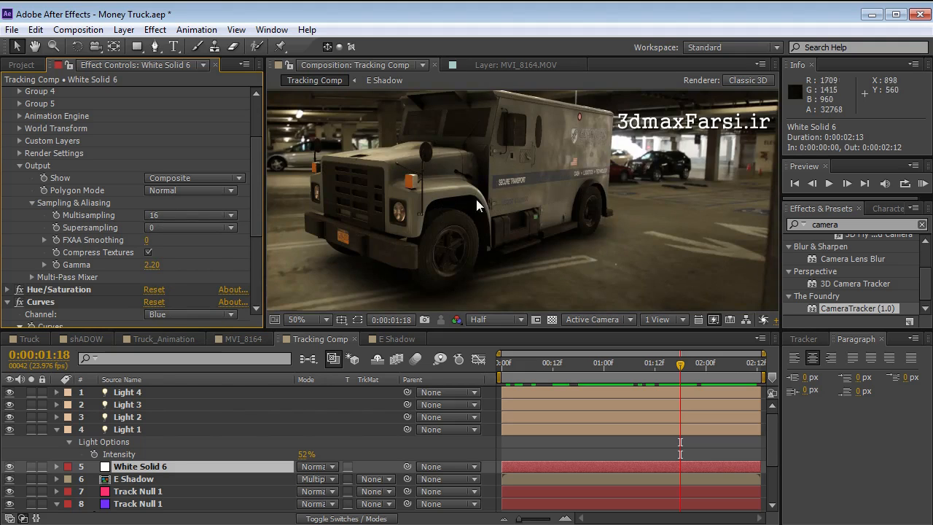
{"action": "scroll", "coordinate": [478, 197], "scroll_direction": "up", "scroll_amount": 1}
{"action": "key", "text": "space"}
{"action": "left_click_drag", "start_coordinate": [487, 161], "coordinate": [496, 240]}
{"action": "scroll", "coordinate": [500, 221], "scroll_direction": "up", "scroll_amount": 1}
{"action": "scroll", "coordinate": [496, 234], "scroll_direction": "down", "scroll_amount": 2}
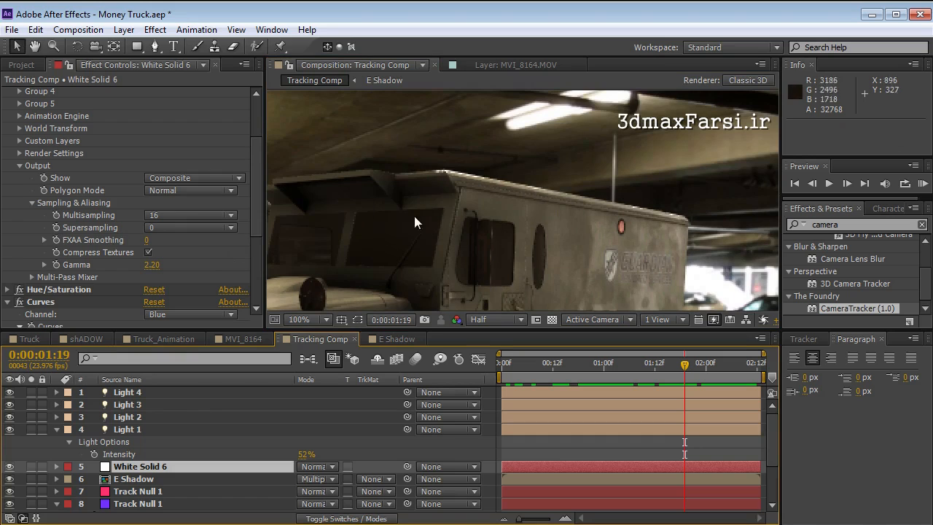
{"action": "key", "text": "space"}
{"action": "left_click_drag", "start_coordinate": [468, 259], "coordinate": [513, 263]}
{"action": "scroll", "coordinate": [472, 232], "scroll_direction": "up", "scroll_amount": 1}
{"action": "scroll", "coordinate": [475, 204], "scroll_direction": "down", "scroll_amount": 1}
{"action": "left_click_drag", "start_coordinate": [476, 217], "coordinate": [471, 139]}
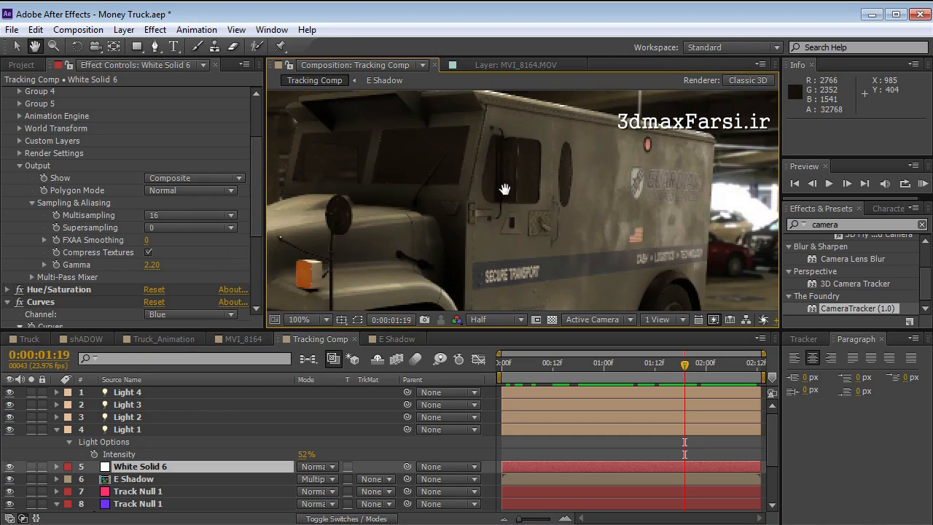
Step: Inspect the window and roof edges at 200% in Full resolution, with White Solid 6 soloed at 0:00:01:23
{"action": "scroll", "coordinate": [505, 190], "scroll_direction": "up", "scroll_amount": 1}
{"action": "key", "text": "space"}
{"action": "left_click_drag", "start_coordinate": [493, 158], "coordinate": [493, 262]}
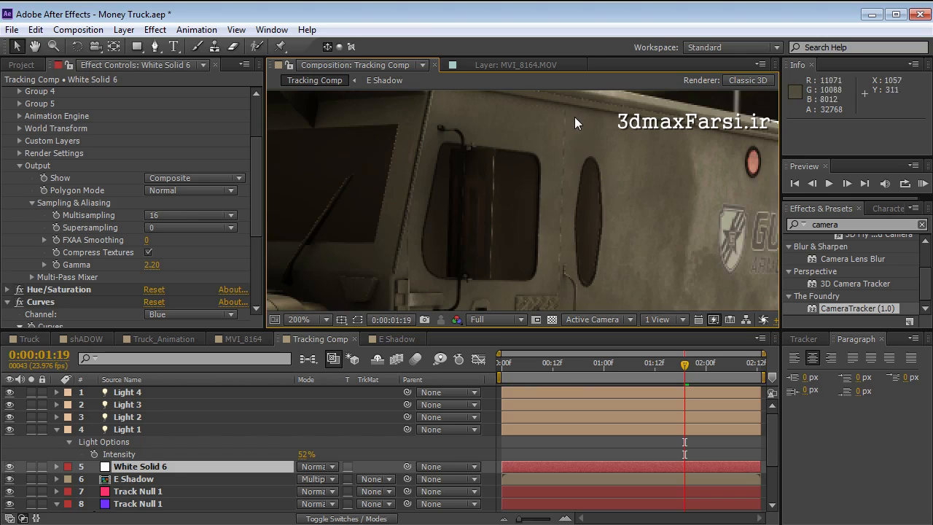
{"action": "key", "text": "space"}
{"action": "scroll", "coordinate": [485, 230], "scroll_direction": "up", "scroll_amount": 1}
{"action": "left_click_drag", "start_coordinate": [474, 210], "coordinate": [506, 221]}
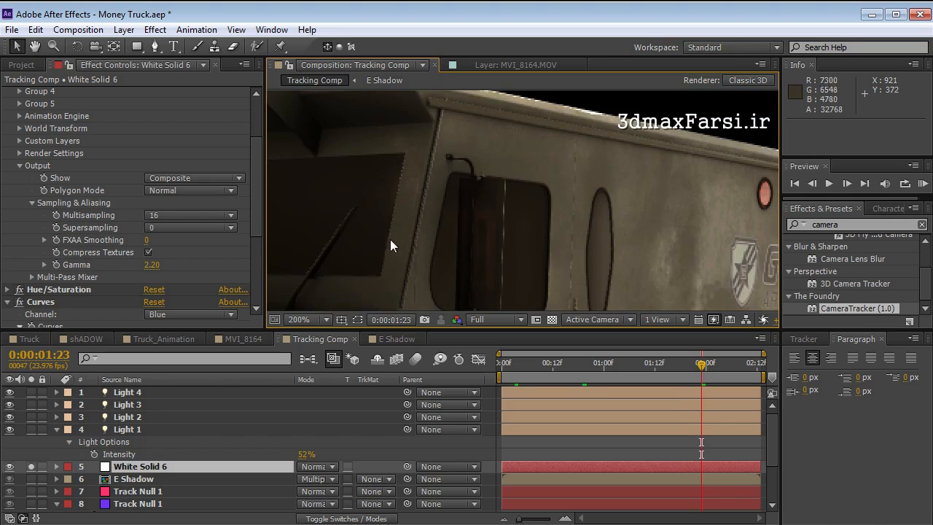
{"action": "key", "text": "space"}
{"action": "left_click_drag", "start_coordinate": [429, 209], "coordinate": [487, 218]}
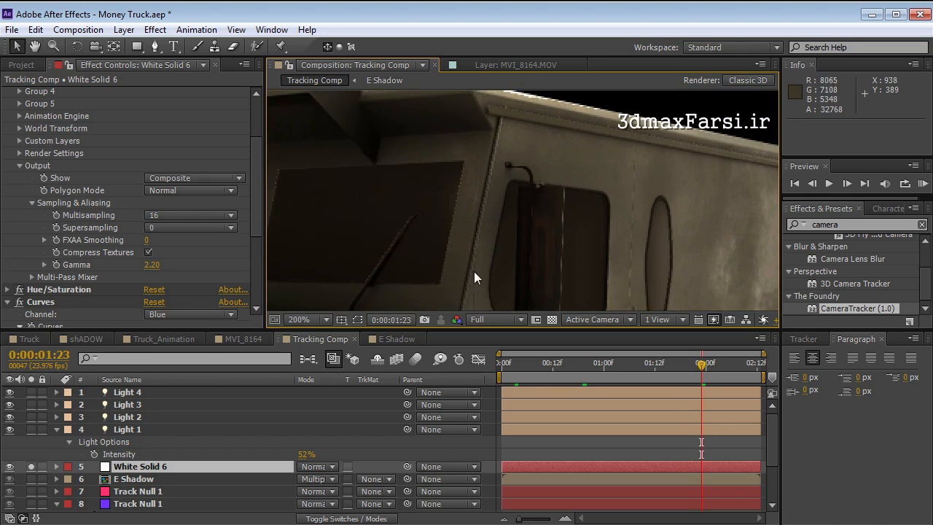
{"action": "key", "text": "space"}
{"action": "left_click_drag", "start_coordinate": [474, 277], "coordinate": [475, 230]}
Step: Set Element's Supersampling to 2 and take a snapshot of the truck's window area for comparison
{"action": "left_click", "coordinate": [180, 228]}
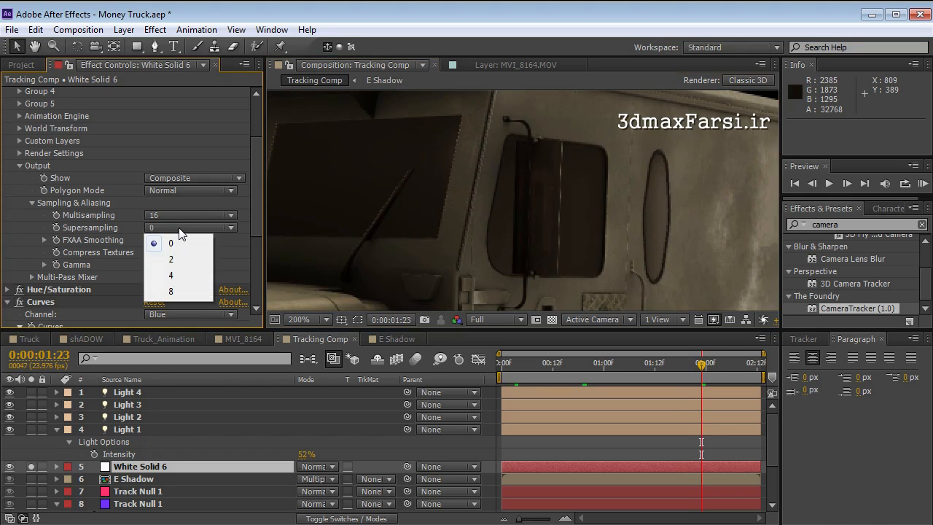
{"action": "left_click", "coordinate": [173, 260]}
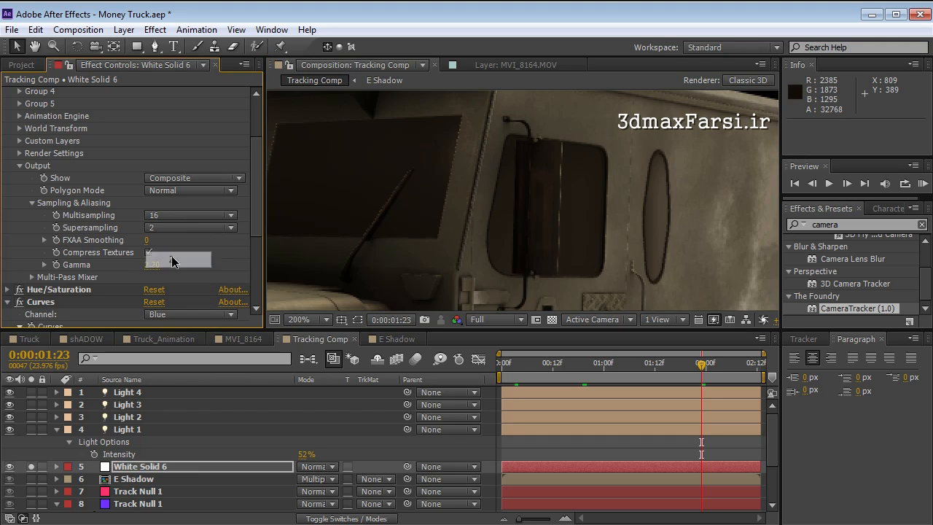
{"action": "key", "text": "space"}
{"action": "left_click_drag", "start_coordinate": [525, 158], "coordinate": [546, 180]}
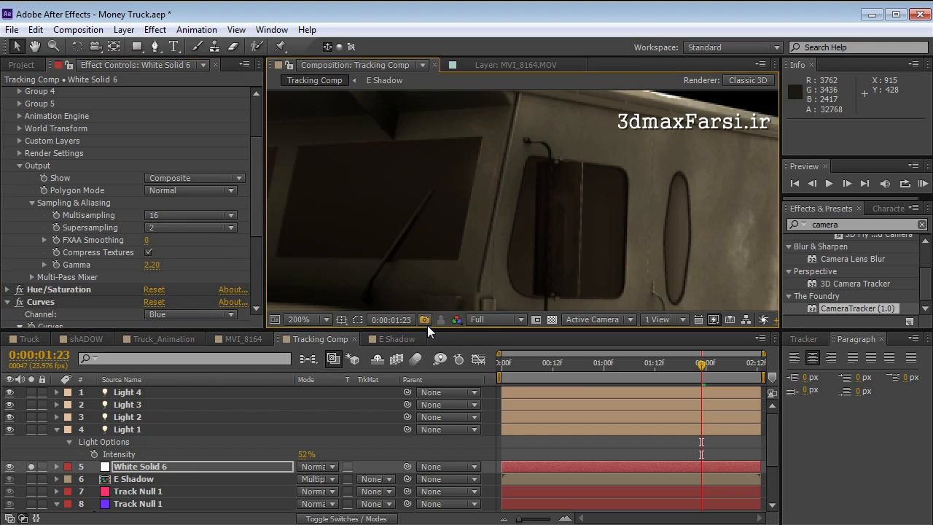
Step: Return Supersampling to 0 and compare the windshield and window edges at 400% magnification
{"action": "left_click", "coordinate": [171, 227]}
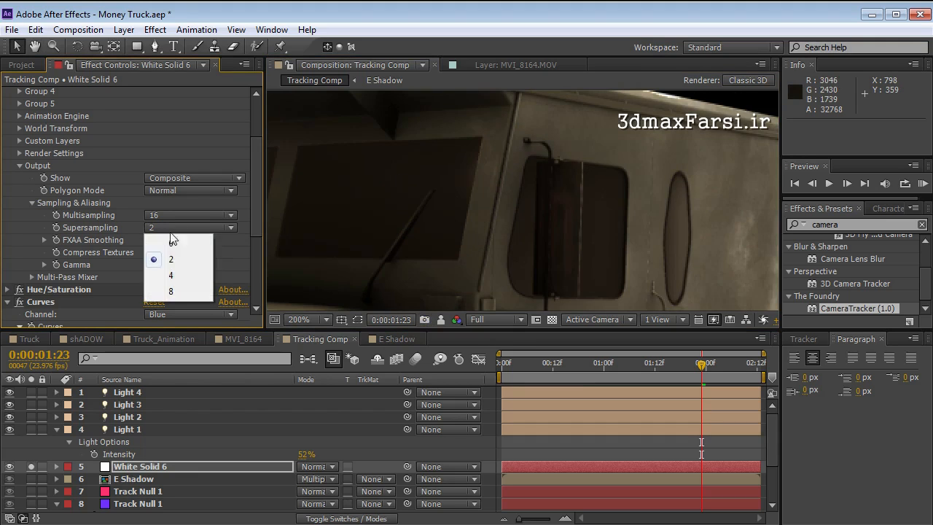
{"action": "left_click", "coordinate": [180, 240]}
{"action": "key", "text": "space"}
{"action": "left_click_drag", "start_coordinate": [452, 212], "coordinate": [513, 220]}
{"action": "scroll", "coordinate": [516, 219], "scroll_direction": "up", "scroll_amount": 1}
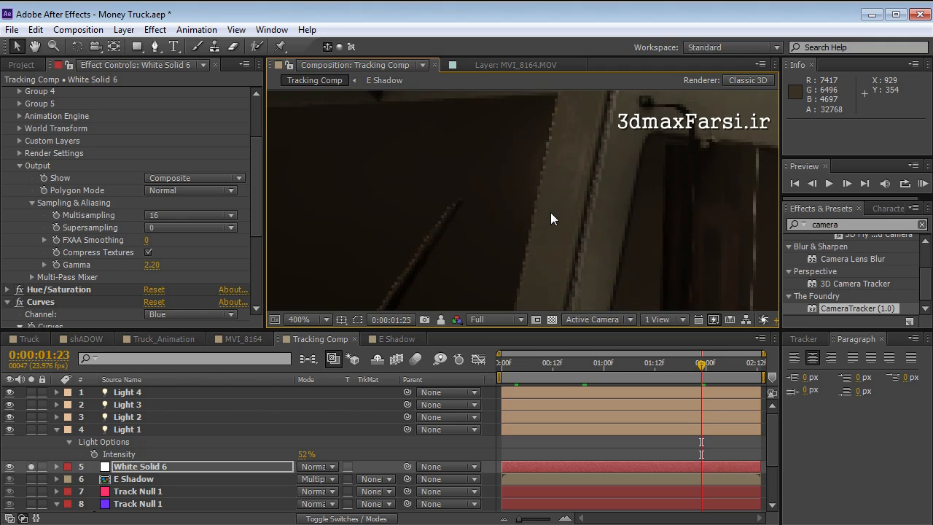
Step: Set Element's Supersampling to 2 and inspect the truck's window edges at 200% around 0:00:02:05 and 0:00:01:08
{"action": "scroll", "coordinate": [553, 208], "scroll_direction": "down", "scroll_amount": 2}
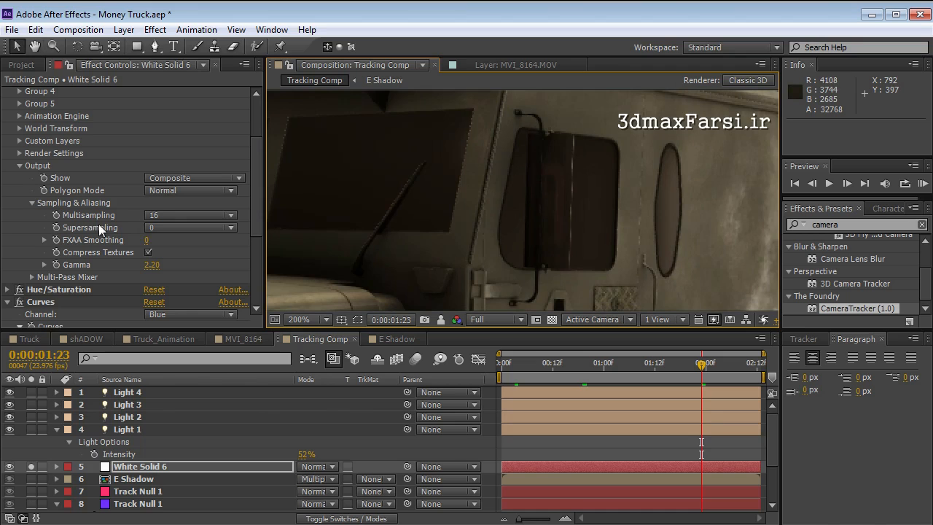
{"action": "left_click", "coordinate": [174, 228]}
{"action": "left_click", "coordinate": [175, 253]}
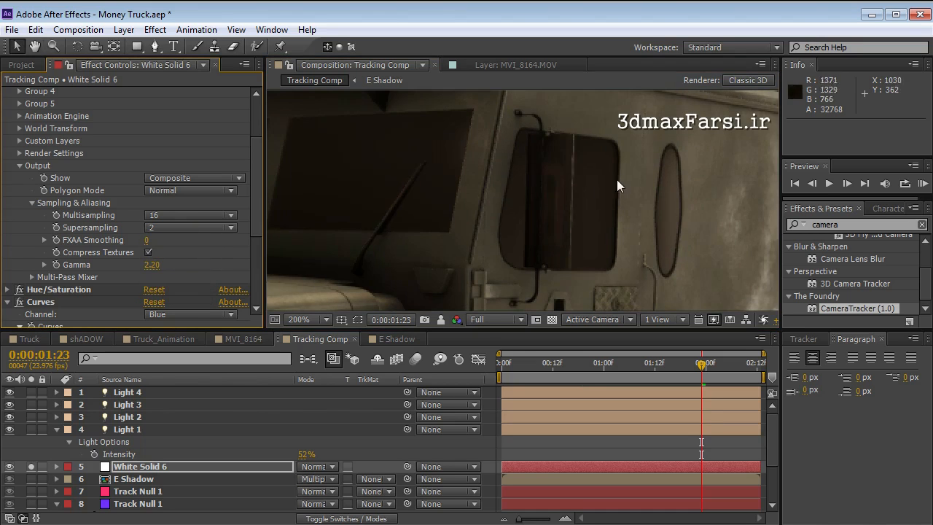
{"action": "scroll", "coordinate": [549, 223], "scroll_direction": "down", "scroll_amount": 2}
{"action": "scroll", "coordinate": [539, 191], "scroll_direction": "up", "scroll_amount": 2}
{"action": "left_click", "coordinate": [562, 362]}
{"action": "left_click_drag", "start_coordinate": [580, 363], "coordinate": [729, 377]}
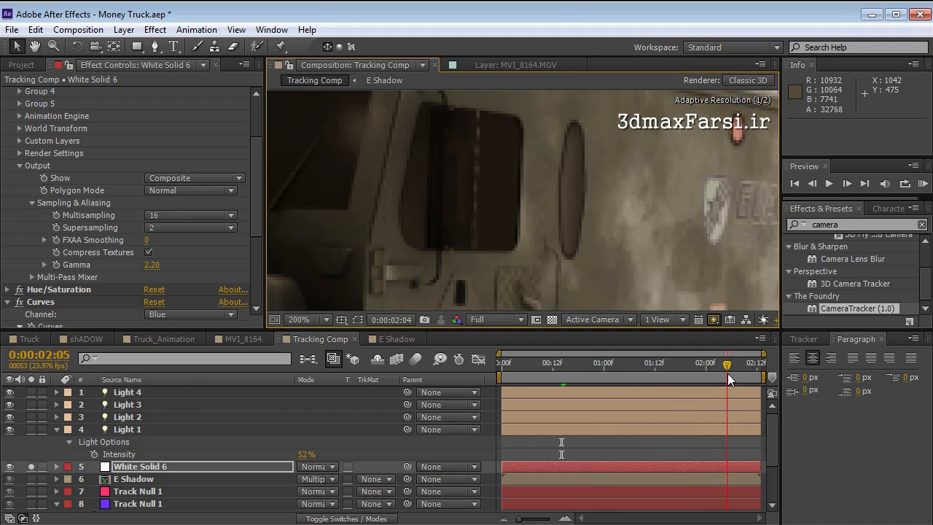
{"action": "left_click", "coordinate": [639, 363]}
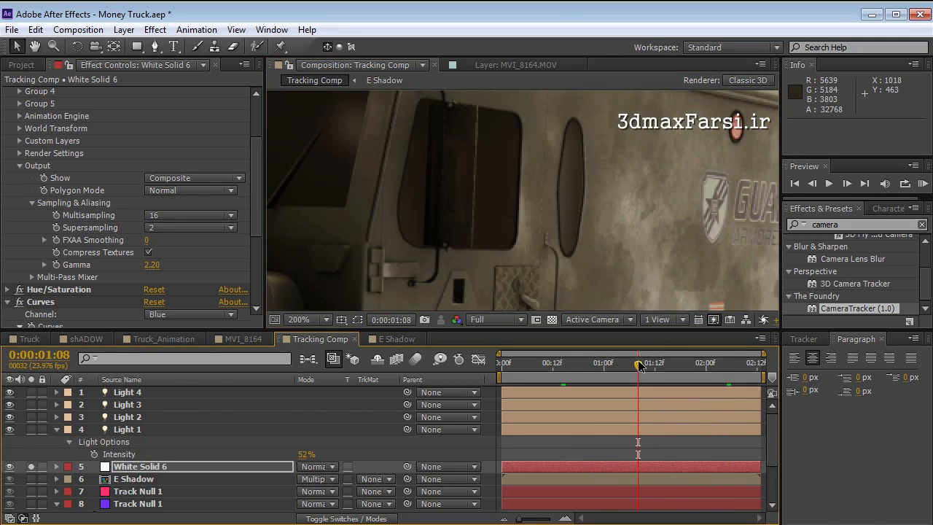
{"action": "left_click_drag", "start_coordinate": [510, 131], "coordinate": [528, 176]}
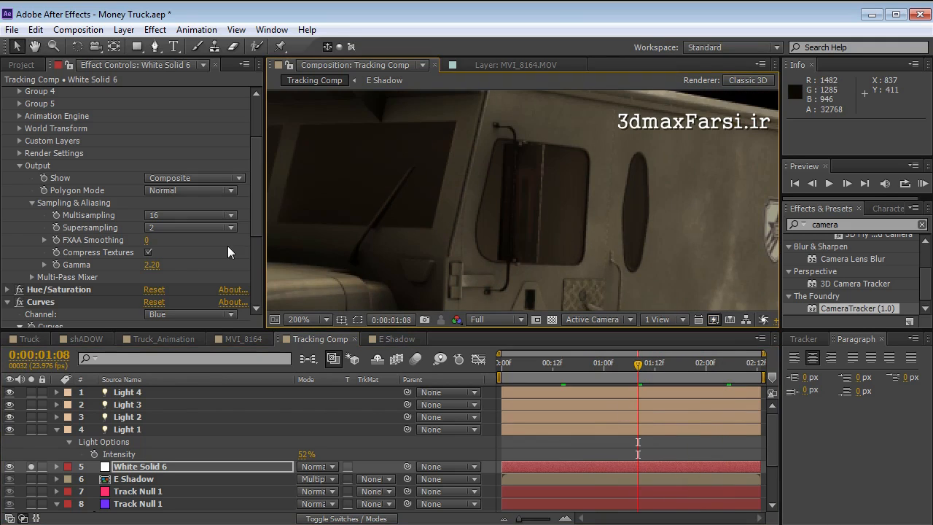
Step: Turn Supersampling back to 0 to compare the windshield and window edges at 0:00:01:08
{"action": "left_click", "coordinate": [199, 227]}
{"action": "left_click", "coordinate": [172, 240]}
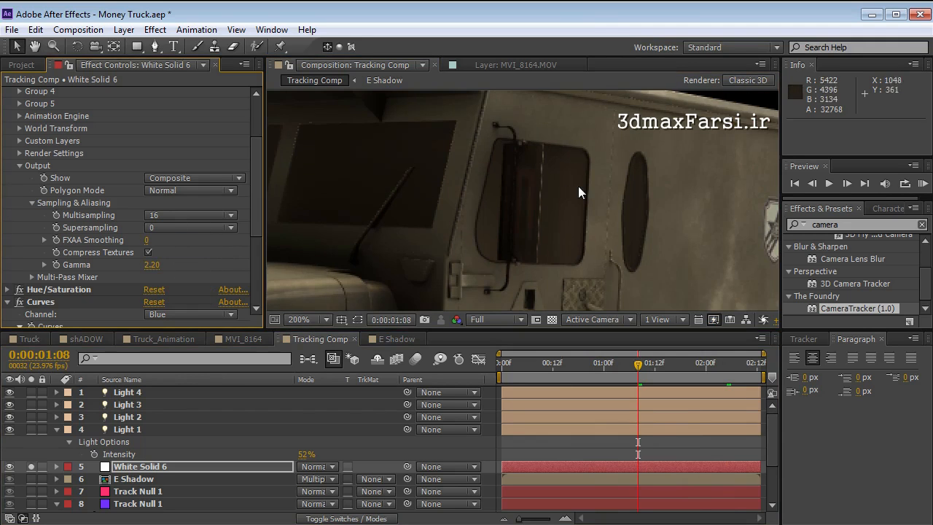
{"action": "scroll", "coordinate": [554, 212], "scroll_direction": "down", "scroll_amount": 2}
Step: Unsolo White Solid 6 to show the full composite at 0:00:00:07, and set Supersampling to 2
{"action": "left_click_drag", "start_coordinate": [638, 364], "coordinate": [531, 364]}
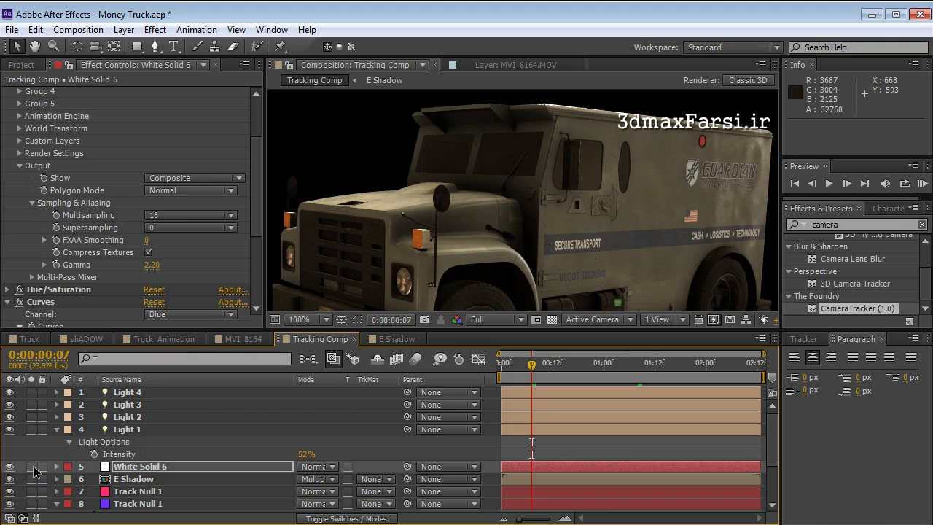
{"action": "scroll", "coordinate": [496, 213], "scroll_direction": "down", "scroll_amount": 2}
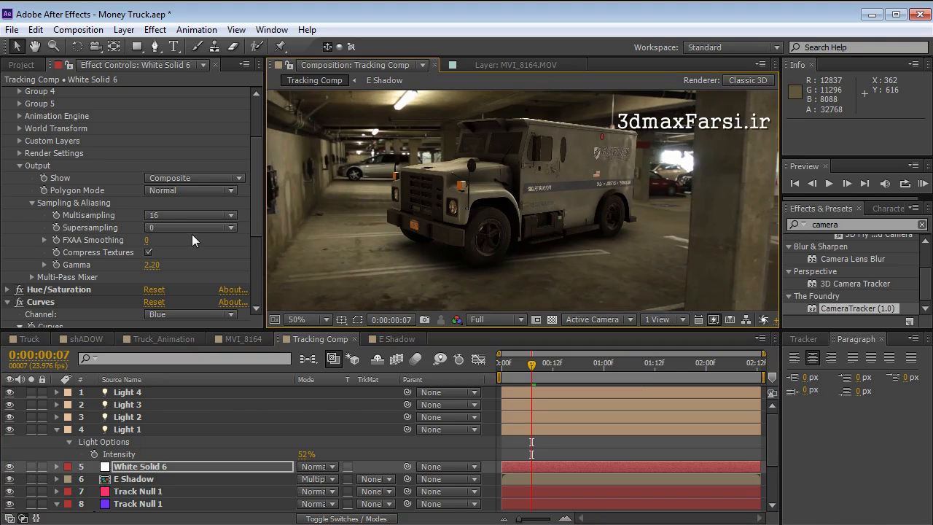
{"action": "left_click", "coordinate": [186, 228]}
{"action": "left_click", "coordinate": [176, 259]}
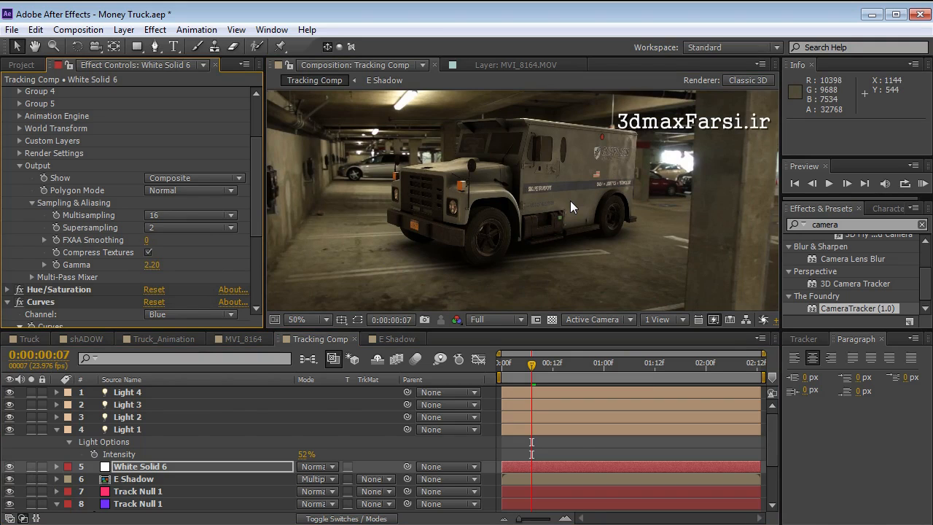
{"action": "left_click", "coordinate": [574, 445]}
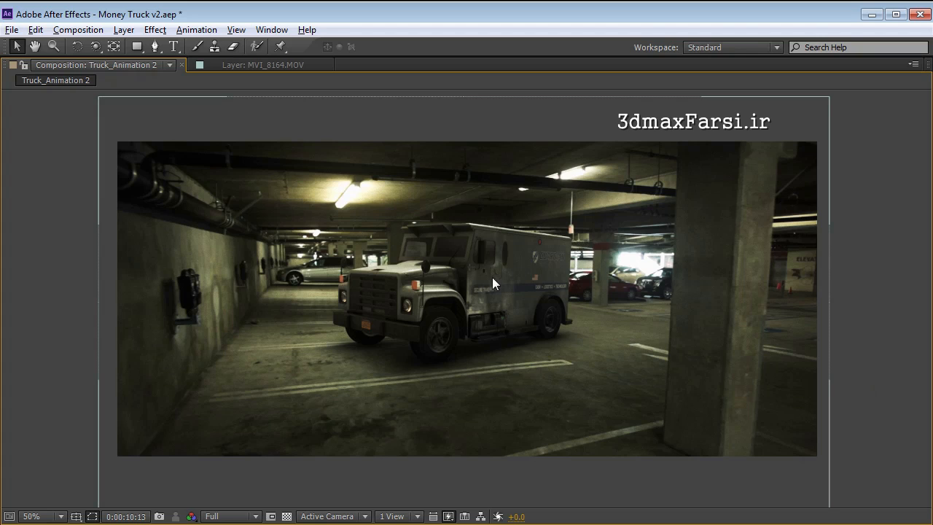
Step: Restore the full panel layout and review the truck explosion around 0:00:11:13 and 0:00:11:07 in Truck_Animation 2
{"action": "key", "text": "grave"}
{"action": "left_click_drag", "start_coordinate": [651, 392], "coordinate": [670, 397]}
{"action": "key", "text": "period"}
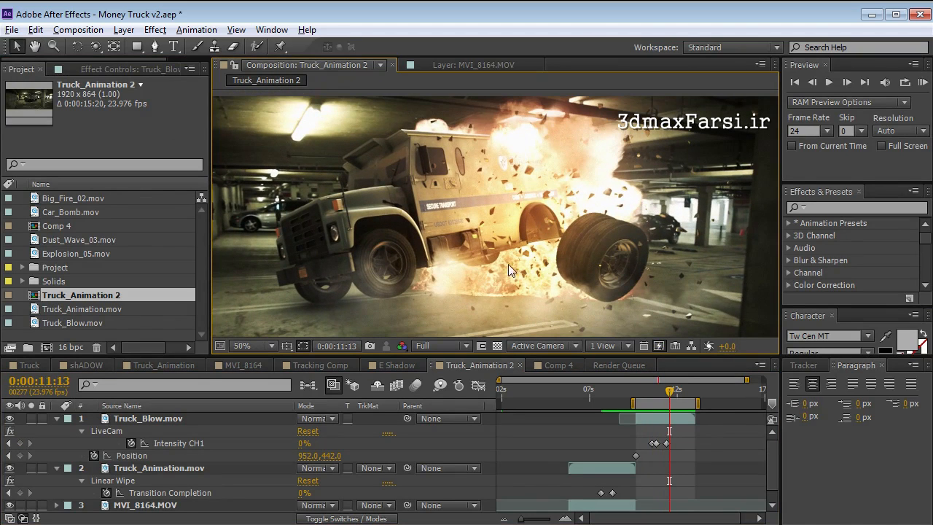
{"action": "mouse_move", "coordinate": [672, 396]}
{"action": "left_mouse_down"}
{"action": "mouse_move", "coordinate": [653, 396]}
{"action": "mouse_move", "coordinate": [664, 396]}
{"action": "left_mouse_up"}
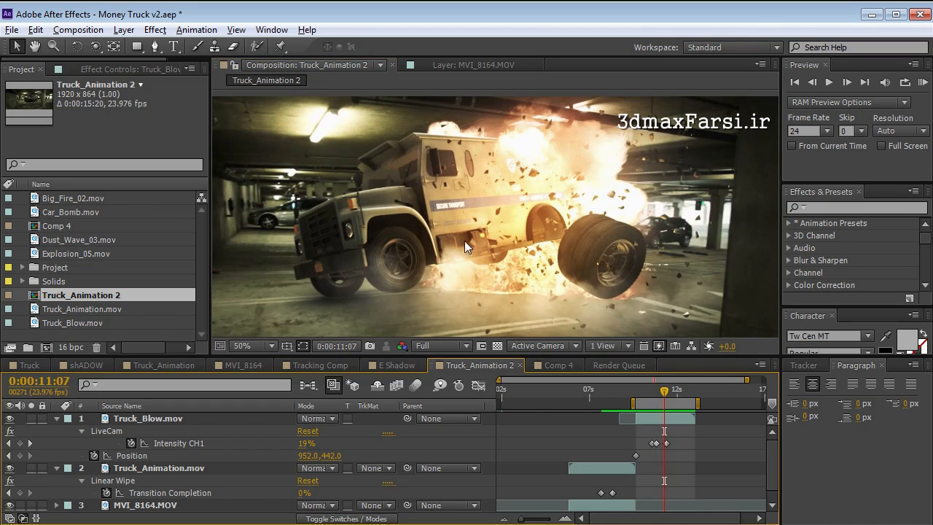
Step: Open the Truck composition at 0:00:03:22 and isolate the Element layer with its effect settings shown
{"action": "left_click", "coordinate": [30, 366]}
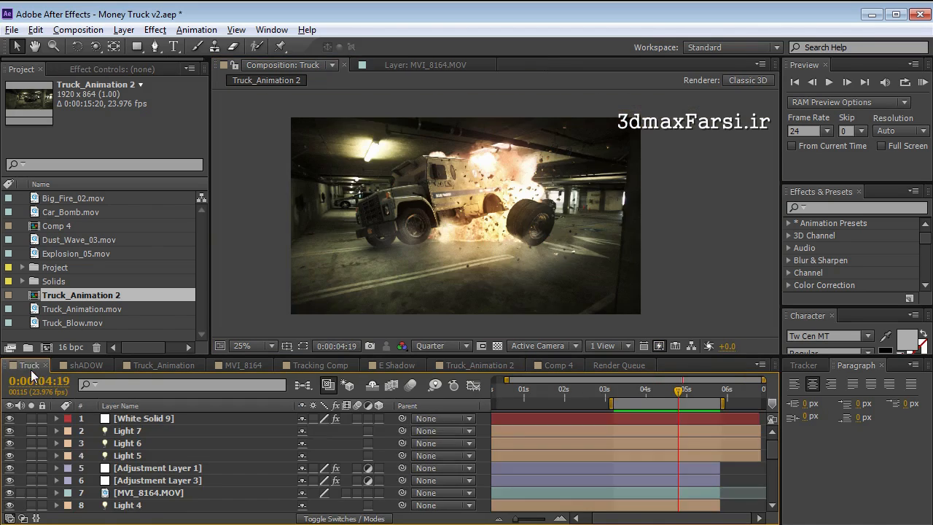
{"action": "left_click_drag", "start_coordinate": [672, 391], "coordinate": [647, 392]}
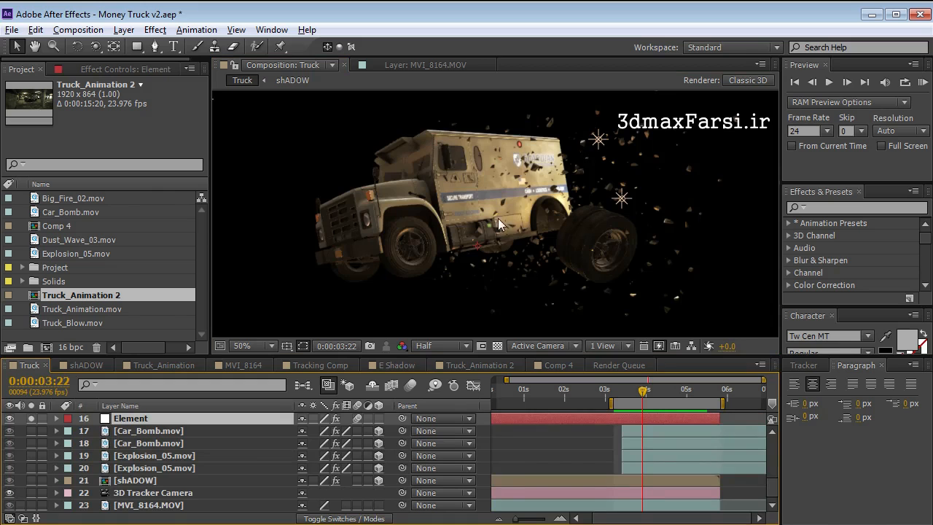
{"action": "double_click", "coordinate": [135, 421]}
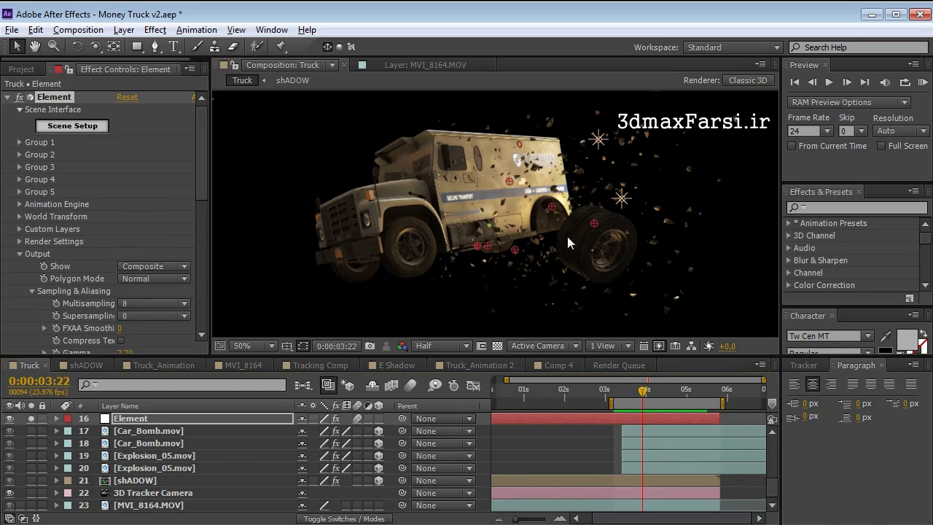
Step: Open Element's Scene Setup, select the floor_fracture model and locate it among the Starter_Models
{"action": "left_click", "coordinate": [62, 128]}
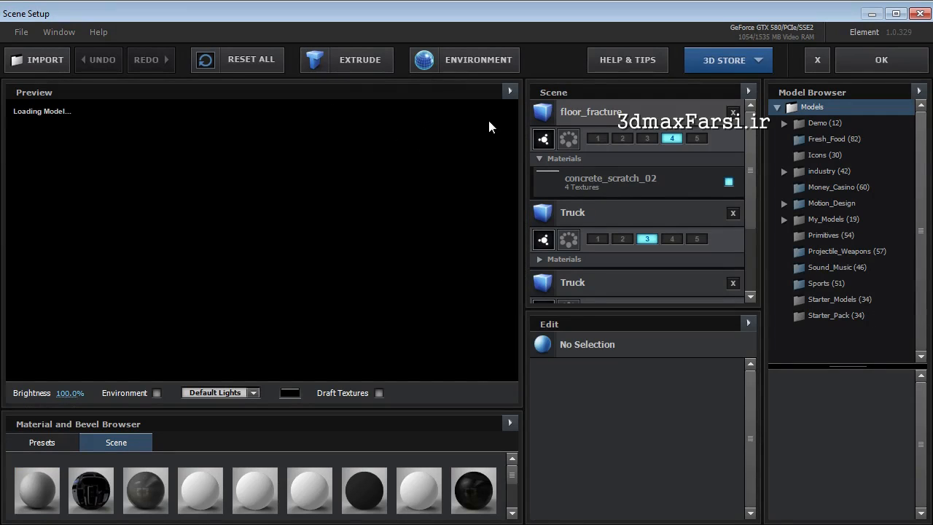
{"action": "left_click", "coordinate": [592, 115]}
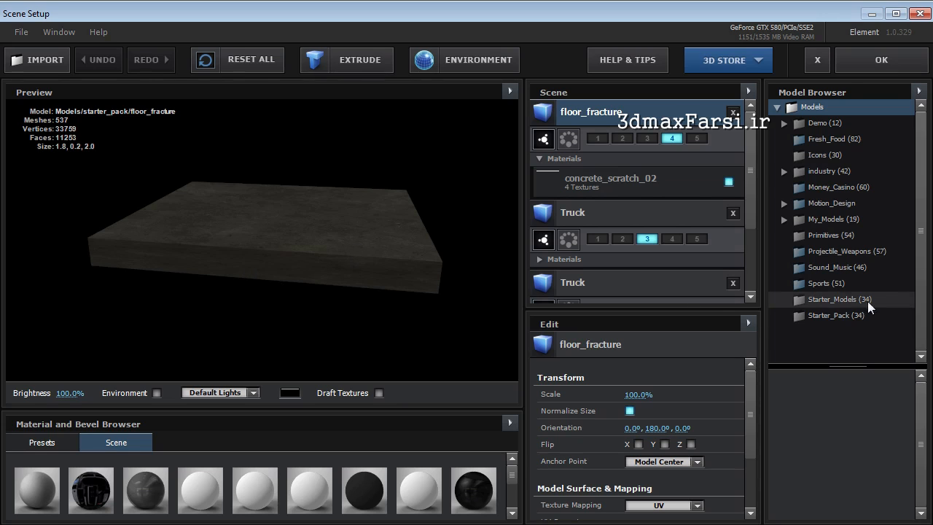
{"action": "left_click", "coordinate": [829, 298]}
{"action": "left_click_drag", "start_coordinate": [920, 393], "coordinate": [917, 447]}
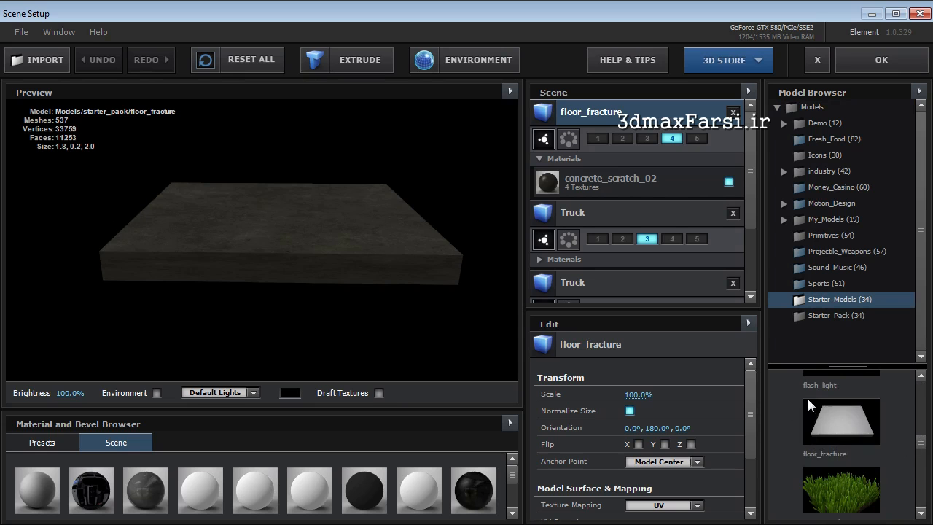
Step: Preview the floor_fracture model as a wireframe to examine its fracture pieces, and return to the shaded display
{"action": "left_click", "coordinate": [510, 90]}
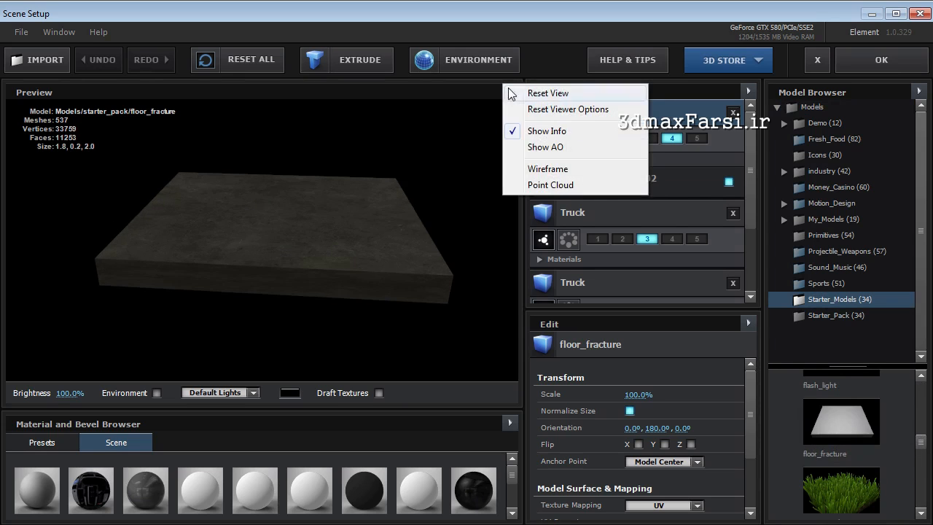
{"action": "left_click", "coordinate": [547, 167]}
{"action": "left_click_drag", "start_coordinate": [270, 243], "coordinate": [266, 219]}
{"action": "left_click", "coordinate": [510, 89]}
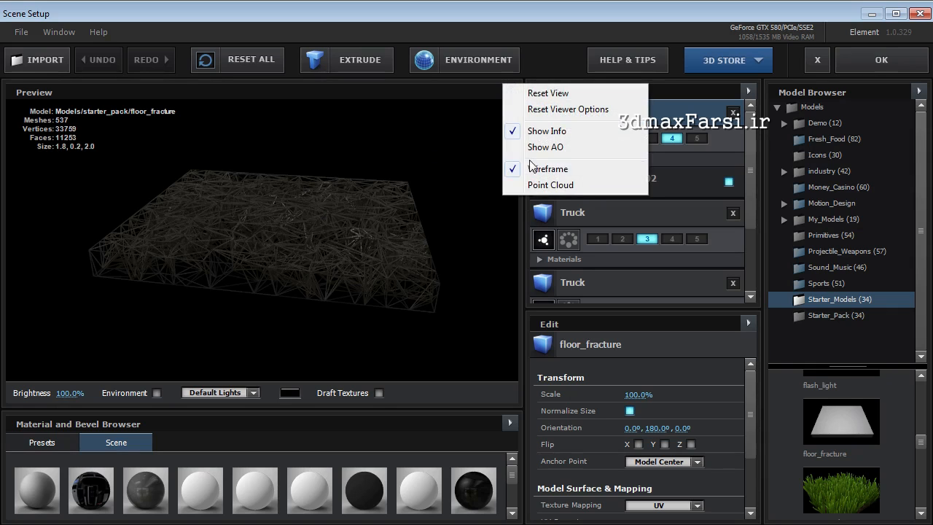
{"action": "left_click", "coordinate": [547, 168]}
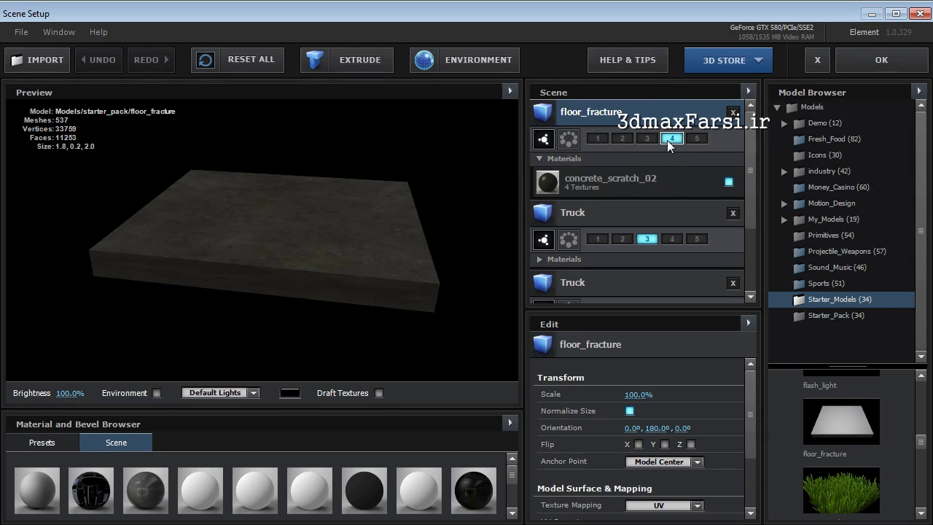
Step: Expand the materials of the group 3 Truck and briefly enable the 14___Default material of the other wheel pair
{"action": "left_click", "coordinate": [626, 208]}
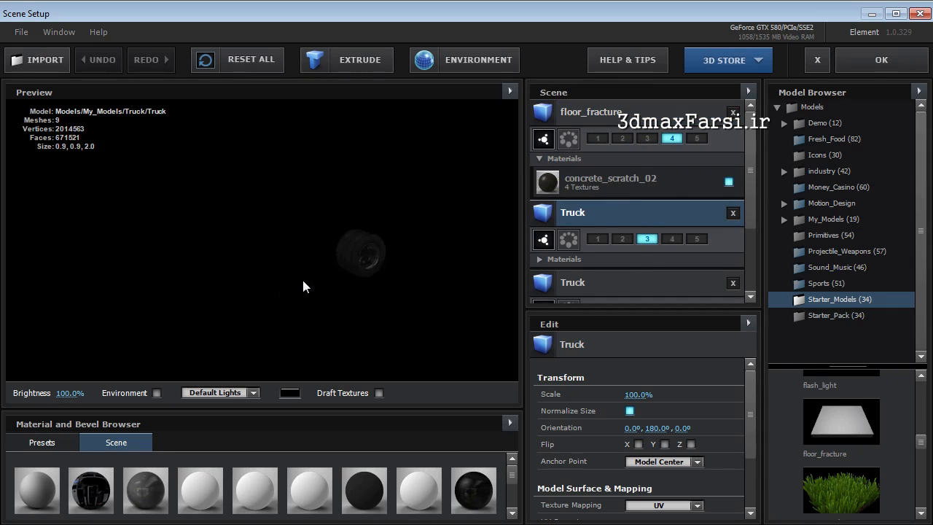
{"action": "left_click_drag", "start_coordinate": [753, 192], "coordinate": [750, 218]}
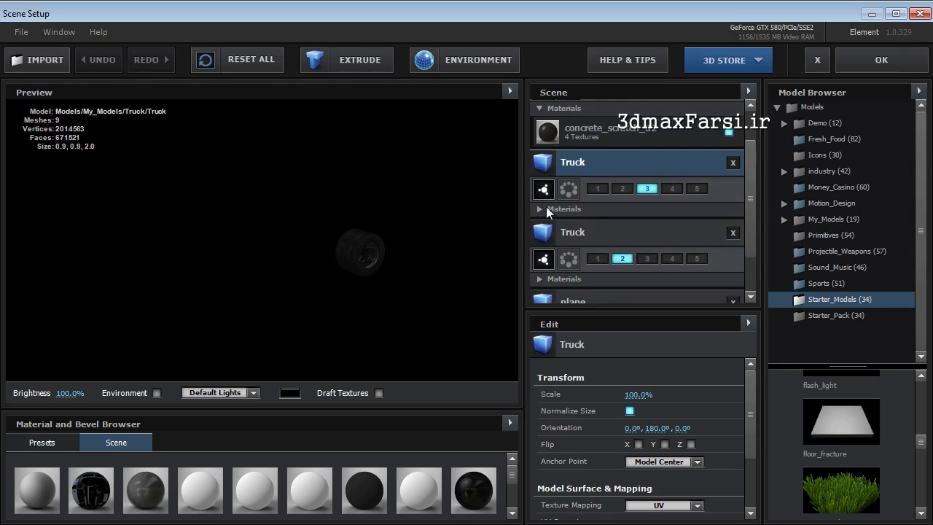
{"action": "left_click", "coordinate": [542, 209]}
{"action": "left_click_drag", "start_coordinate": [754, 168], "coordinate": [732, 210]}
{"action": "left_click", "coordinate": [728, 195]}
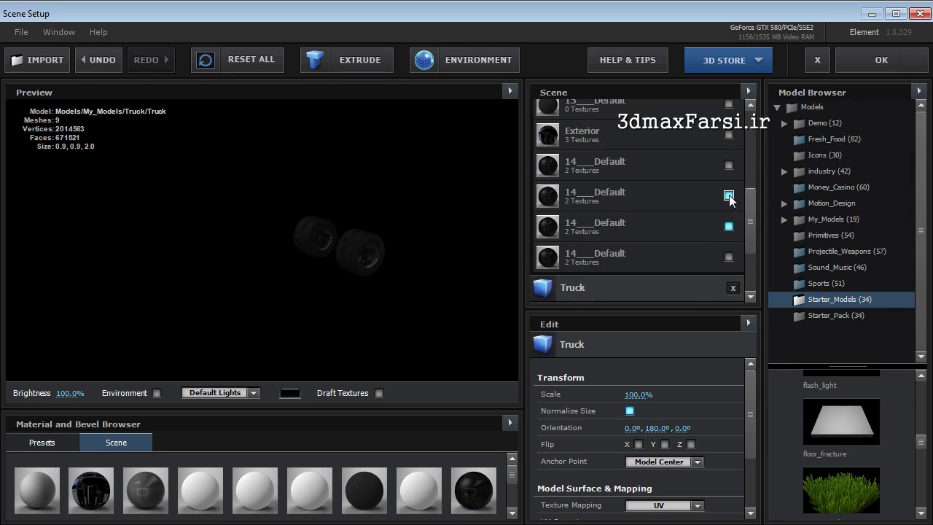
{"action": "left_click", "coordinate": [728, 195]}
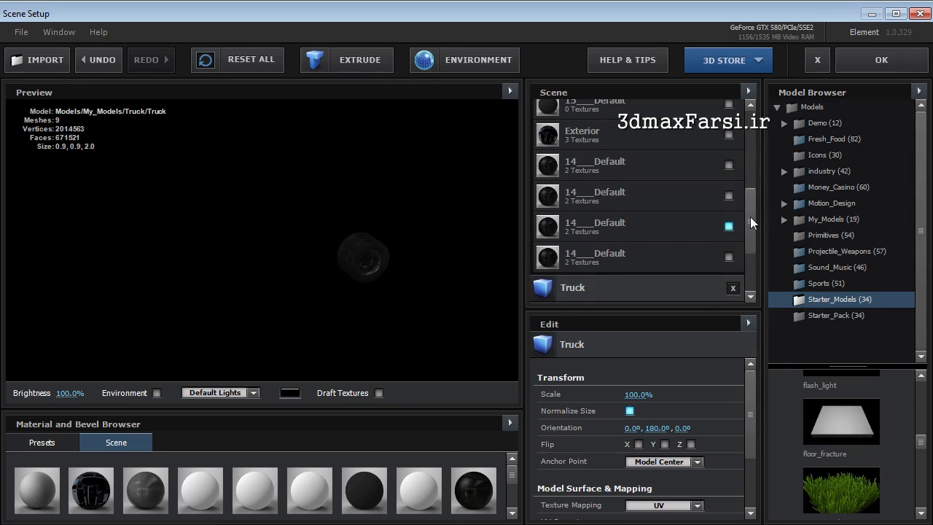
Step: Examine the group 2 Truck body in the preview and leave Scene Setup without applying changes
{"action": "left_click_drag", "start_coordinate": [750, 217], "coordinate": [748, 241]}
{"action": "left_click", "coordinate": [607, 185]}
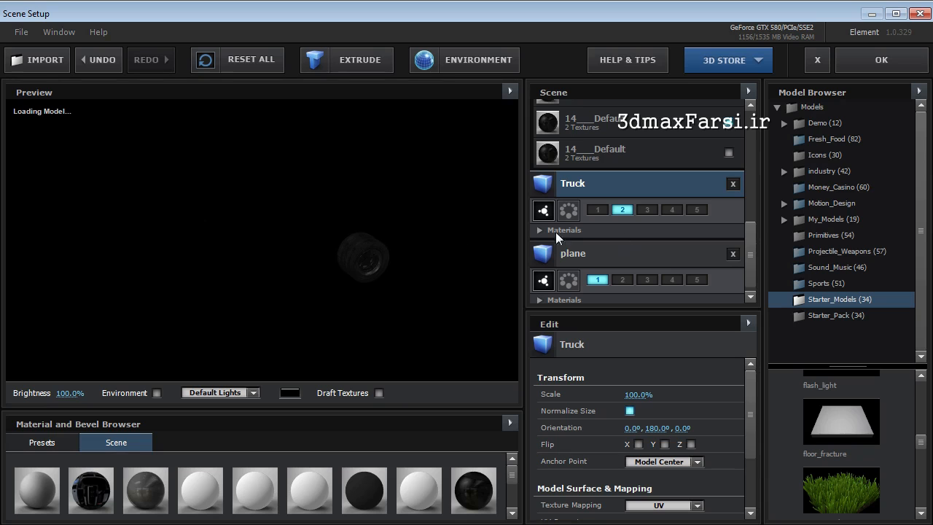
{"action": "left_click_drag", "start_coordinate": [331, 245], "coordinate": [319, 229]}
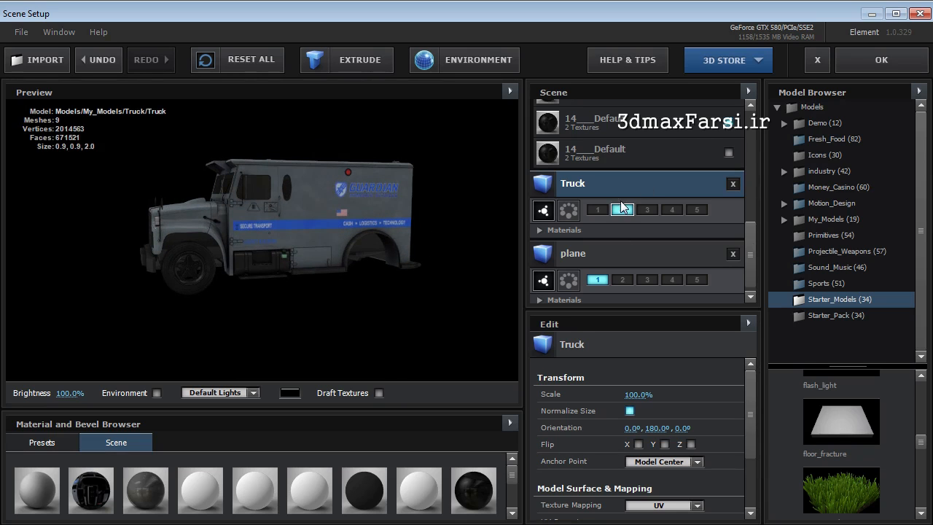
{"action": "scroll", "coordinate": [751, 250], "scroll_direction": "up", "scroll_amount": 1}
{"action": "left_click_drag", "start_coordinate": [751, 250], "coordinate": [742, 168]}
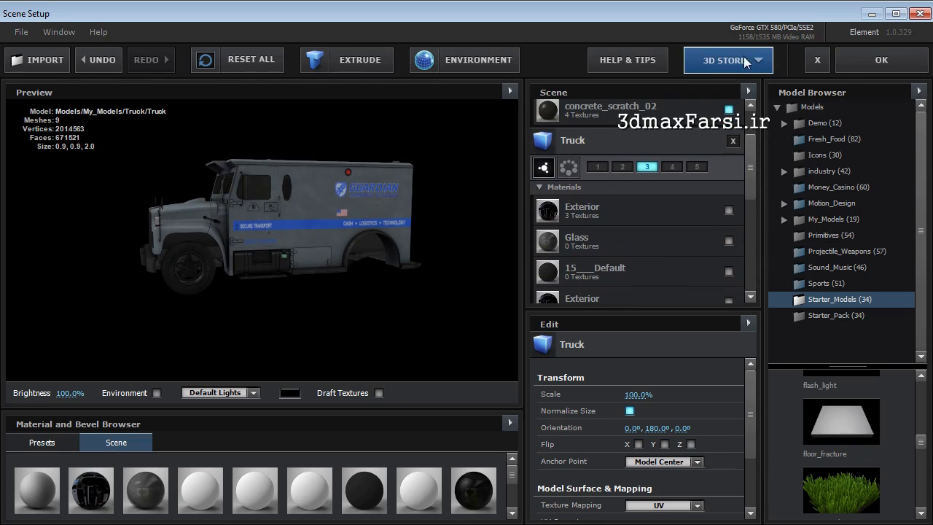
{"action": "left_click", "coordinate": [817, 59]}
{"action": "left_click", "coordinate": [408, 297]}
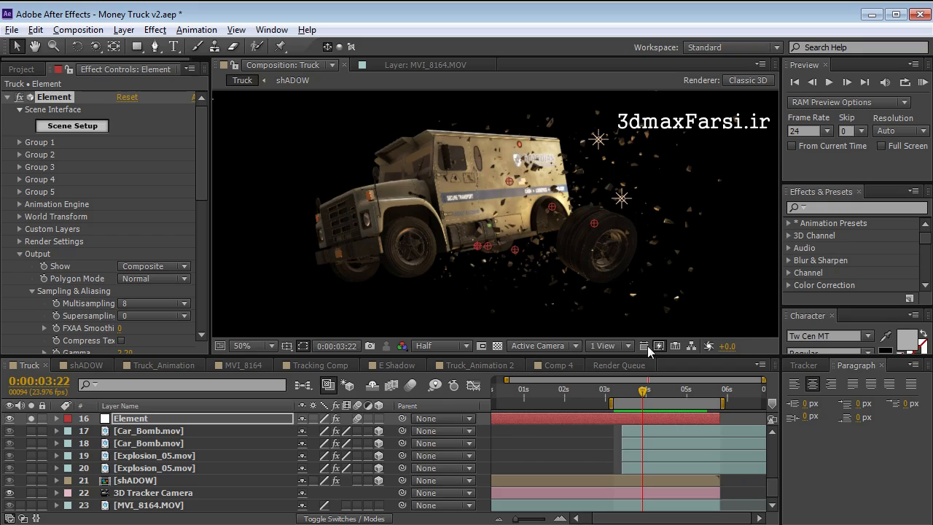
Step: Show Group 3's Particle Replicator settings and reveal the Element layer's keyframes at 0:00:03:15
{"action": "left_click_drag", "start_coordinate": [639, 394], "coordinate": [631, 394]}
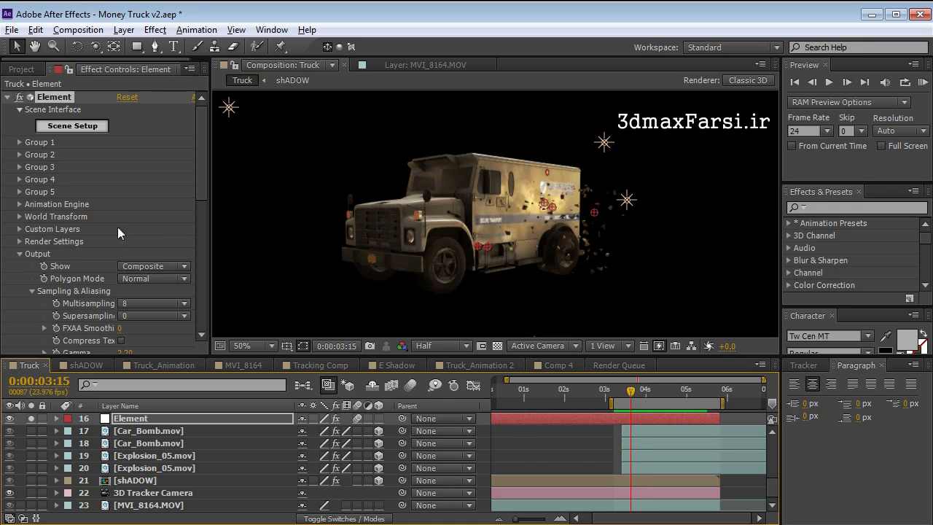
{"action": "left_click", "coordinate": [20, 167]}
{"action": "scroll", "coordinate": [31, 188], "scroll_direction": "down", "scroll_amount": 1}
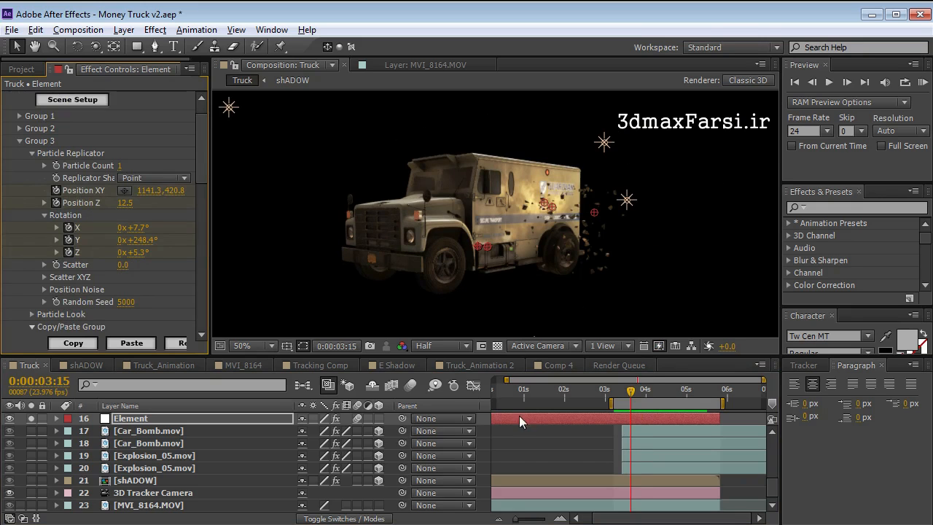
{"action": "key", "text": "u"}
Step: Try a Group 3 Position XY of 944.0, 276.3 at the 0:00:03:23 keyframe, previewing the wheels' motion before undoing it
{"action": "left_click_drag", "start_coordinate": [630, 391], "coordinate": [644, 392]}
{"action": "left_click_drag", "start_coordinate": [175, 191], "coordinate": [81, 201]}
{"action": "left_click", "coordinate": [627, 392]}
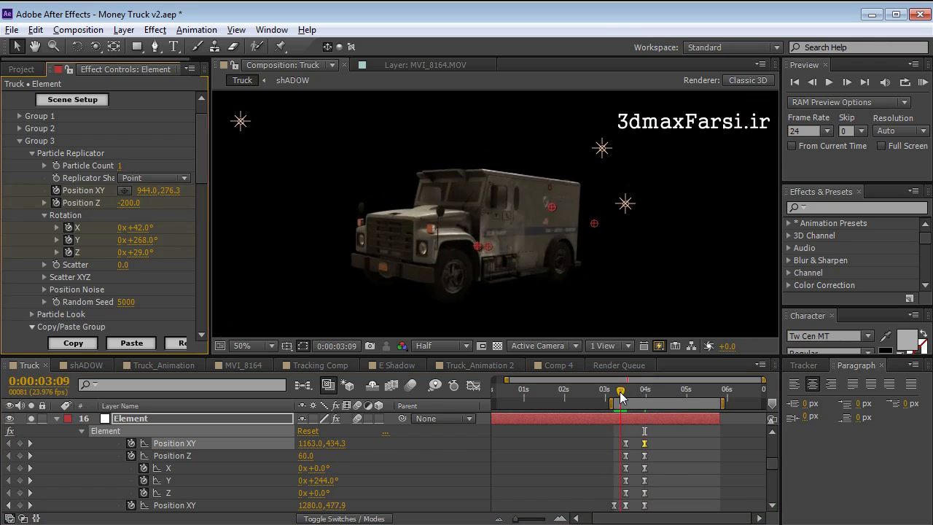
{"action": "left_click_drag", "start_coordinate": [631, 395], "coordinate": [651, 393]}
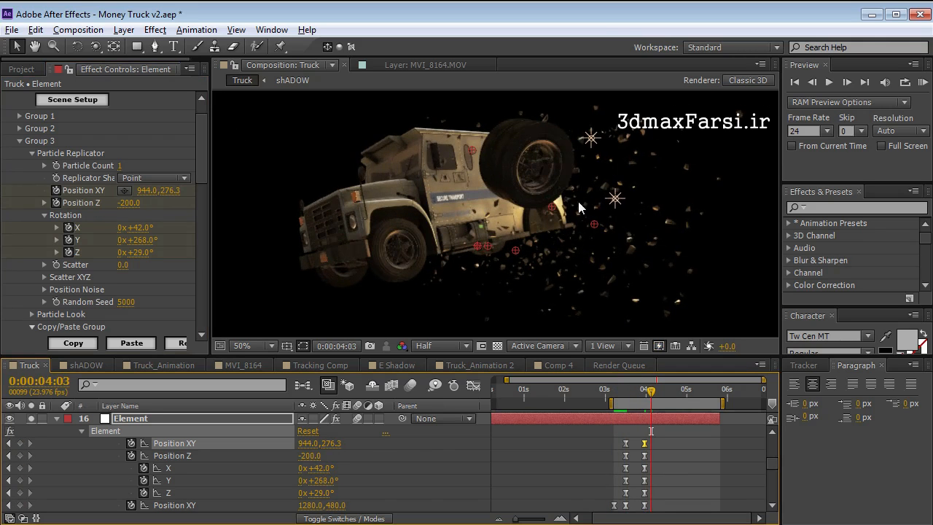
{"action": "key", "text": "j"}
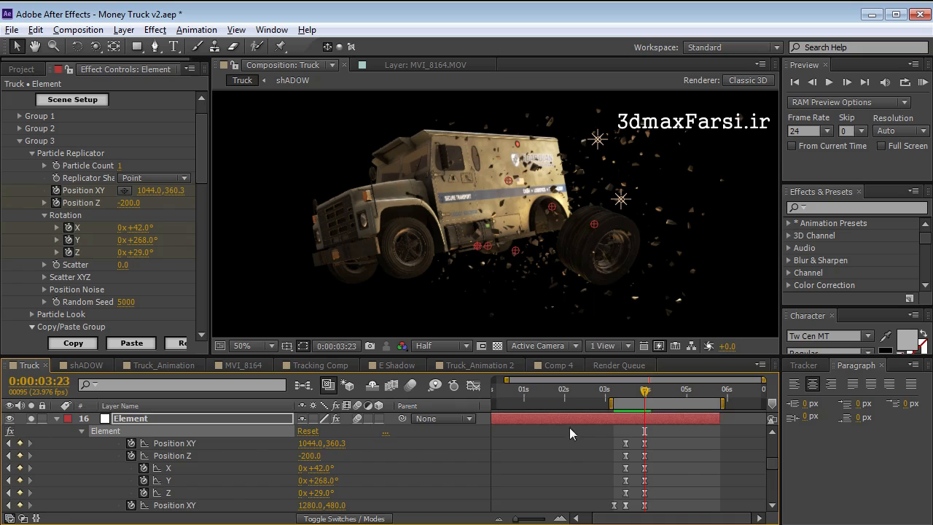
{"action": "scroll", "coordinate": [572, 437], "scroll_direction": "up", "scroll_amount": 5}
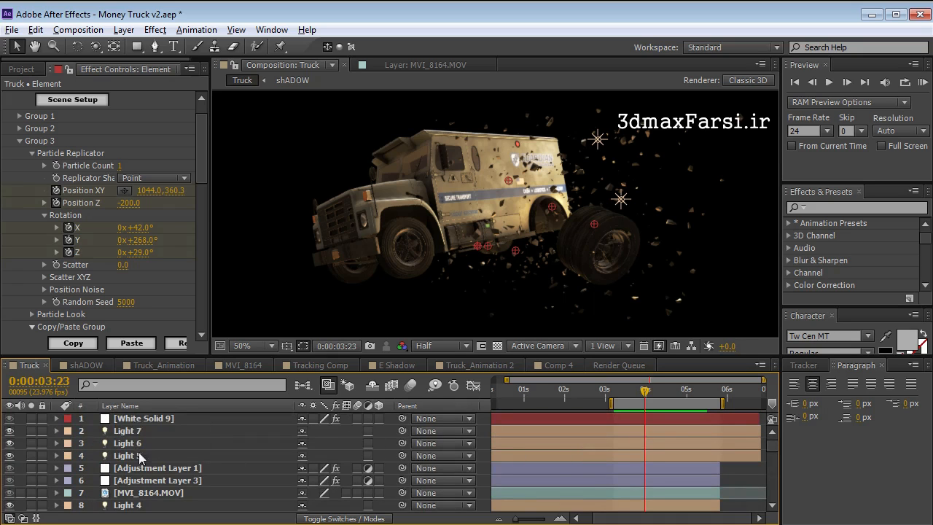
Step: Briefly hide Light 7 and Light 6 to compare the truck's lighting, restoring their visibility
{"action": "left_click", "coordinate": [131, 433]}
{"action": "left_click_drag", "start_coordinate": [9, 431], "coordinate": [8, 457]}
{"action": "left_click", "coordinate": [9, 456]}
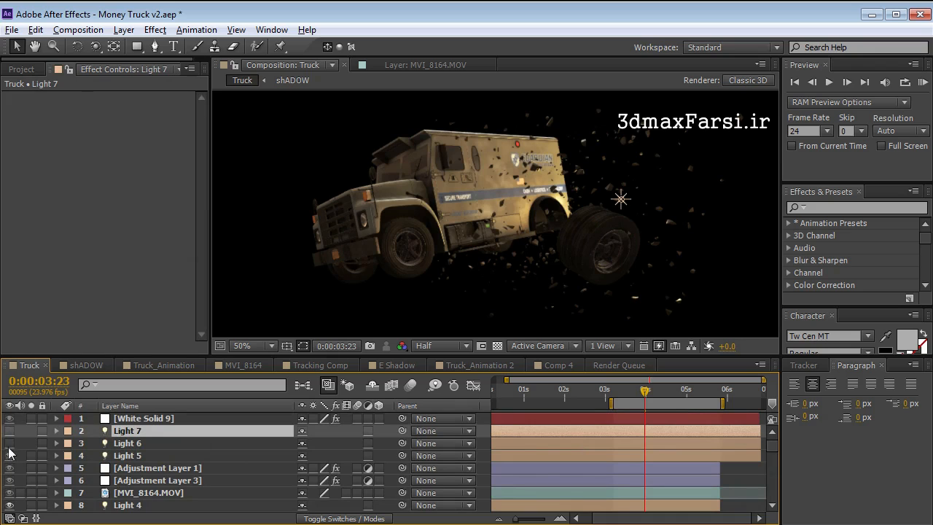
{"action": "left_click", "coordinate": [10, 443]}
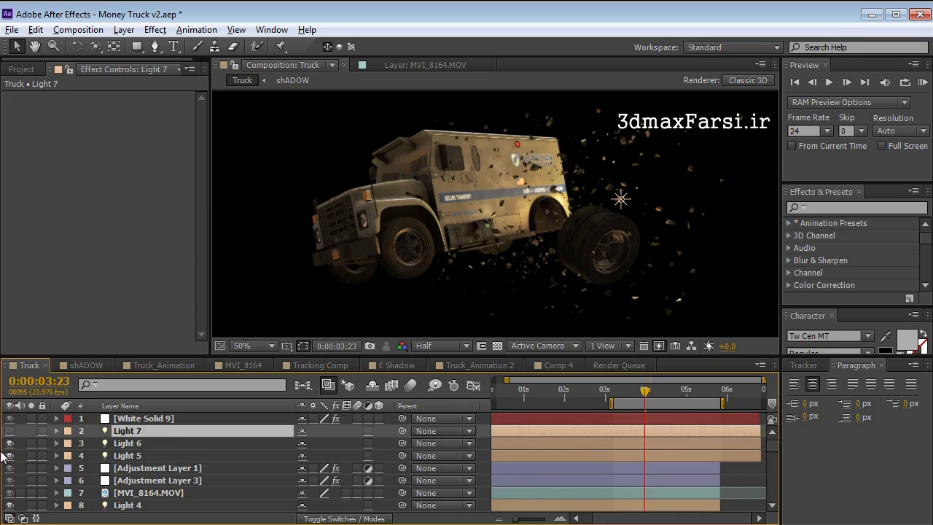
{"action": "left_click", "coordinate": [10, 430]}
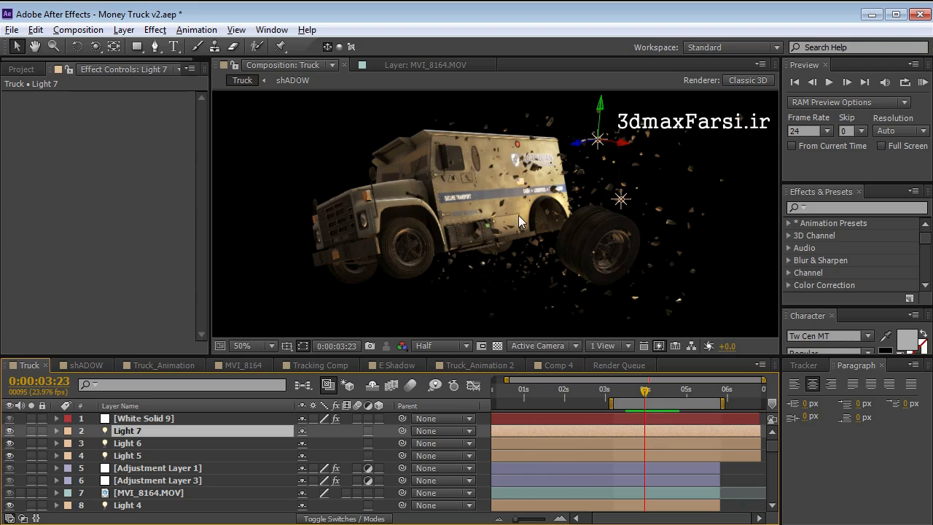
Step: Solo the Car_Bomb and Explosion_05 layers 17 to 20 beneath the Element layer at 0:00:04:11
{"action": "mouse_move", "coordinate": [646, 381]}
{"action": "left_mouse_down"}
{"action": "mouse_move", "coordinate": [637, 385]}
{"action": "mouse_move", "coordinate": [662, 388]}
{"action": "left_mouse_up"}
{"action": "key", "text": "Page_Down"}
{"action": "scroll", "coordinate": [138, 460], "scroll_direction": "down", "scroll_amount": 10}
{"action": "scroll", "coordinate": [138, 460], "scroll_direction": "up", "scroll_amount": 3}
{"action": "left_click", "coordinate": [57, 456]}
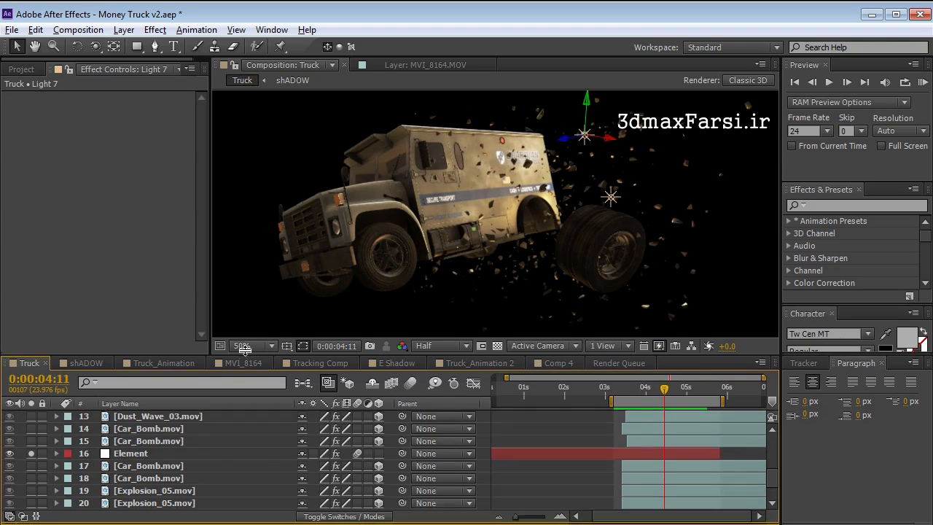
{"action": "left_click_drag", "start_coordinate": [245, 355], "coordinate": [245, 316]}
{"action": "left_click", "coordinate": [142, 433]}
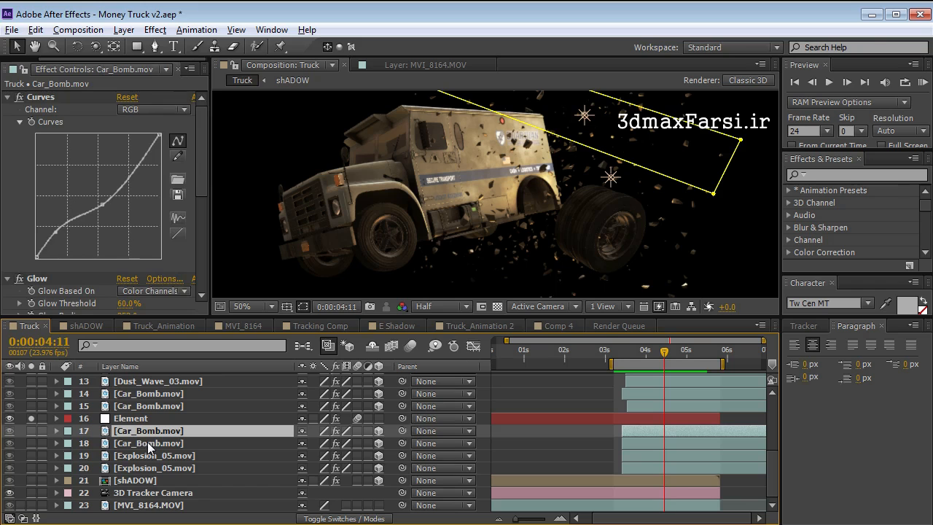
{"action": "left_click_drag", "start_coordinate": [32, 433], "coordinate": [33, 464]}
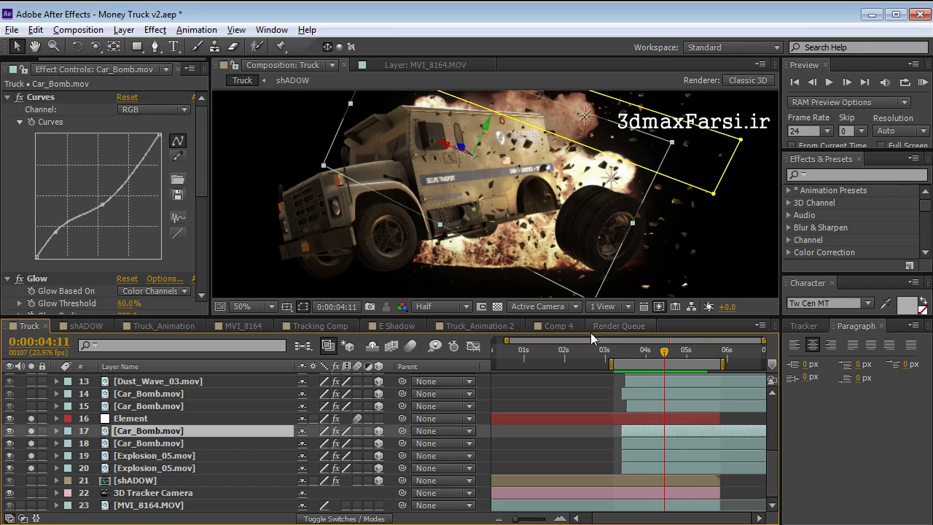
Step: Examine the Accepts Lights option in the Material Options of Car_Bomb layer 17, and collapse the layer
{"action": "left_click", "coordinate": [528, 391]}
{"action": "mouse_move", "coordinate": [663, 352]}
{"action": "left_mouse_down"}
{"action": "mouse_move", "coordinate": [624, 357]}
{"action": "mouse_move", "coordinate": [669, 362]}
{"action": "left_mouse_up"}
{"action": "left_click", "coordinate": [137, 431]}
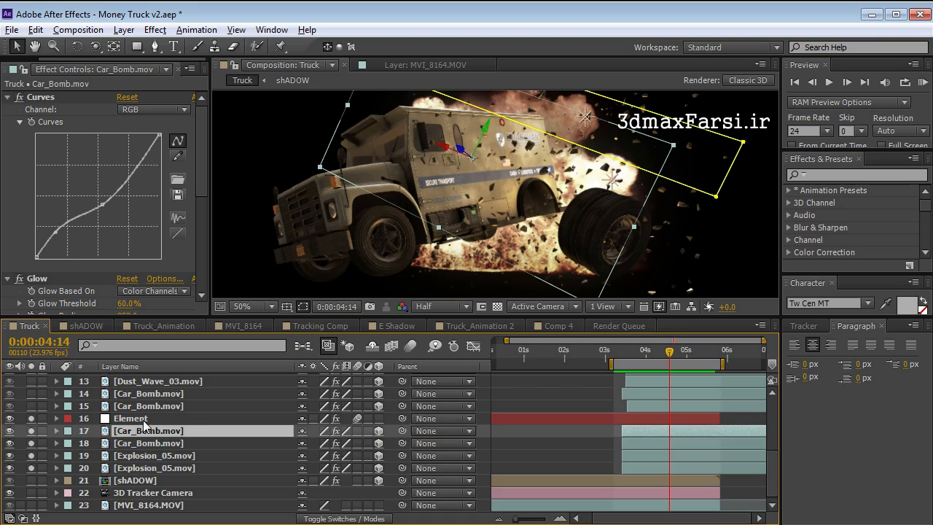
{"action": "key", "text": "a"}
{"action": "key", "text": "a"}
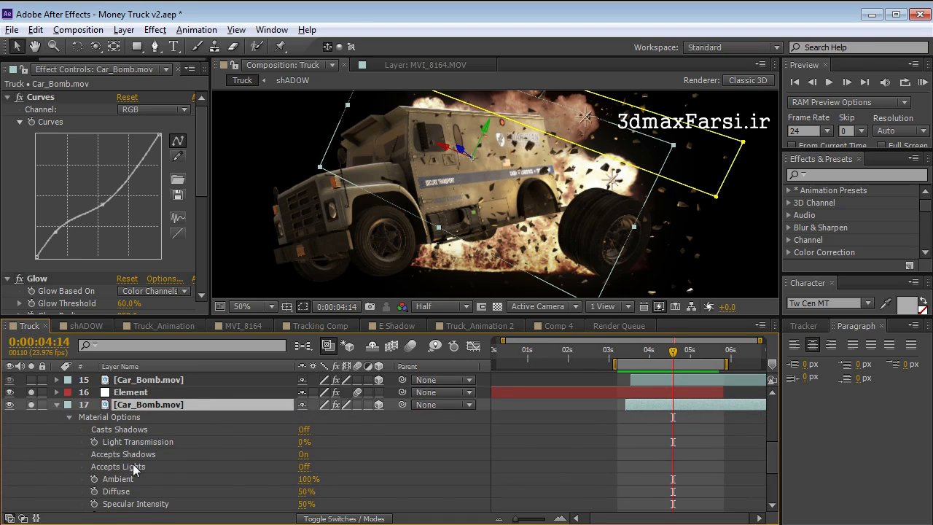
{"action": "left_click", "coordinate": [304, 469]}
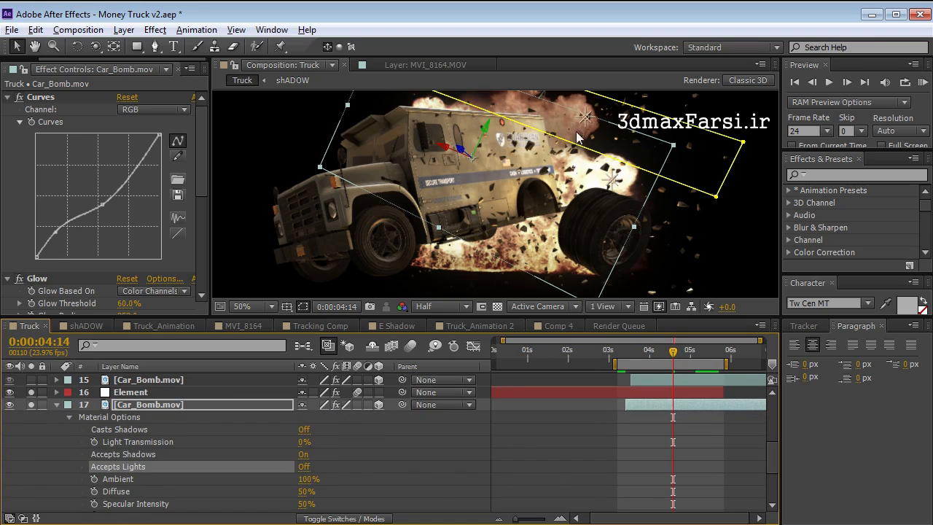
{"action": "left_click", "coordinate": [56, 404]}
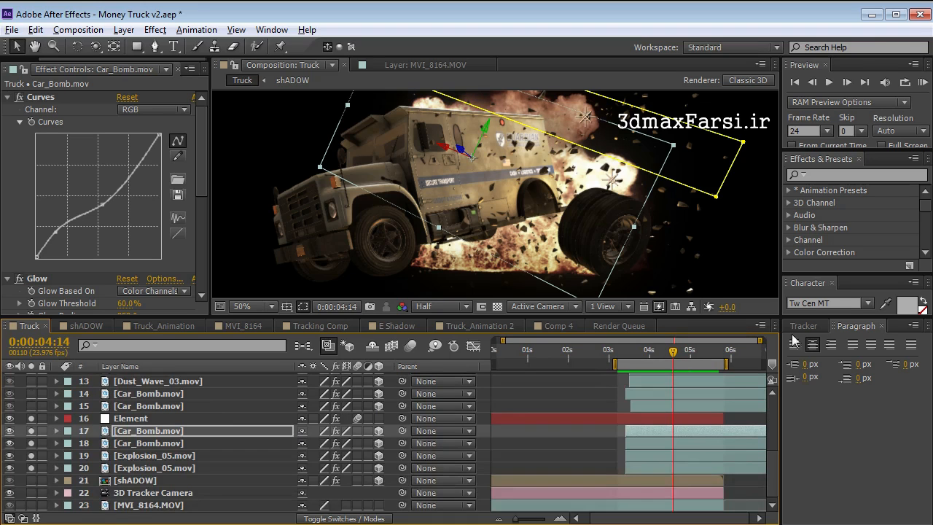
Step: Solo Car_Bomb layers 14 and 15 and the two Dust_Wave_03 layers above the Element layer at 0:00:04:16
{"action": "left_click", "coordinate": [676, 351]}
{"action": "left_click_drag", "start_coordinate": [515, 186], "coordinate": [535, 187]}
{"action": "left_click_drag", "start_coordinate": [29, 406], "coordinate": [30, 392]}
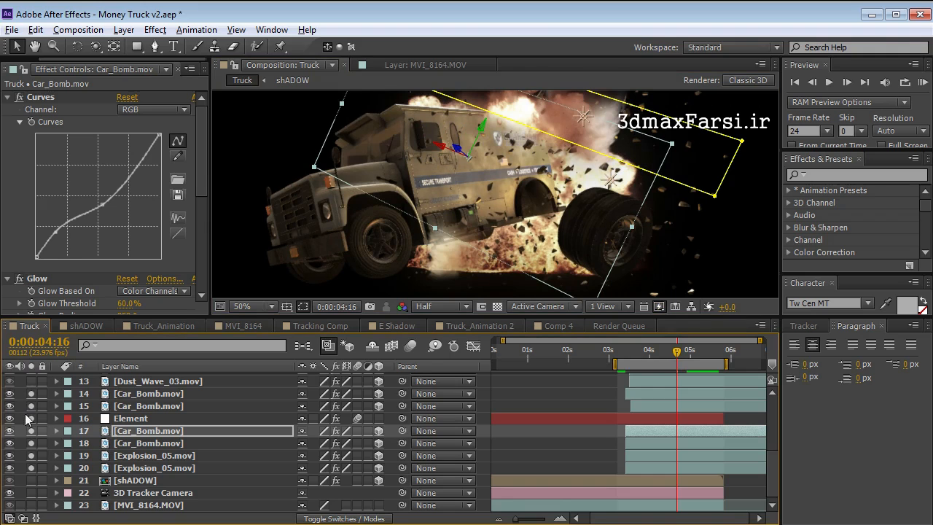
{"action": "scroll", "coordinate": [197, 408], "scroll_direction": "up", "scroll_amount": 2}
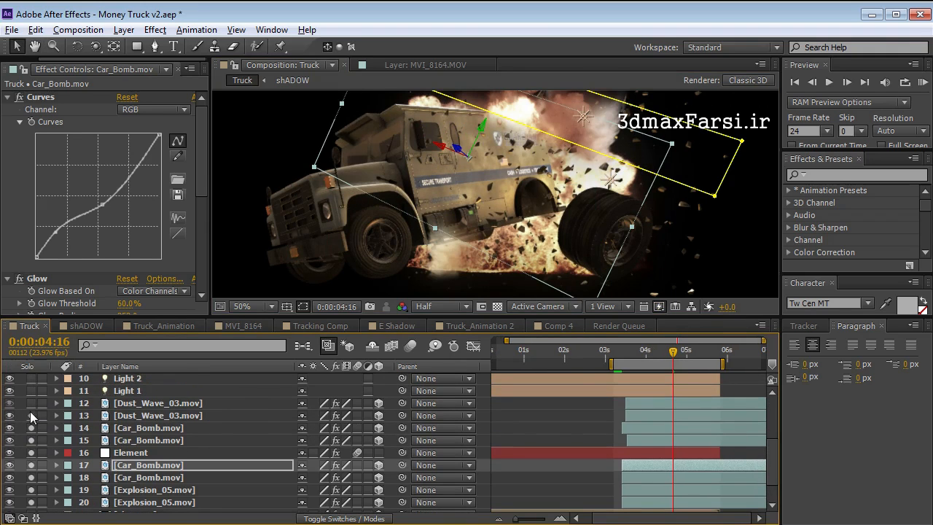
{"action": "left_click_drag", "start_coordinate": [30, 415], "coordinate": [31, 403]}
Step: Preview the dust around the truck and reveal the keyframed properties of a Dust_Wave_03 layer
{"action": "left_click_drag", "start_coordinate": [520, 277], "coordinate": [550, 252]}
{"action": "scroll", "coordinate": [564, 236], "scroll_direction": "down", "scroll_amount": 2}
{"action": "left_click_drag", "start_coordinate": [652, 351], "coordinate": [674, 362]}
{"action": "left_click", "coordinate": [156, 405]}
{"action": "key", "text": "u"}
Step: Switch to Firefox and browse the Video Copilot tutorials list to the Blast Wave and Depth Charge entries
{"action": "key", "text": "alt+Tab"}
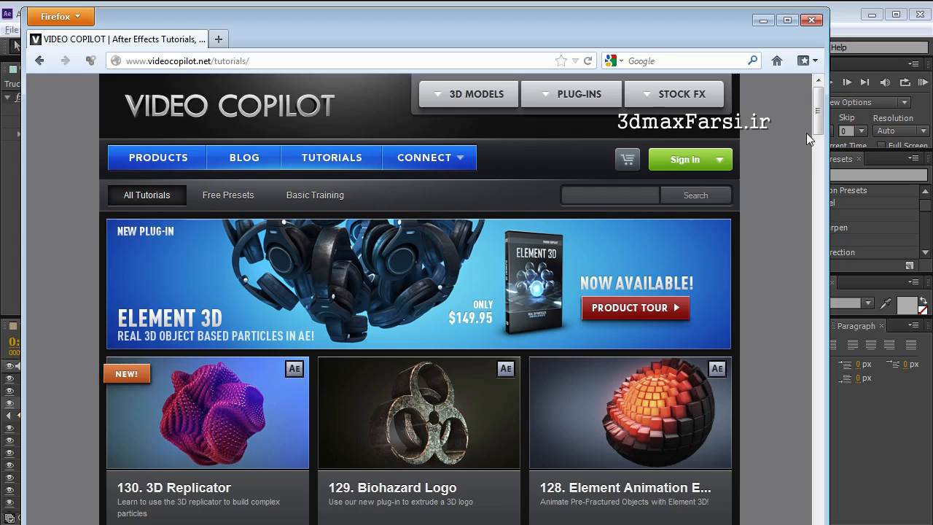
{"action": "scroll", "coordinate": [806, 133], "scroll_direction": "down", "scroll_amount": 10}
{"action": "scroll", "coordinate": [806, 192], "scroll_direction": "down", "scroll_amount": 5}
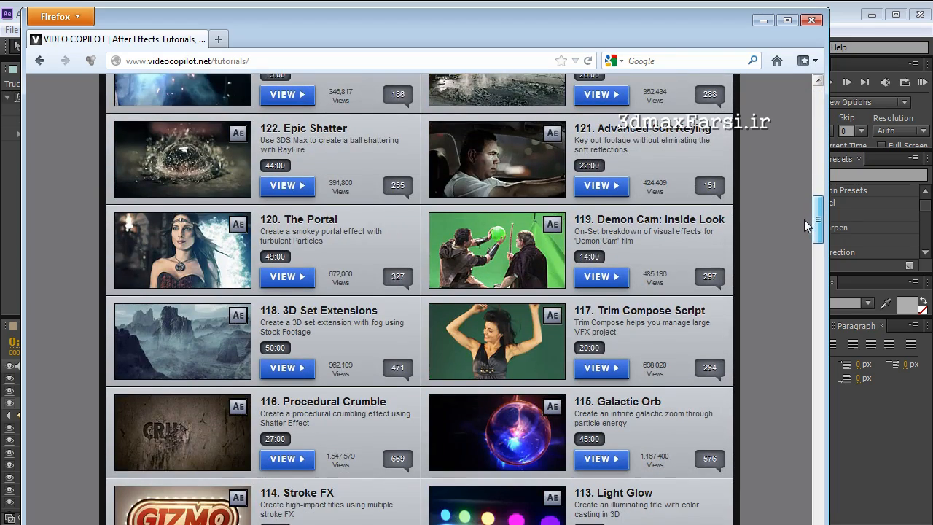
{"action": "scroll", "coordinate": [804, 219], "scroll_direction": "down", "scroll_amount": 5}
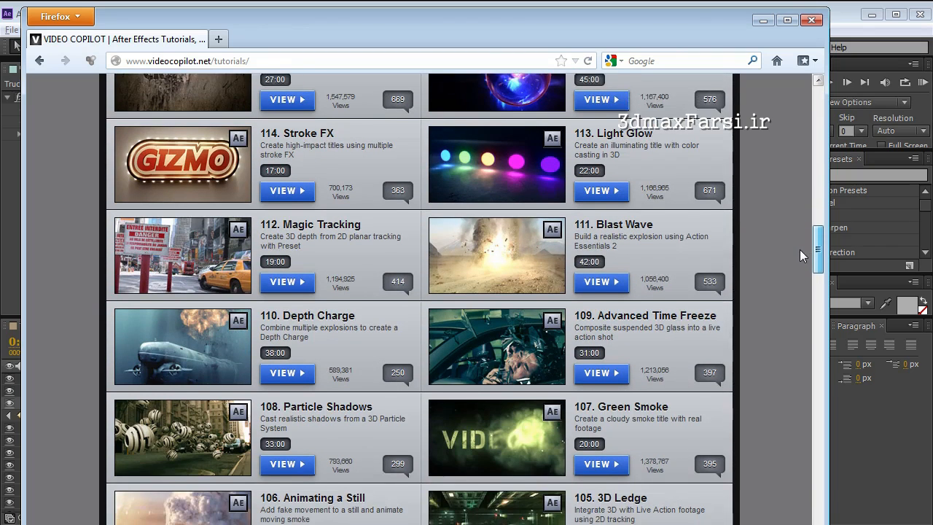
{"action": "scroll", "coordinate": [714, 230], "scroll_direction": "down", "scroll_amount": 1}
{"action": "mouse_move", "coordinate": [492, 217]}
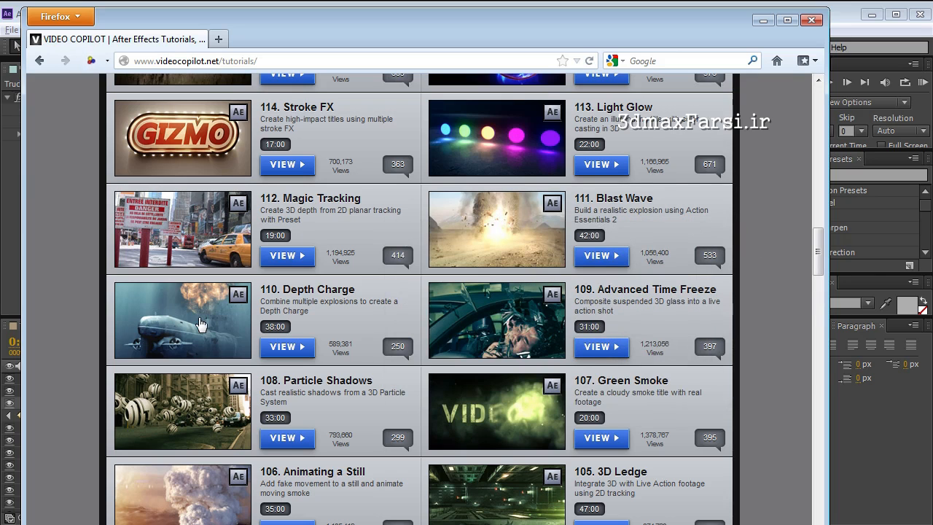
{"action": "mouse_move", "coordinate": [201, 323]}
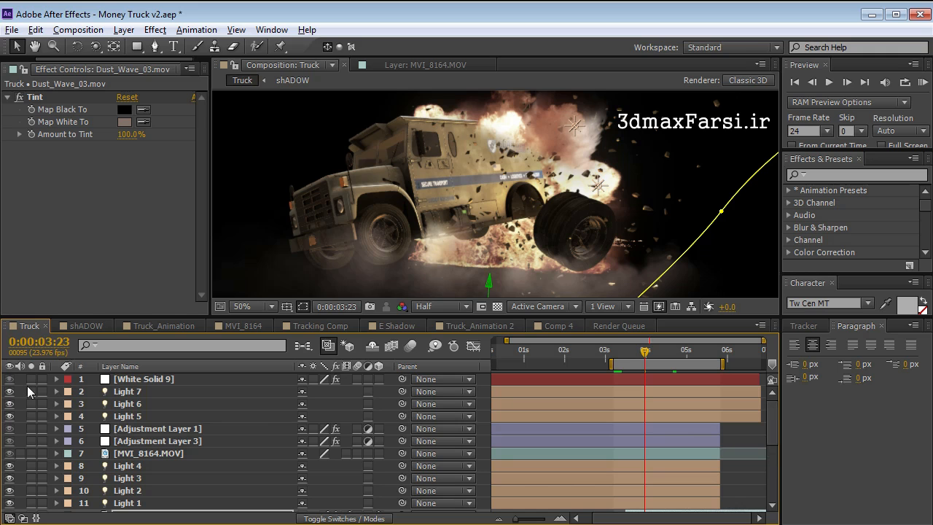
Step: Solo White Solid 9, Adjustment Layers 1 and 3 and the background MVI_8164.MOV, previewing the composite at 0:00:04:20
{"action": "left_click_drag", "start_coordinate": [29, 442], "coordinate": [31, 429]}
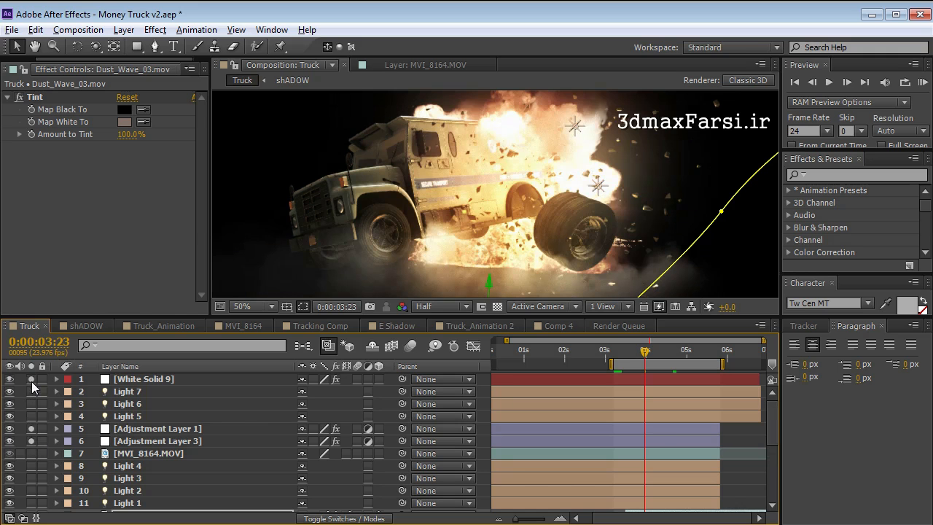
{"action": "scroll", "coordinate": [130, 470], "scroll_direction": "down", "scroll_amount": 5}
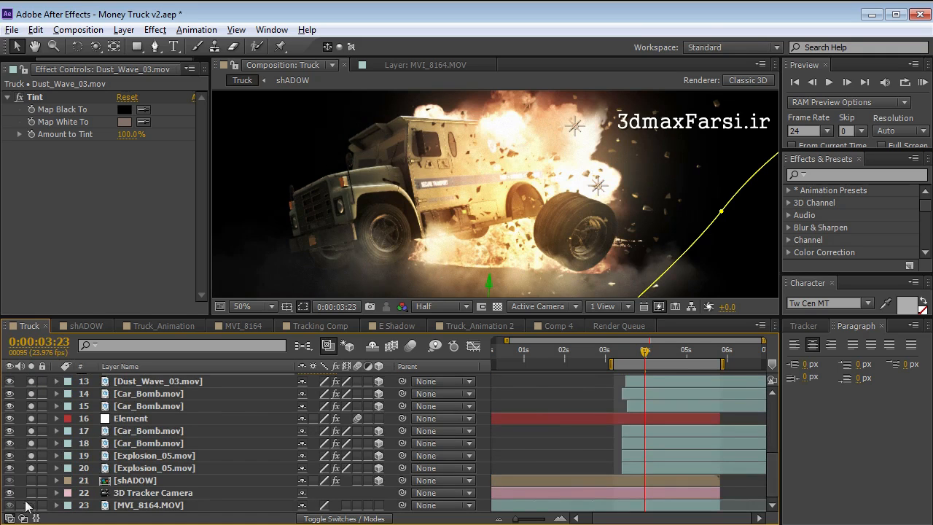
{"action": "left_click", "coordinate": [30, 505]}
{"action": "left_click_drag", "start_coordinate": [651, 352], "coordinate": [683, 359]}
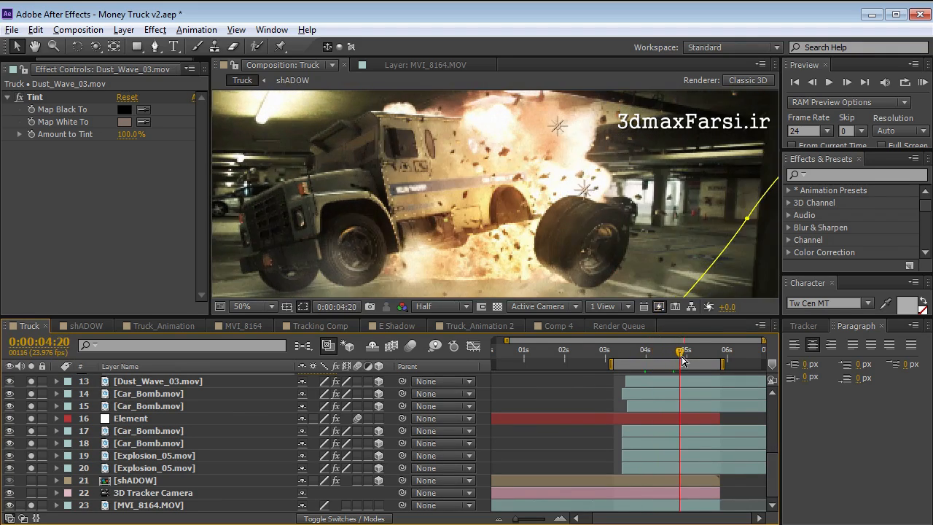
Step: Select the Element layer and unsolo layers 17 to 20, Car_Bomb layer 14 and Dust_Wave_03 layer 13
{"action": "left_click", "coordinate": [113, 417]}
{"action": "left_click_drag", "start_coordinate": [32, 432], "coordinate": [33, 468]}
{"action": "left_click_drag", "start_coordinate": [33, 395], "coordinate": [31, 381]}
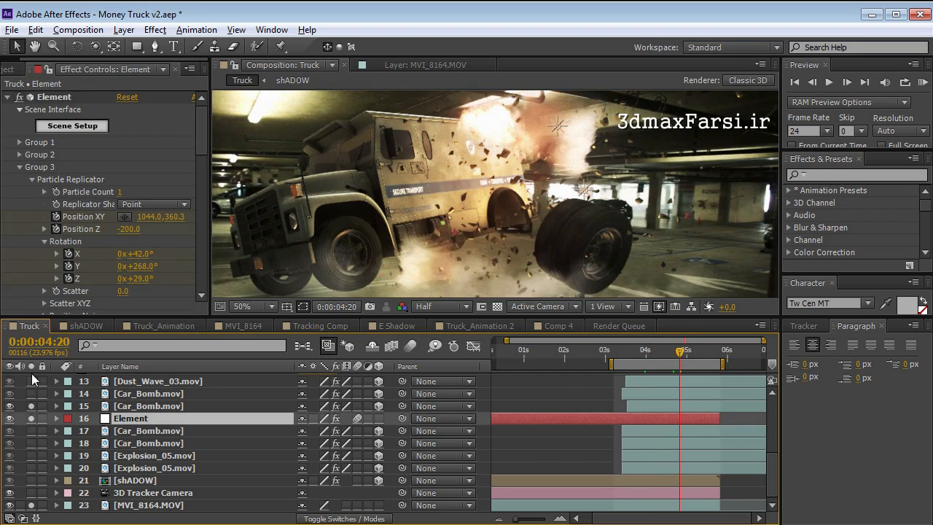
Step: Collapse Group 3 and show Group 4's Particle Replicator settings at 0:00:04:02
{"action": "left_click", "coordinate": [20, 163]}
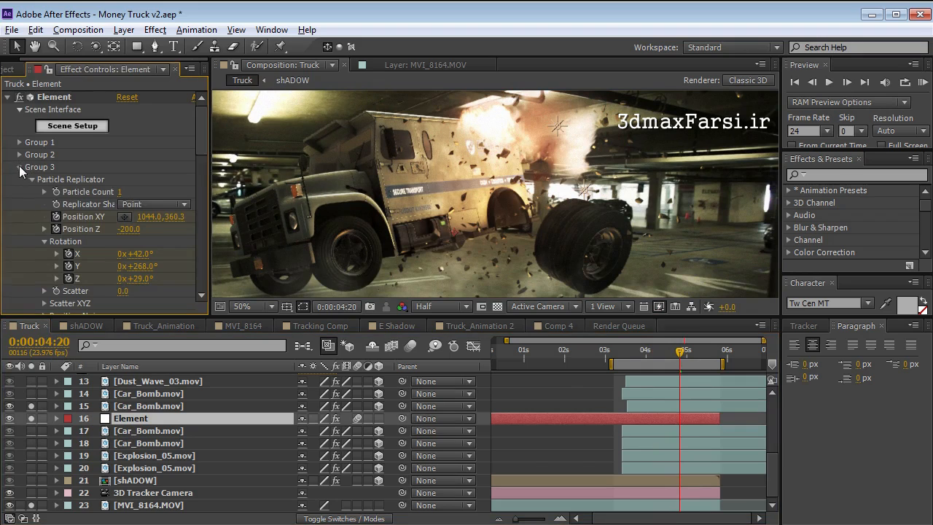
{"action": "left_click", "coordinate": [19, 166]}
{"action": "left_click", "coordinate": [20, 179]}
{"action": "left_click", "coordinate": [31, 192]}
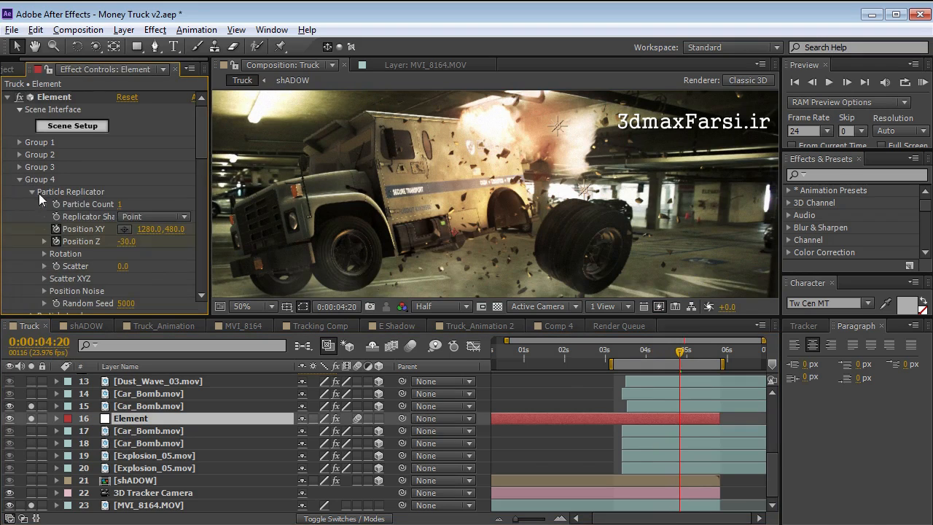
{"action": "left_click_drag", "start_coordinate": [682, 354], "coordinate": [650, 352]}
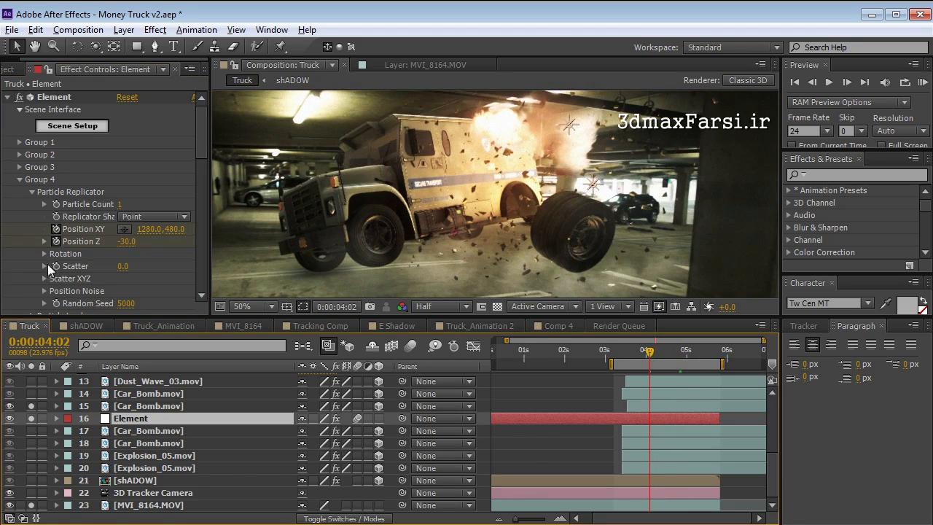
Step: Expand Group 4's Particle Look to examine its Multi-Object displace and scatter settings
{"action": "scroll", "coordinate": [194, 161], "scroll_direction": "down", "scroll_amount": 5}
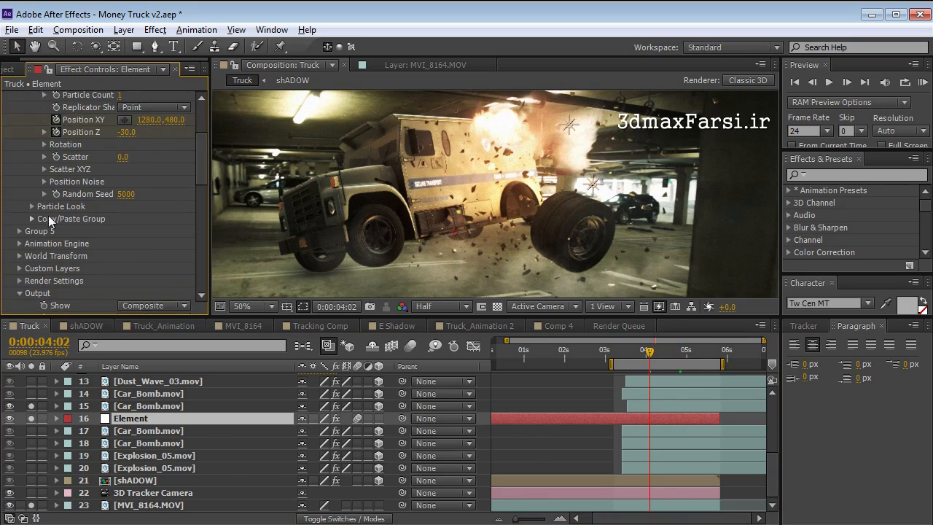
{"action": "left_click", "coordinate": [31, 207]}
{"action": "scroll", "coordinate": [62, 216], "scroll_direction": "down", "scroll_amount": 5}
{"action": "left_click", "coordinate": [56, 209]}
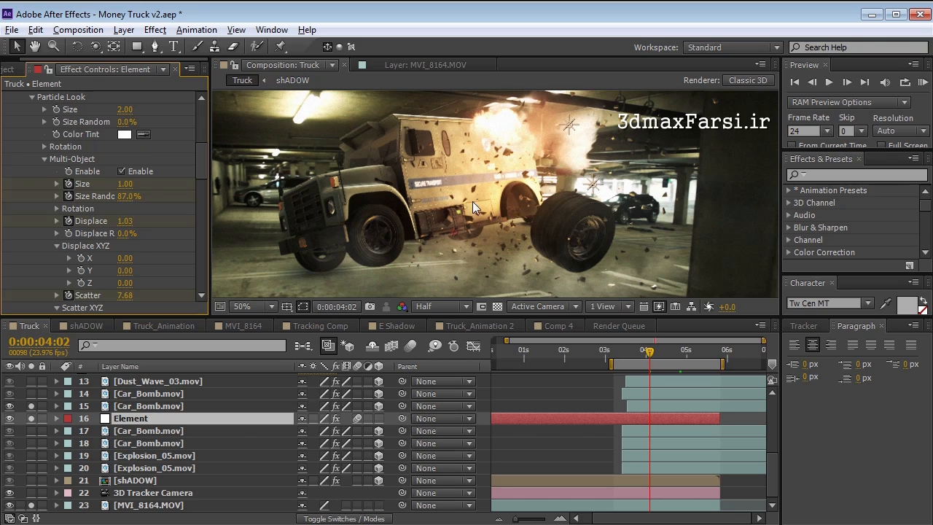
Step: Try a Multi-Object Scatter of 7.78 for Group 4 and undo it
{"action": "left_click_drag", "start_coordinate": [201, 165], "coordinate": [196, 174]}
{"action": "left_click_drag", "start_coordinate": [125, 213], "coordinate": [130, 212]}
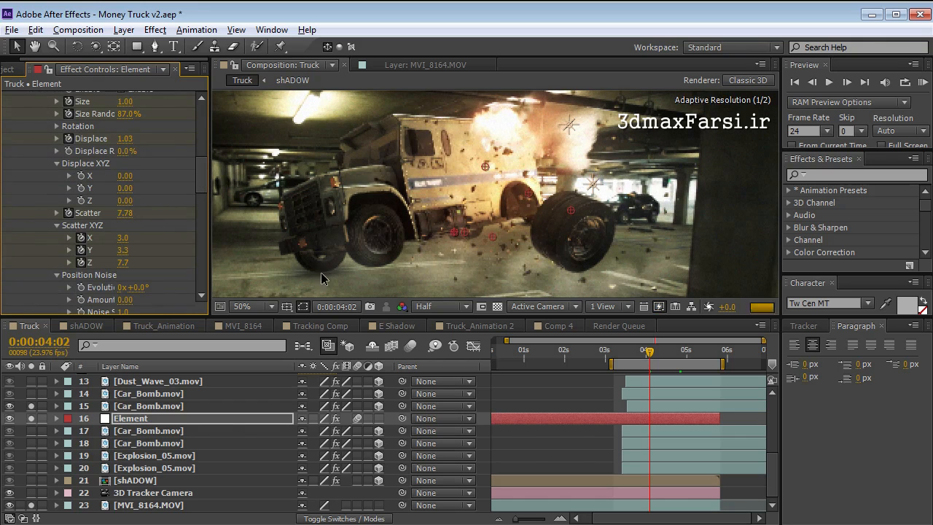
{"action": "key", "text": "ctrl+z"}
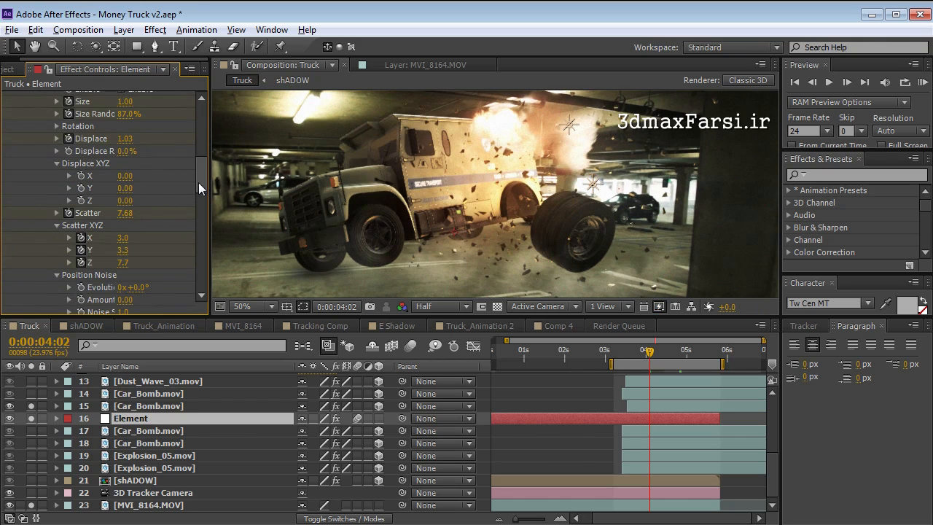
Step: Review the finished truck explosion in the Truck_Animation 2 composition up to 0:00:11:10
{"action": "left_click_drag", "start_coordinate": [204, 182], "coordinate": [202, 174]}
{"action": "mouse_move", "coordinate": [646, 357]}
{"action": "left_mouse_down"}
{"action": "mouse_move", "coordinate": [626, 363]}
{"action": "mouse_move", "coordinate": [665, 358]}
{"action": "left_mouse_up"}
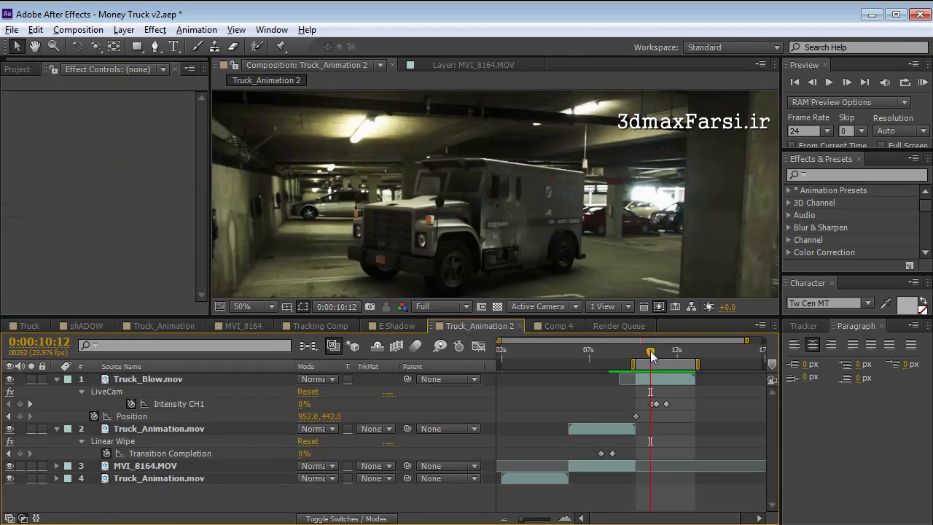
{"action": "left_click_drag", "start_coordinate": [650, 351], "coordinate": [667, 350]}
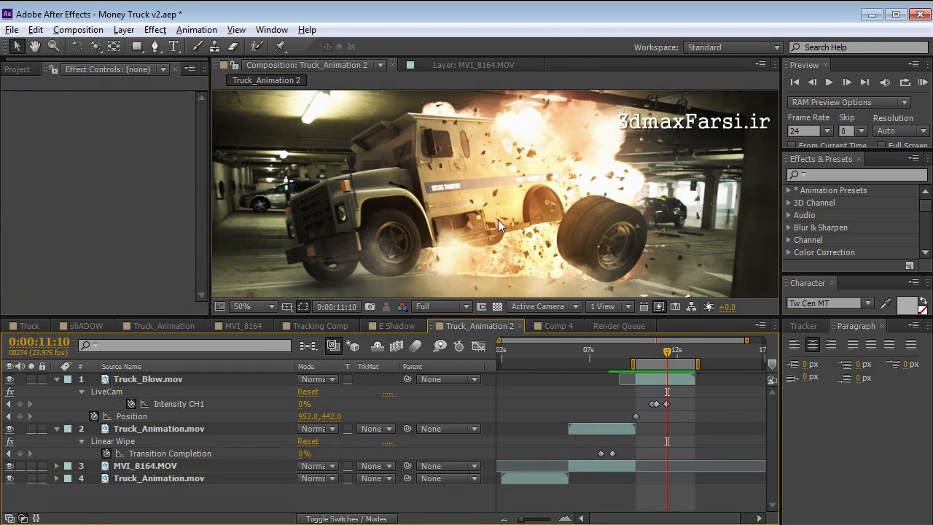